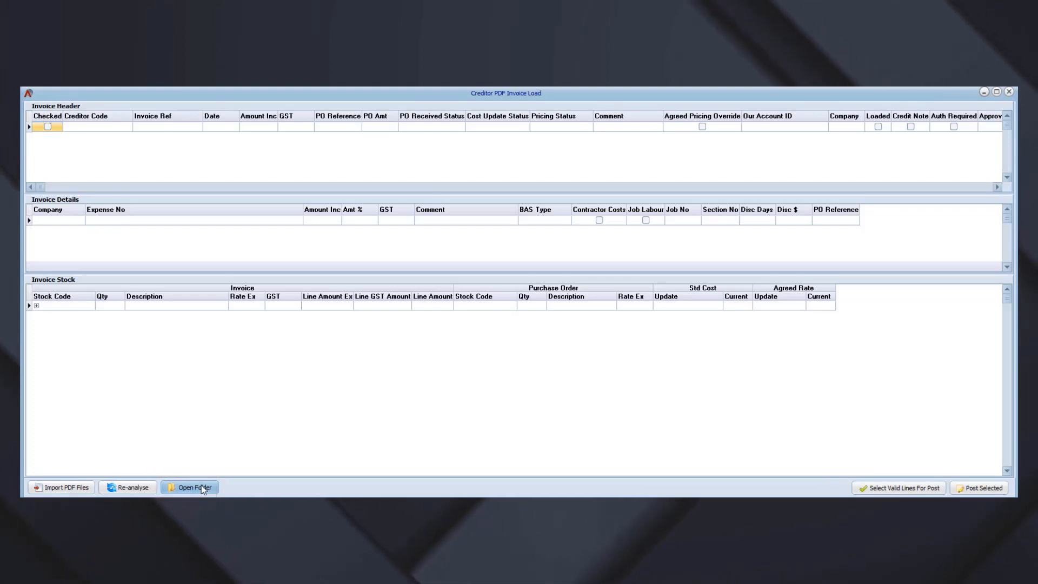
Step: Check the waiting PDFs in the CREDITOR_INVOICE folder and import them, with the Invoice Header grid enlarged to fit all rows
left_click(201, 488)
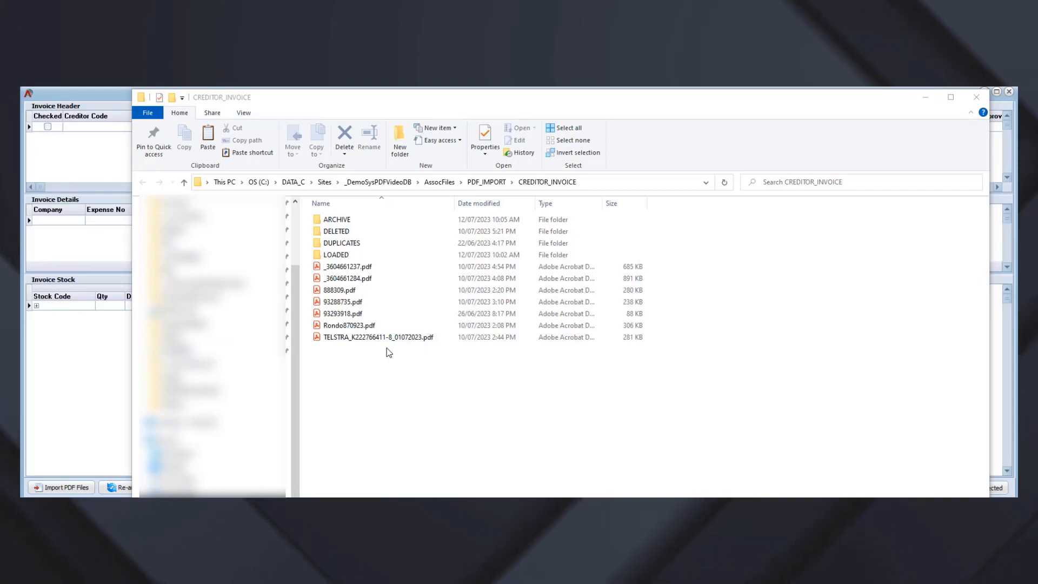
left_click(976, 97)
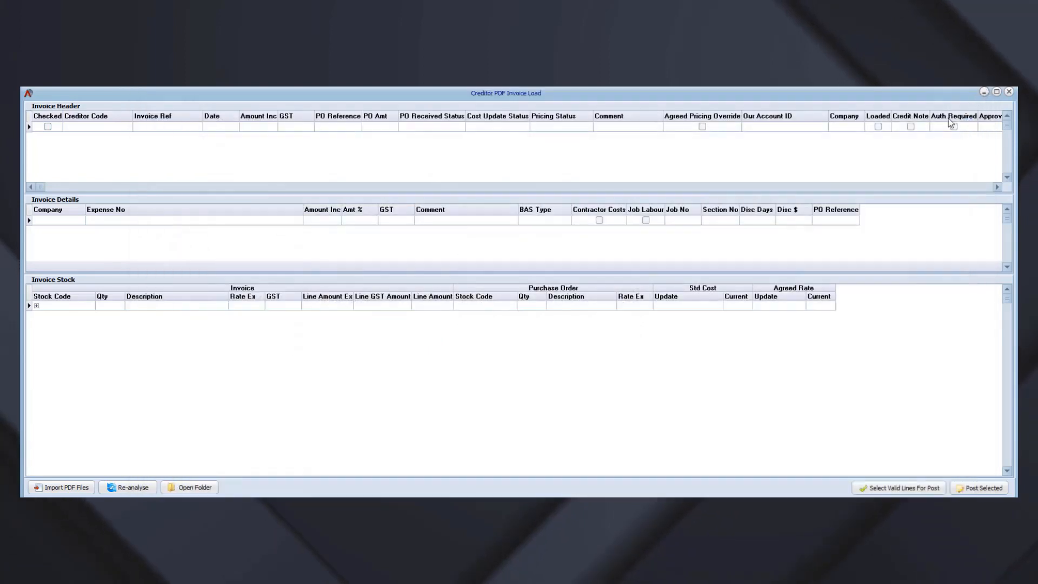
left_click(86, 489)
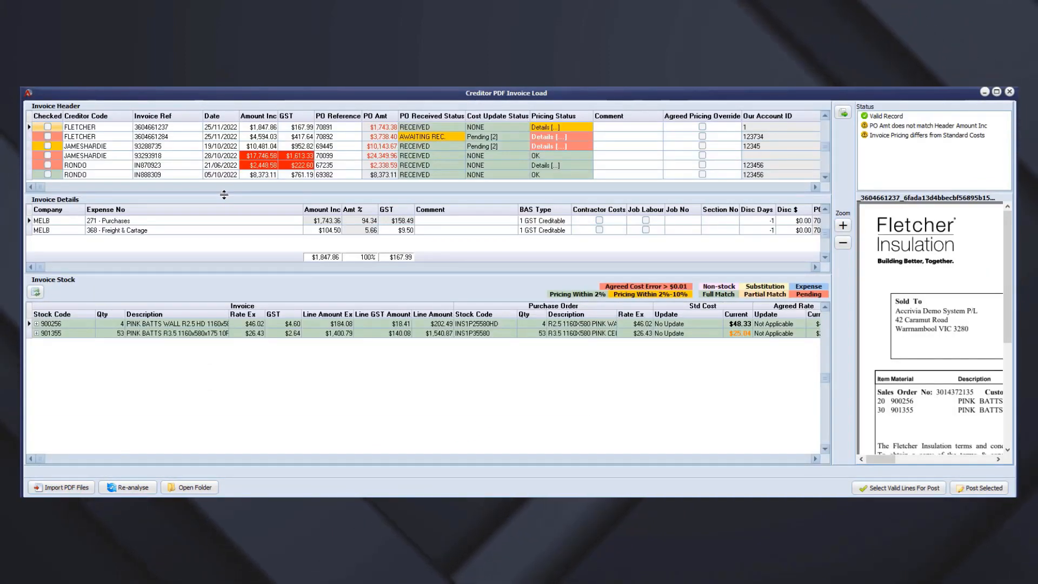
left_click_drag(222, 193, 222, 217)
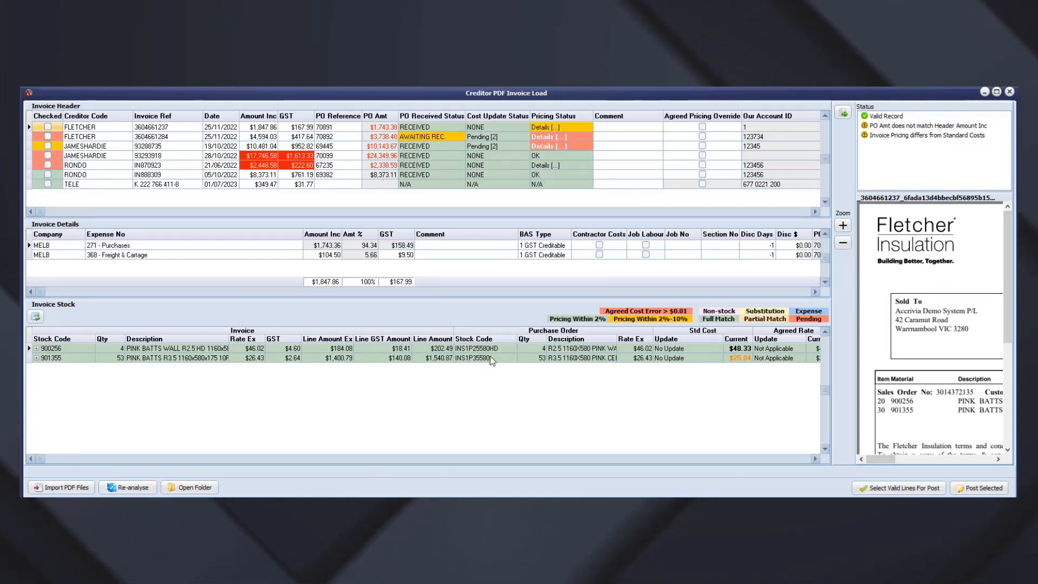
Step: Review the status, expense and stock lines of the second FLETCHER, first RONDO and first JAMESHARDIE invoices
left_click(89, 135)
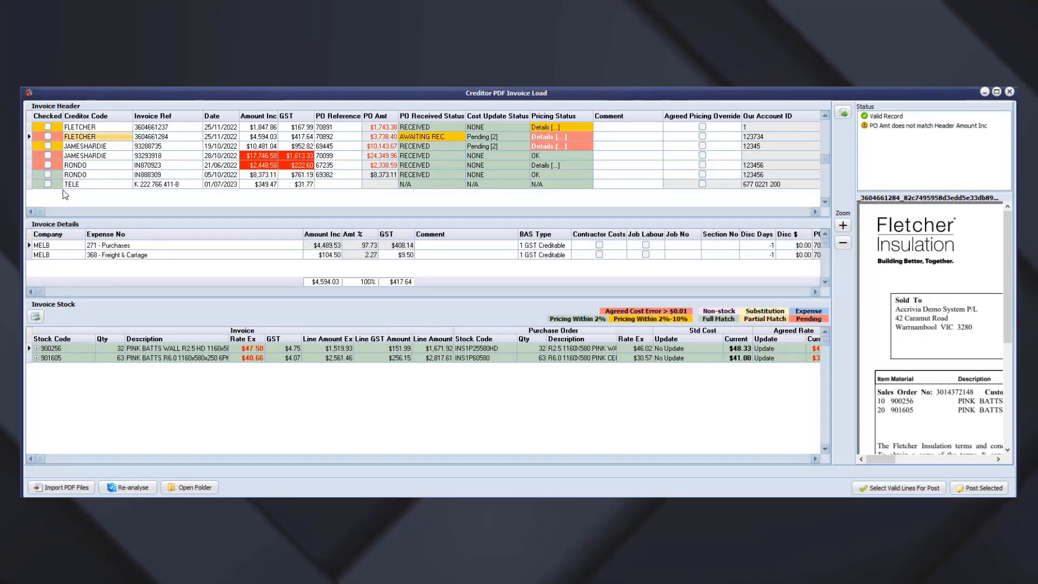
left_click(93, 165)
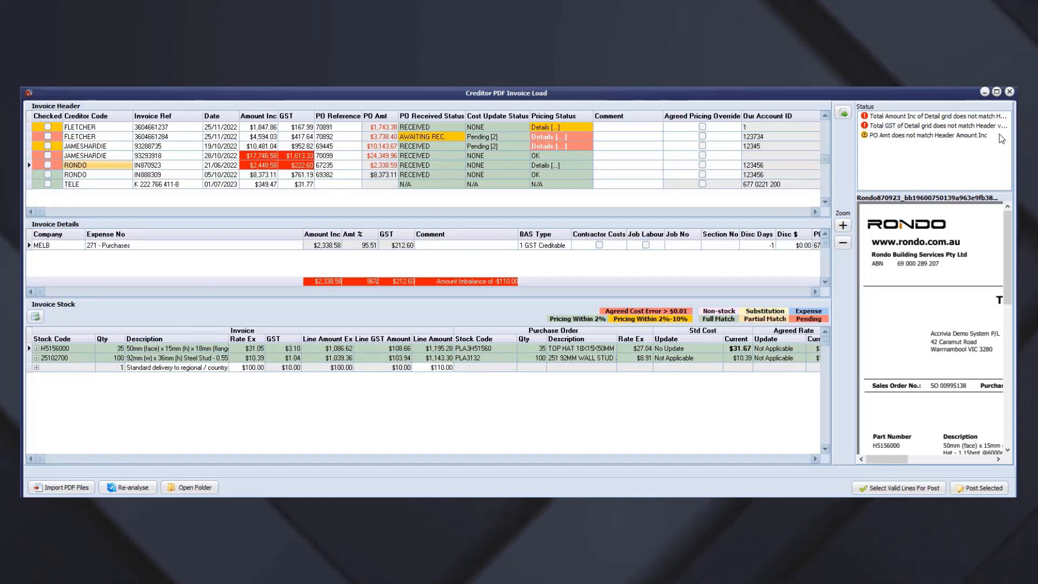
left_click(122, 146)
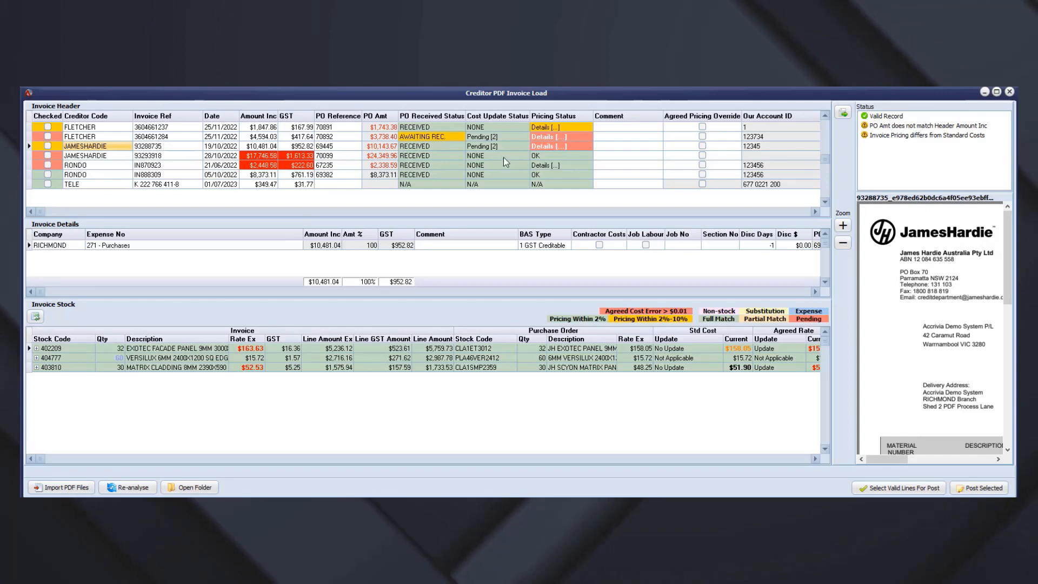
Step: Examine the pricing differences of the first JAMESHARDIE invoice, comparing the invoice rate and agreed rate for CLA1SMP2359
left_click(562, 145)
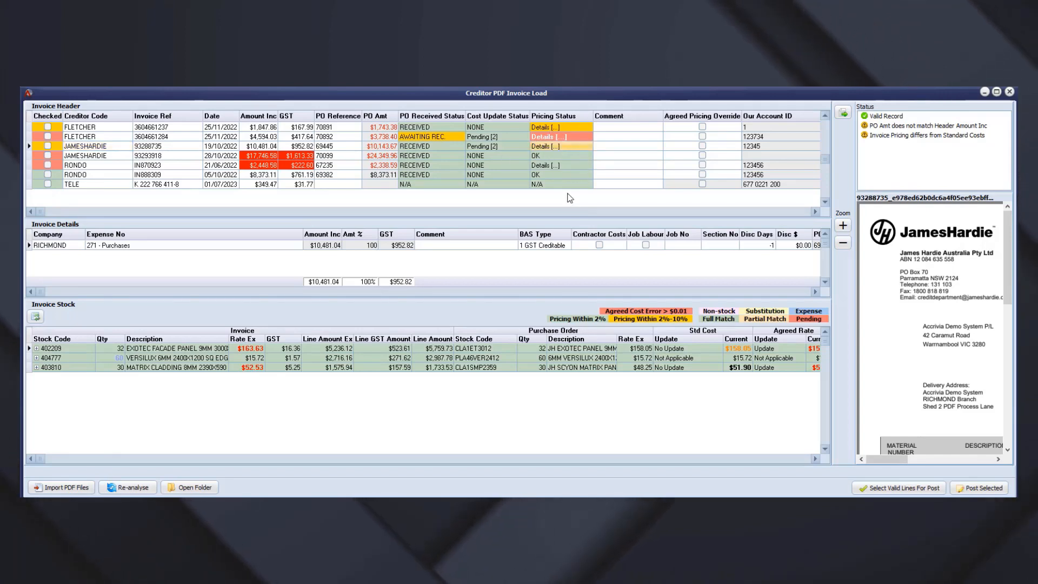
left_click(547, 145)
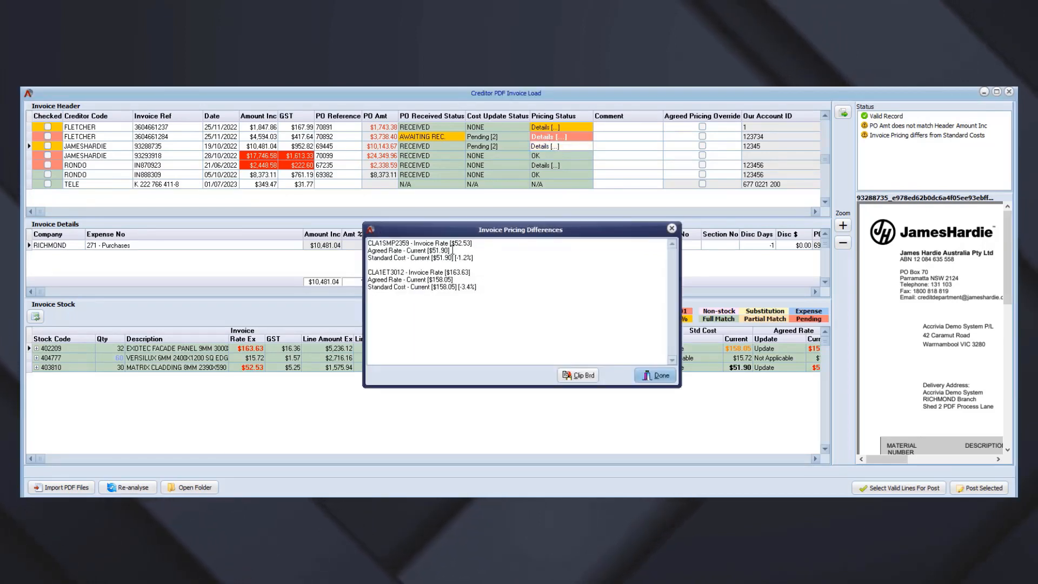
left_click_drag(450, 250, 358, 254)
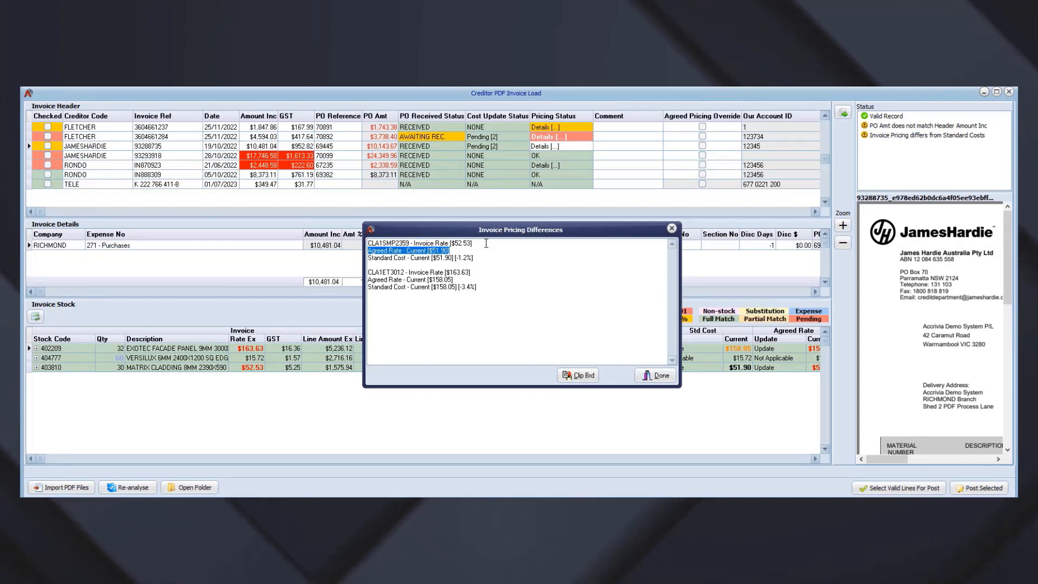
left_click(468, 243)
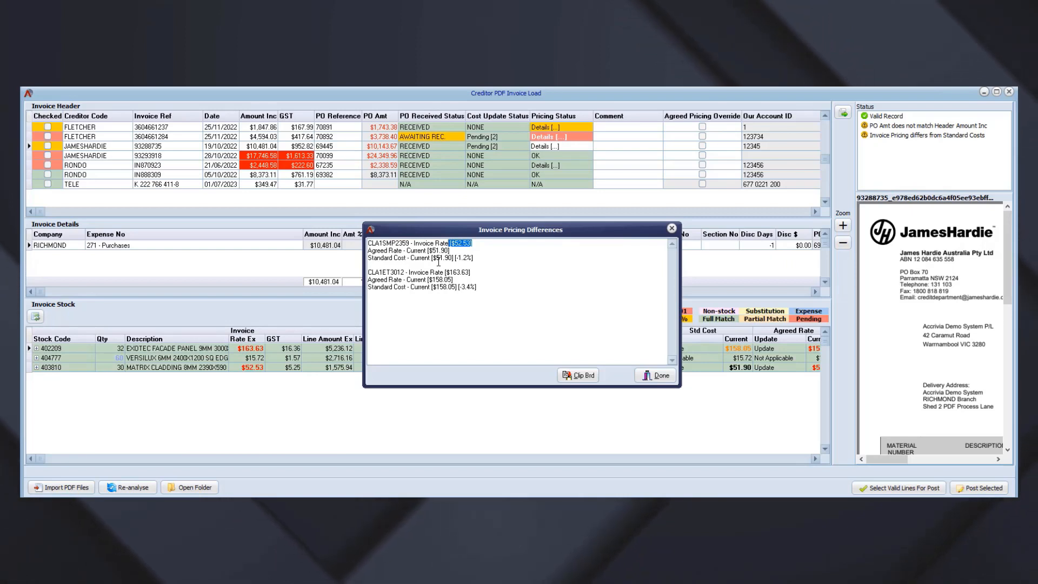
left_click(655, 375)
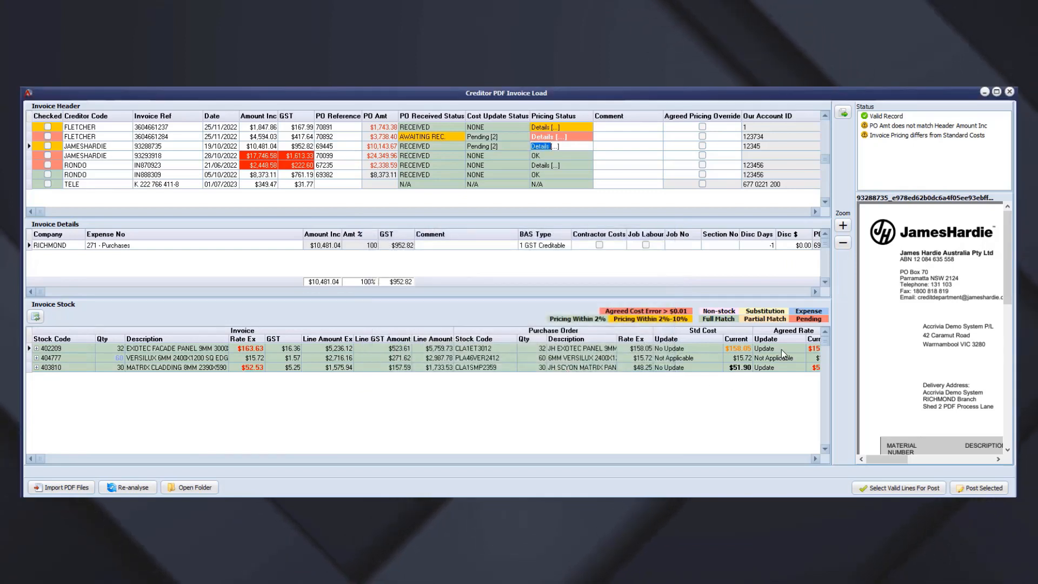
Step: Check the agreed rate update setting and current rates on the JAMESHARDIE invoice's stock lines
left_click(788, 368)
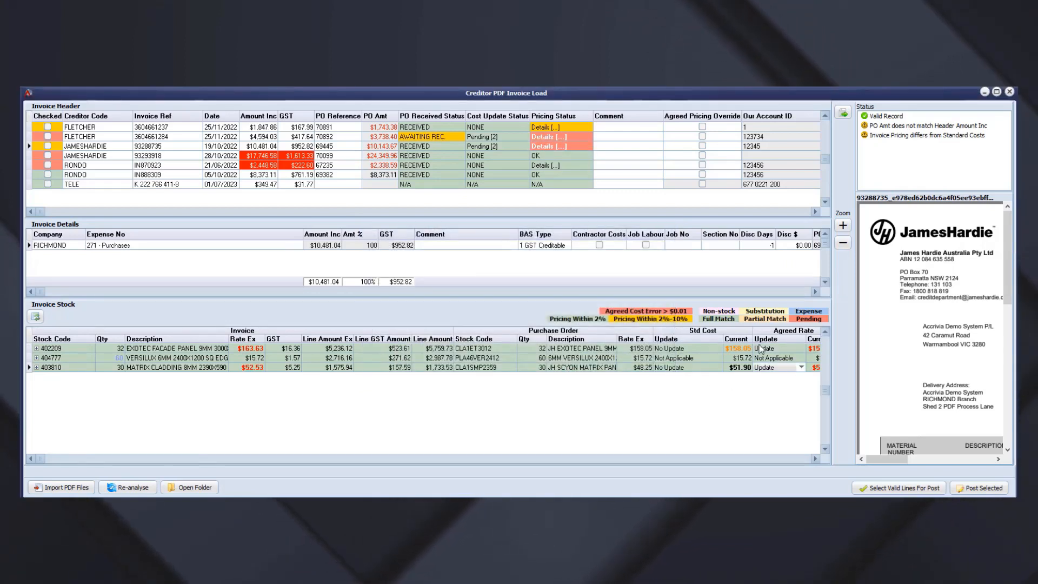
left_click(815, 459)
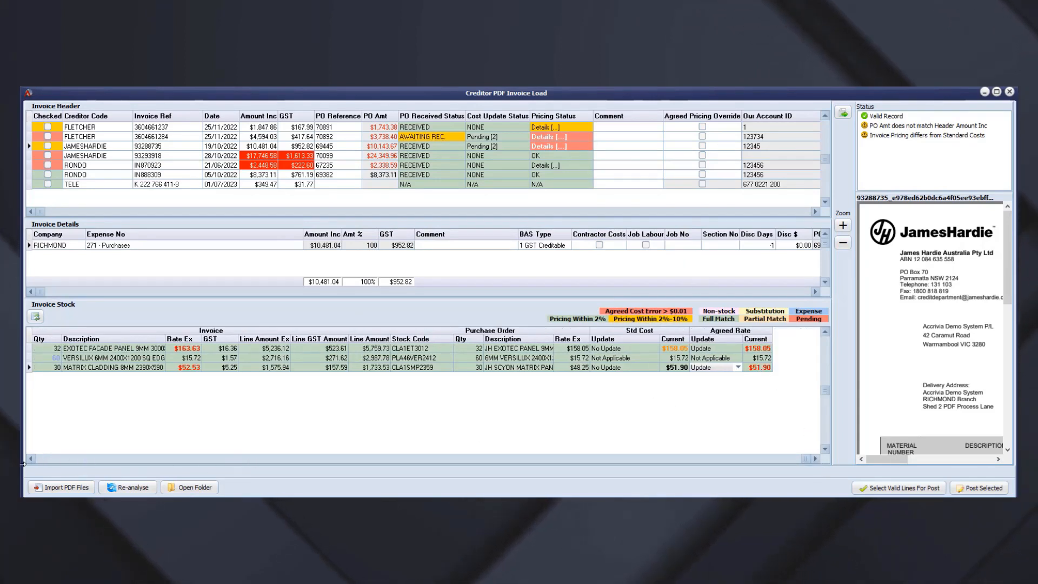
left_click(44, 458)
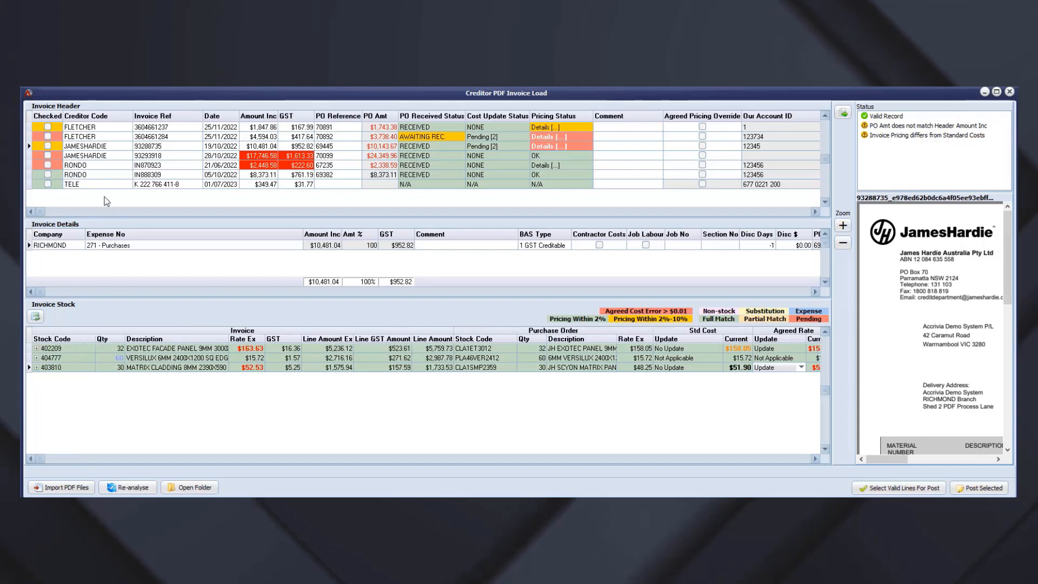
Step: Review the fully matched second RONDO invoice and select all valid lines for posting
left_click(90, 175)
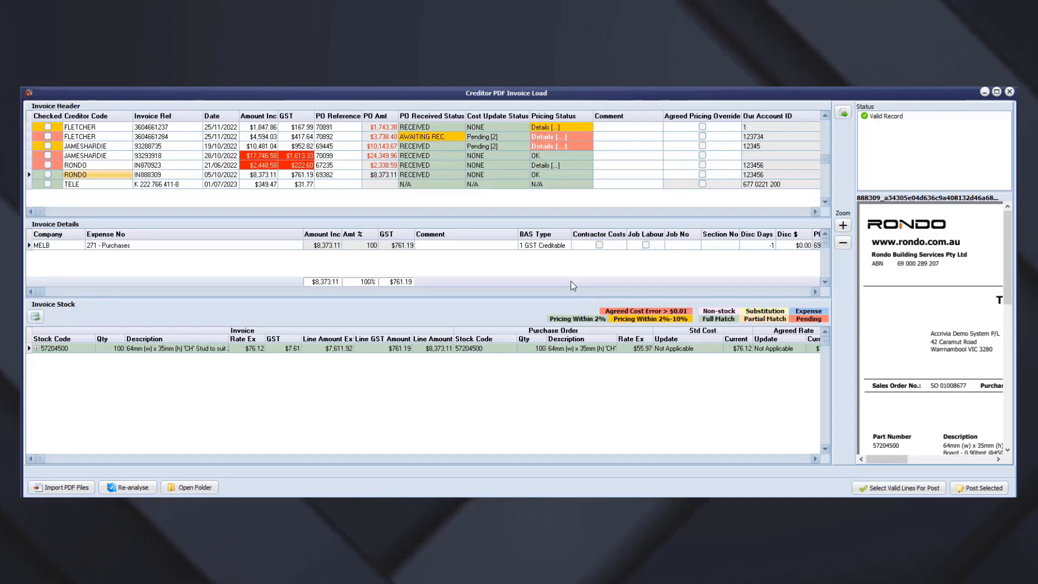
left_click(914, 489)
Step: Compare the status of the unchecked second FLETCHER invoice with the checked JAMESHARDIE, FLETCHER and RONDO invoices
left_click(72, 136)
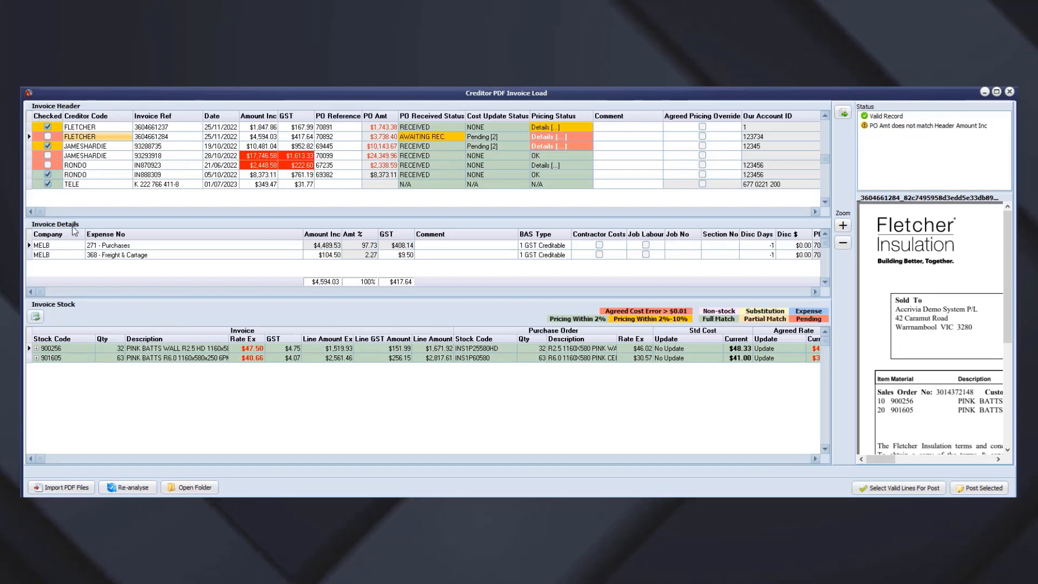
left_click(81, 147)
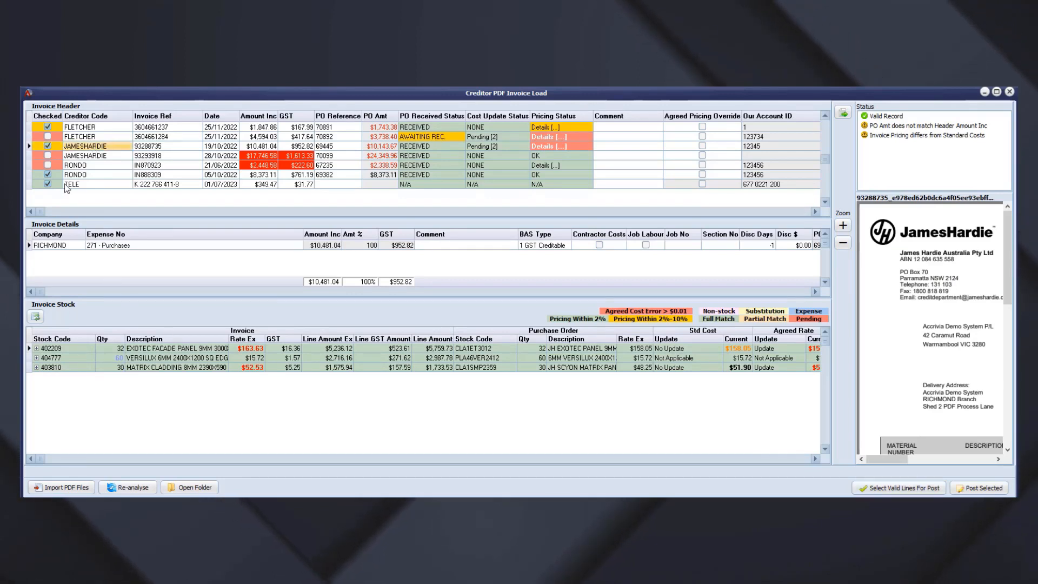
left_click(98, 128)
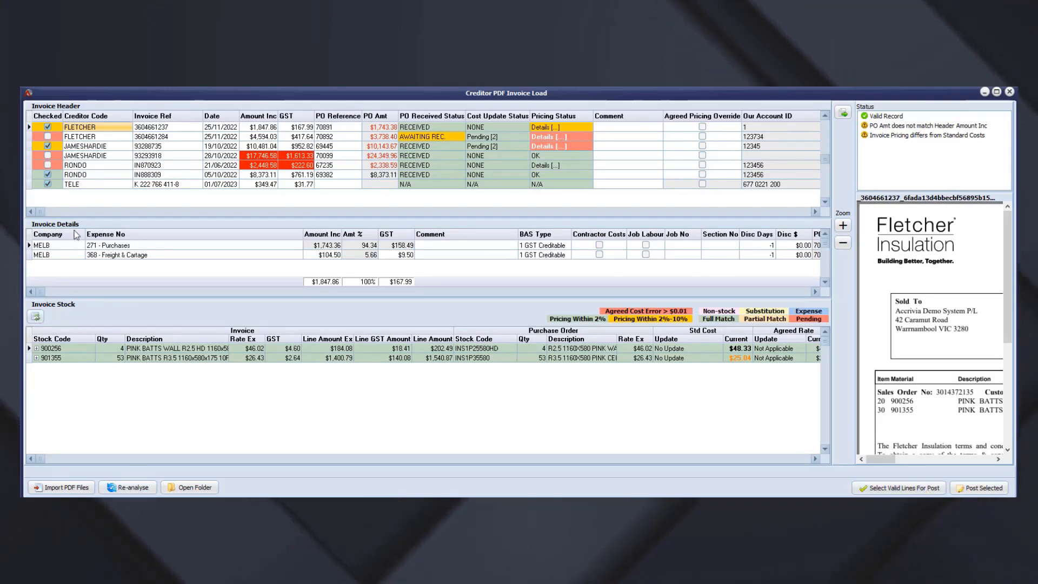
left_click(115, 176)
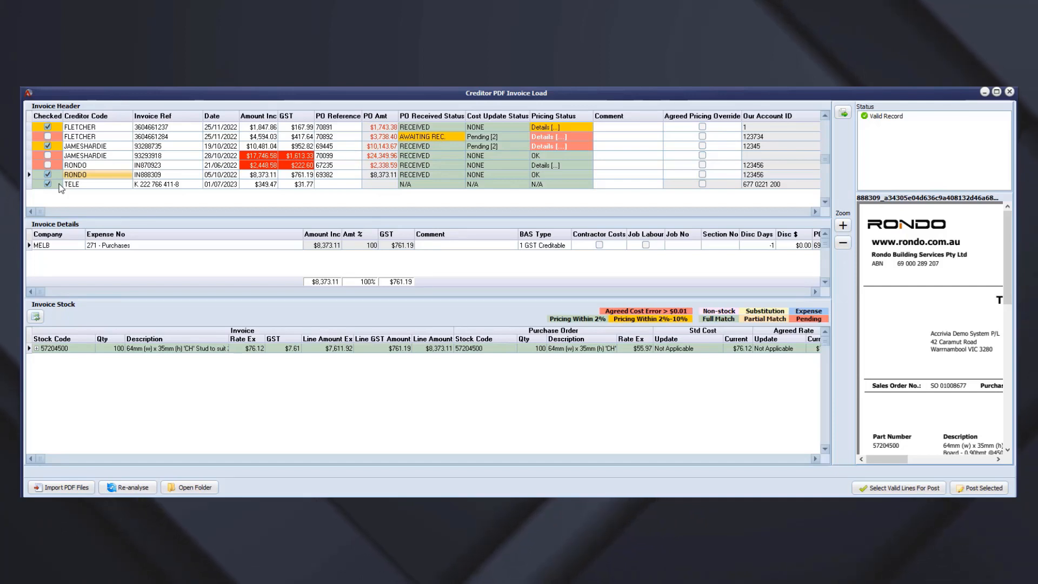
Step: Go through every invoice in the header grid from the first FLETCHER to TELE, examining its status messages and detail lines
left_click(121, 128)
left_click(121, 137)
left_click(120, 146)
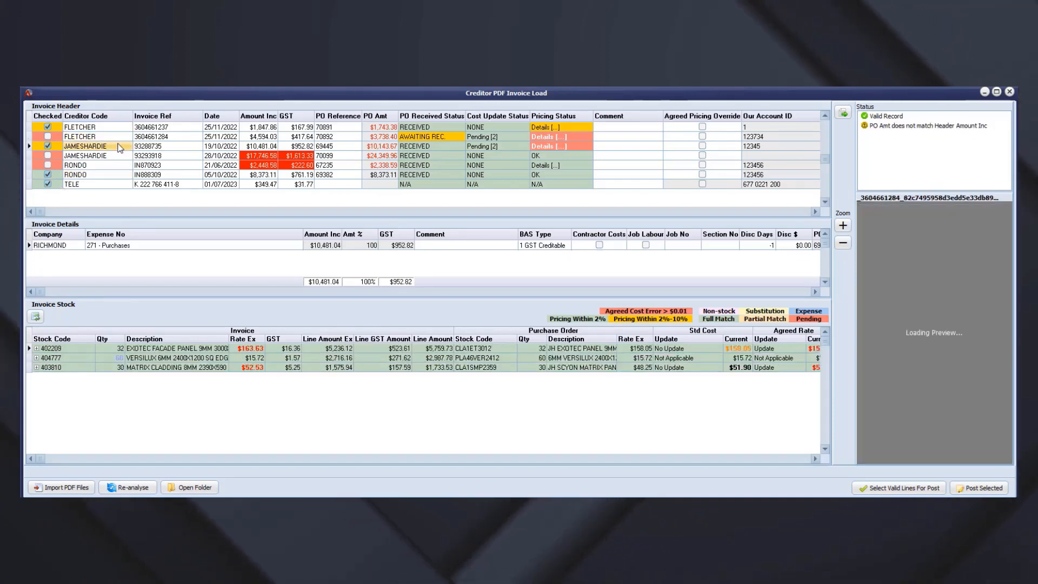
left_click(120, 156)
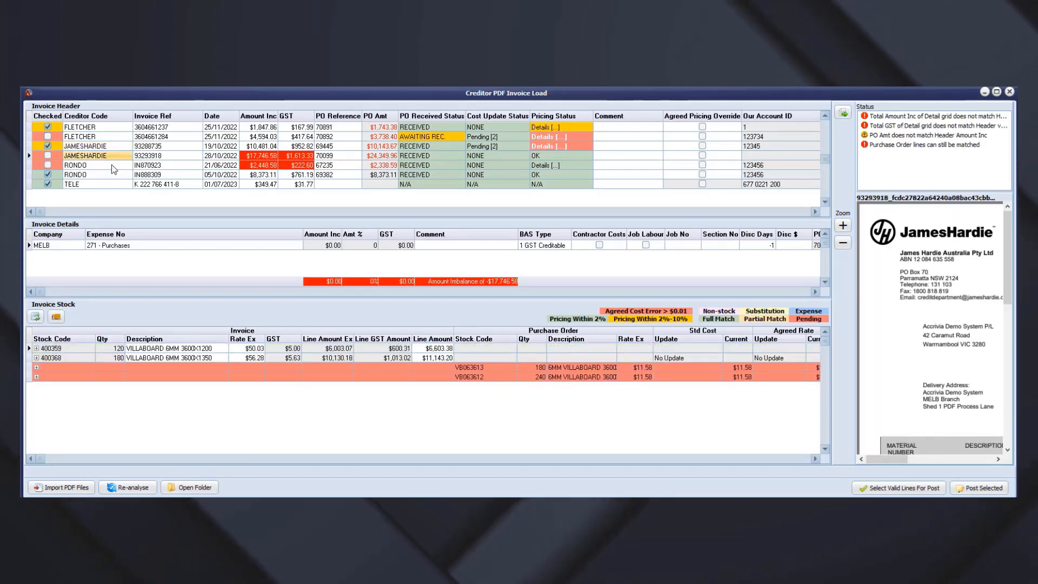
left_click(112, 164)
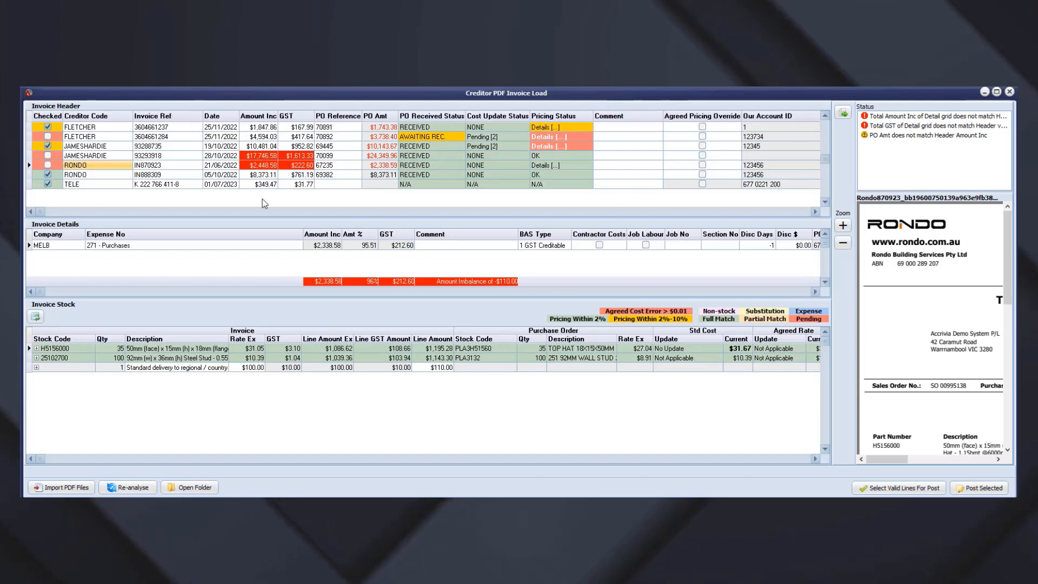
left_click(100, 177)
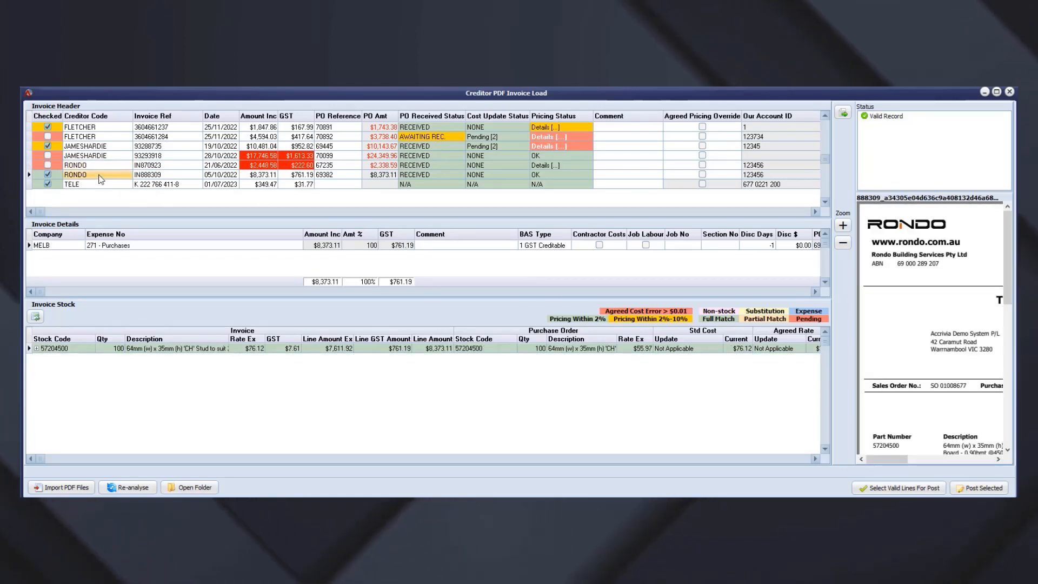
left_click(88, 185)
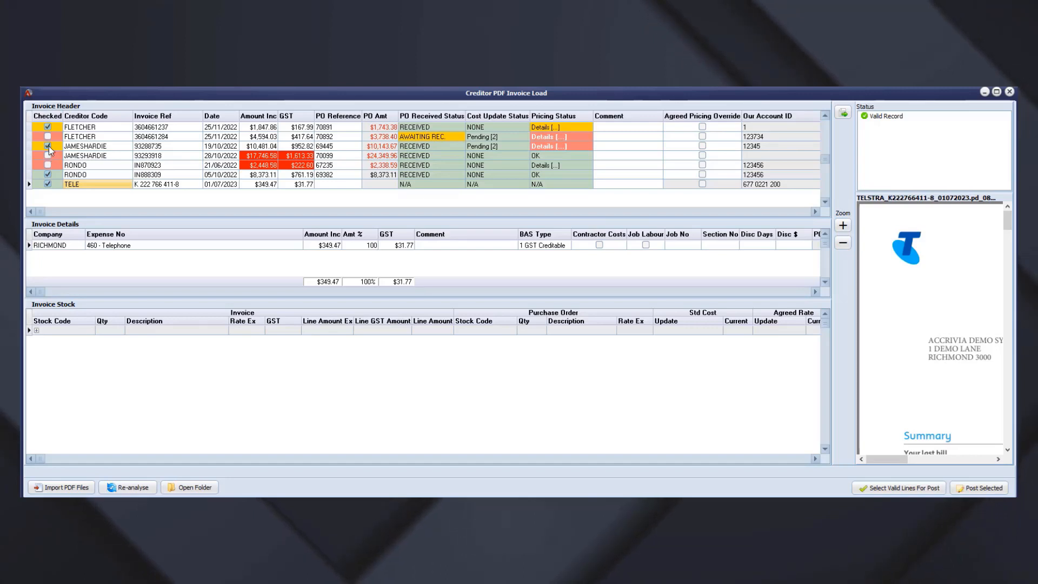
Step: Exclude the first FLETCHER and first JAMESHARDIE invoices from the posting selection
left_click(96, 128)
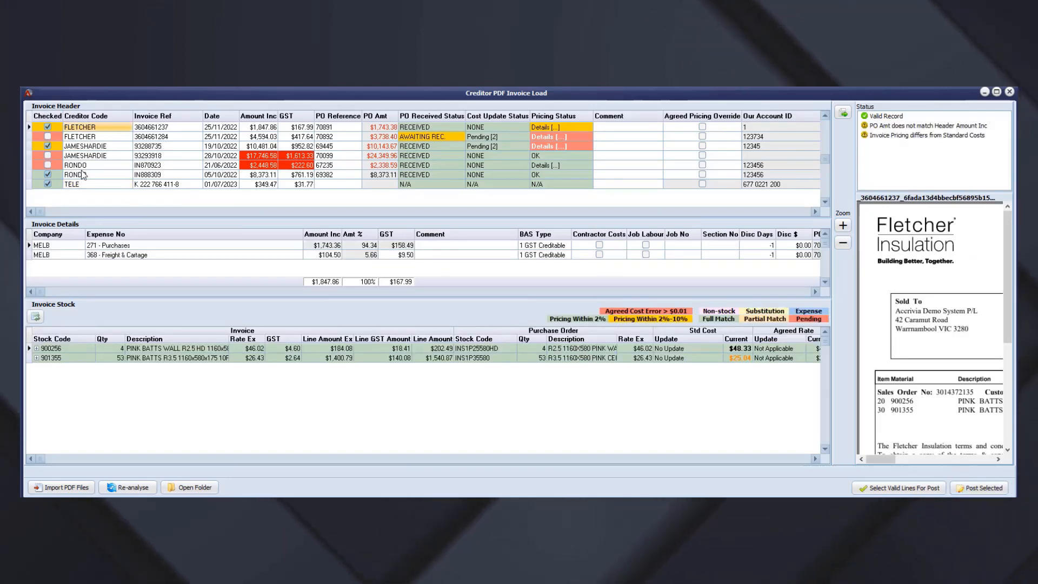
left_click(47, 146)
left_click(48, 126)
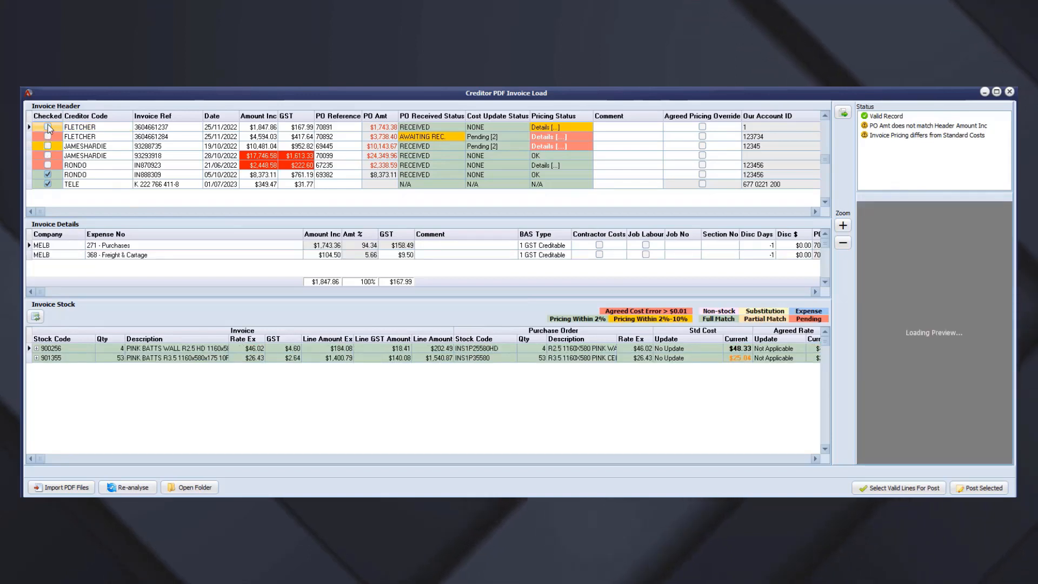
left_click(88, 176)
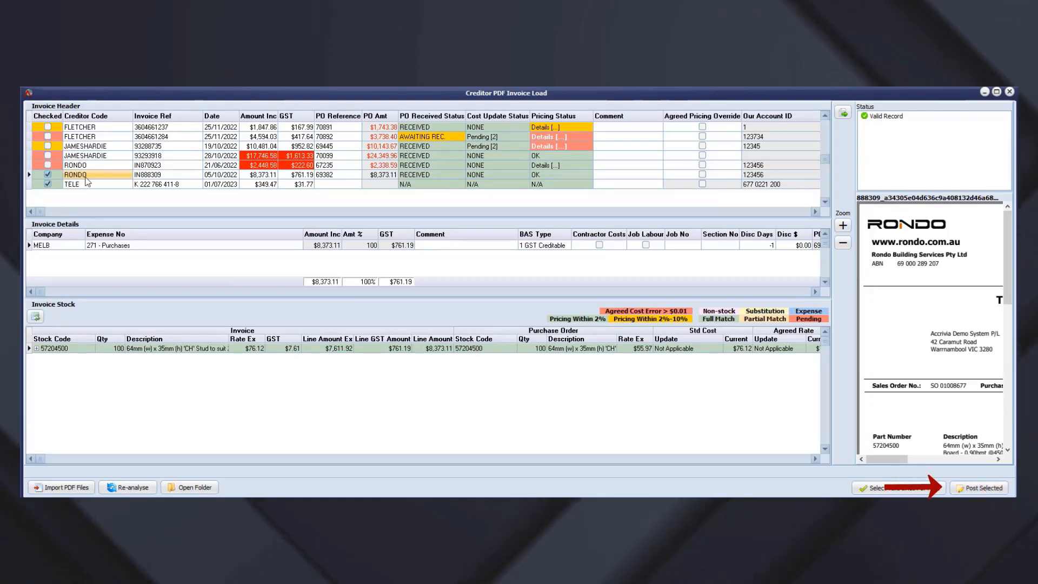
Step: Examine the remaining Invoice Header columns and the Purchases expense line of the first FLETCHER invoice
left_click(845, 114)
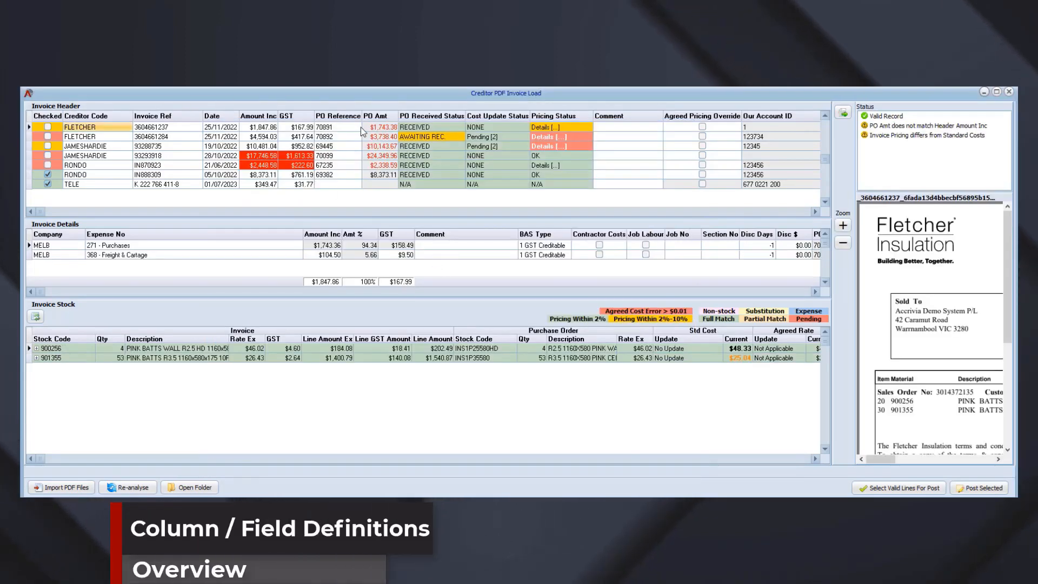
scroll(787, 212, "right", 6)
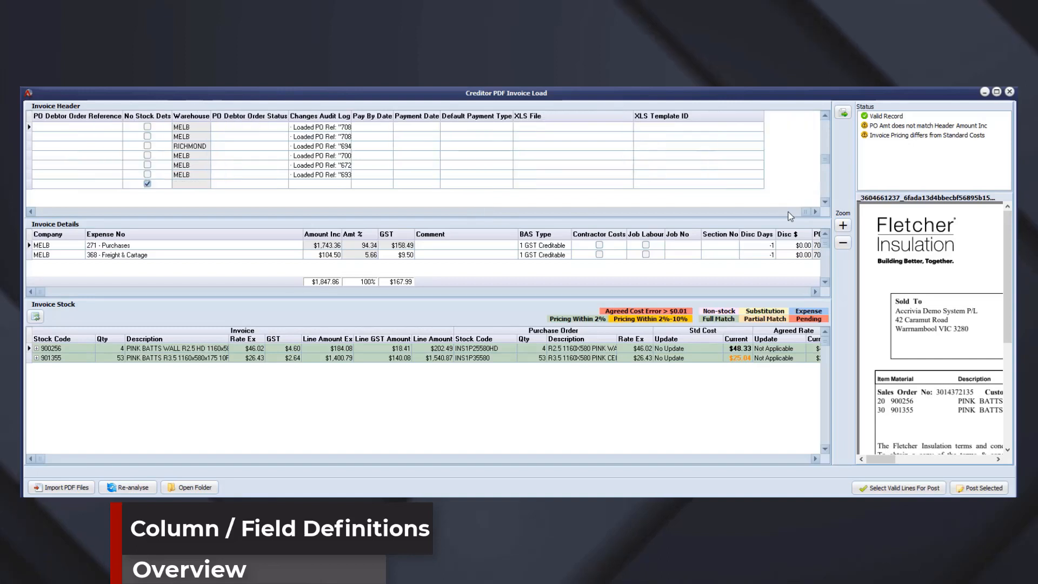
scroll(788, 215, "left", 3)
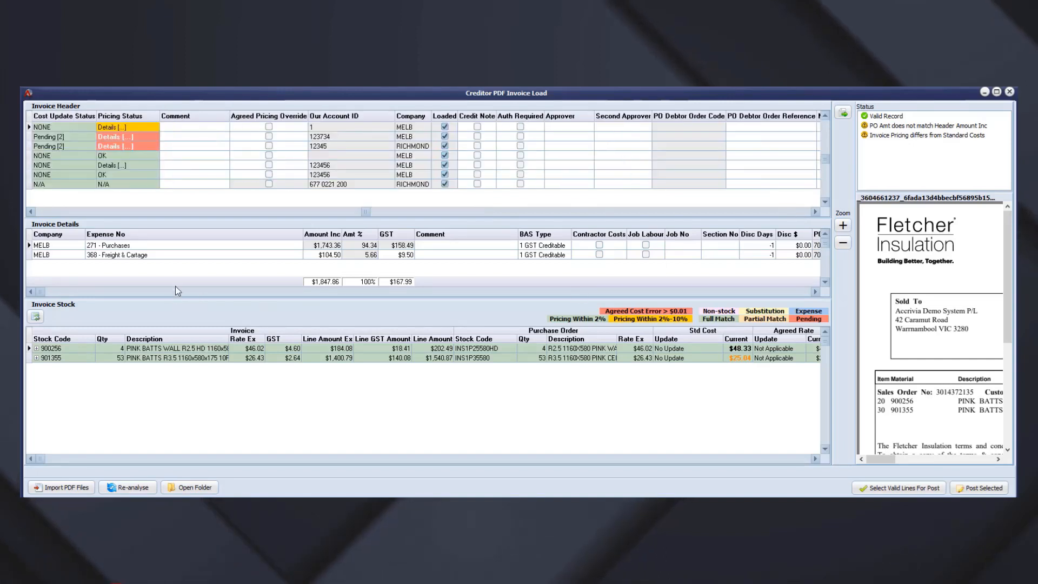
left_click(182, 247)
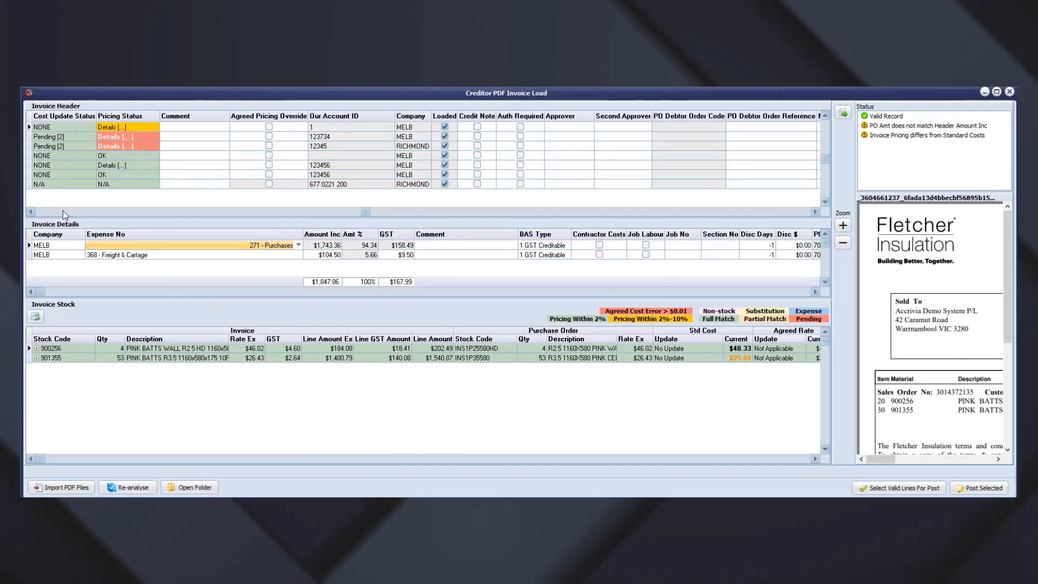
scroll(63, 209, "left", 3)
Step: Review the TELE and first FLETCHER invoices, and try to mark the second FLETCHER invoice for posting
left_click(113, 183)
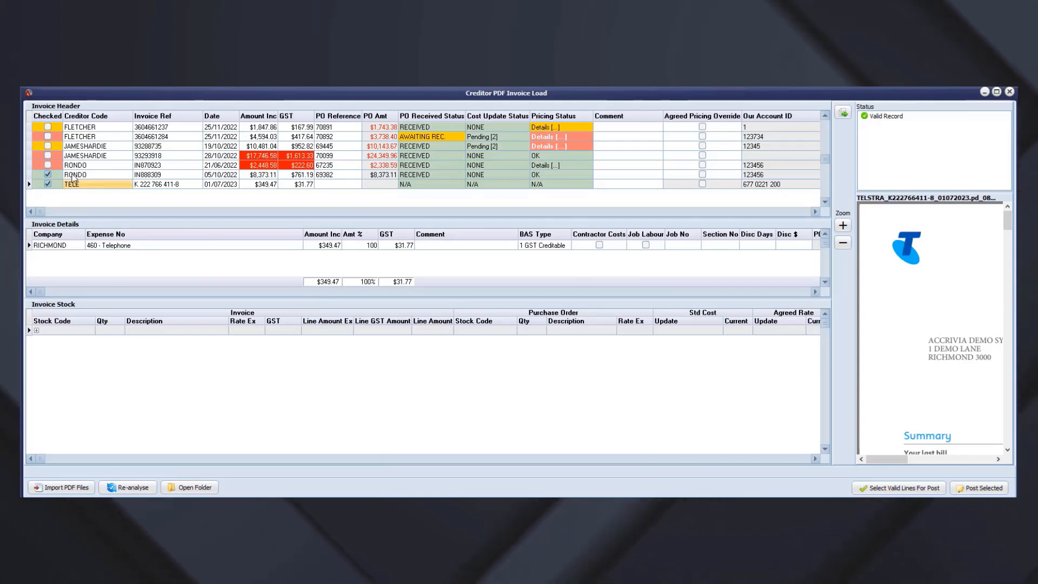
left_click(93, 128)
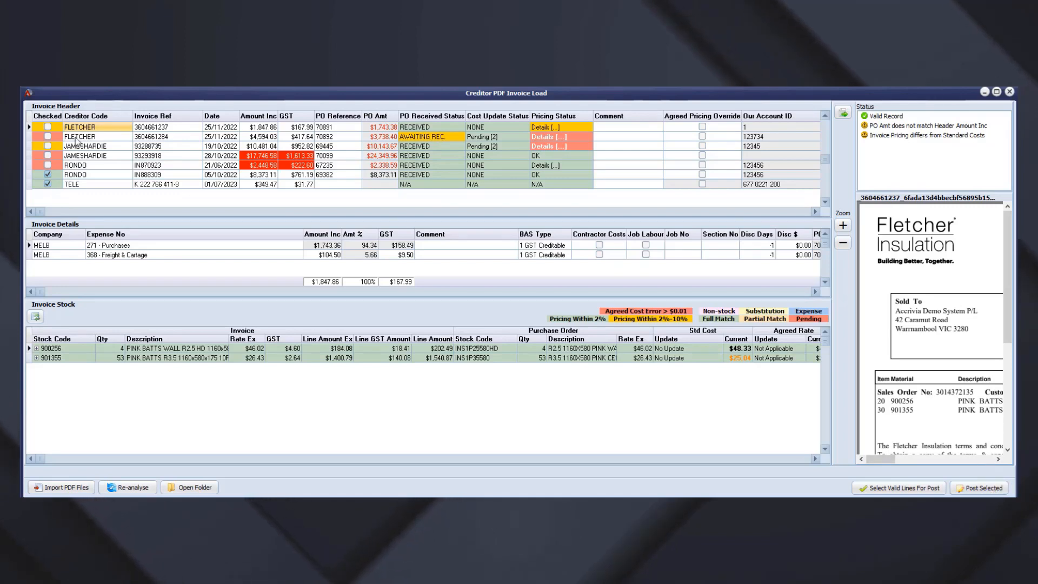
left_click(48, 135)
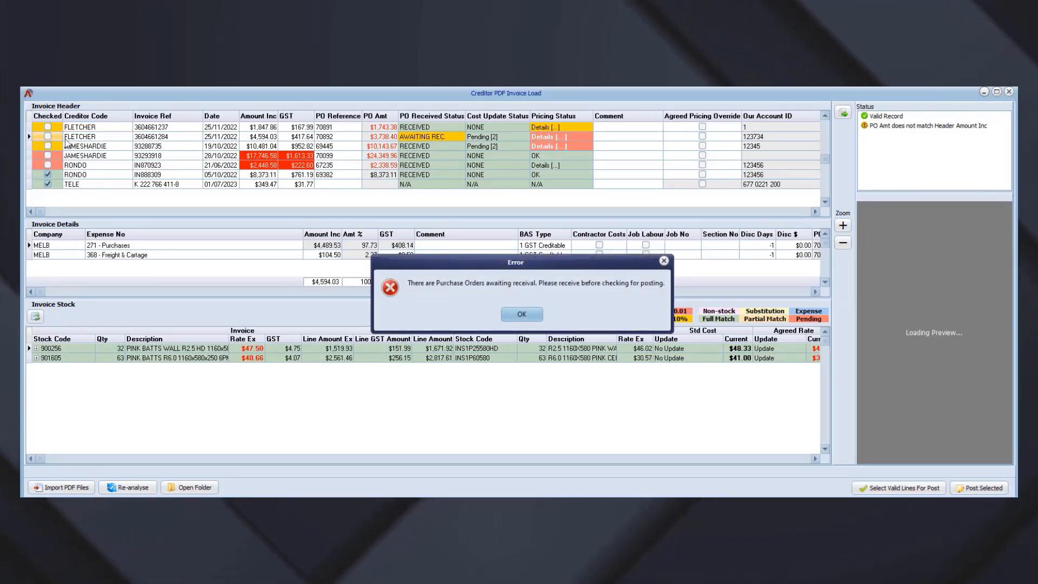
left_click(512, 314)
left_click(88, 138)
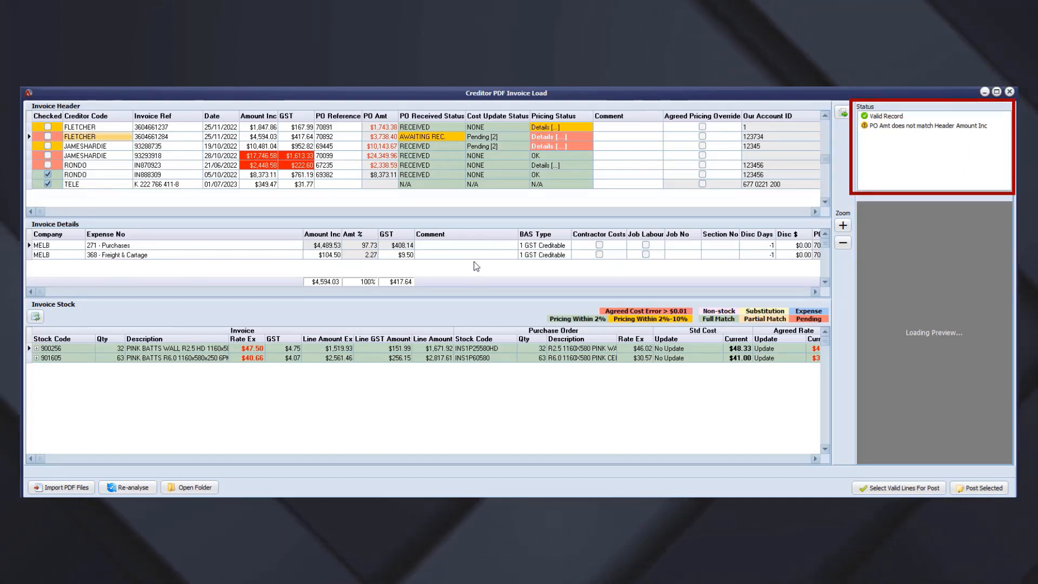
Step: Examine the second JAMESHARDIE invoice's status messages, the second FLETCHER invoice's PO received status and reference, and the available Stock Order Receive command
left_click(104, 156)
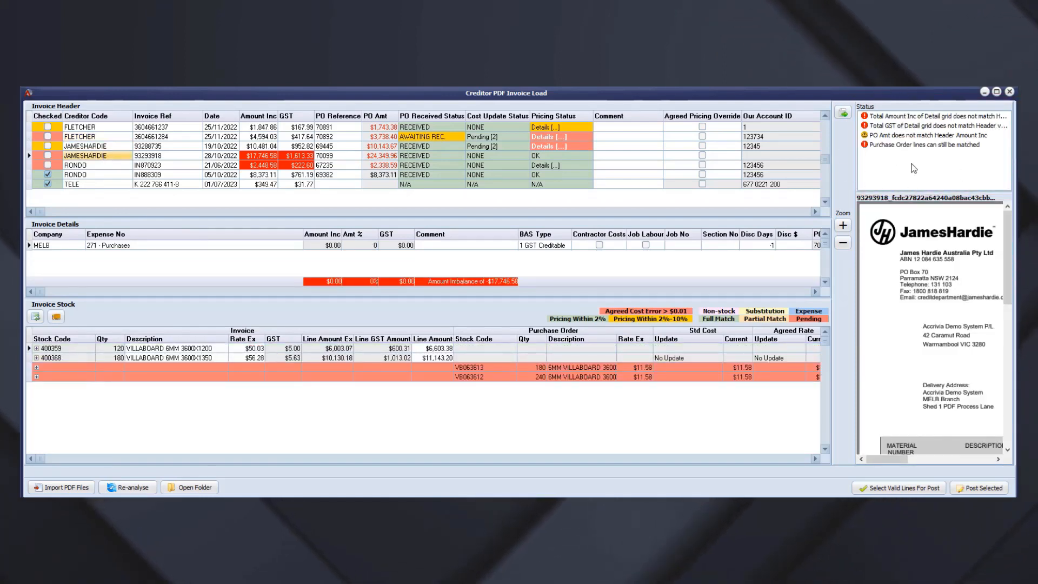
left_click(422, 136)
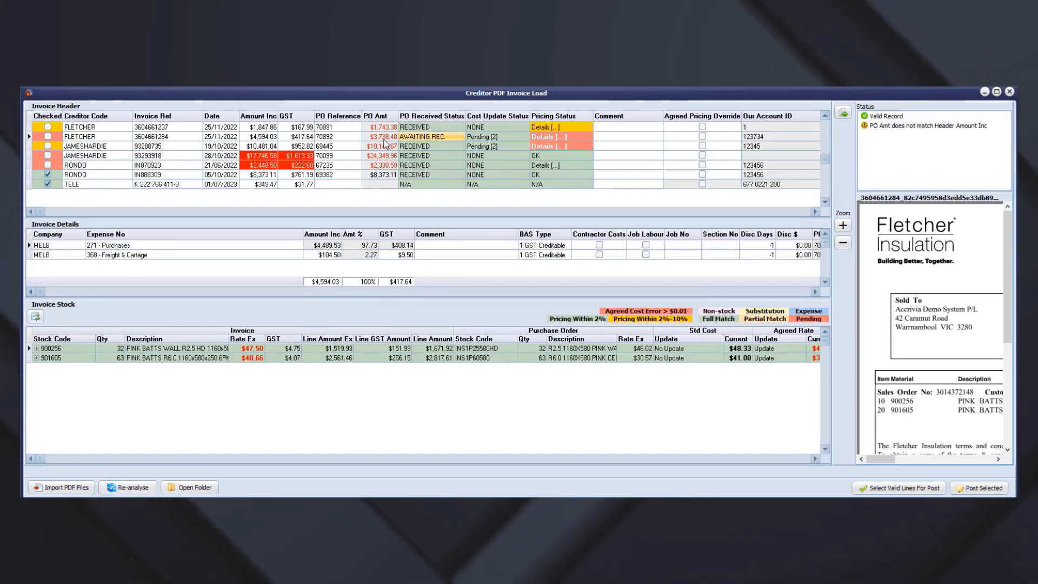
left_click(342, 138)
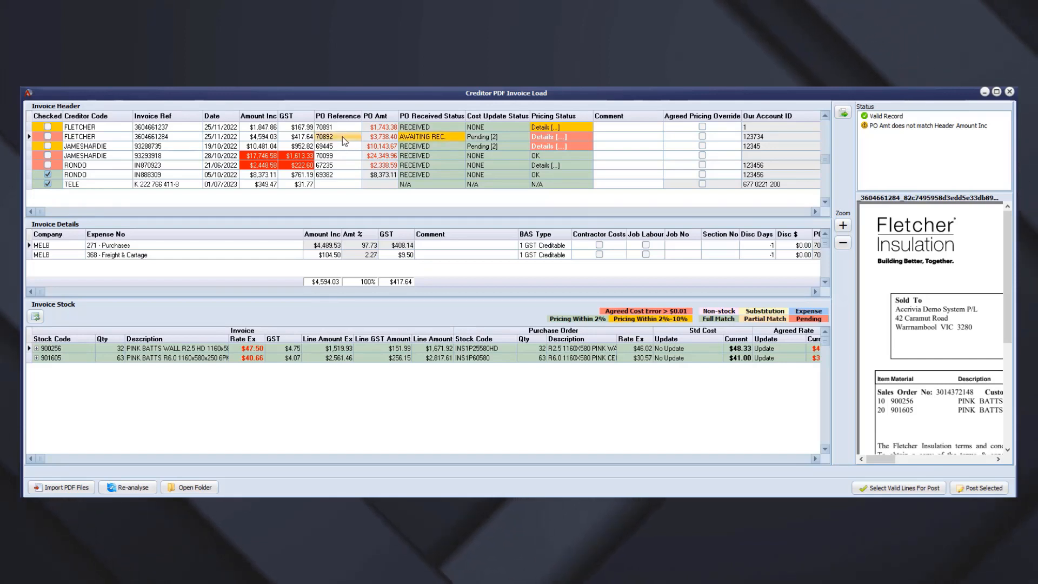
left_click(142, 73)
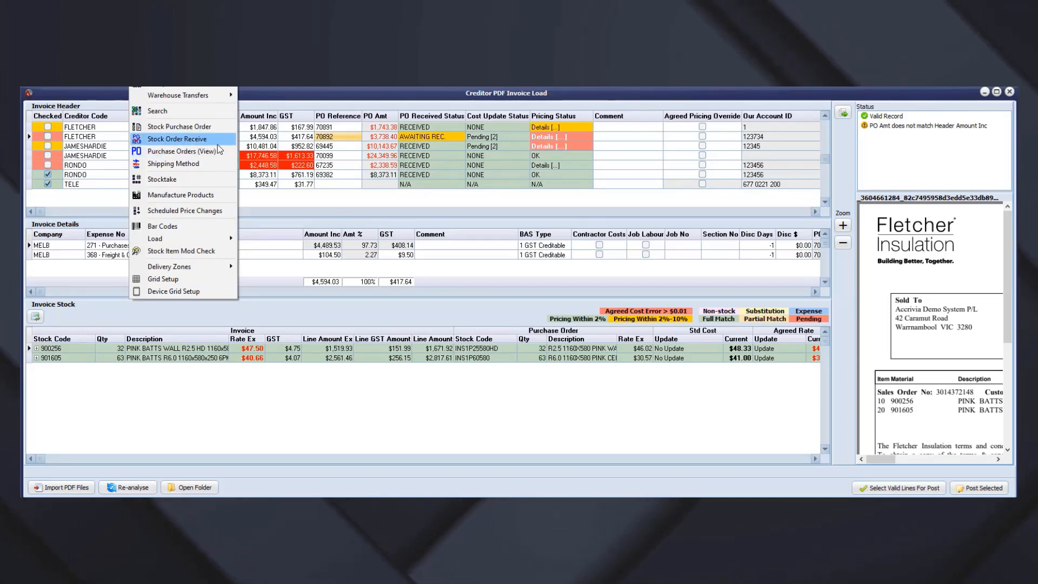
left_click(367, 94)
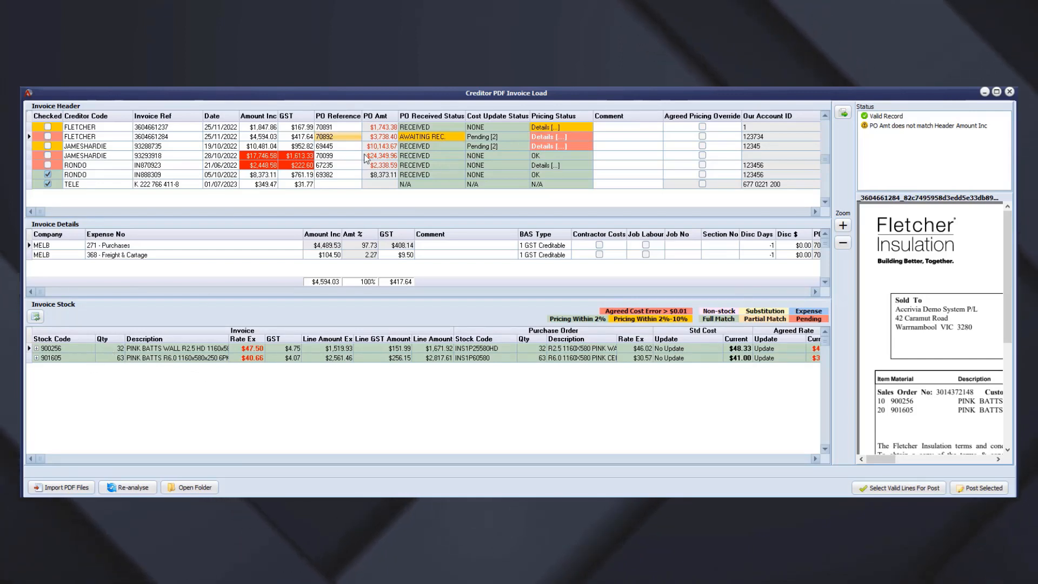
Step: Examine the Creditor Code, Invoice Ref, Date, Amount Inc and GST fields of the first FLETCHER invoice
left_click(109, 126)
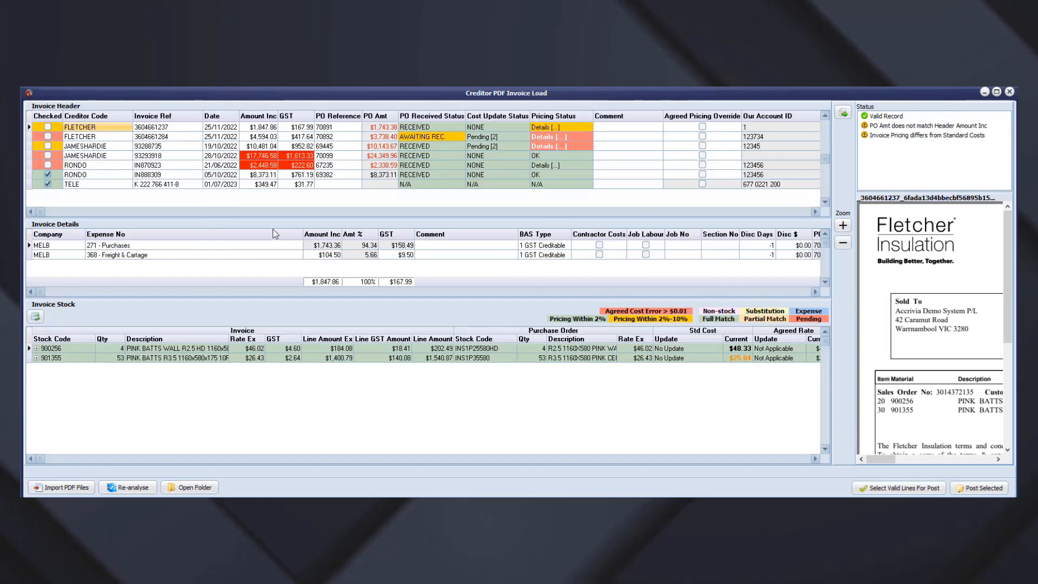
left_click(178, 129)
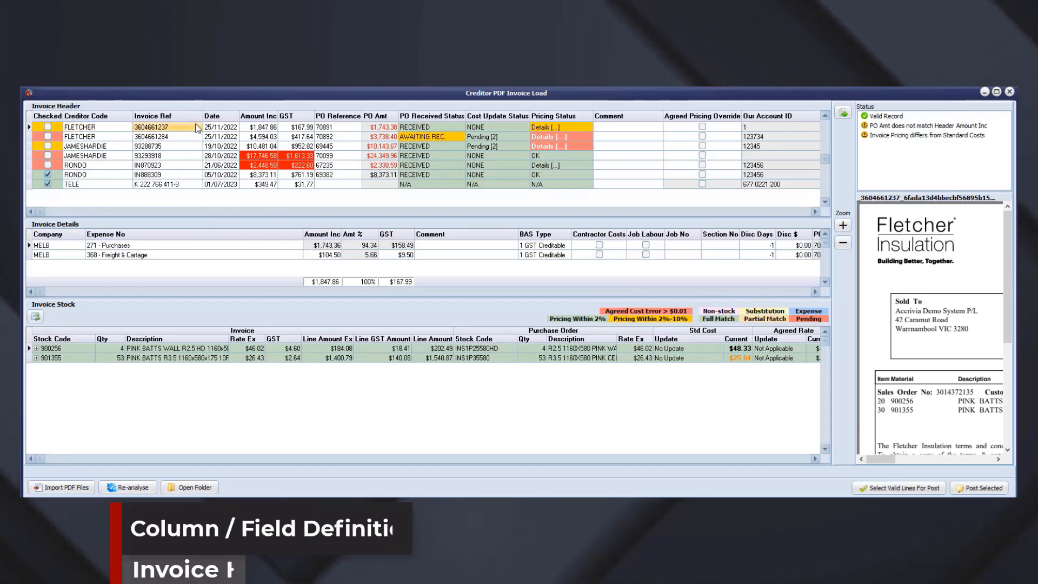
left_click(225, 128)
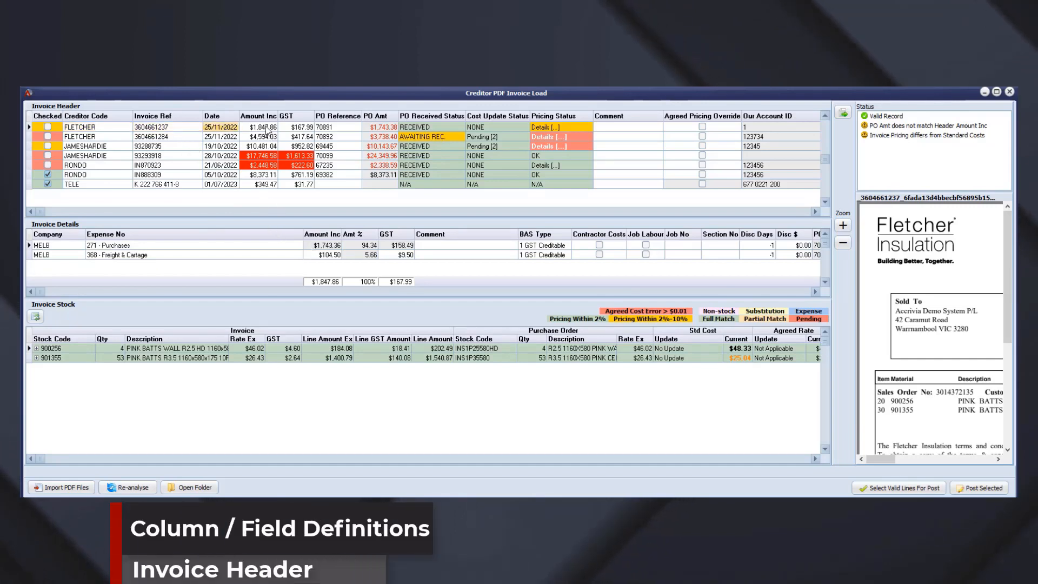
left_click(266, 128)
left_click(301, 129)
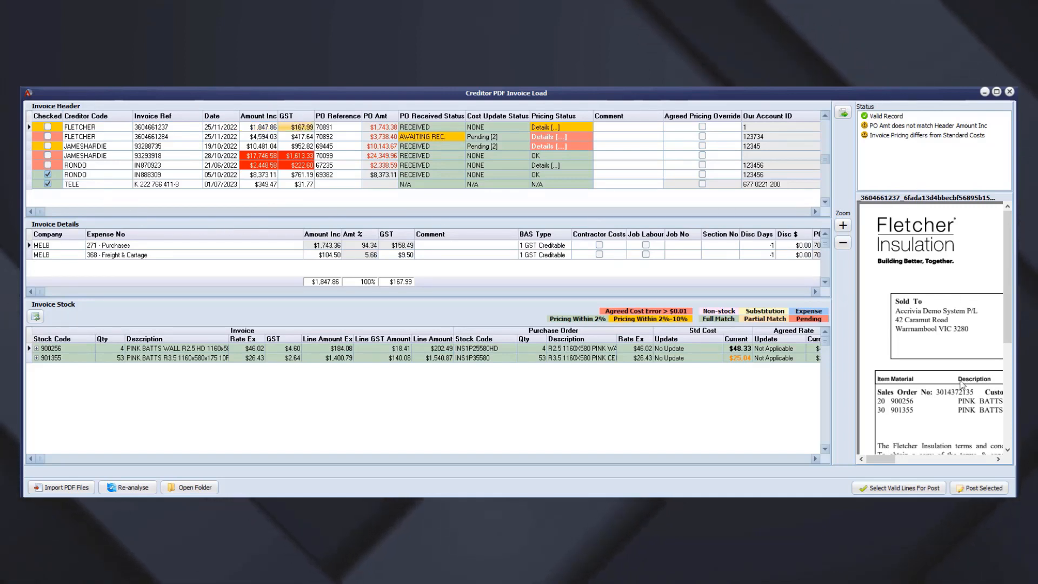
Step: Inspect the delivery details and supplied quantities of the first FLETCHER invoice in the embedded PDF preview
left_click(842, 226)
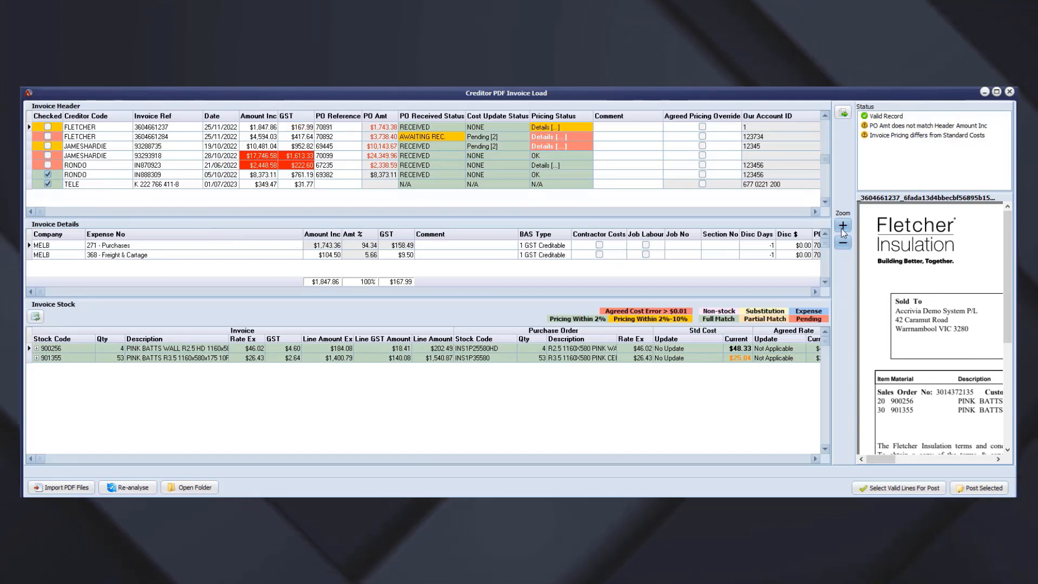
left_click(841, 226)
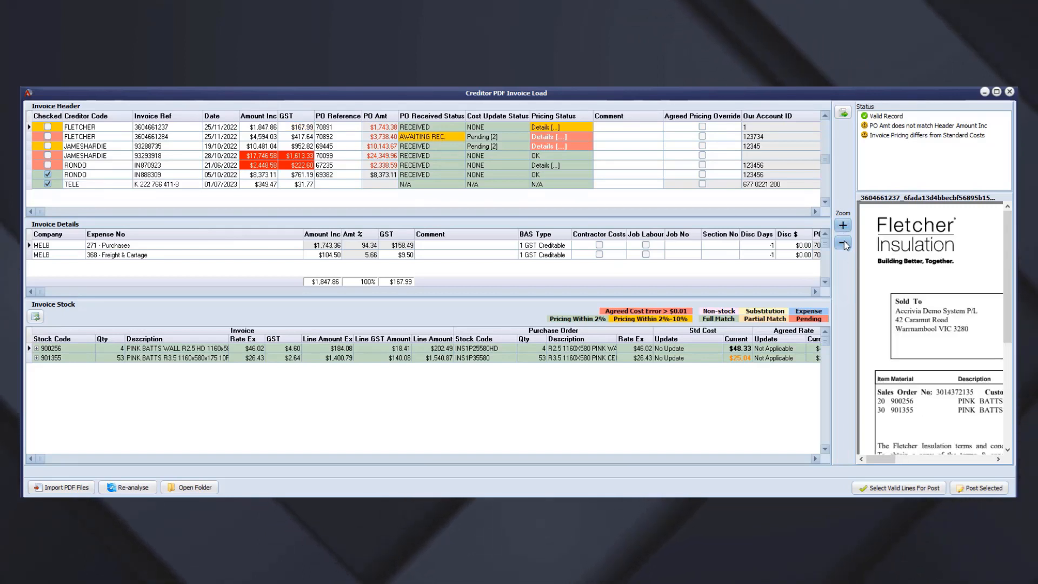
left_click_drag(892, 459, 949, 458)
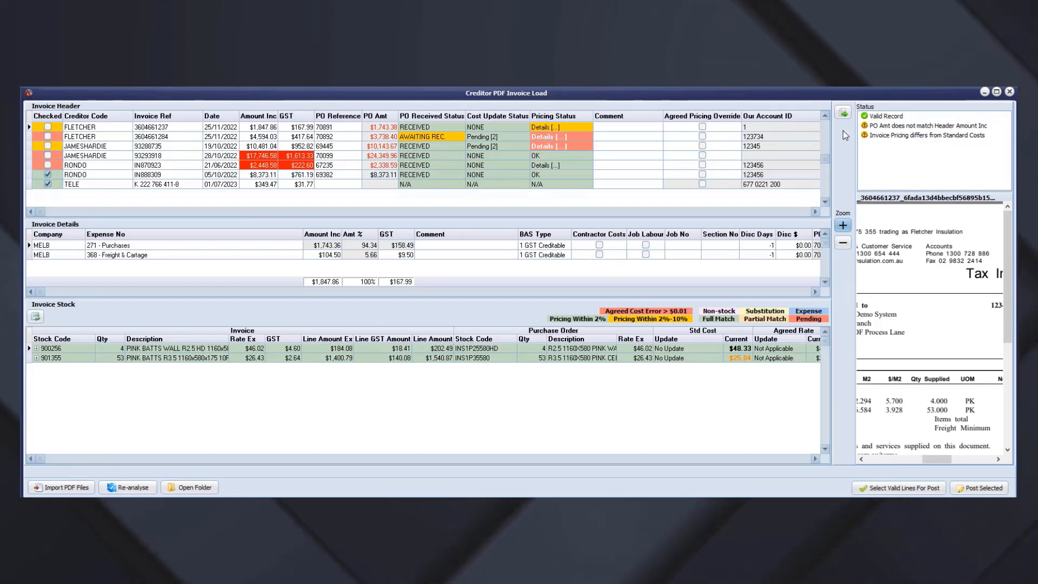
Step: Open the first FLETCHER invoice in the separate PDF Reader, widen its window, and examine the document from header to totals
left_click(842, 112)
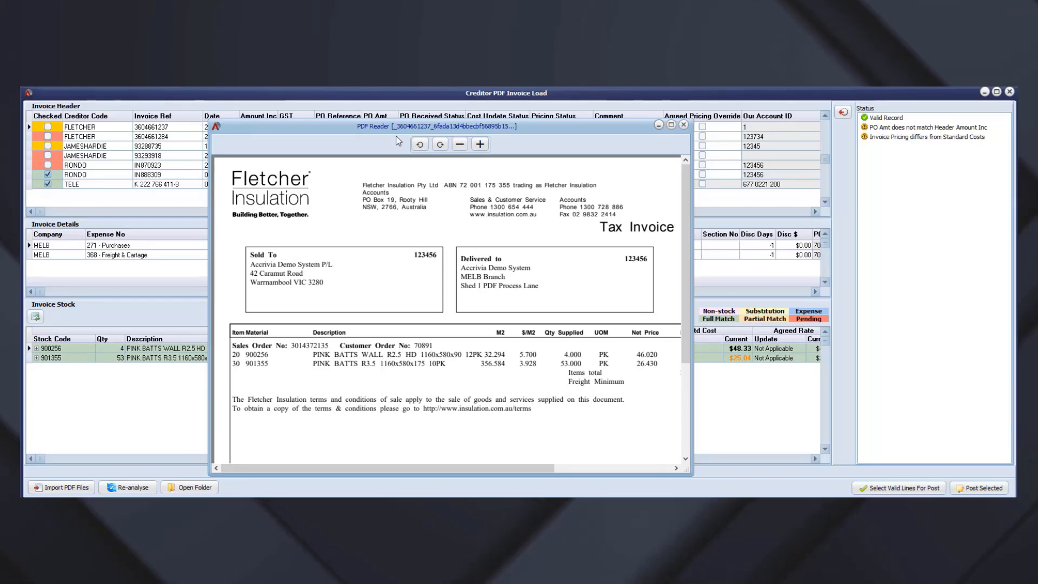
left_click_drag(398, 133, 468, 189)
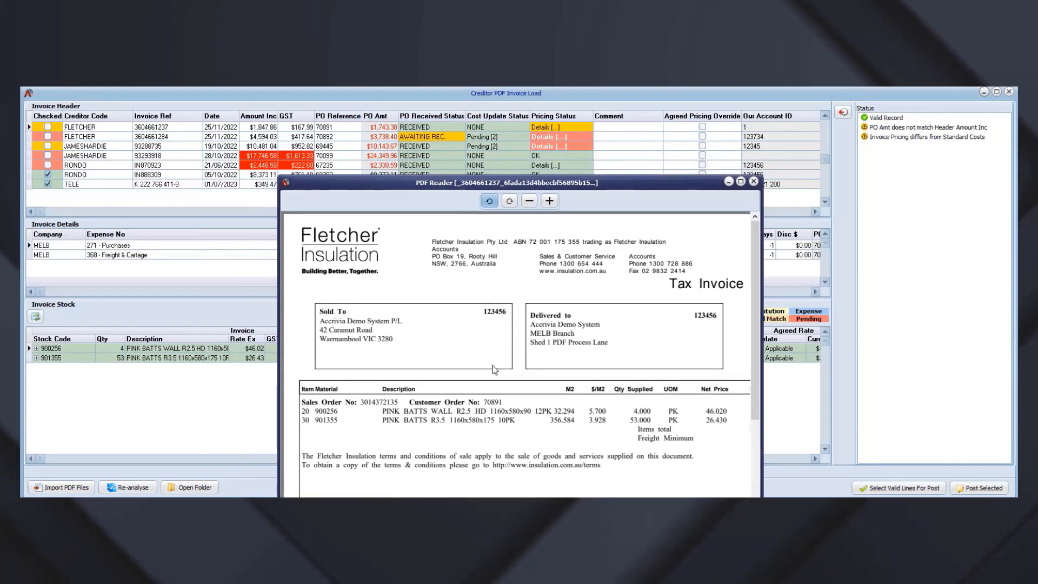
scroll(495, 389, "down", 1)
scroll(495, 391, "down", 1)
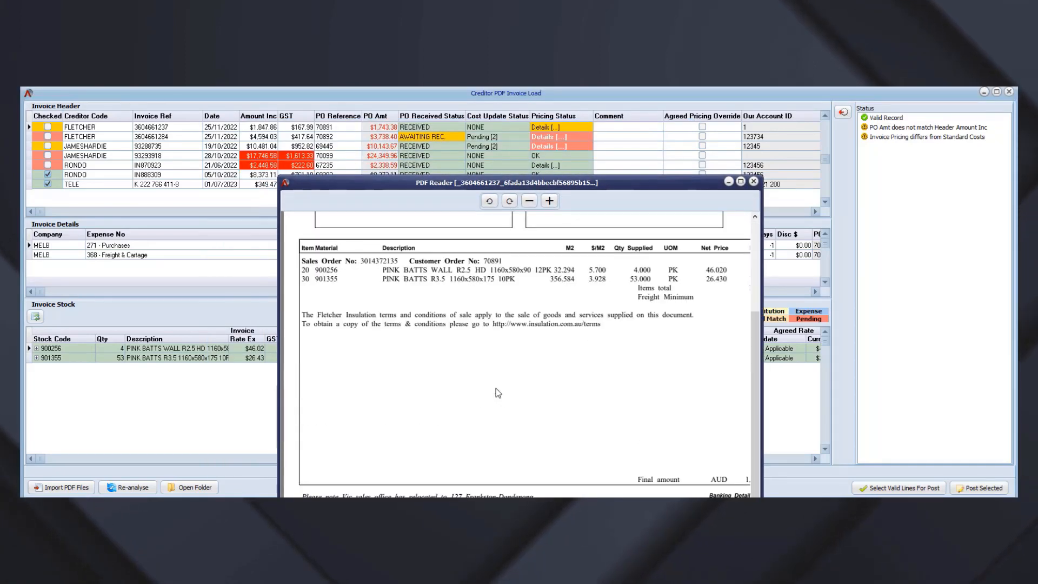
left_click_drag(762, 296, 914, 294)
left_click(626, 200)
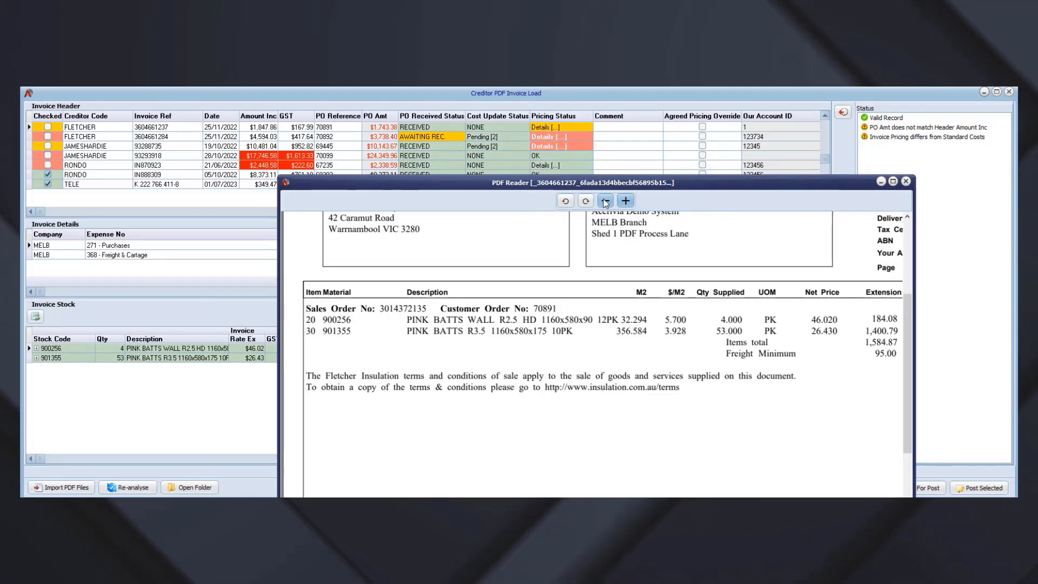
left_click(606, 201)
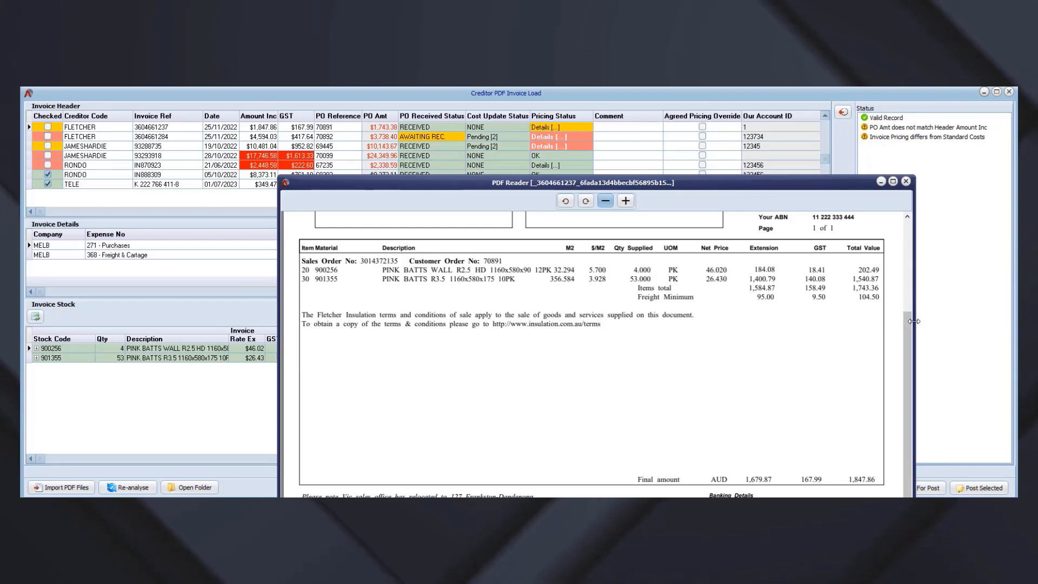
left_click_drag(907, 317, 888, 239)
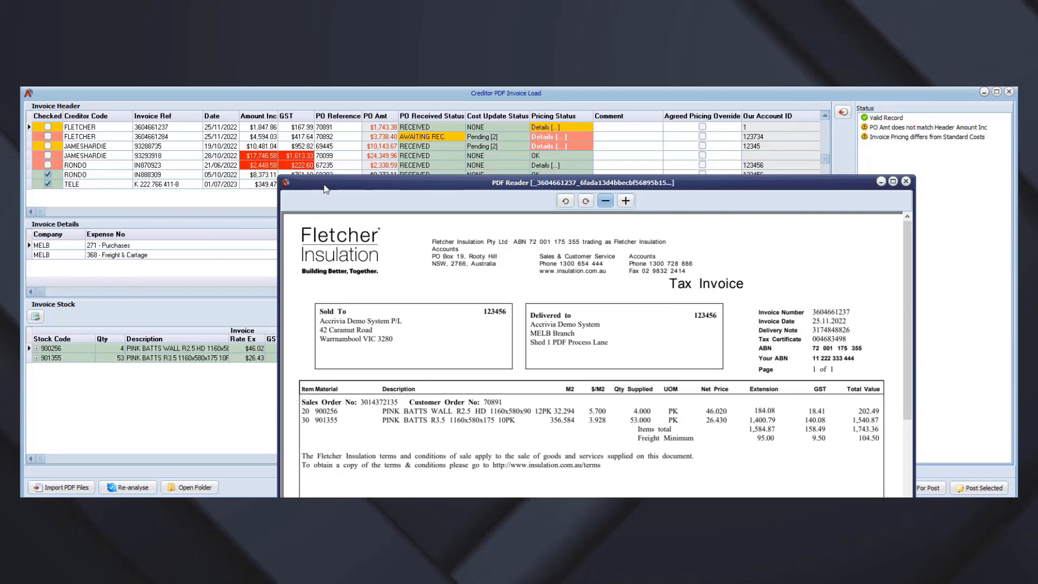
Step: Compare the first FLETCHER invoice's PDF with its stock line 901355 in the grid, and close the PDF Reader
left_click_drag(329, 182, 283, 191)
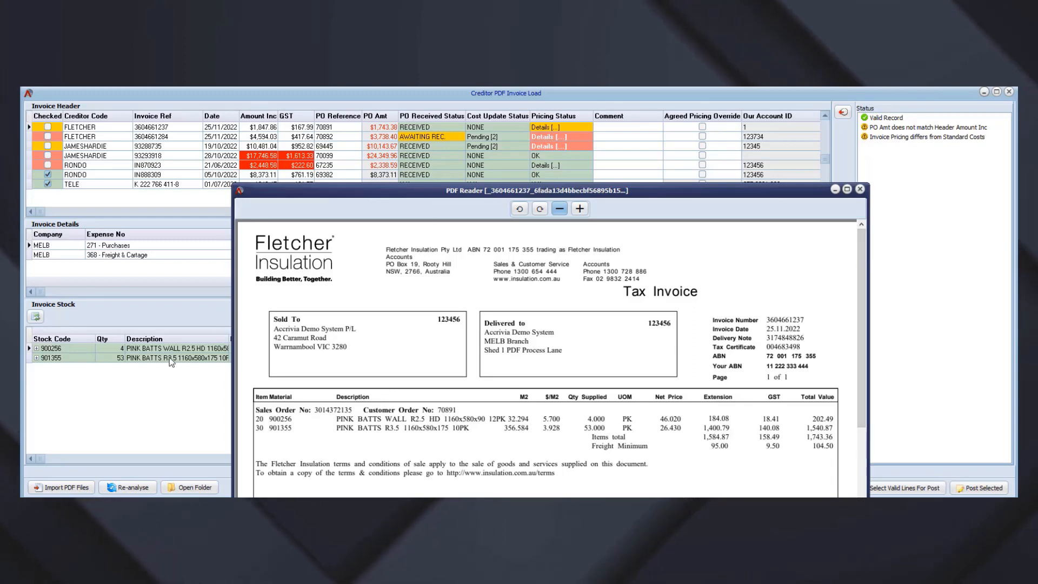
left_click(187, 358)
left_click_drag(355, 195, 501, 189)
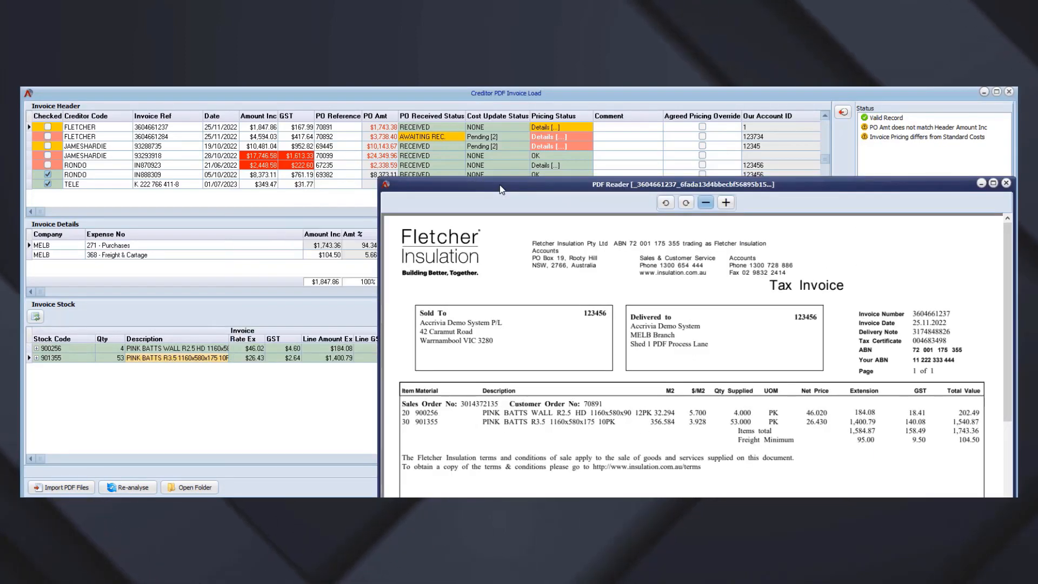
left_click(1006, 184)
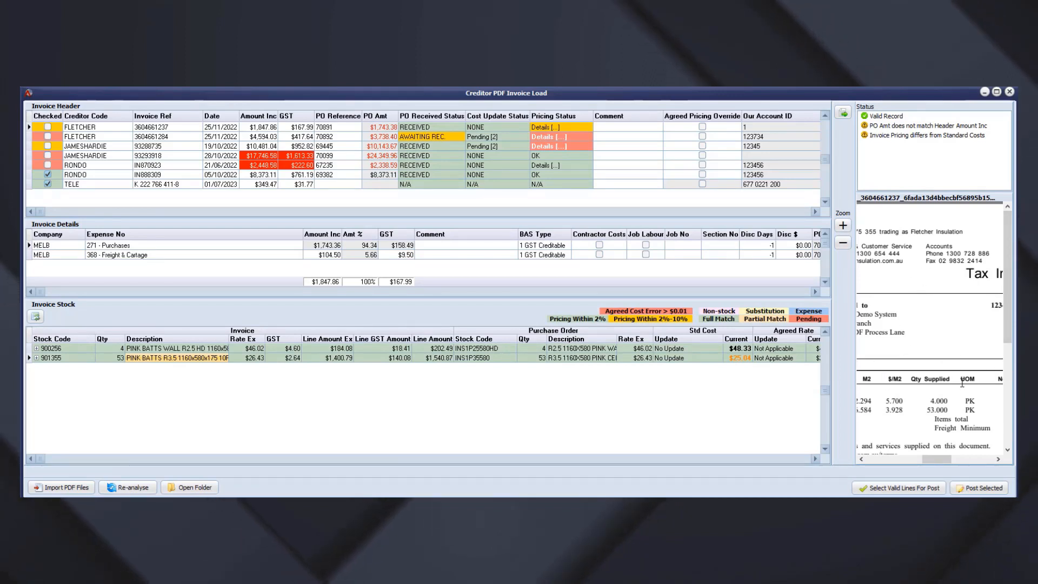
Step: Show the first FLETCHER invoice's PDF file in File Explorer, look over the LOADED folder, and close it
right_click(300, 126)
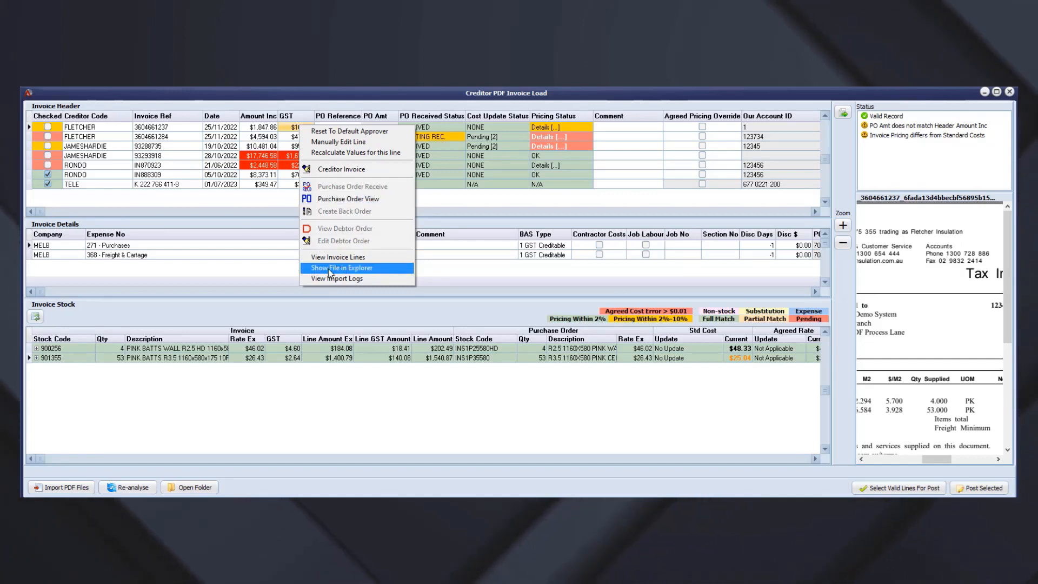
left_click(375, 268)
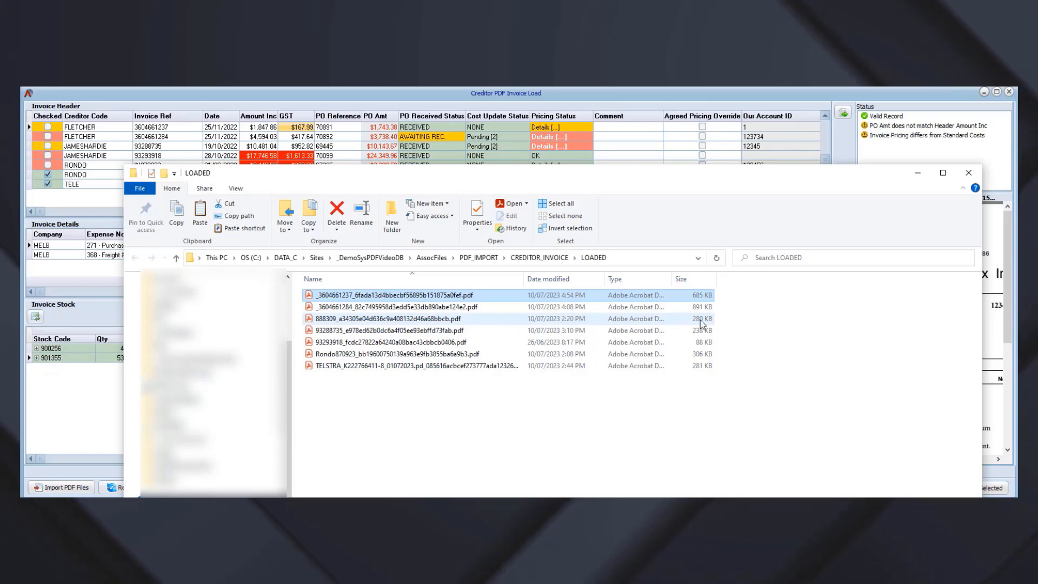
left_click(968, 172)
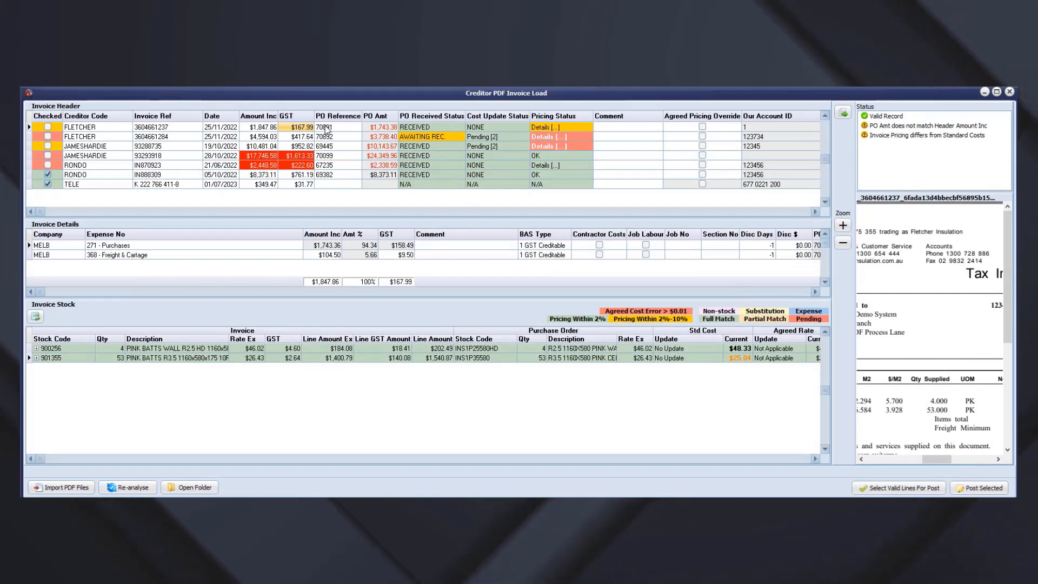
Step: Reopen the first FLETCHER invoice in the PDF Reader, check its invoice number, and close the reader
left_click(843, 112)
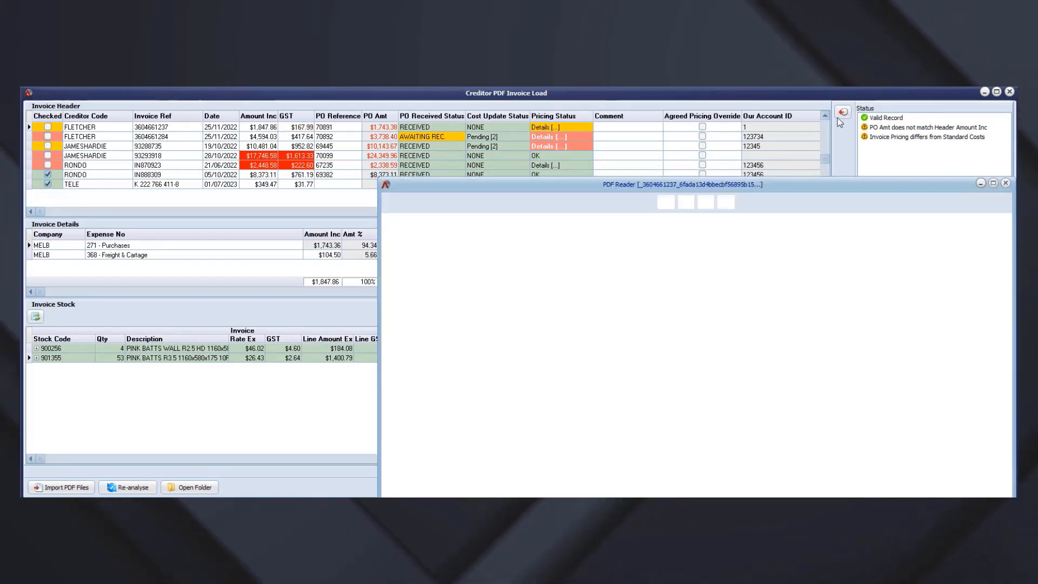
left_click_drag(622, 187, 530, 181)
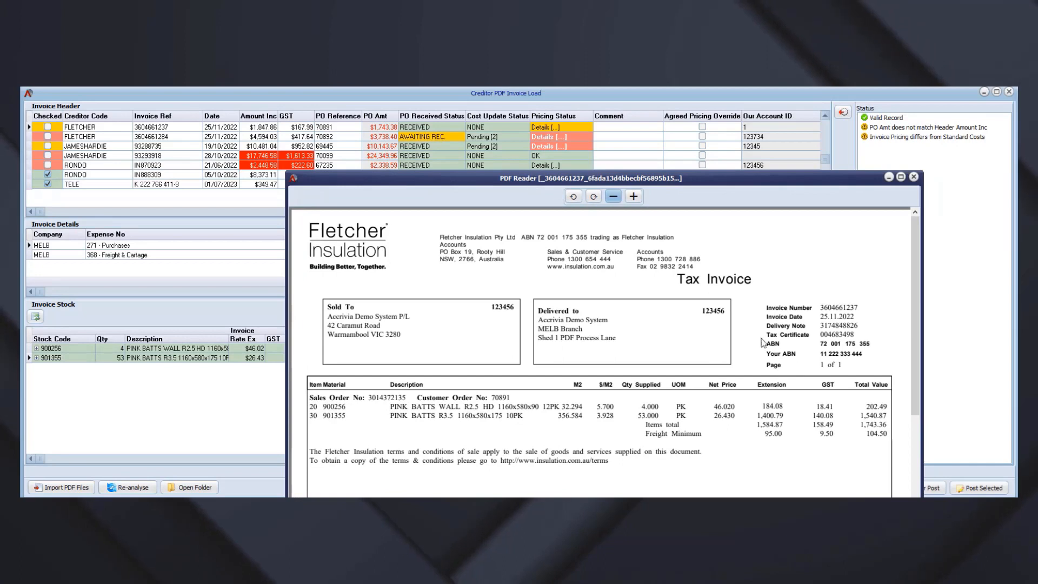
double_click(836, 307)
left_click(863, 307)
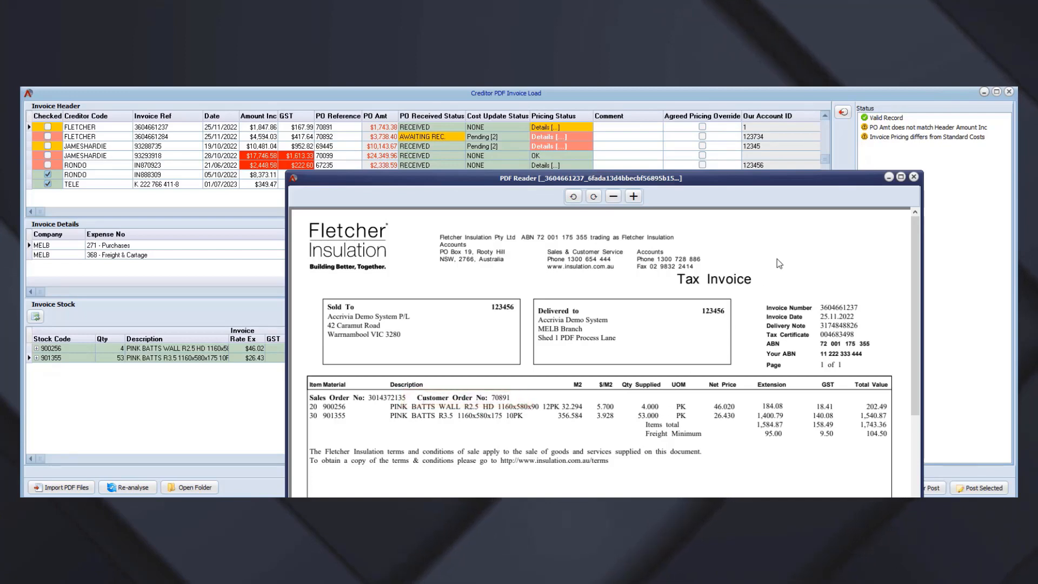
left_click(912, 177)
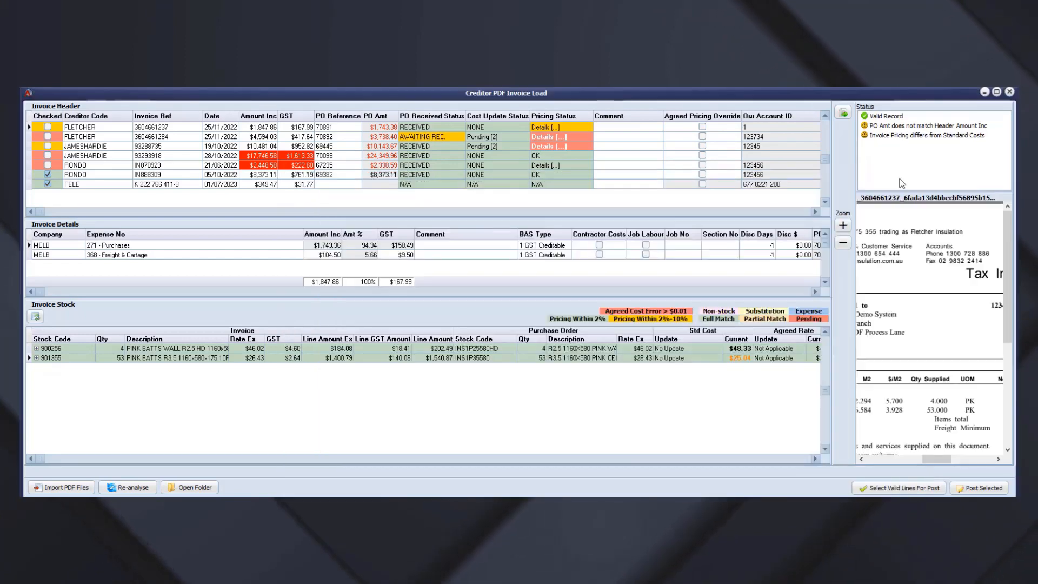
Step: Open the first JAMESHARDIE invoice in the PDF Reader and examine its customer number and customer order number
left_click(95, 146)
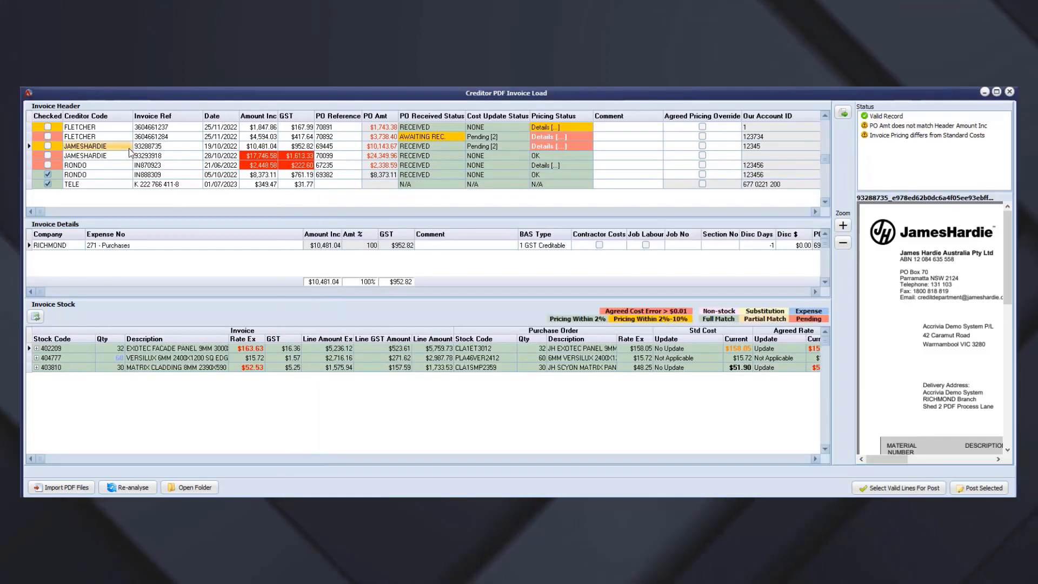
left_click(843, 112)
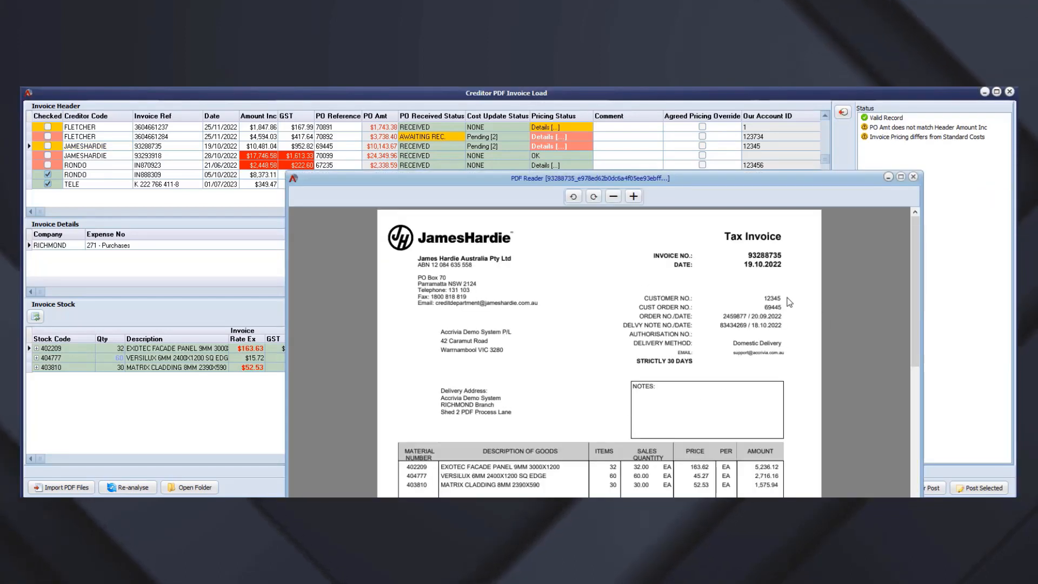
left_click(776, 301)
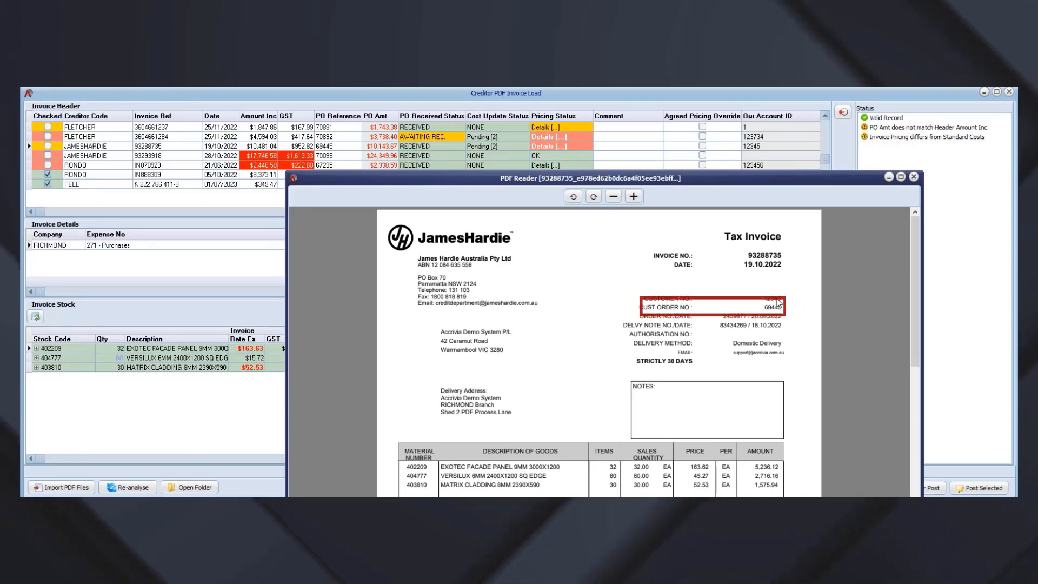
Step: Highlight the customer order number in the first JAMESHARDIE invoice's PDF and close the PDF Reader
double_click(776, 307)
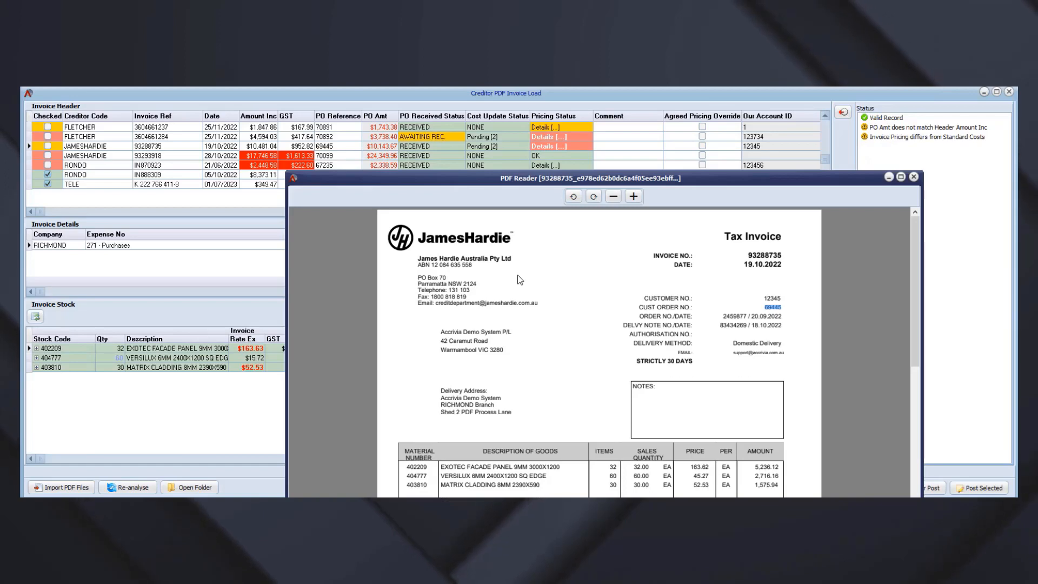
left_click(913, 178)
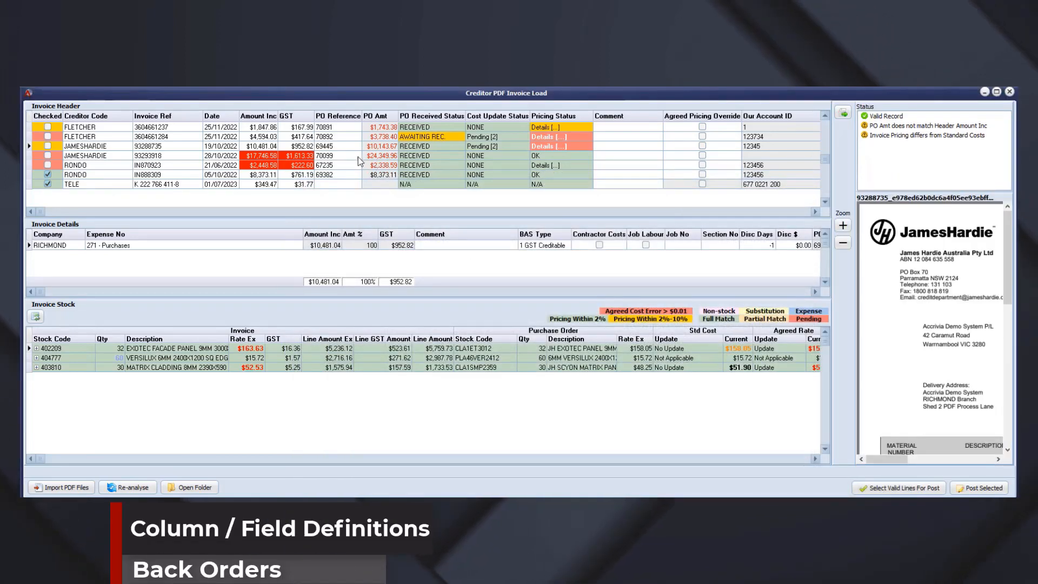
Step: Open the Load Purchase Order lookup from PO reference 70099 on the second JAMESHARDIE invoice, and close it
left_click(339, 156)
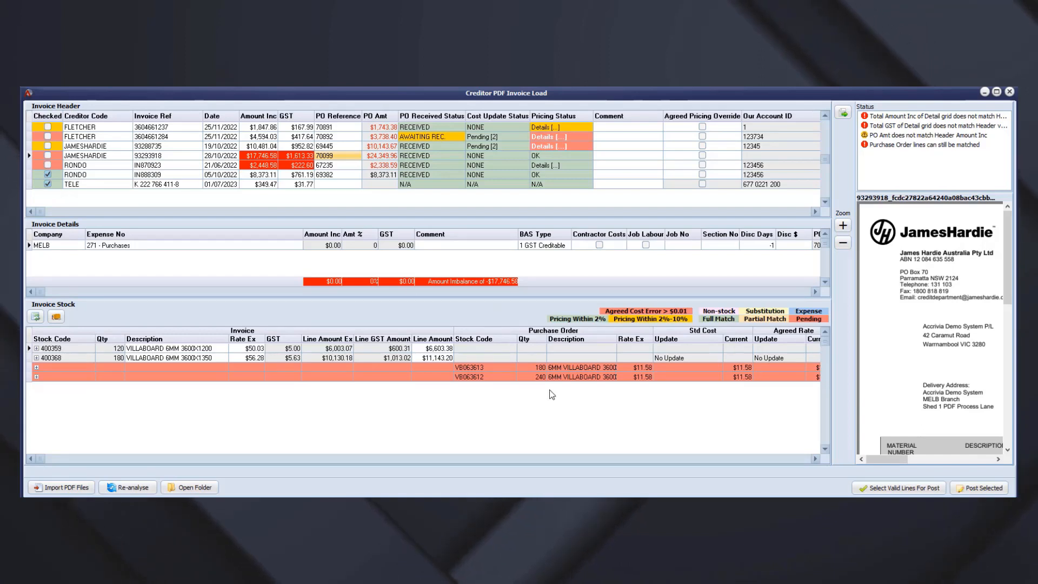
double_click(345, 157)
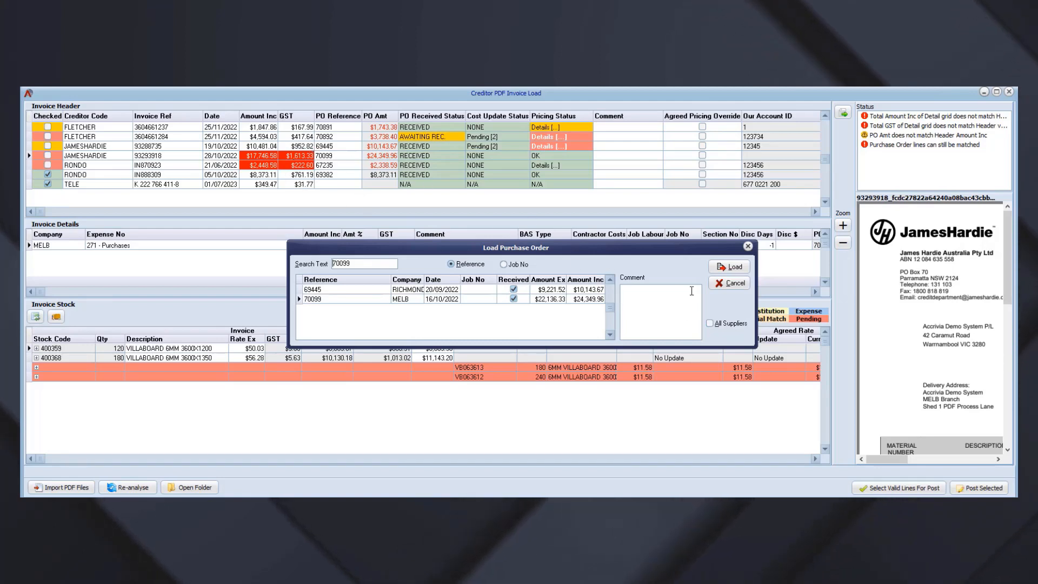
left_click(727, 267)
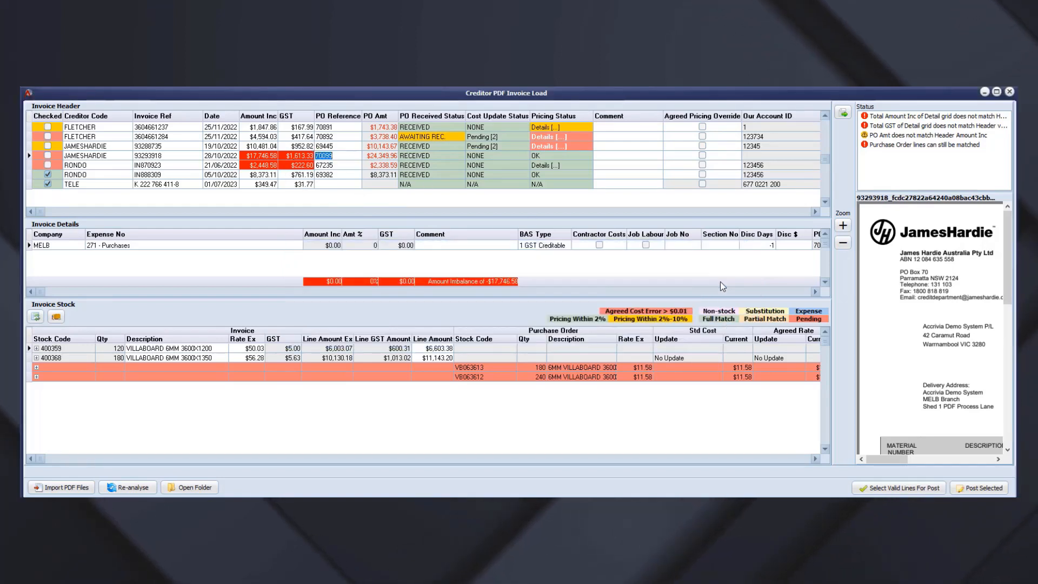
Step: Compare the second FLETCHER invoice's PO amount with its invoice amount, and inspect its Freight & Cartage detail line
left_click(375, 158)
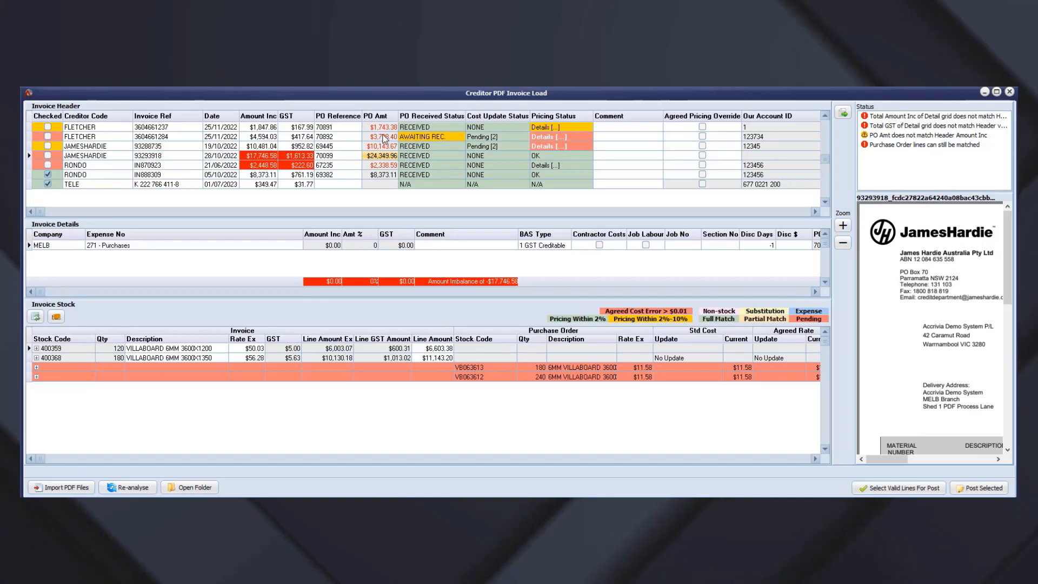
left_click(385, 138)
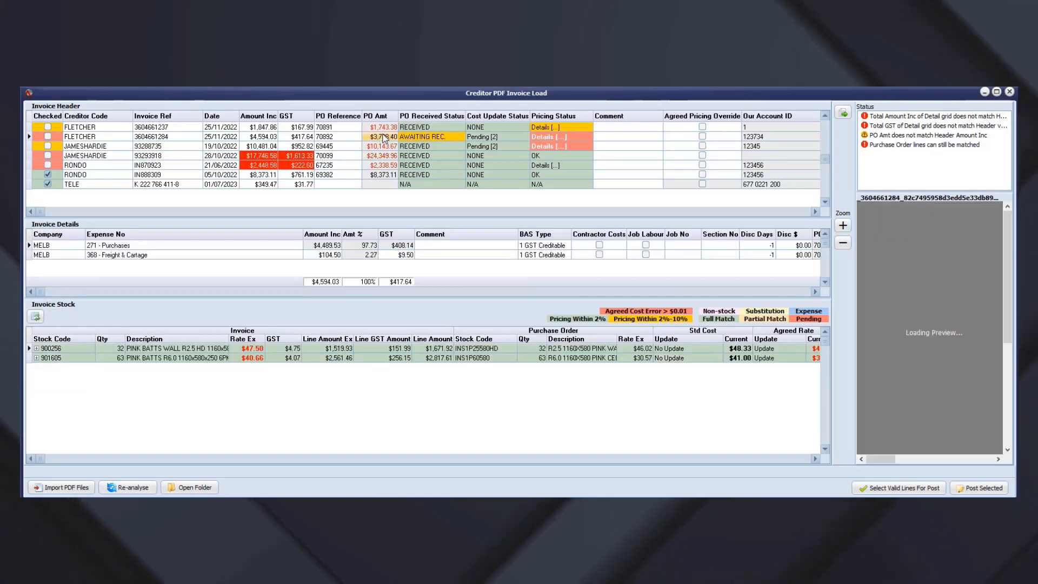
left_click(265, 138)
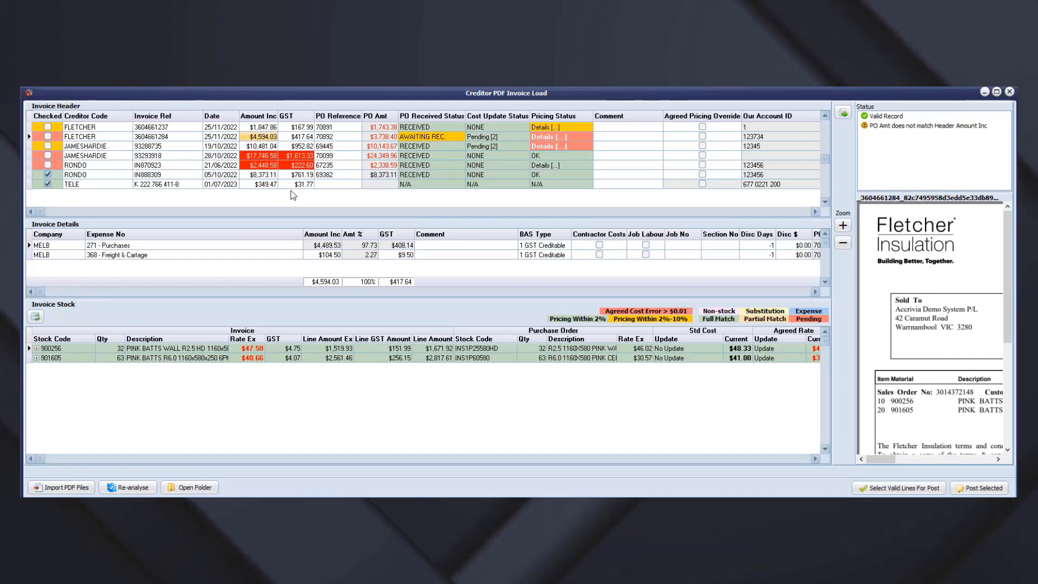
left_click(331, 257)
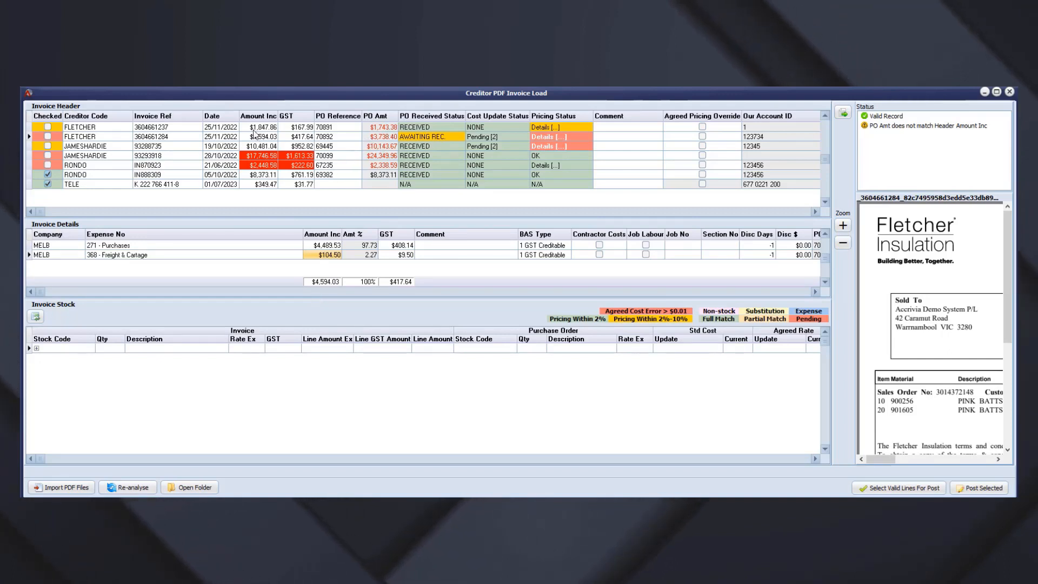
Step: Review the PO reference of the first JAMESHARDIE invoice and the PO received status of the first RONDO and second FLETCHER invoices
left_click(335, 149)
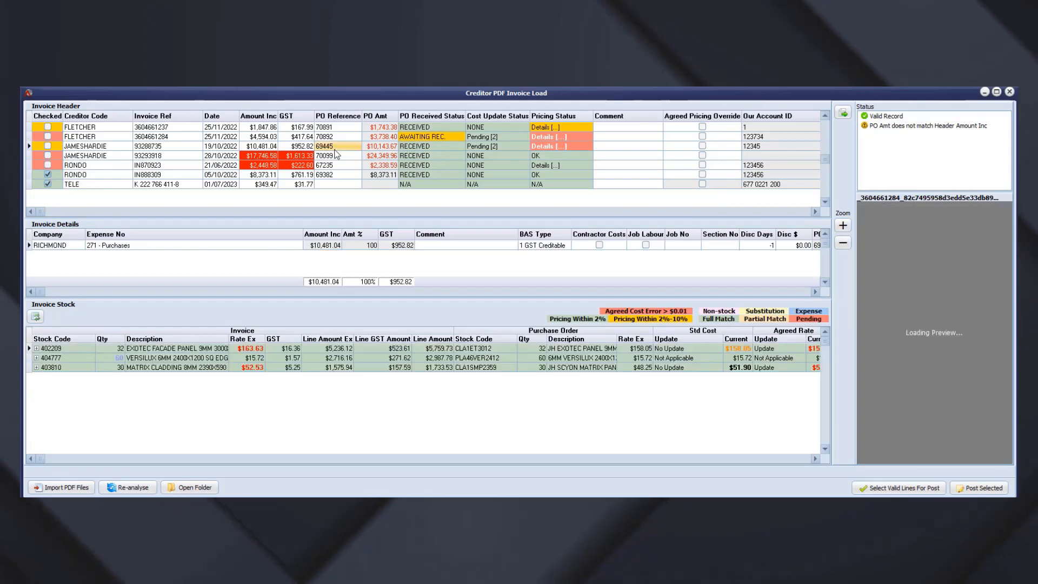
left_click(434, 163)
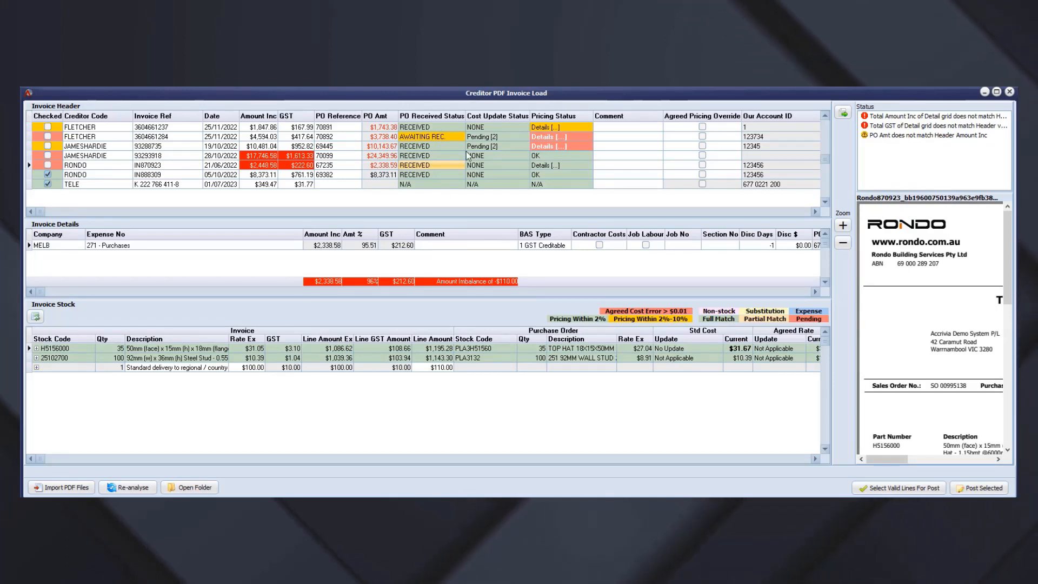
left_click(199, 138)
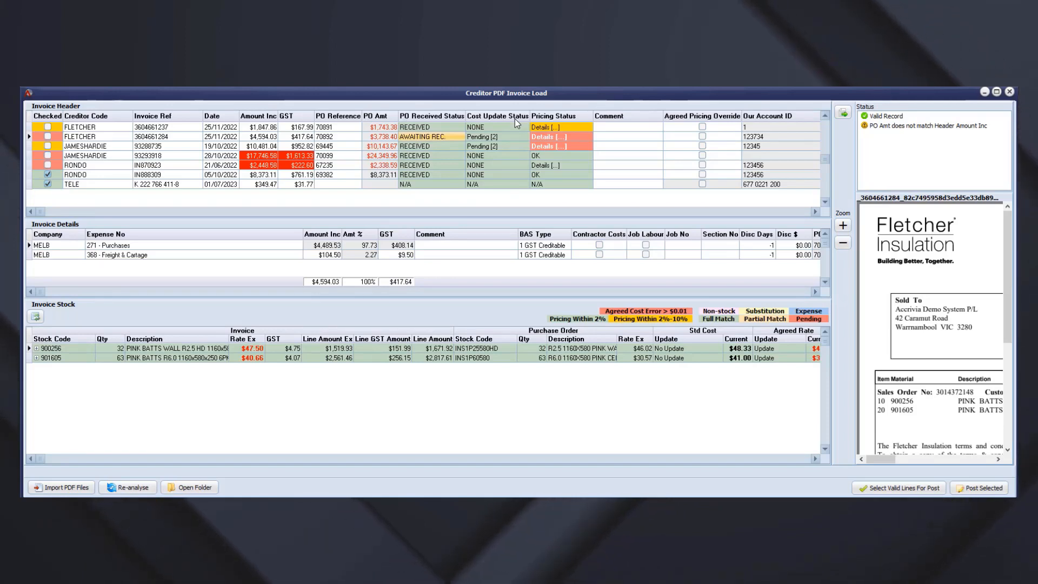
Step: Examine the first JAMESHARDIE invoice's cost update status and the standard cost update settings and current costs of stock lines 402209 and 403810
left_click(510, 148)
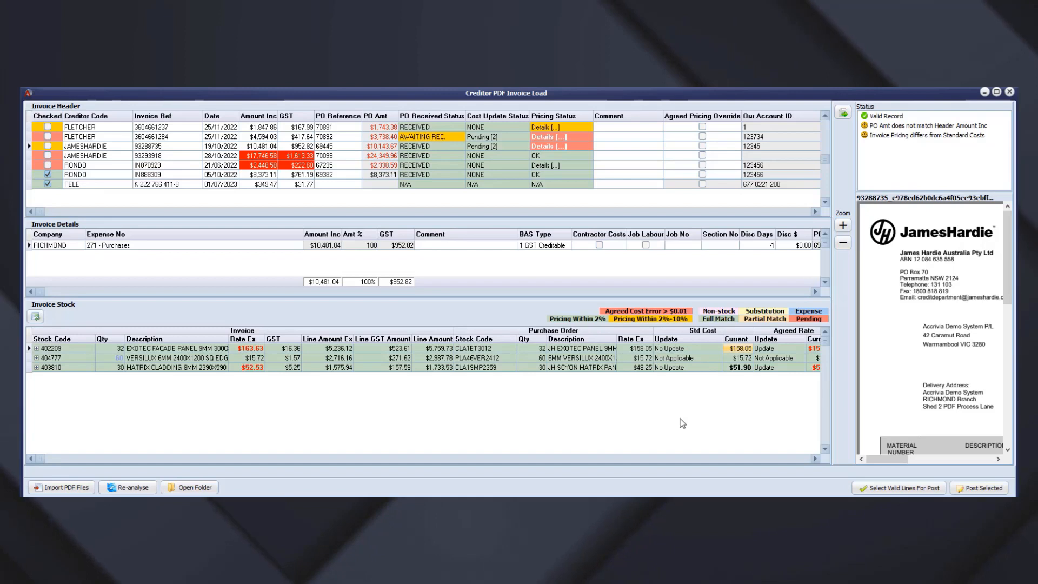
left_click(705, 349)
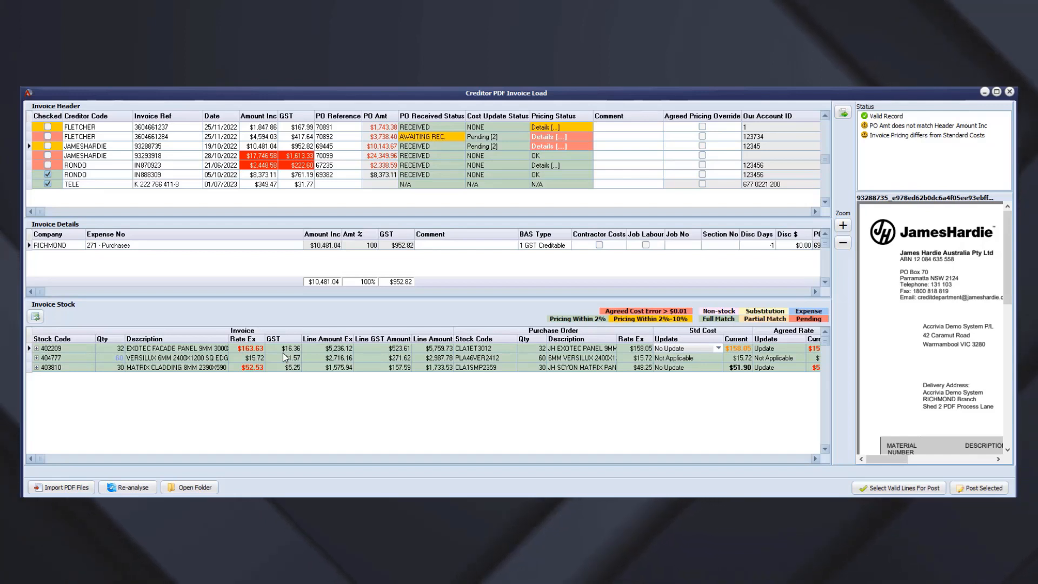
left_click(743, 349)
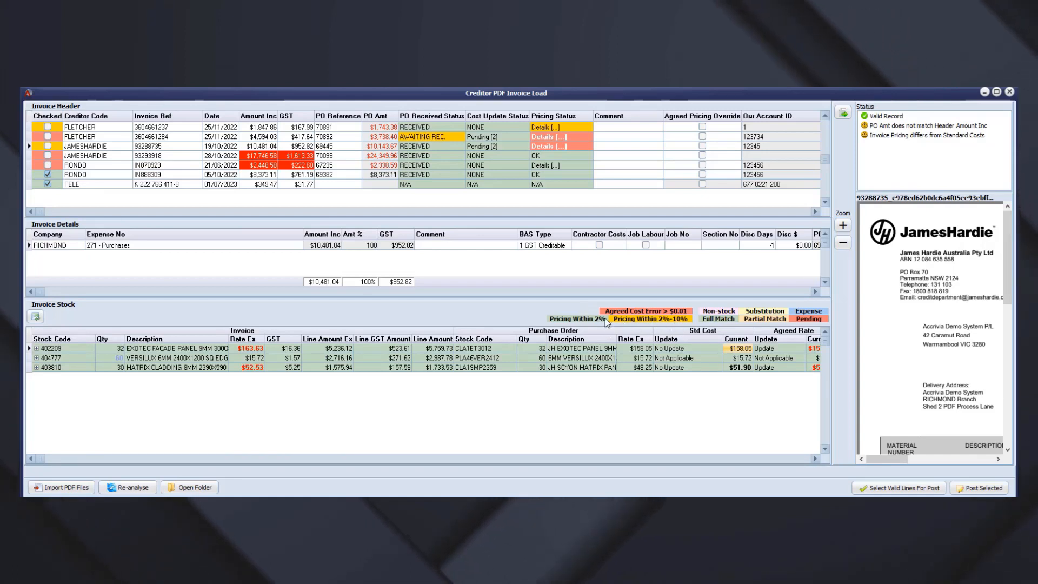
left_click(743, 370)
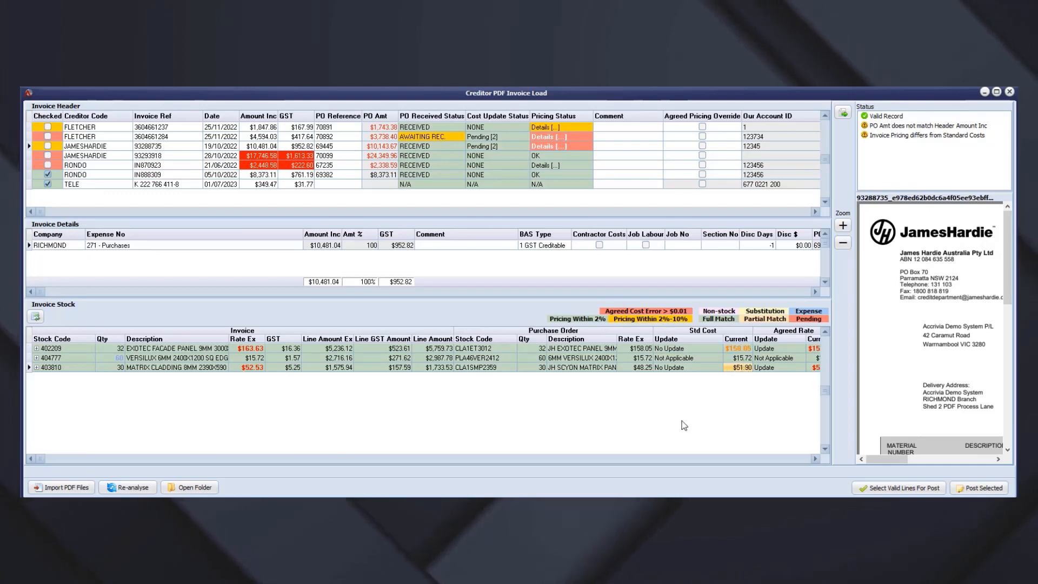
left_click(680, 367)
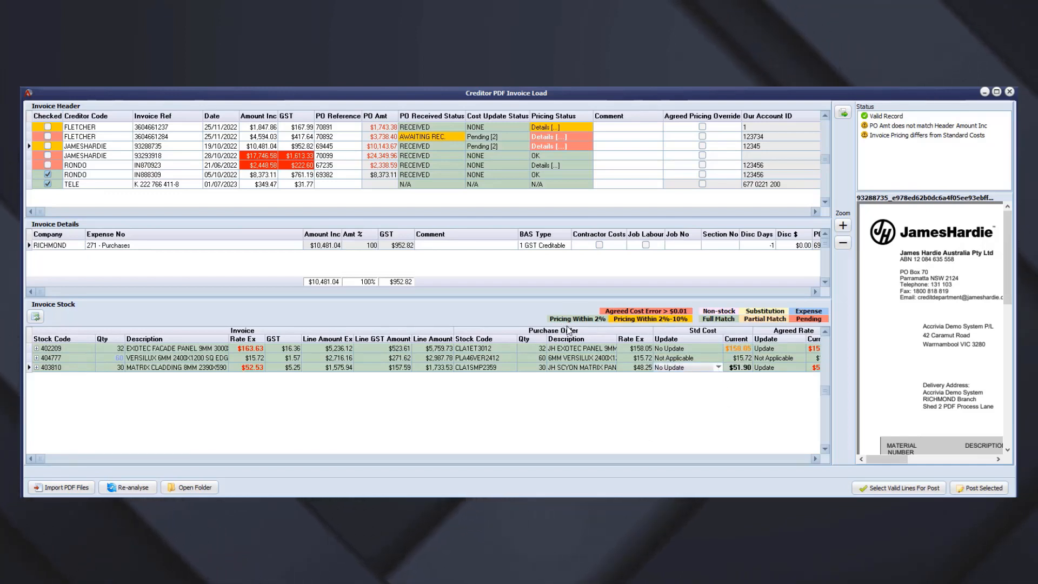
left_click(741, 371)
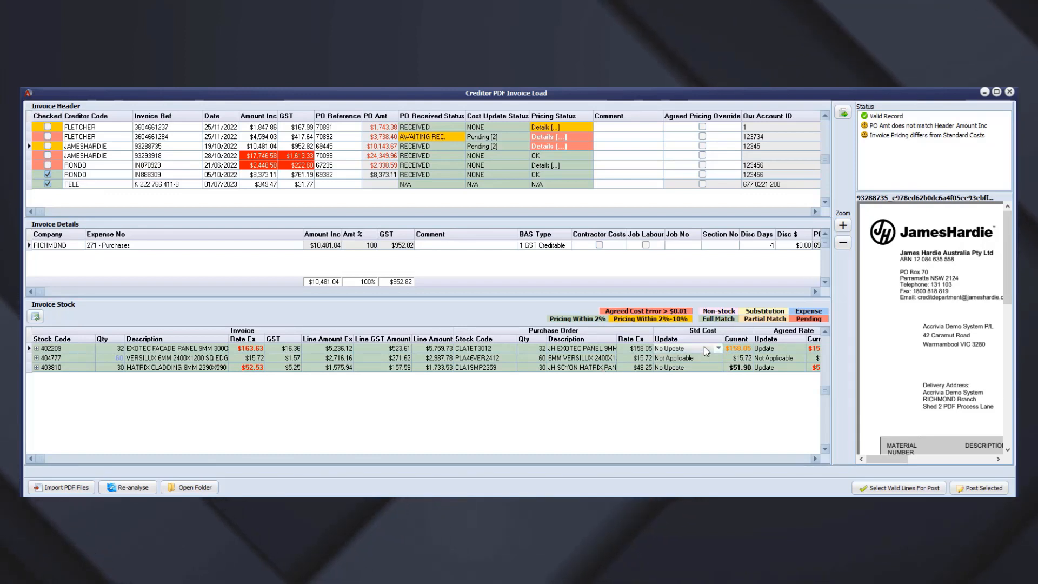
left_click(741, 350)
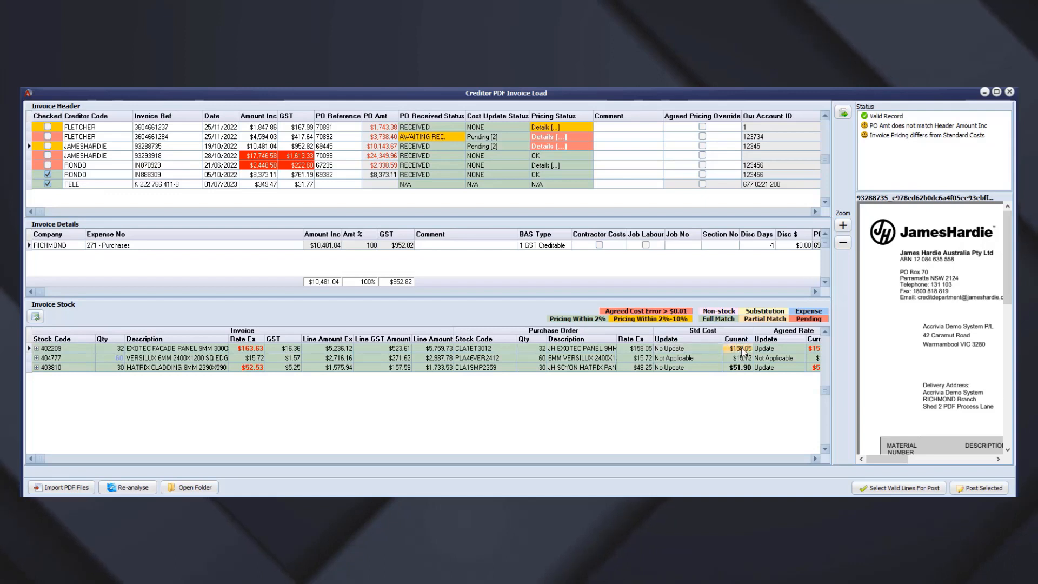
left_click(712, 350)
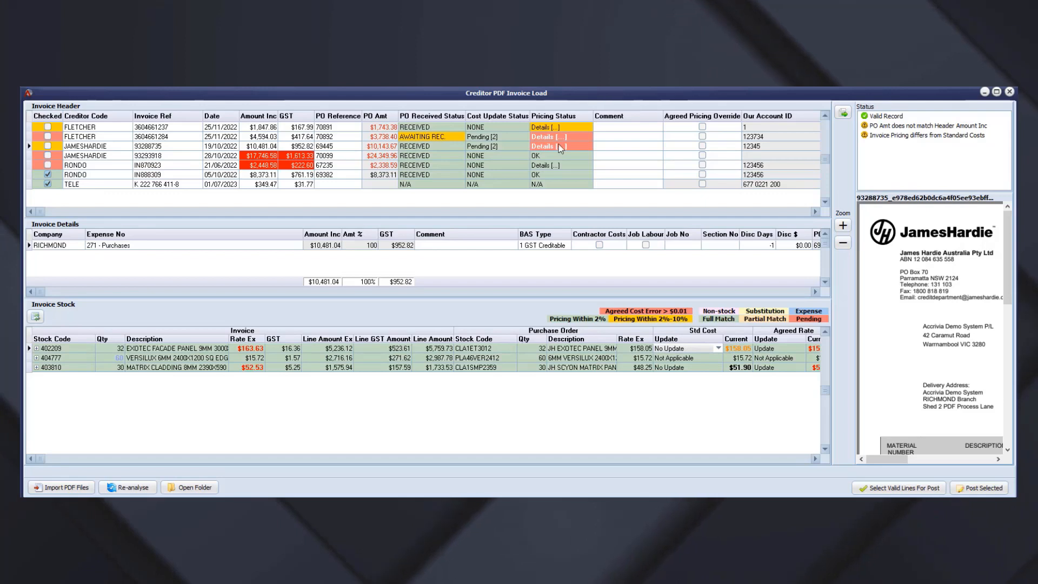
Step: View the second FLETCHER invoice's pending cost updates and its invoice pricing differences, closing each window
left_click(489, 138)
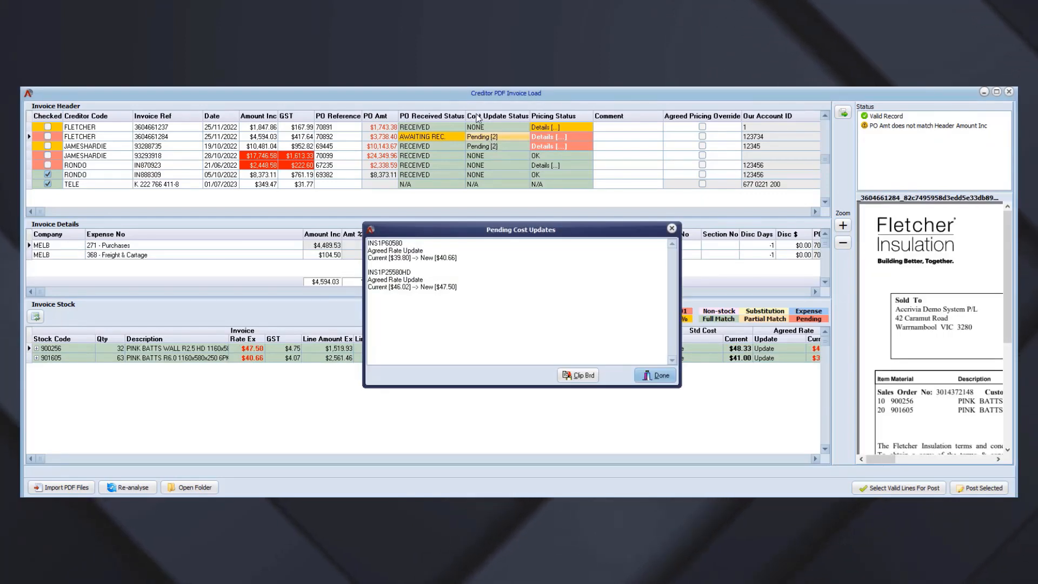
left_click(432, 250)
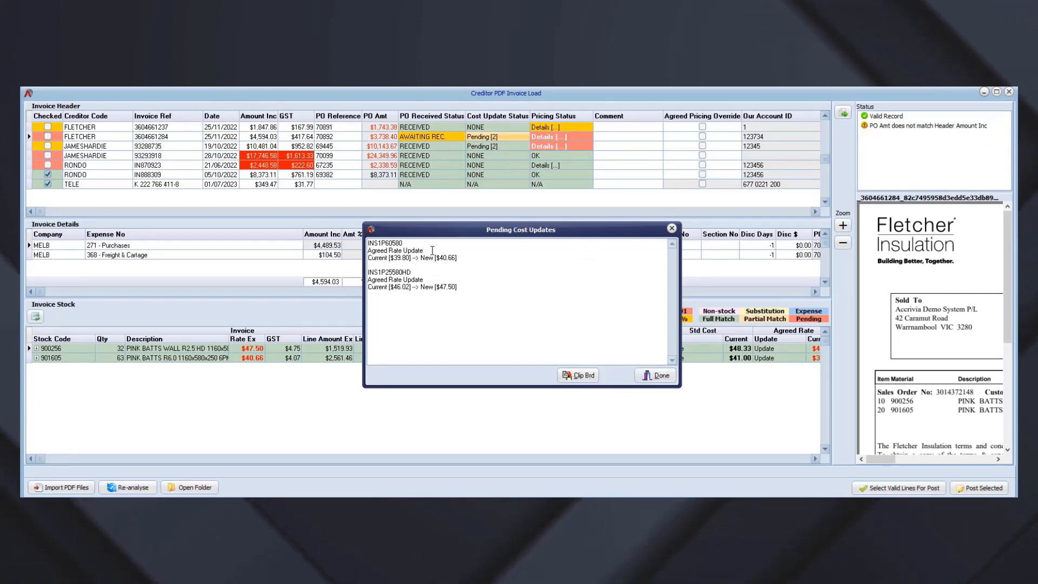
left_click(655, 375)
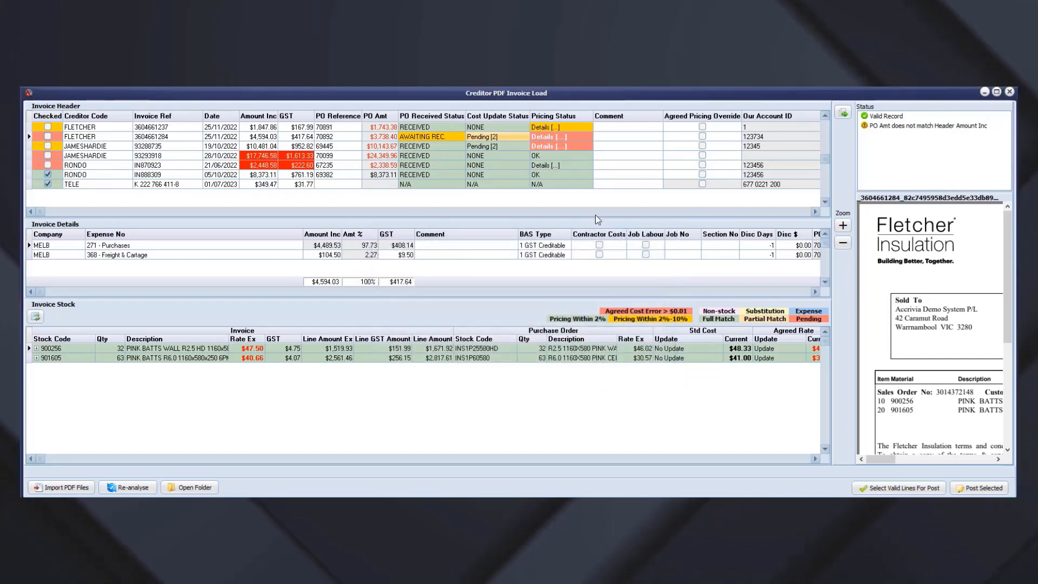
left_click(546, 138)
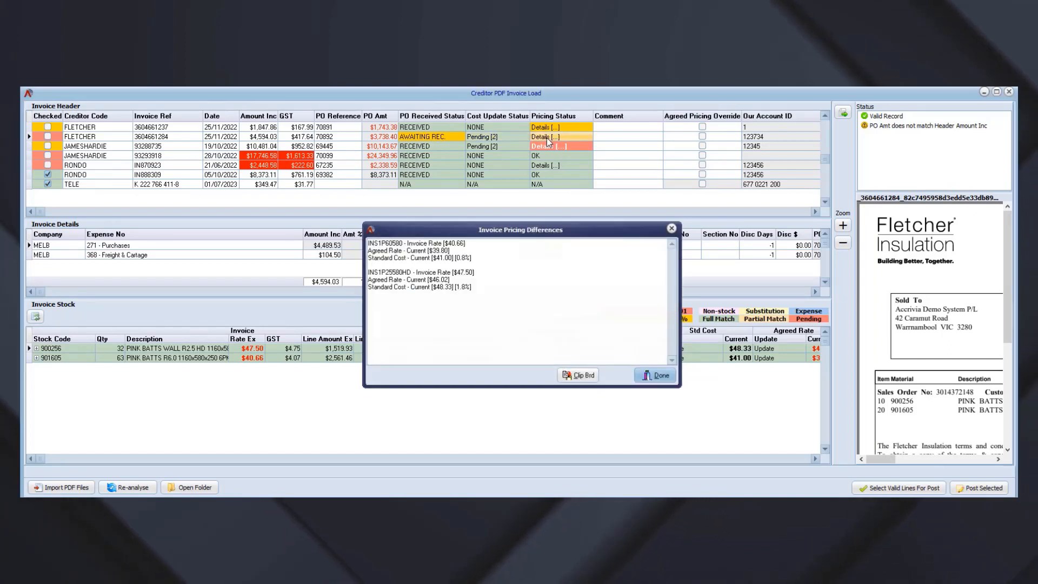
left_click(664, 379)
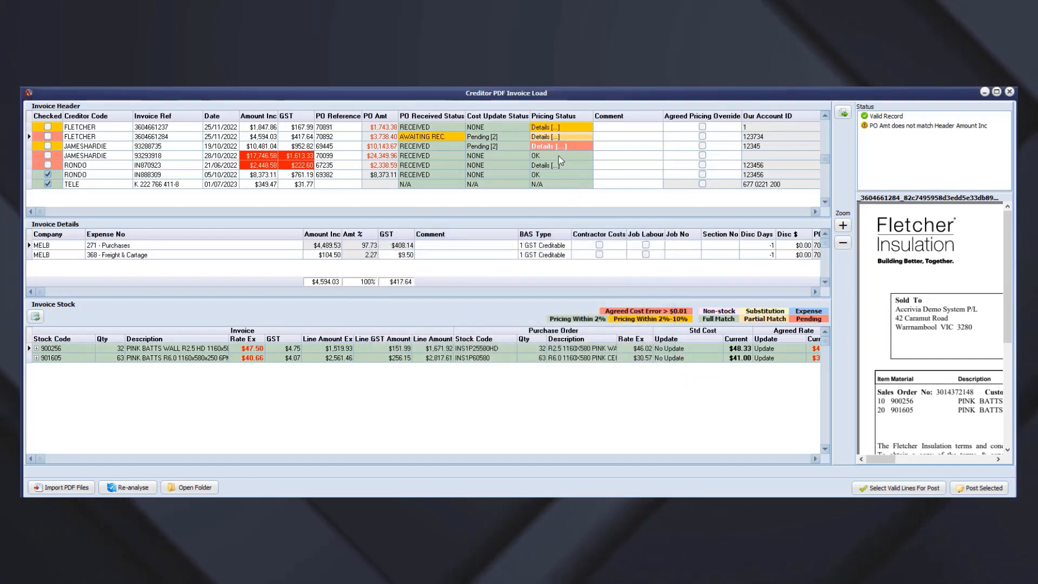
Step: View the first JAMESHARDIE invoice's pricing differences, compare its invoice, agreed and standard rates, and close the window
left_click(556, 147)
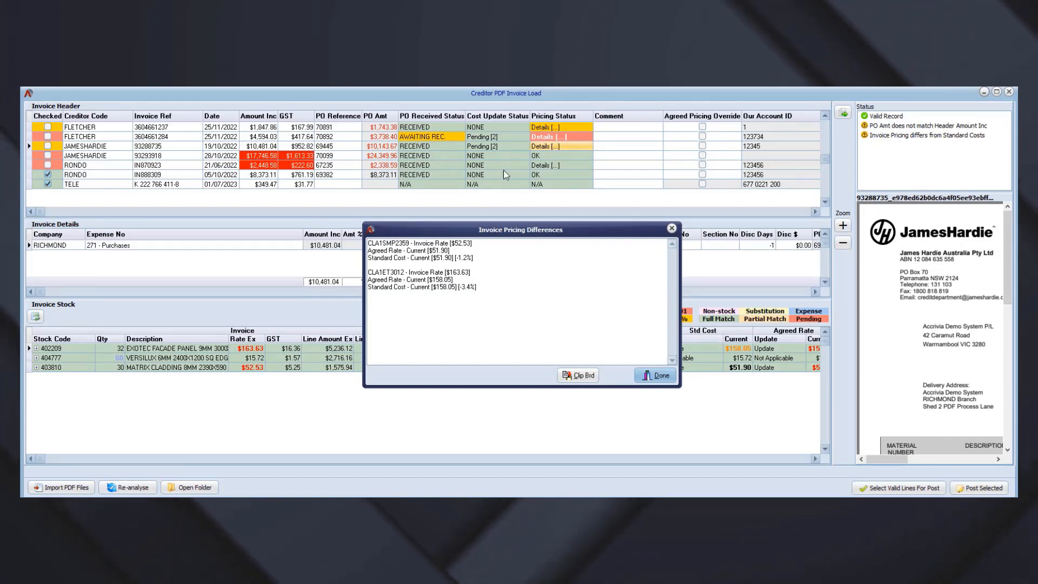
left_click_drag(476, 244, 452, 244)
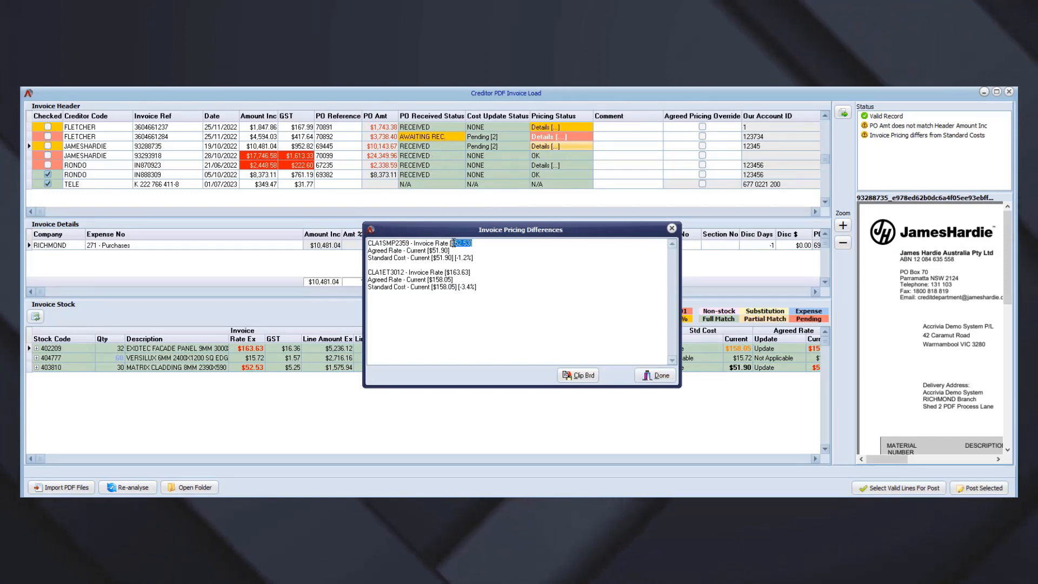
left_click(454, 251)
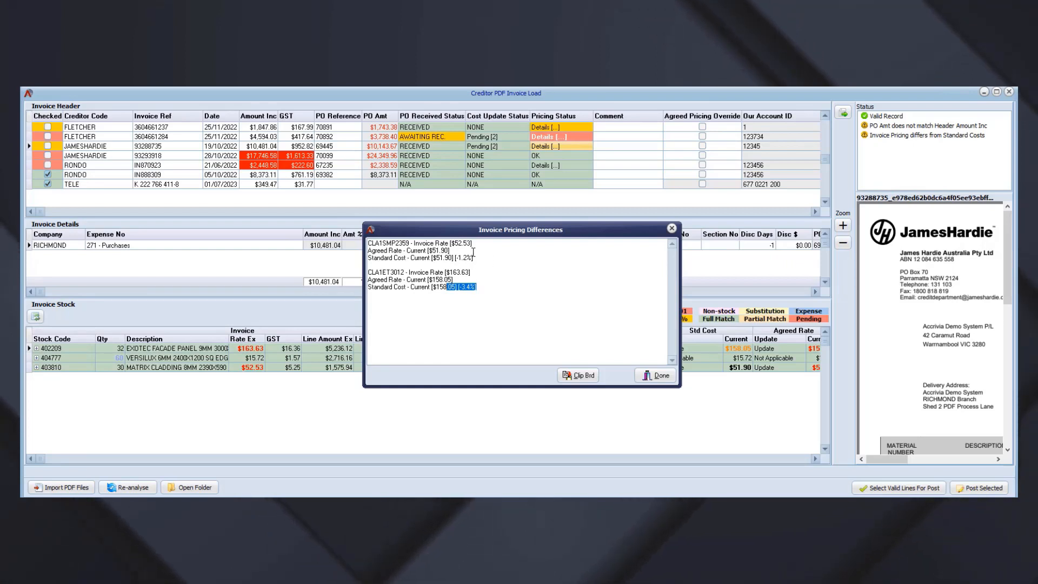
left_click(655, 375)
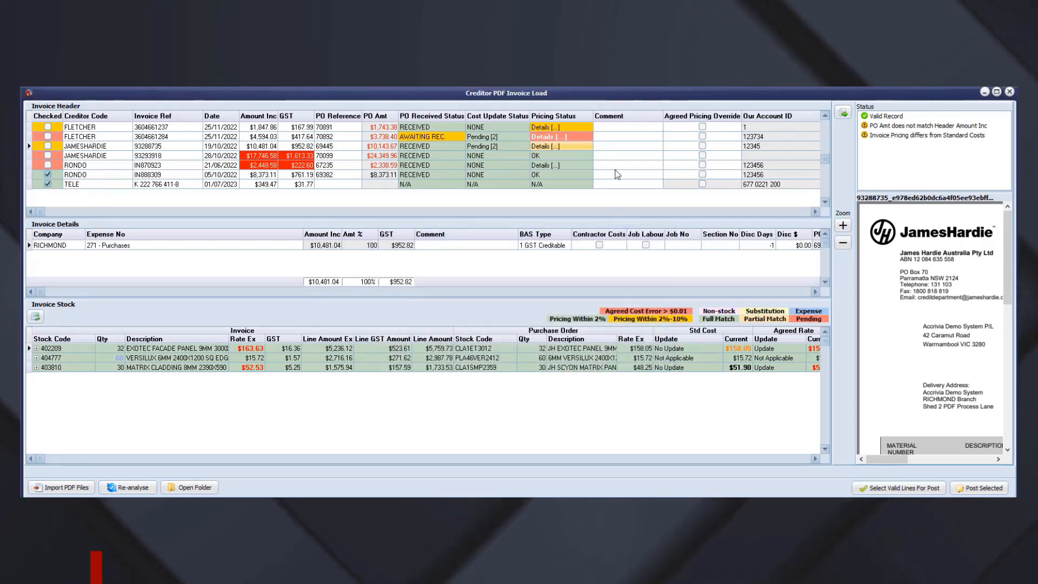
Step: Open the comment editor for the first JAMESHARDIE invoice and close it without entering a comment
left_click(609, 147)
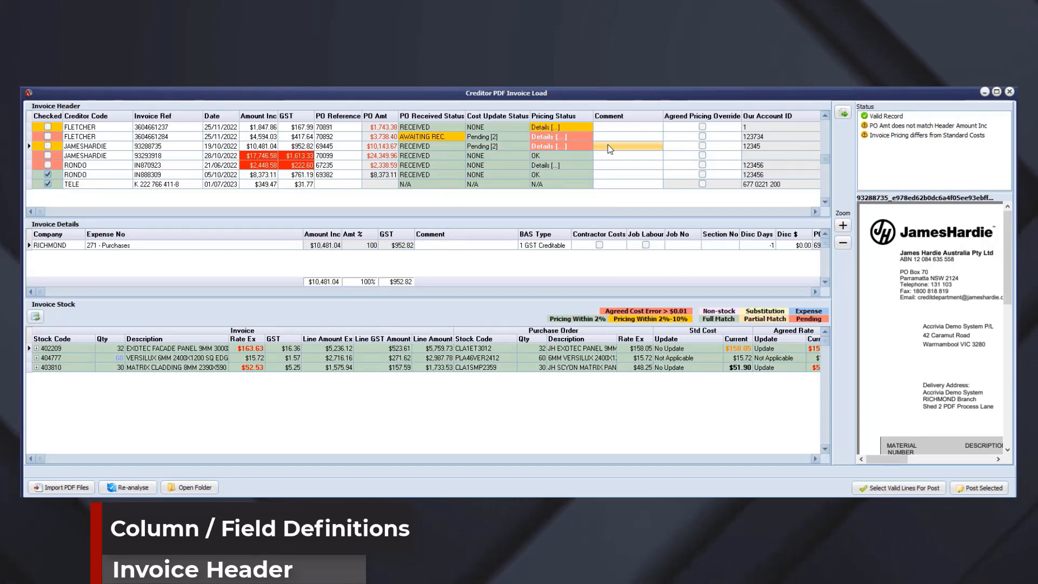
double_click(607, 144)
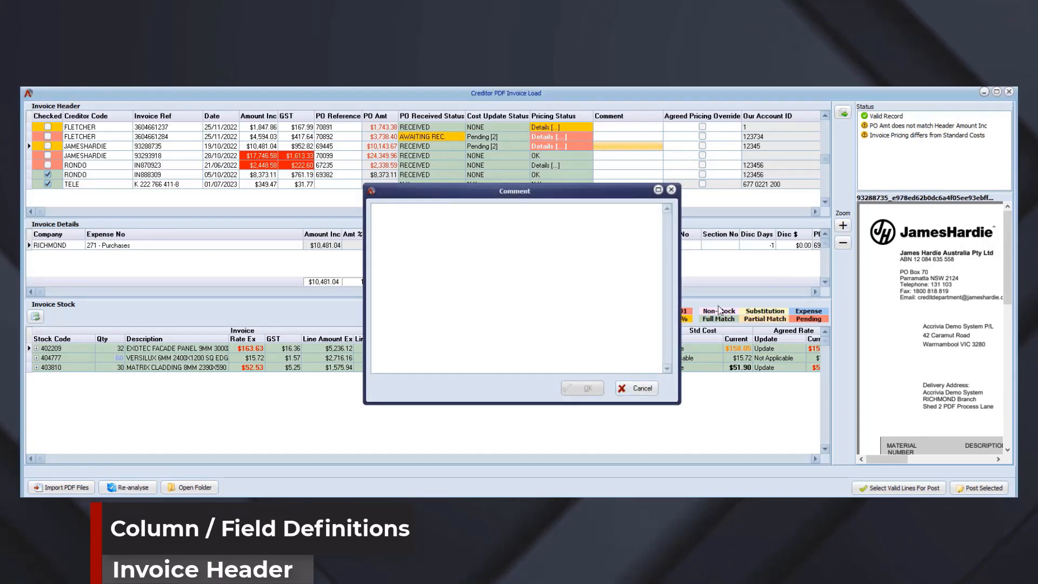
left_click(671, 190)
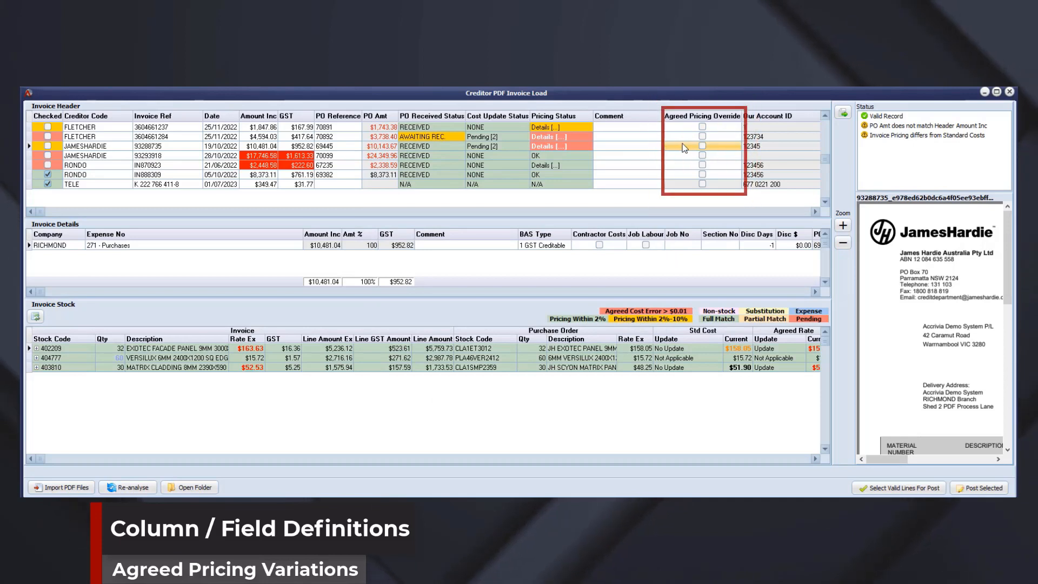
Step: Set the agreed rate update to No Update for the EXOTEC FACADE PANEL line of the first JAMESHARDIE invoice
left_click(815, 458)
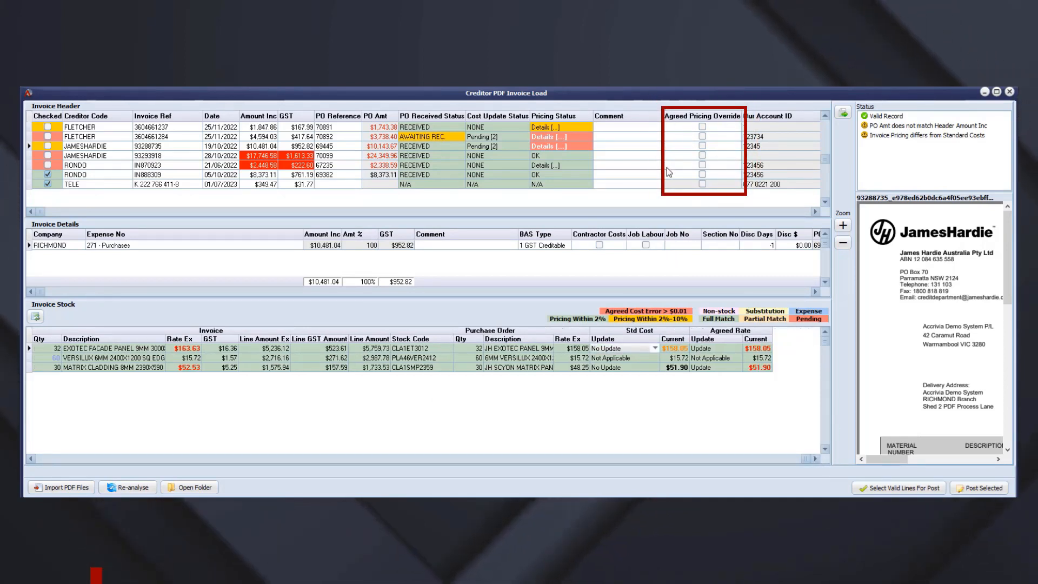
left_click(685, 145)
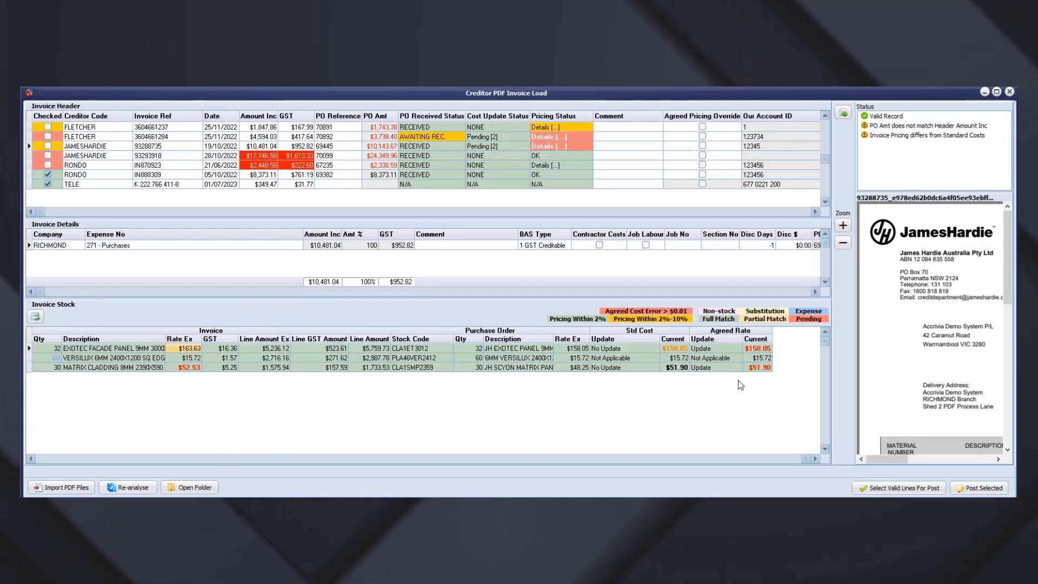
left_click(733, 349)
left_click(737, 349)
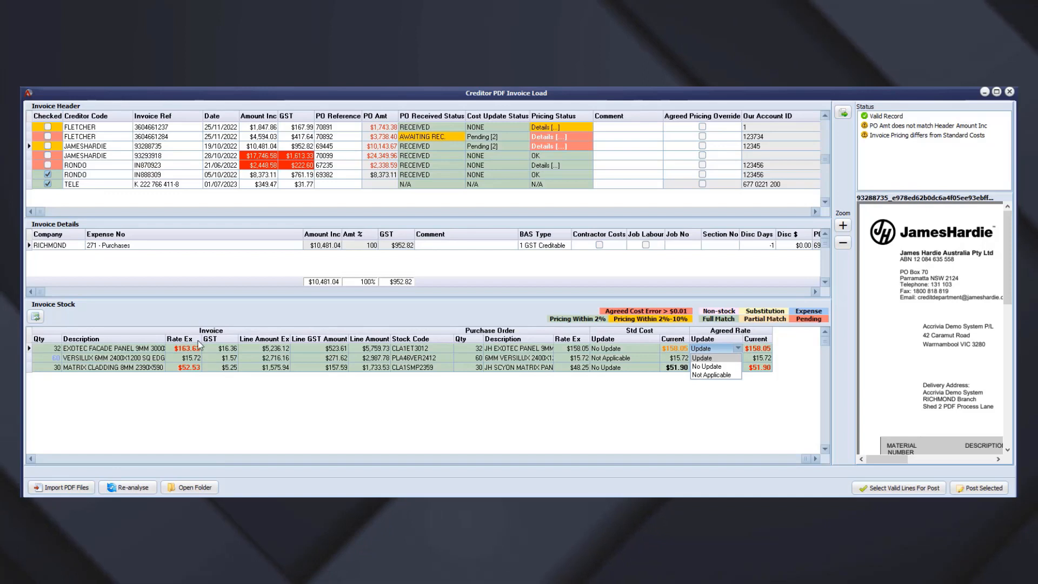
left_click(722, 367)
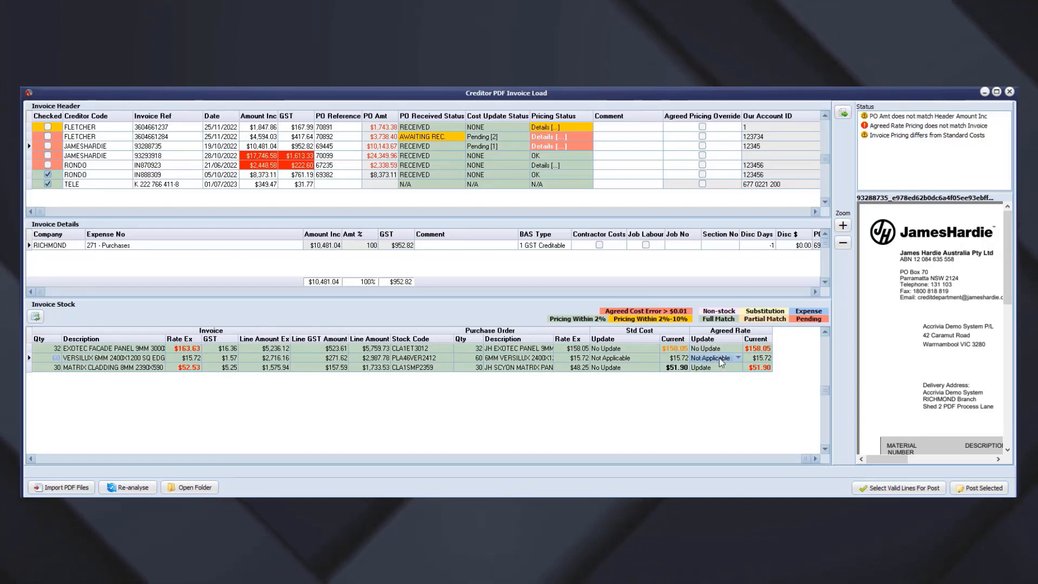
Step: Compare the EXOTEC line's current agreed rate with its invoice rate and enable Agreed Pricing Override for the first JAMESHARDIE invoice
left_click(762, 350)
left_click(195, 350)
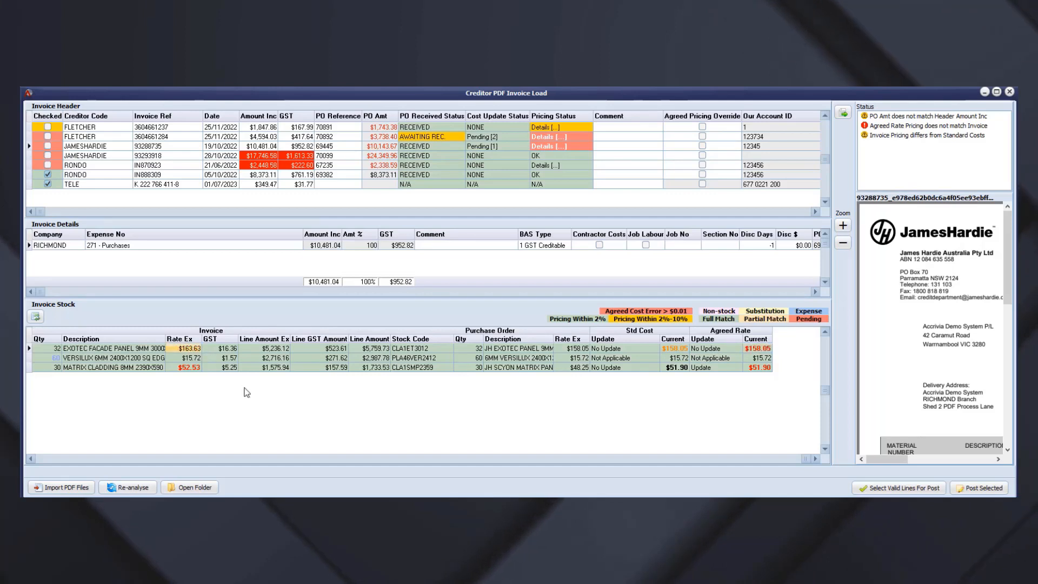
left_click(222, 352)
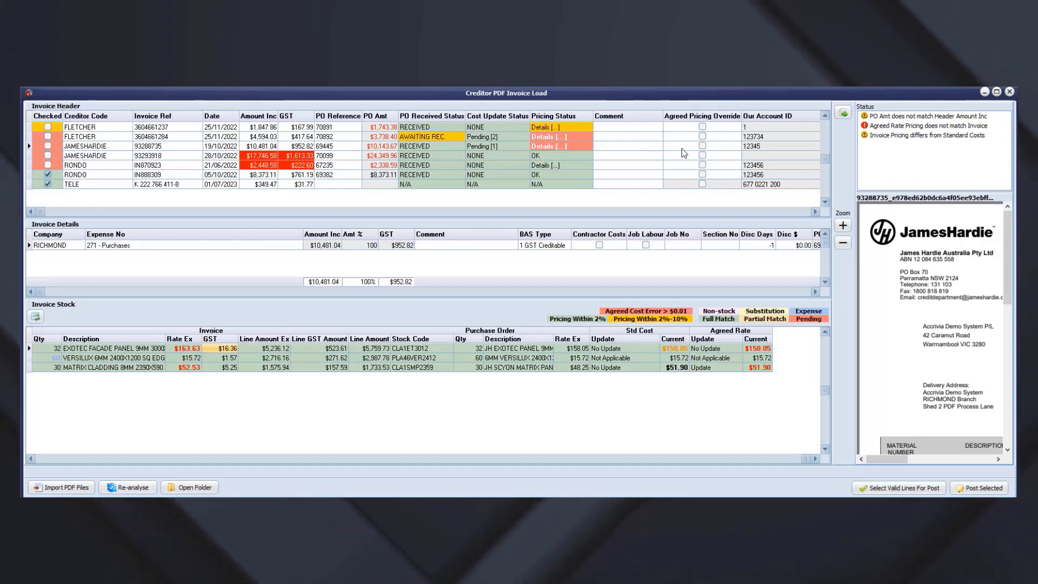
left_click(702, 146)
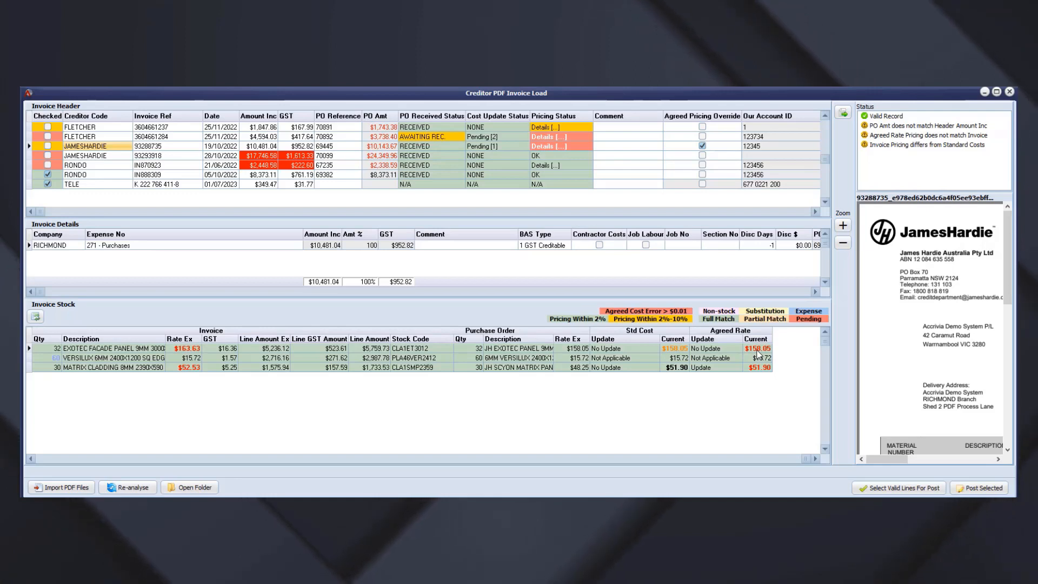
Step: View the supplier details and agreed cost of stock item CLA1ET3012 in Stock File Maintenance, and close the window
left_click(436, 348)
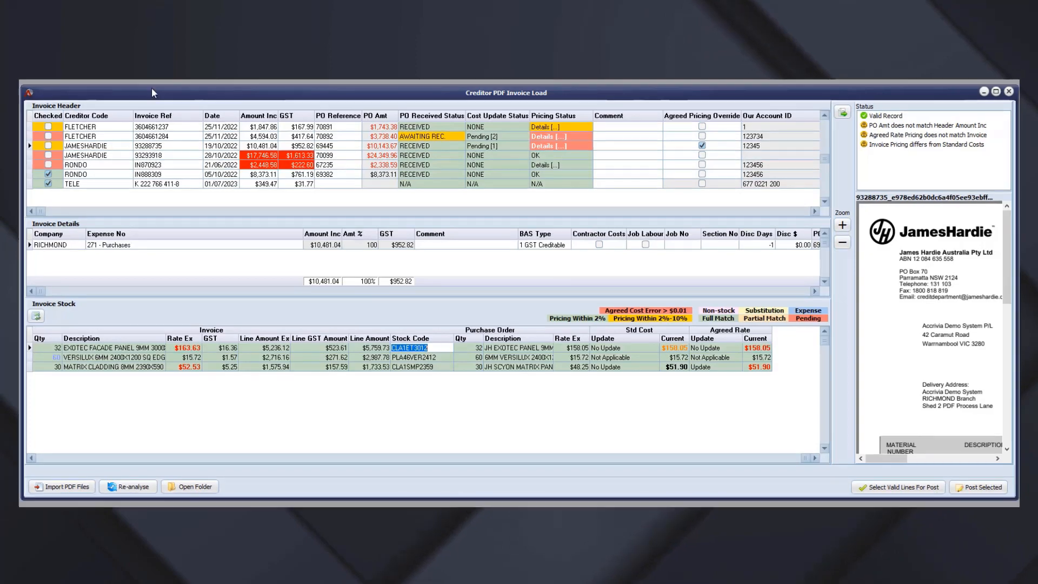
left_click(155, 52)
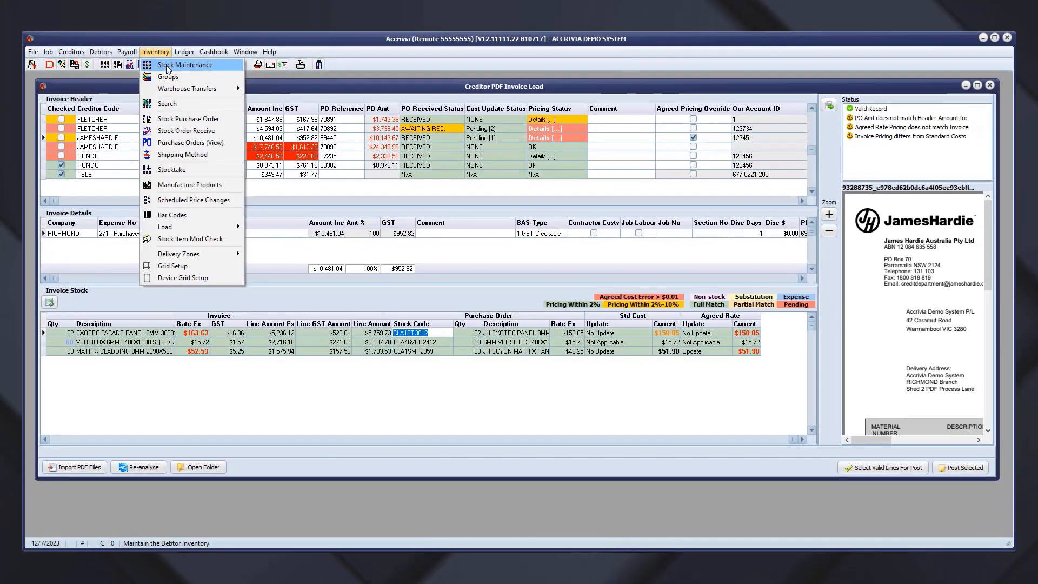
left_click(167, 67)
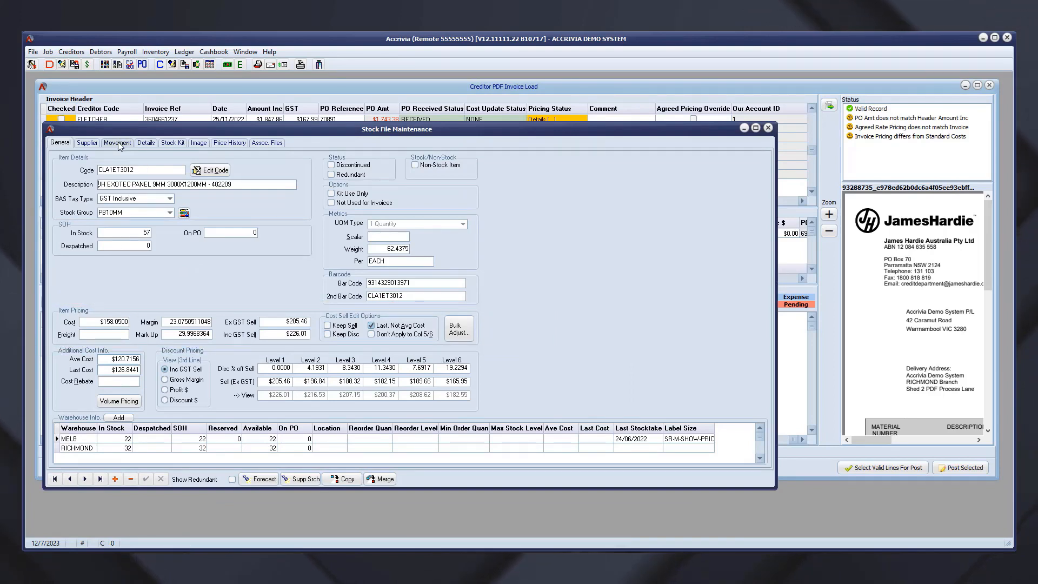
left_click(87, 143)
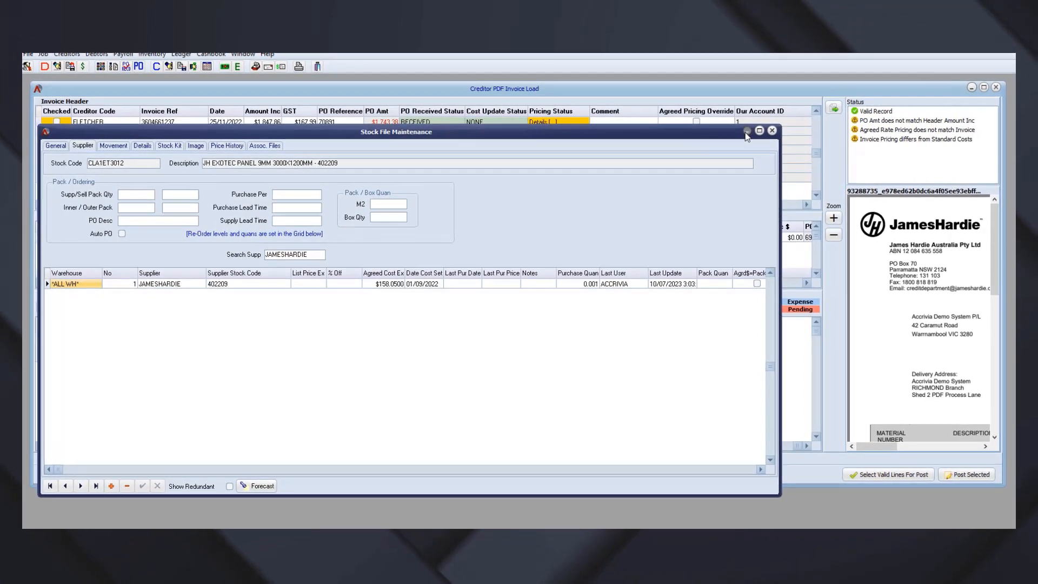
left_click(768, 128)
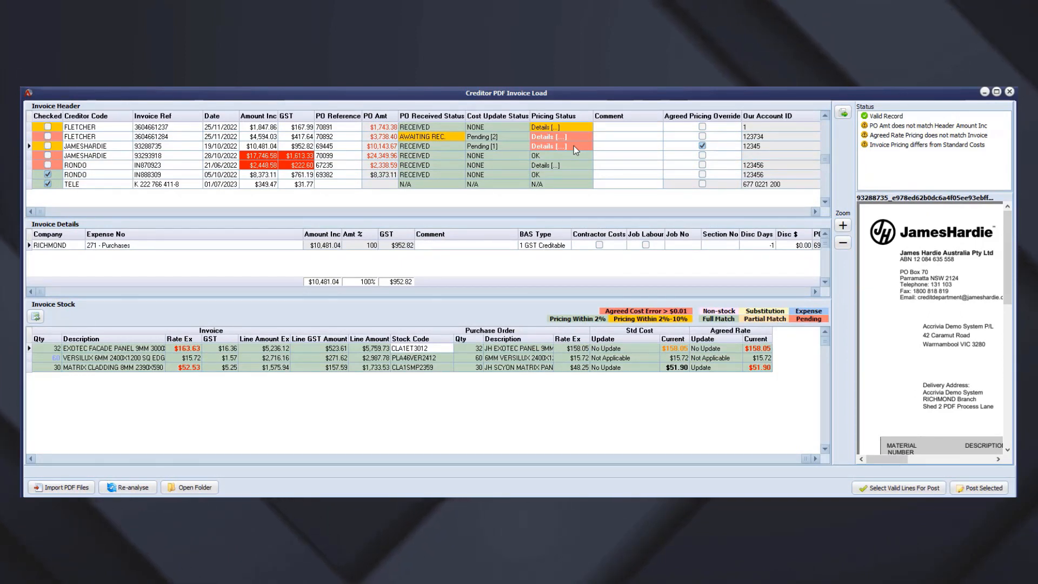
Step: Examine the invoice headers' account ID, company, loaded, credit note, authorisation required, approver and second approver columns
left_click(796, 147)
left_click(815, 212)
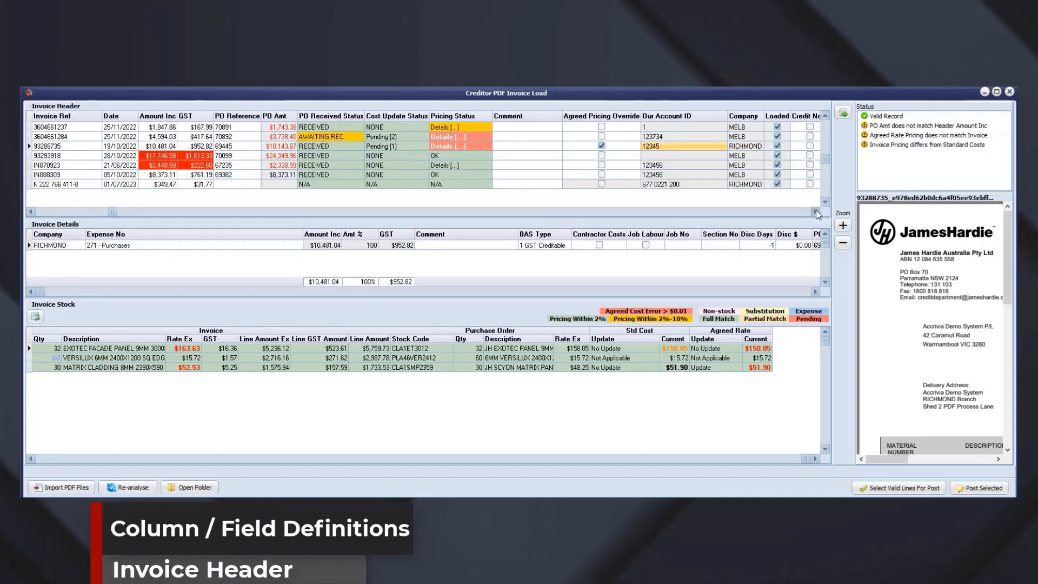
left_click(752, 146)
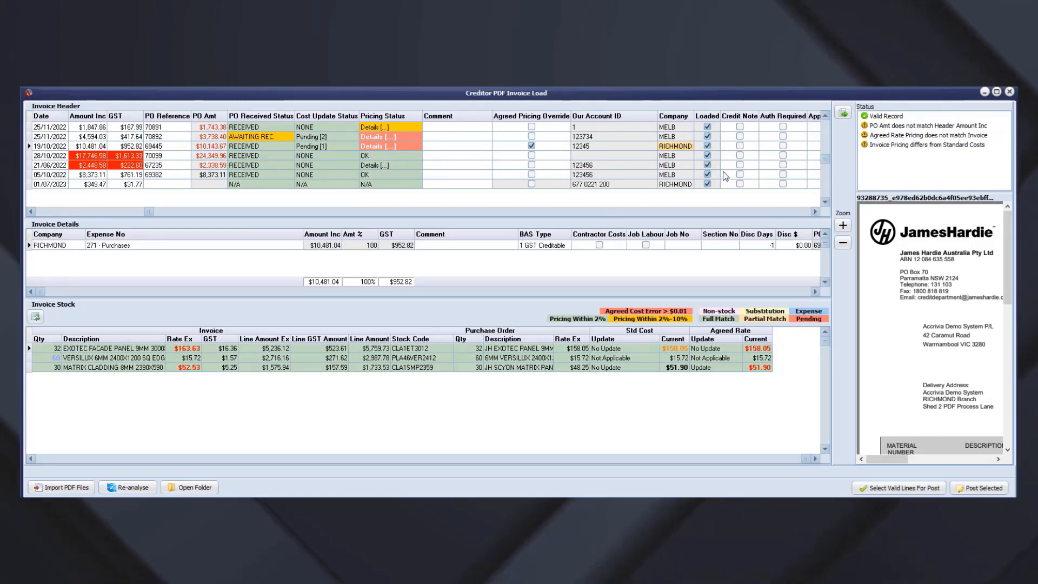
left_click(815, 212)
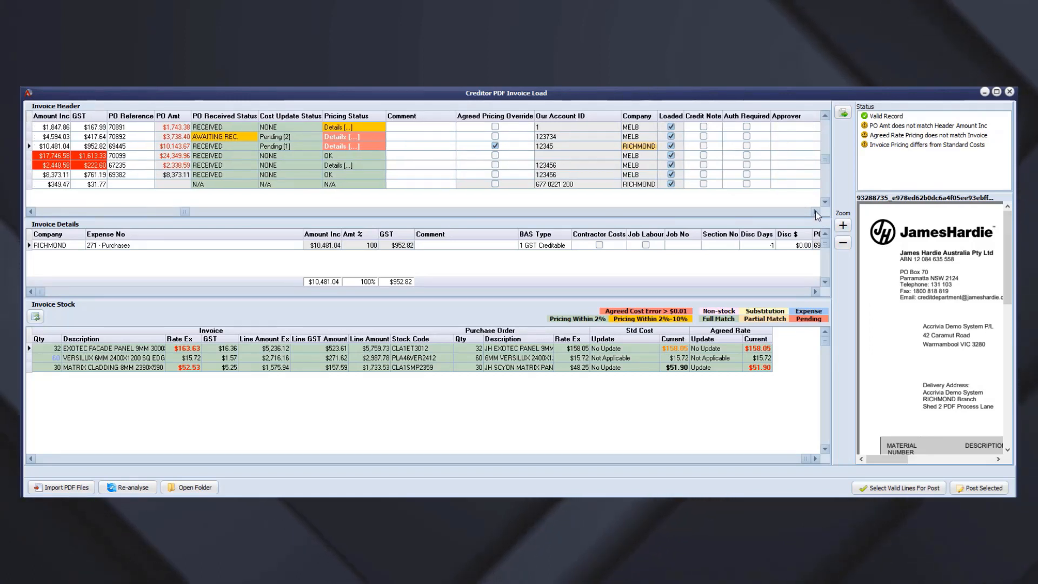
left_click(815, 211)
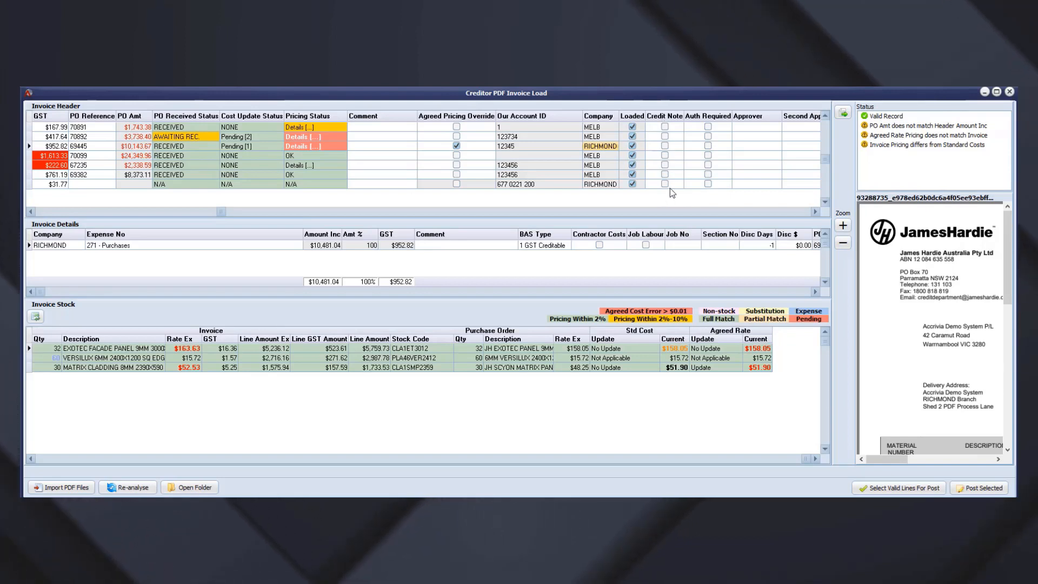
left_click(813, 215)
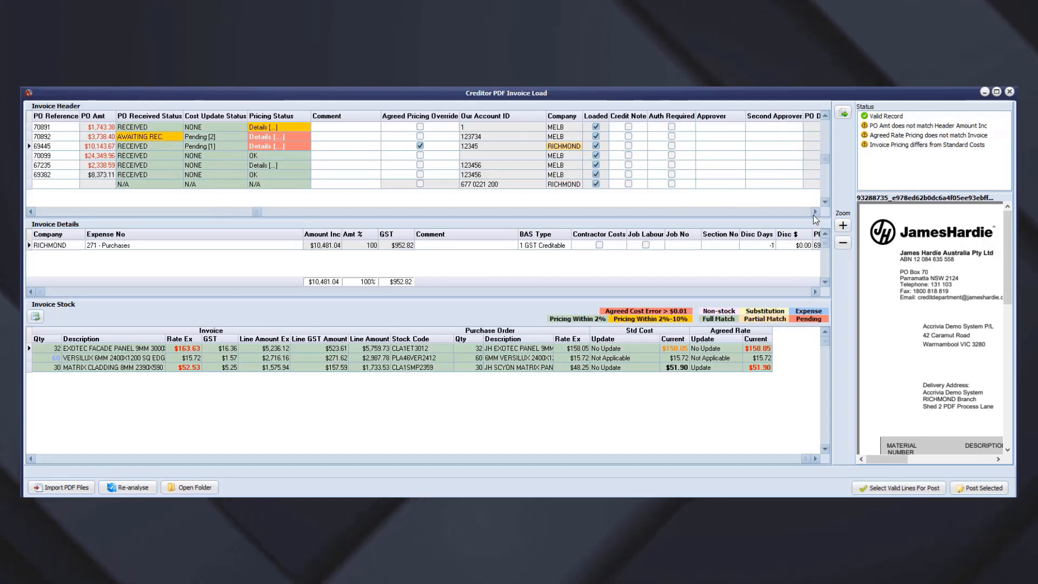
left_click(813, 215)
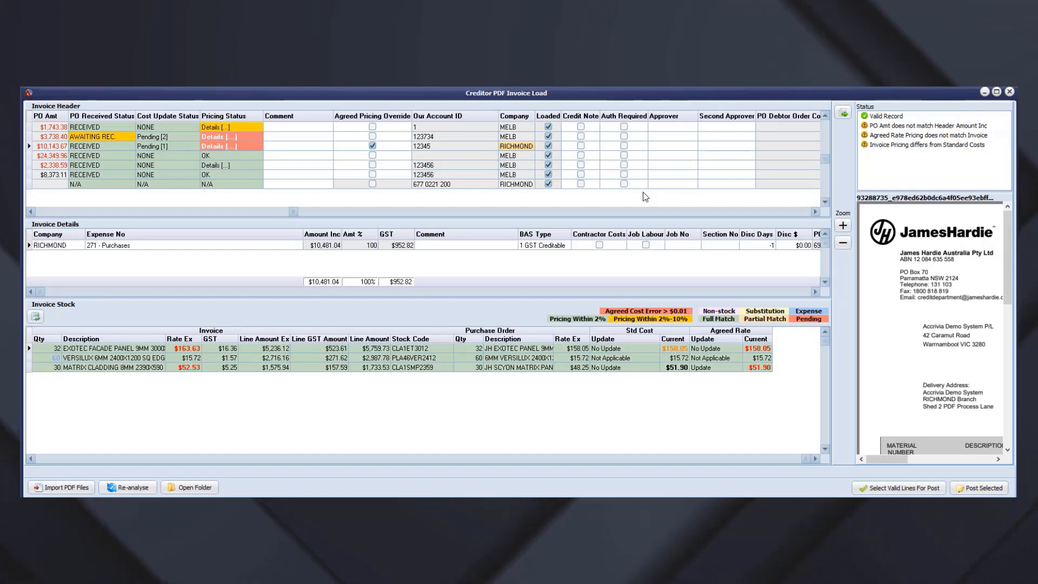
left_click(745, 137)
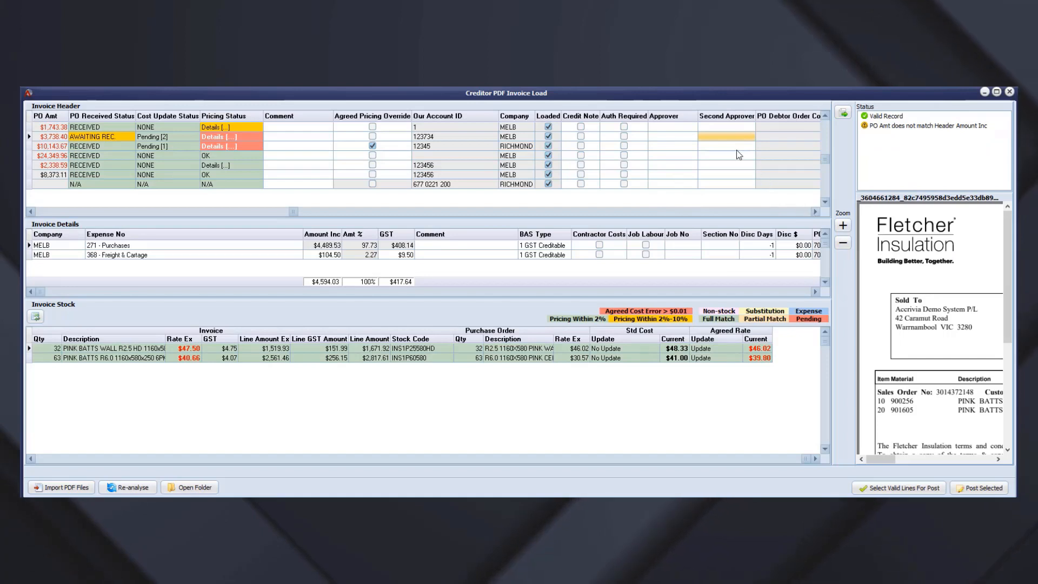
left_click(736, 149)
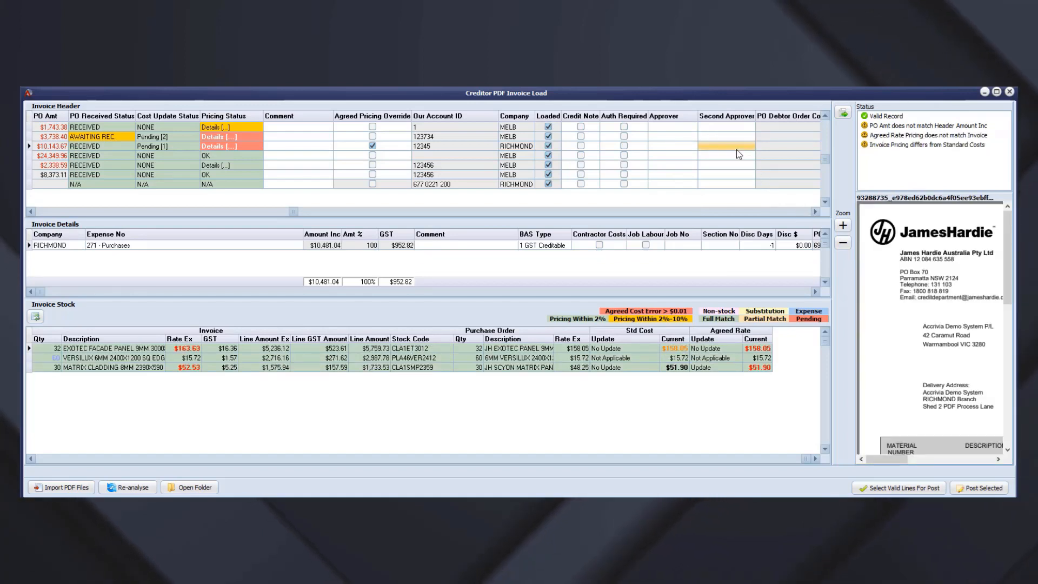
Step: Open the order selection for the first JAMESHARDIE invoice's PO Debtor Order Reference and close it without choosing an order
left_click(815, 212)
left_click(814, 212)
left_click(815, 212)
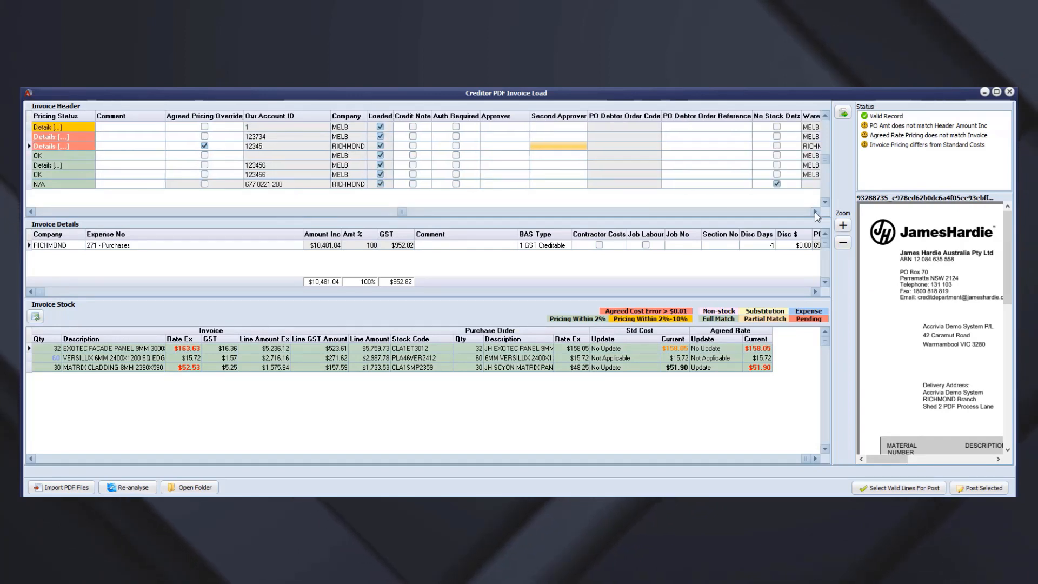
left_click(815, 212)
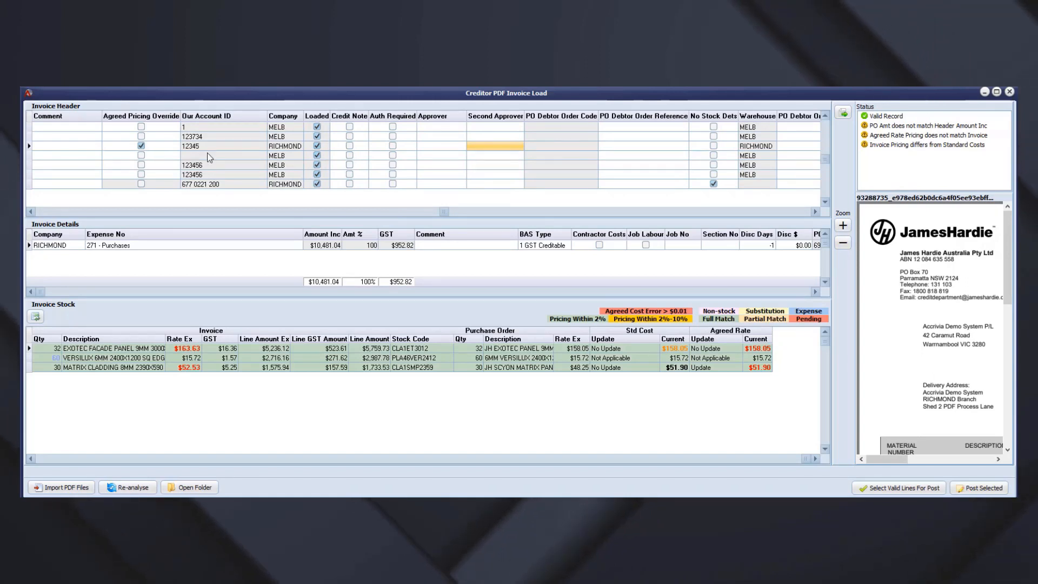
left_click(573, 149)
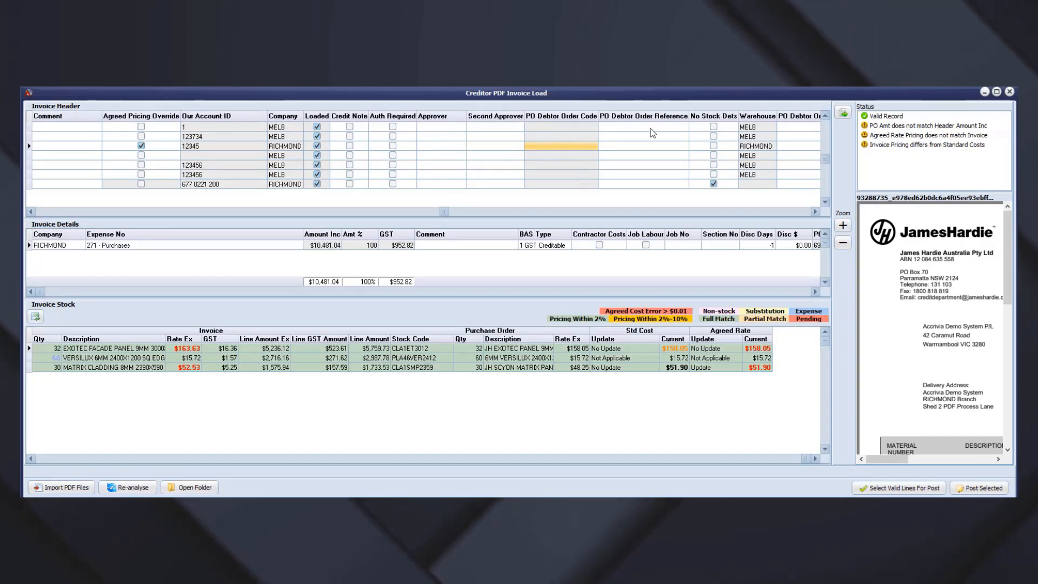
double_click(640, 149)
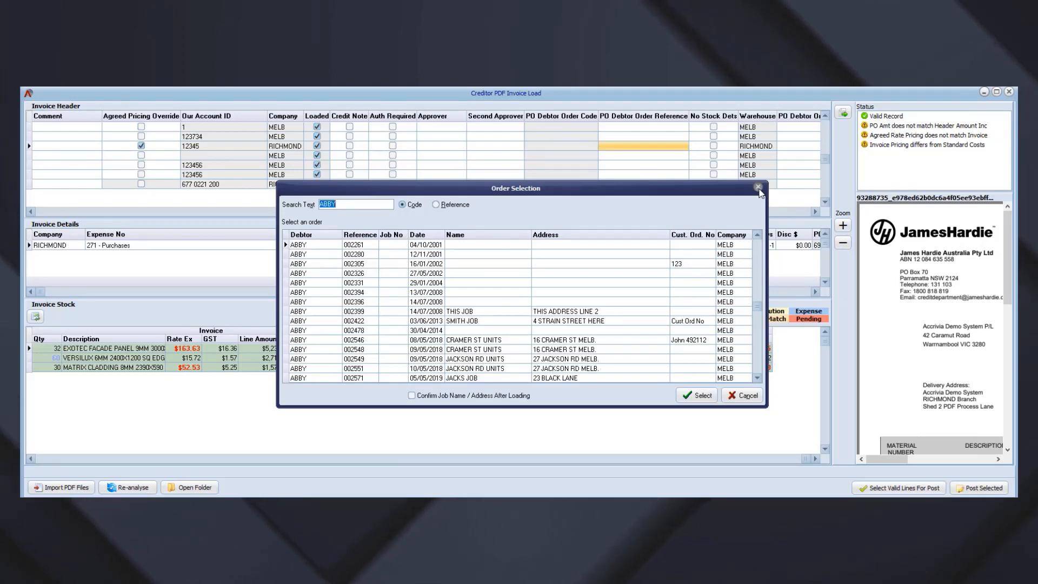
left_click(758, 186)
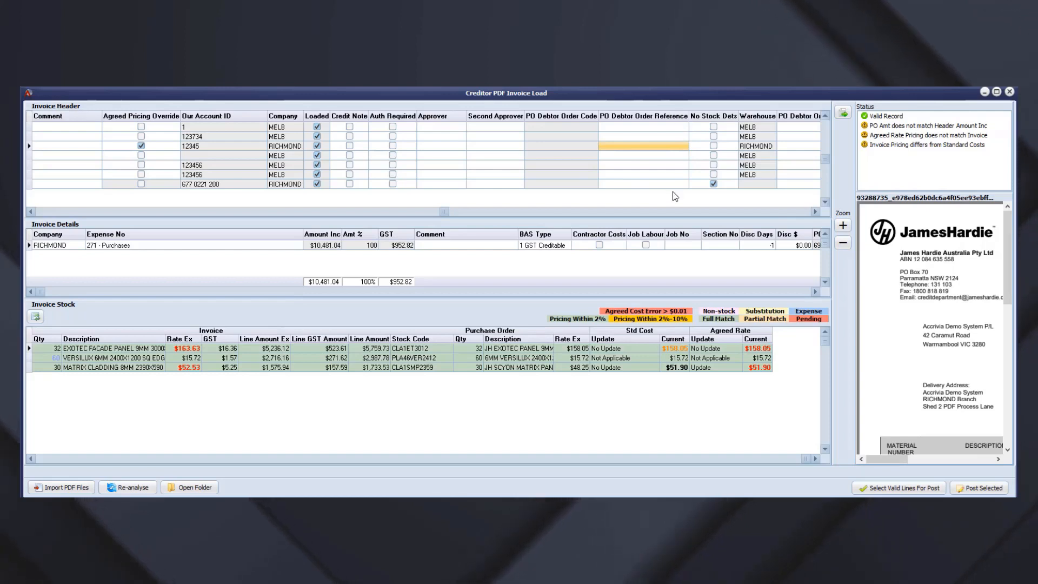
Step: Select the TELE invoice's No Stock Dets field and examine its expense details and empty stock section
left_click(731, 184)
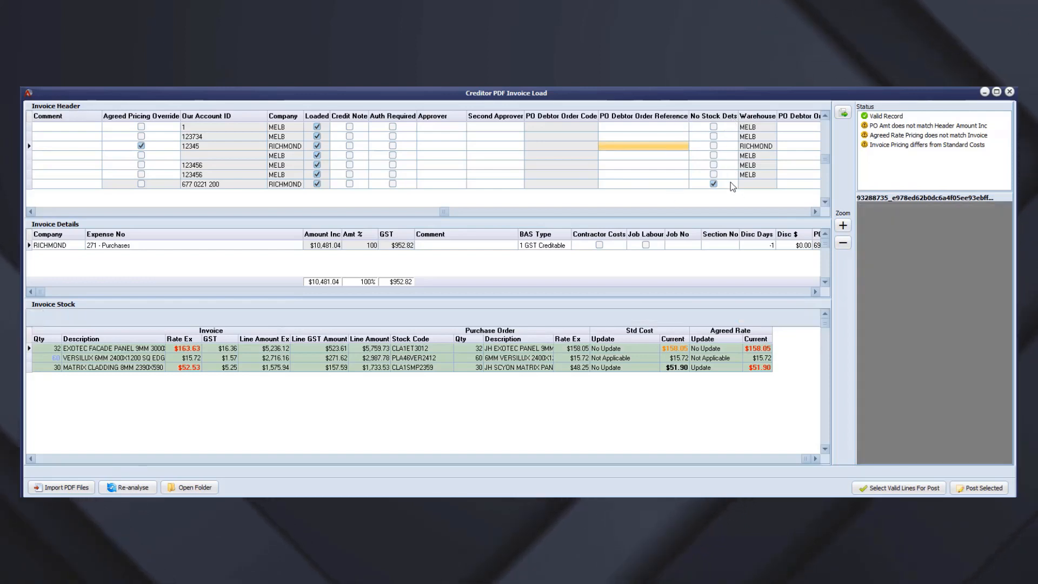
key("Up")
key("Up")
key("Up")
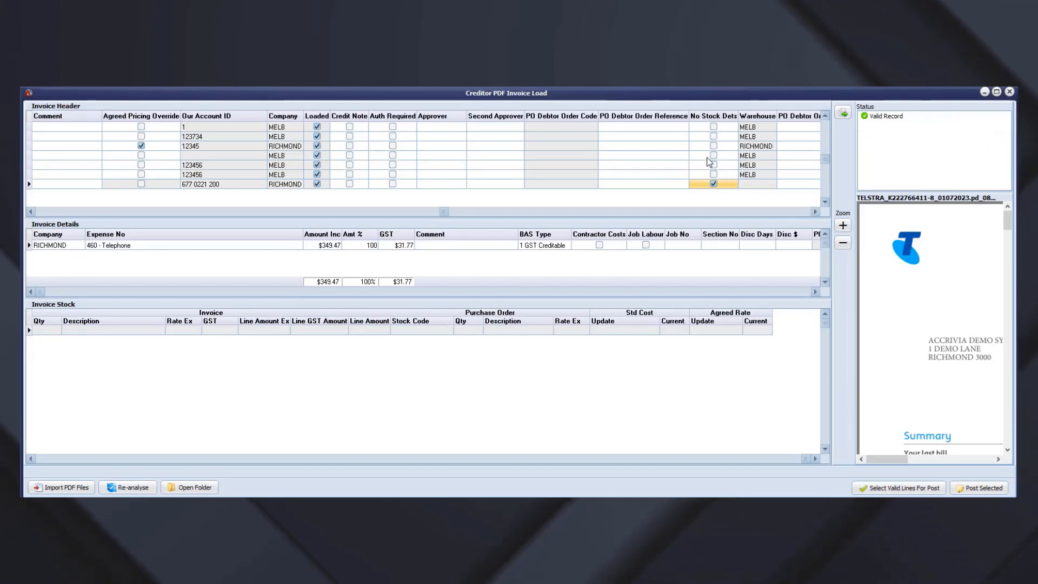
left_click(731, 185)
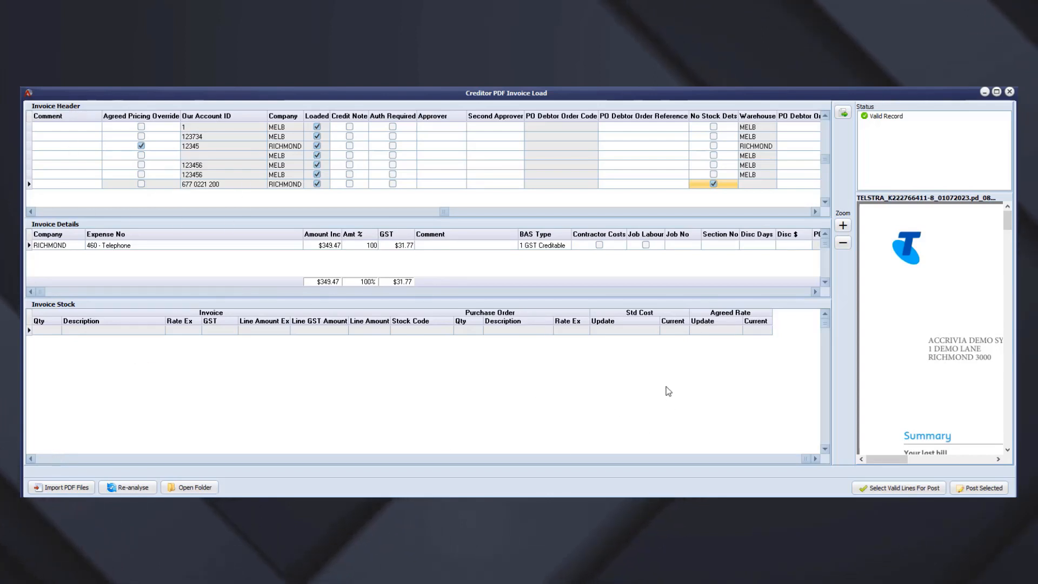
Step: Move the PO Debtor Order Status column to directly after PO Debtor Order Reference in the invoice header grid
left_click(813, 211)
left_click(814, 211)
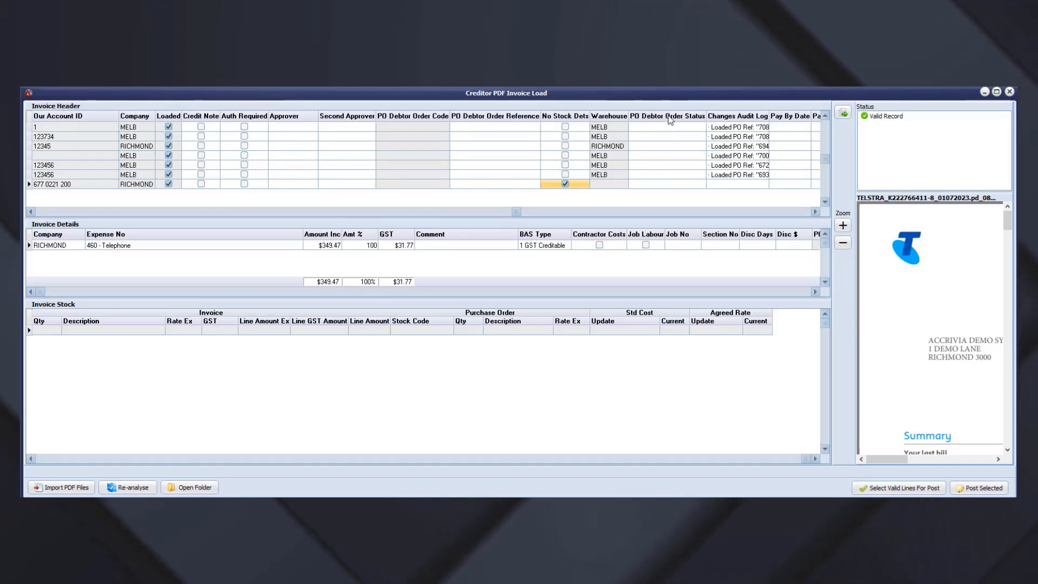
left_click_drag(666, 117, 577, 125)
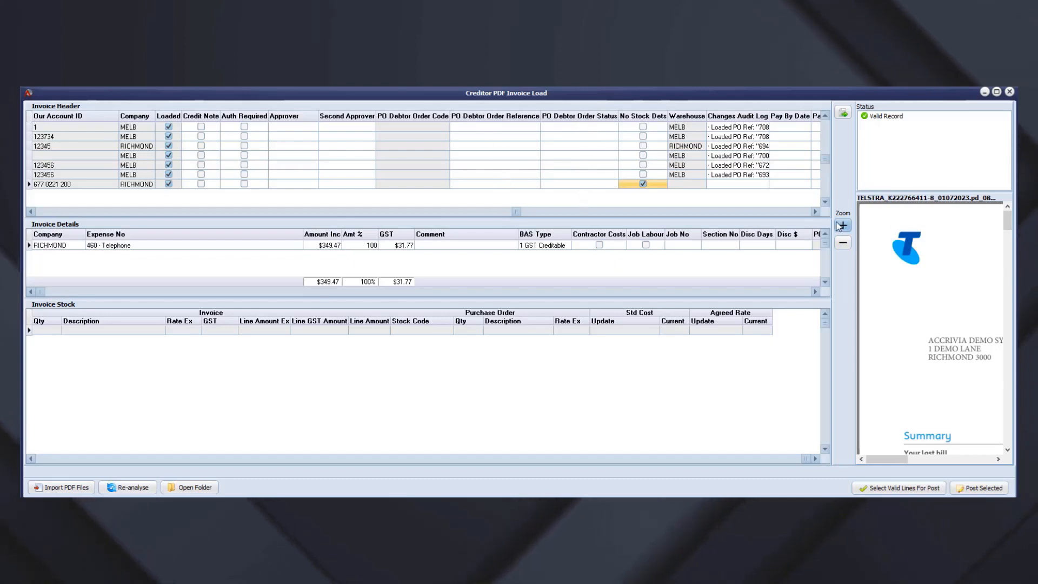
Step: View the second FLETCHER invoice's changes audit log, close it, and select that invoice's Pay By Date field
left_click(814, 211)
left_click(814, 210)
left_click(814, 211)
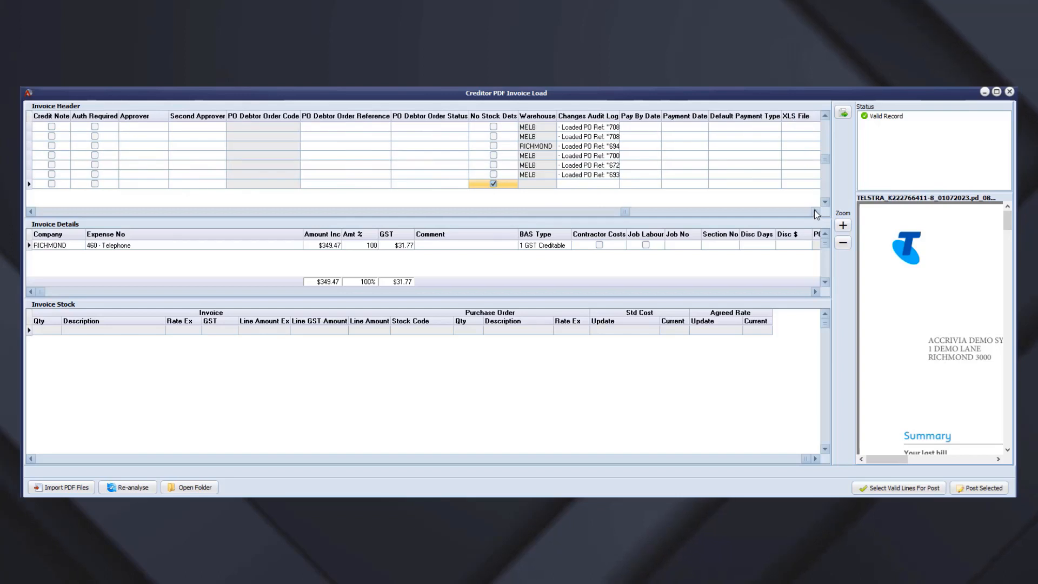
left_click(814, 211)
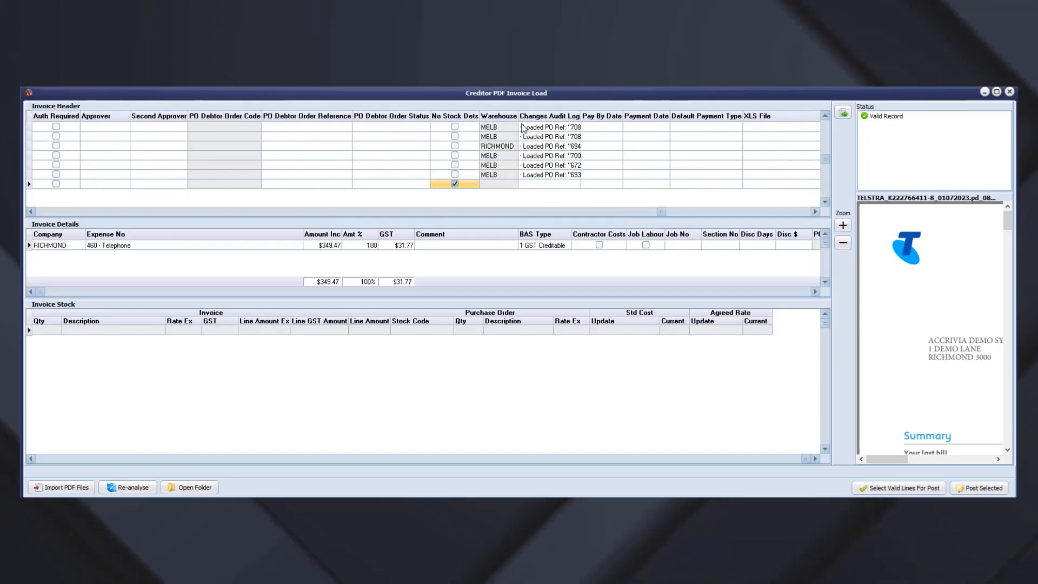
double_click(576, 136)
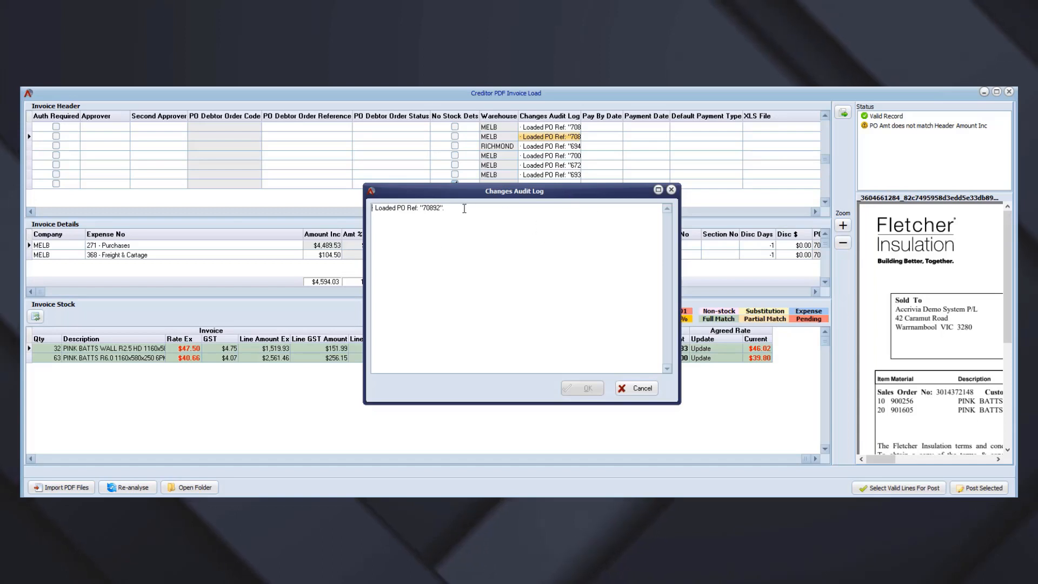
left_click(670, 190)
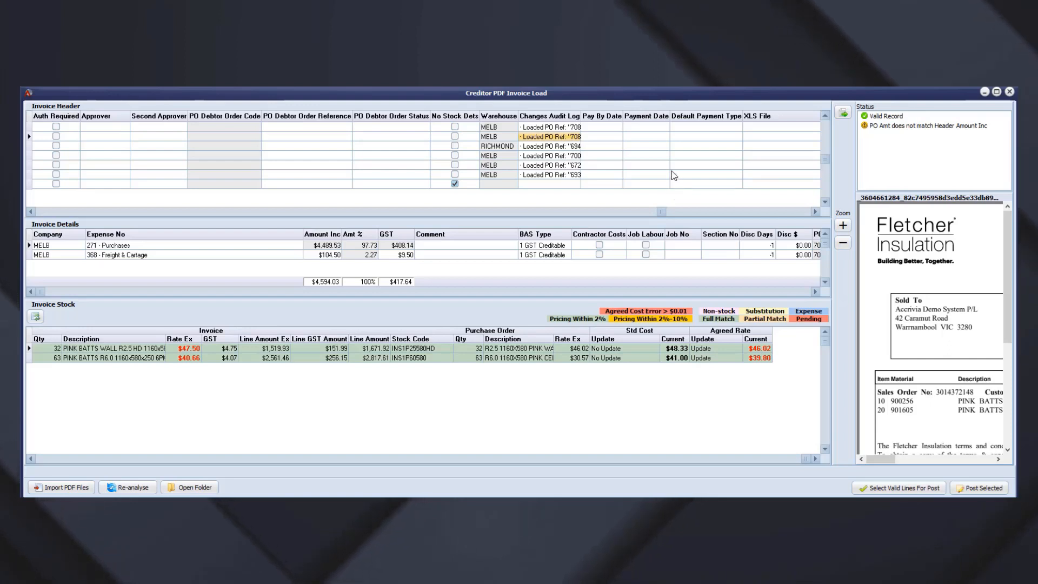
left_click(606, 137)
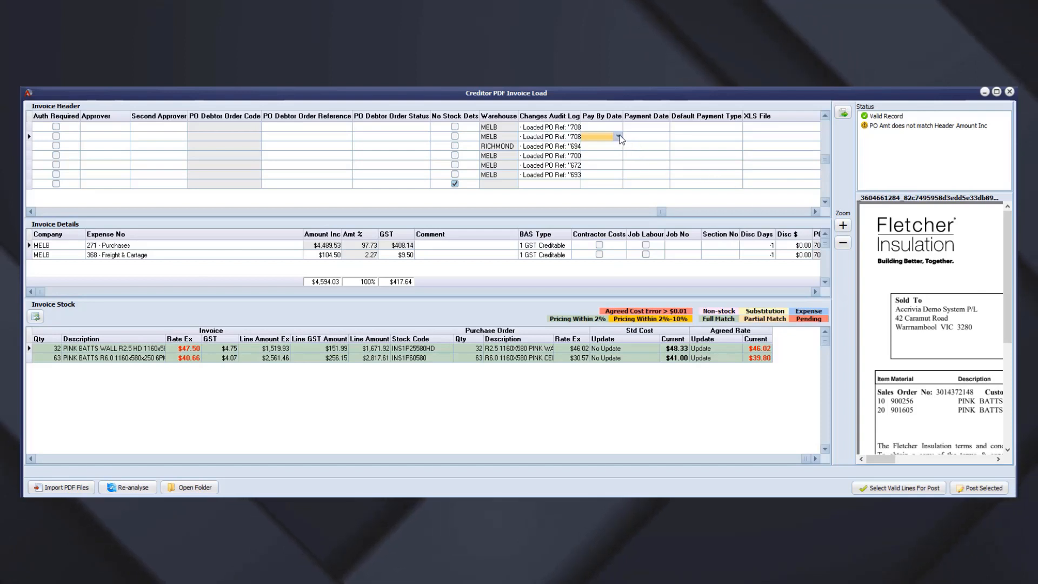
Step: Open the second FLETCHER invoice's Pay By Date for entry and clear the date from it
left_click(619, 137)
left_click(619, 137)
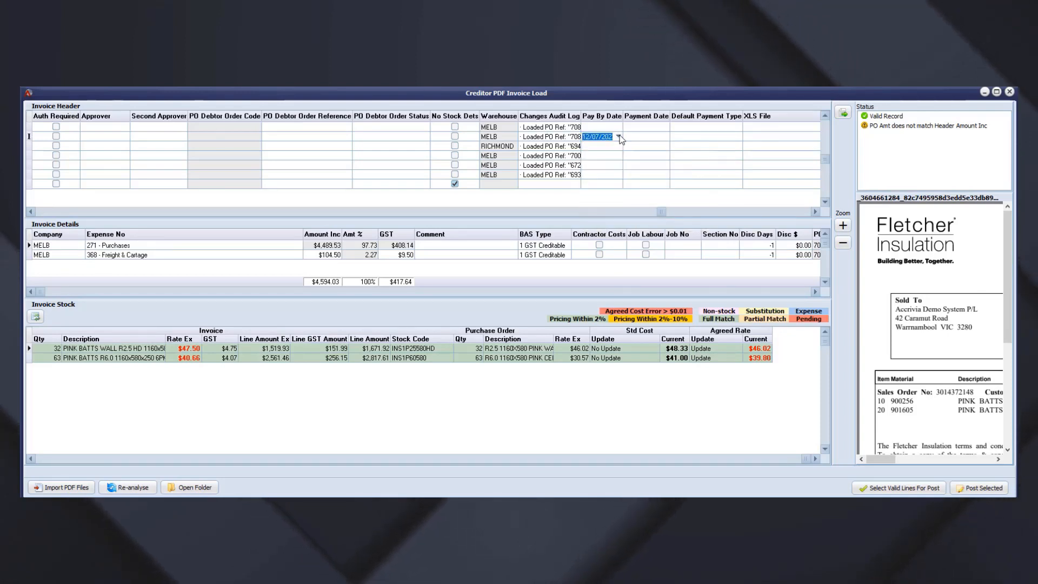
key("Delete")
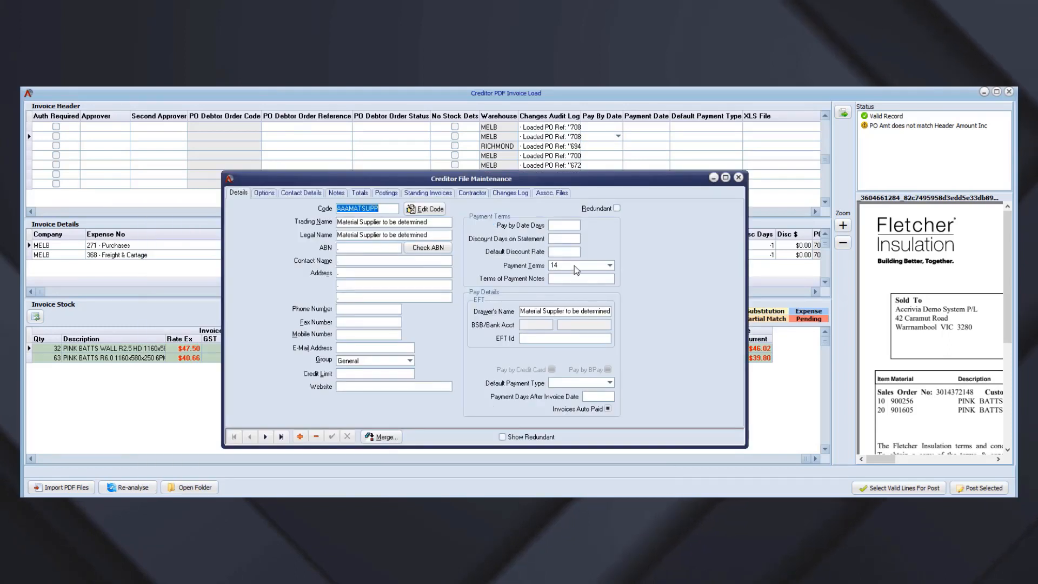
Step: Browse the creditor file to CTL PLASTERBOARD SUPPLIERS, view its Payment Terms options without changing them, and close the creditor file
left_click(266, 436)
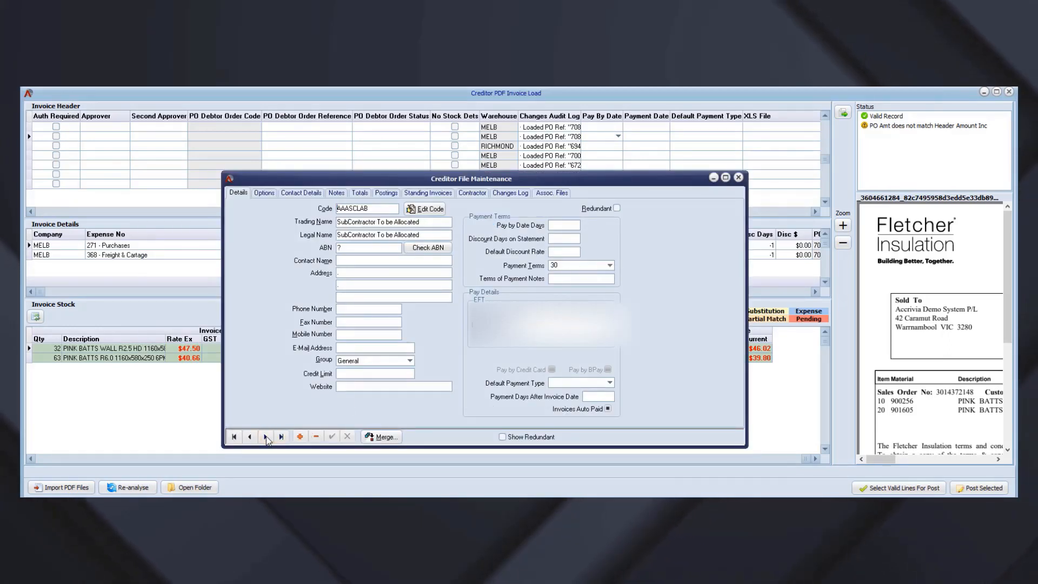
left_click(265, 437)
left_click(266, 437)
left_click(265, 436)
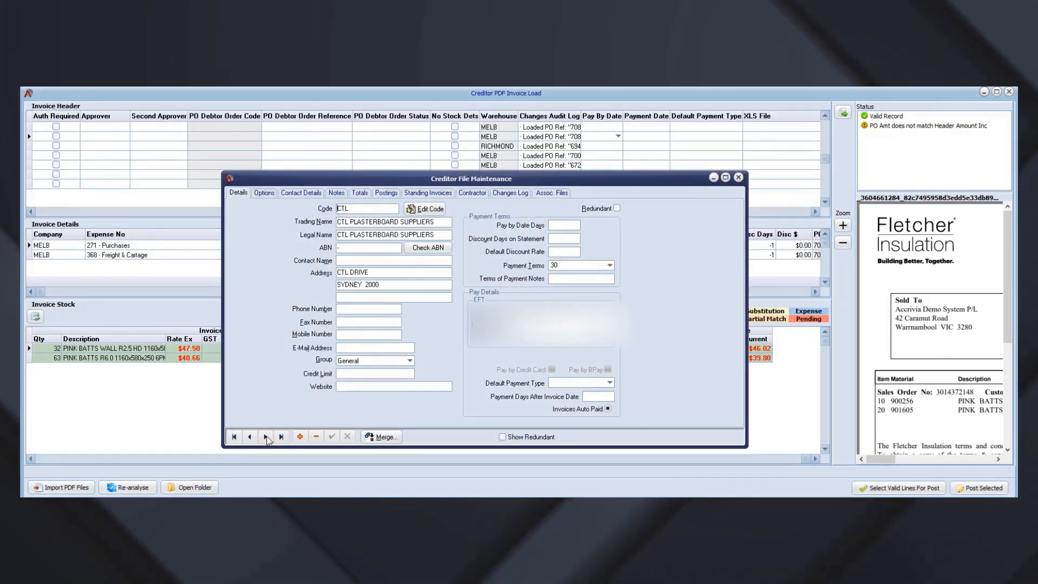
left_click(608, 265)
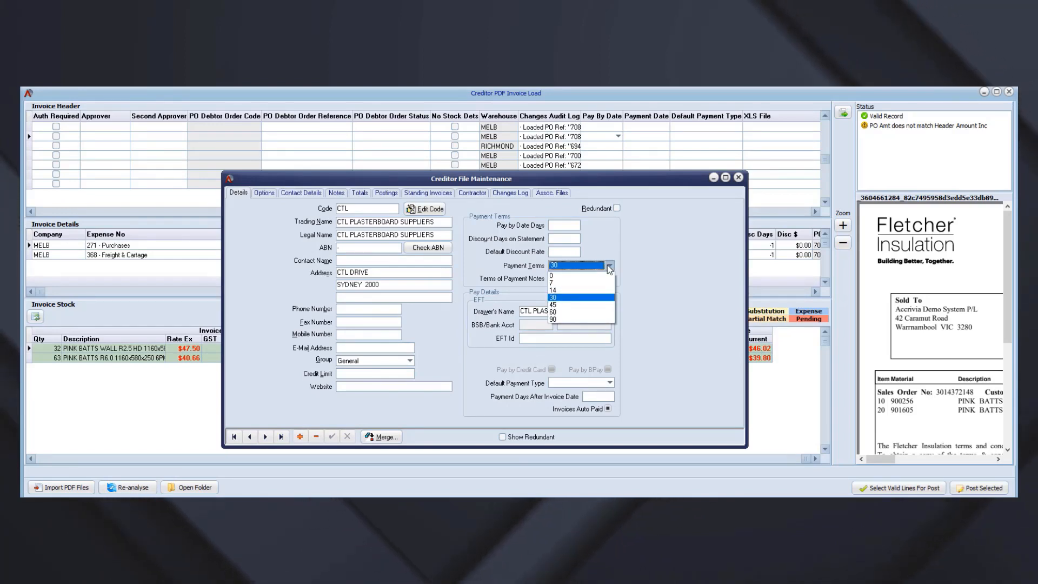
left_click(659, 232)
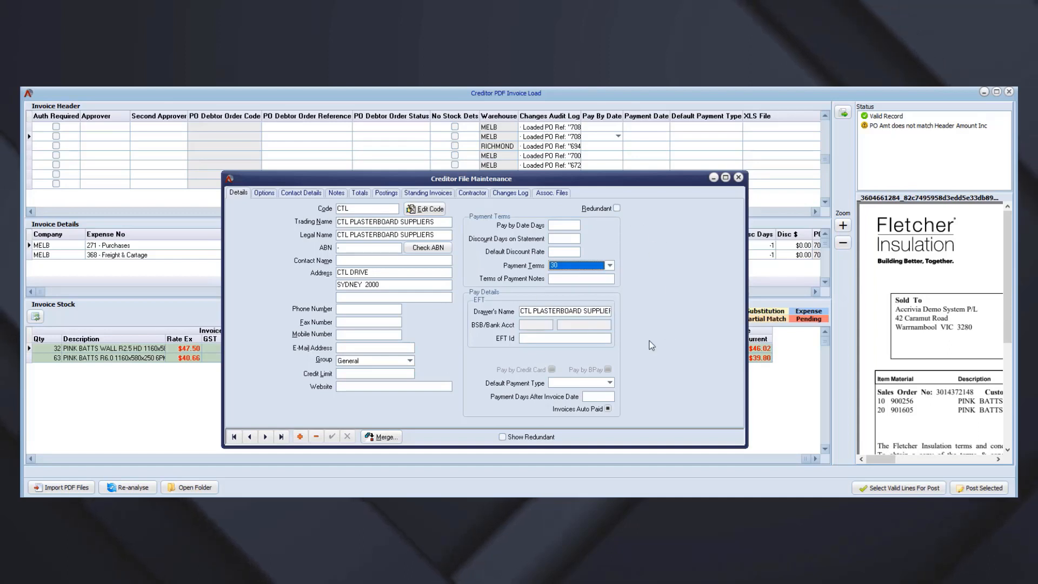
left_click(738, 177)
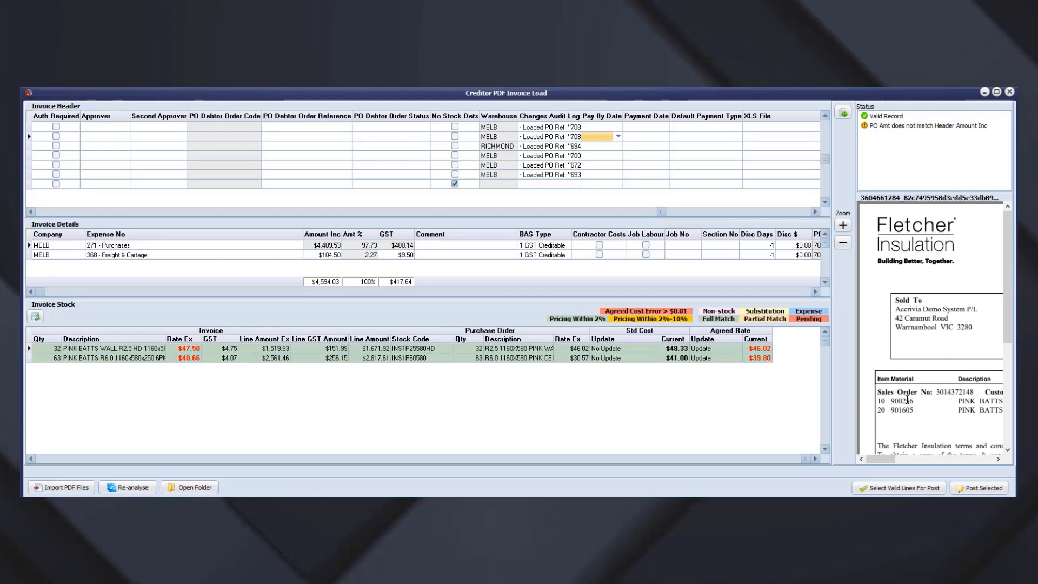
Step: Select the invoice's Payment Date, then view the Default Payment Type options in the KNAUF BUILDING PRODUCTS creditor record and close it
left_click(644, 137)
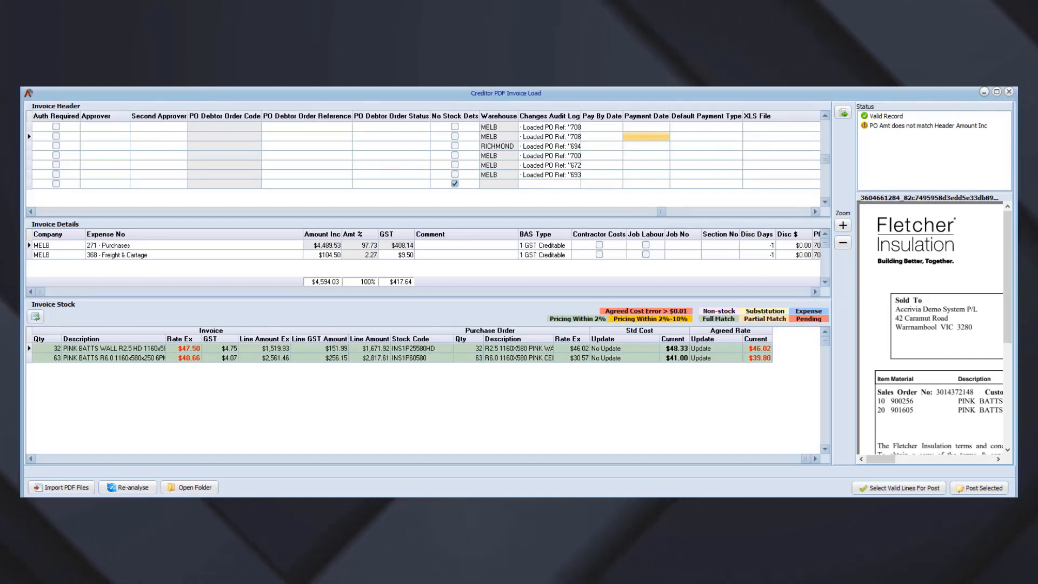
left_click(287, 169)
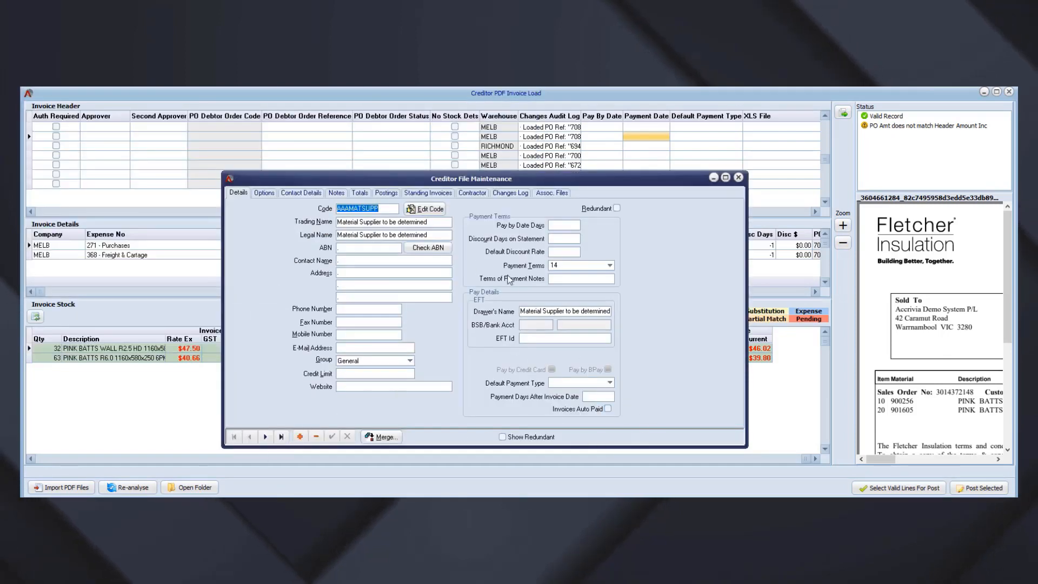
left_click(265, 436)
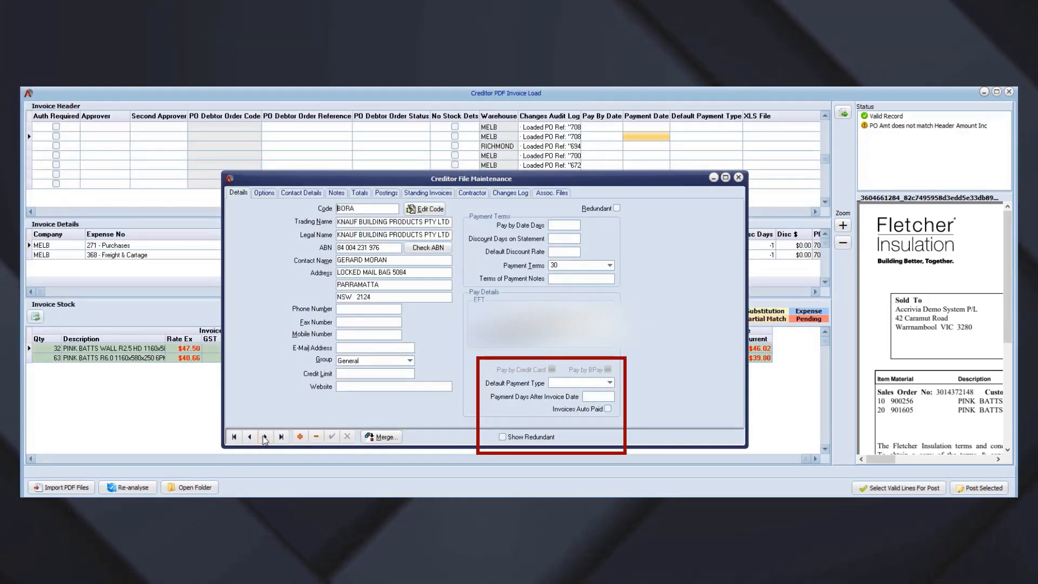
left_click(609, 383)
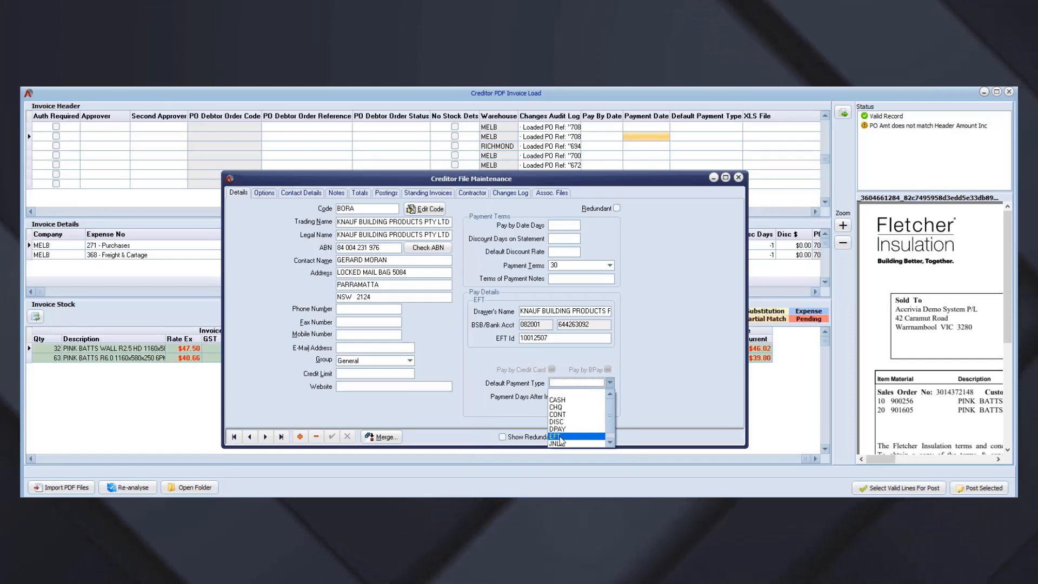
left_click(666, 394)
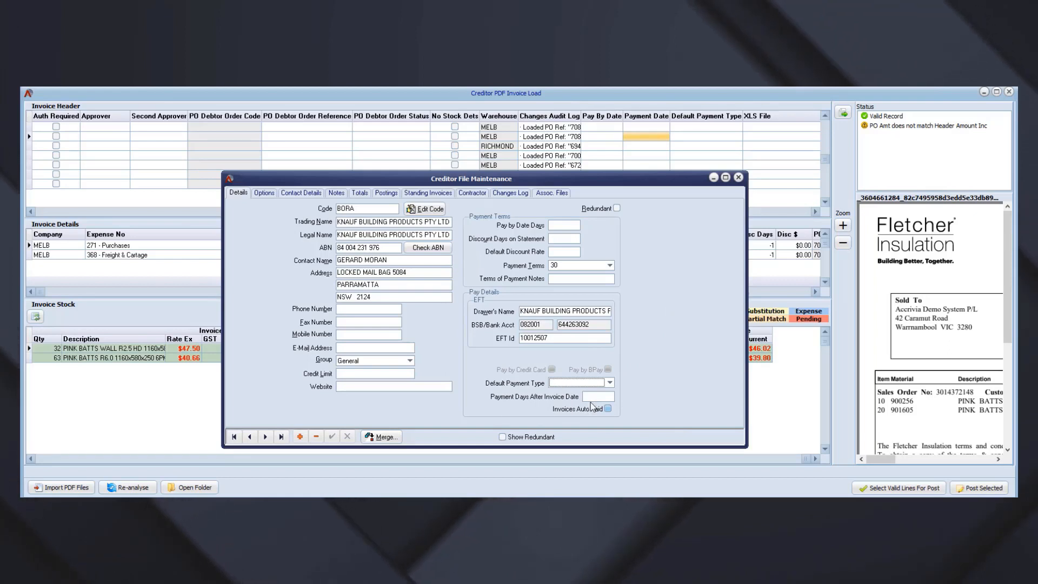
left_click(739, 178)
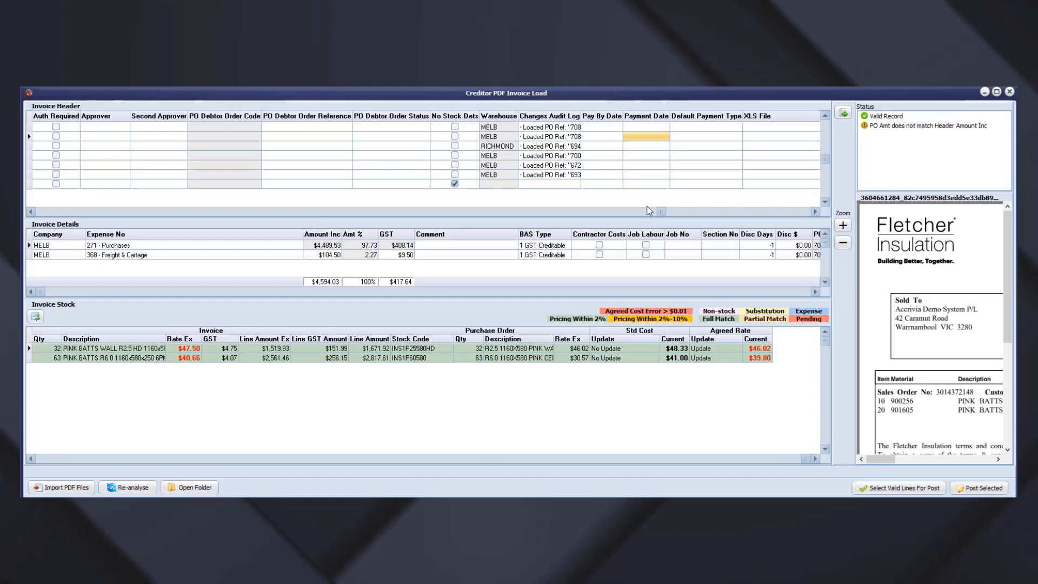
Step: Examine the TELE invoice's XLS File and XLS Template ID fields, and return to the first columns of the invoice header
left_click(768, 183)
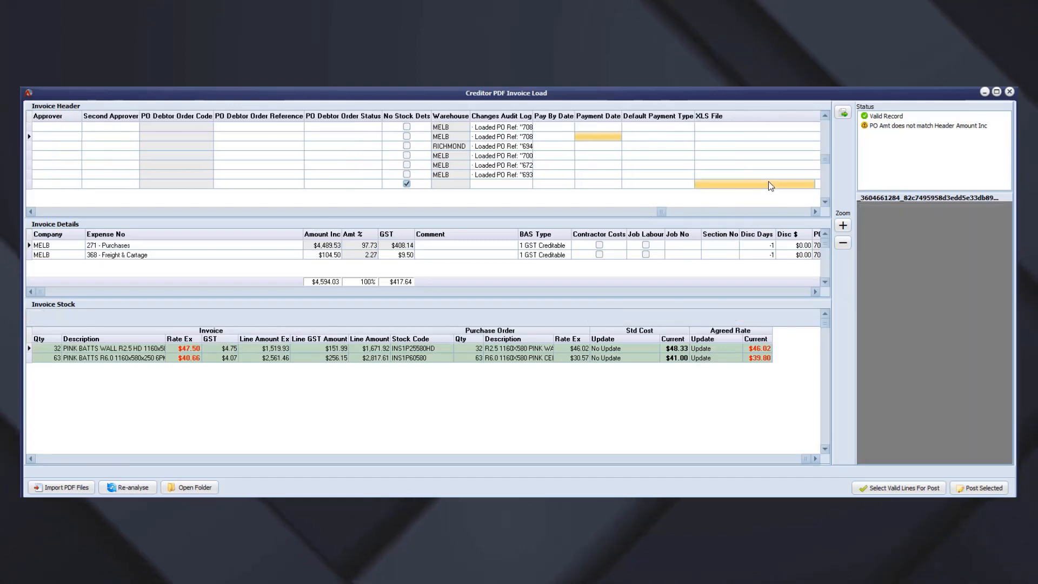
left_click(815, 212)
left_click(814, 211)
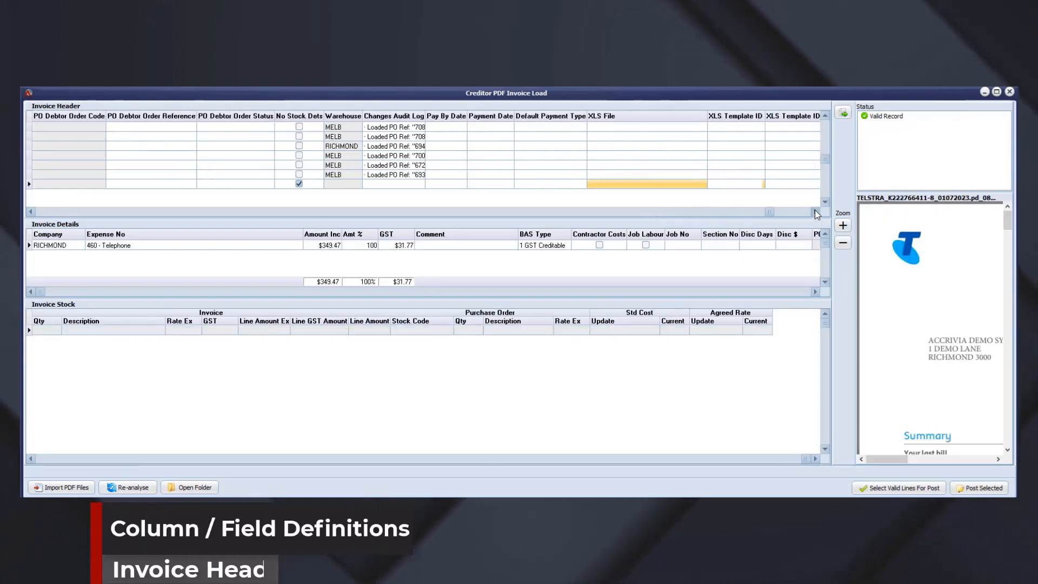
left_click(815, 211)
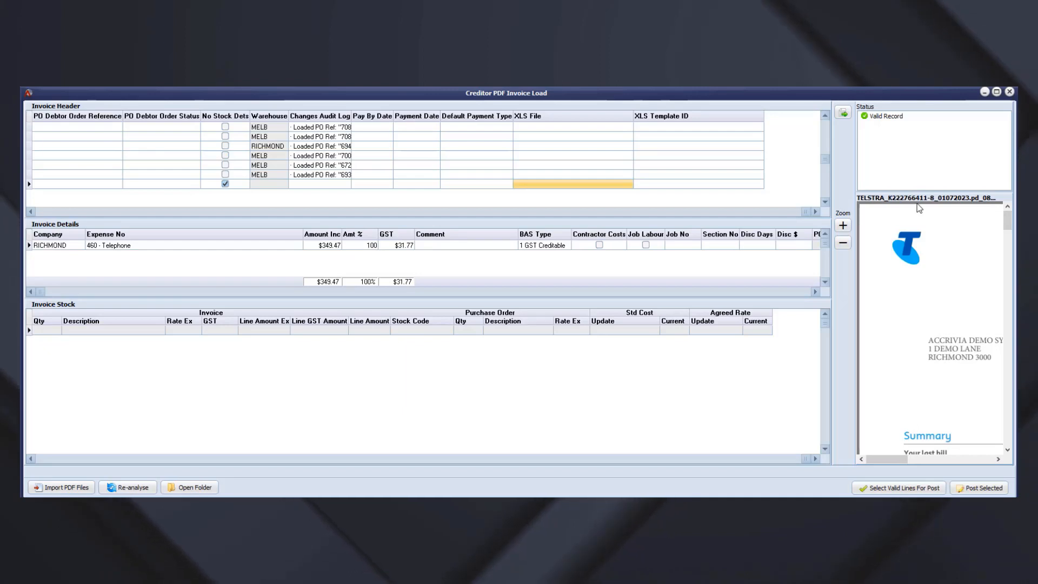
left_click(48, 212)
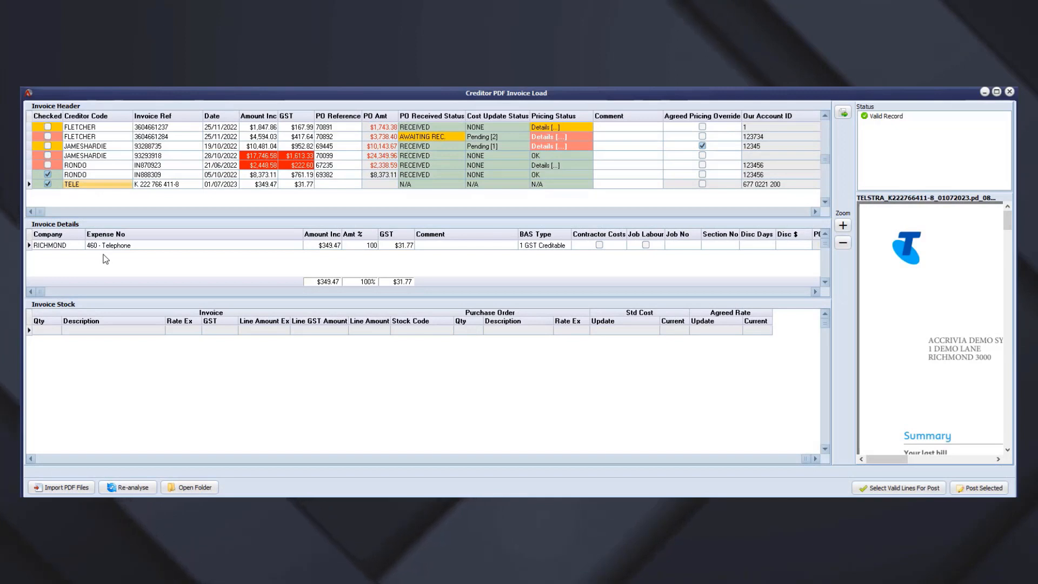
Step: Add a second detail line to the TELE invoice with company NTHMELB, expense 460 - Telephone and an amount of $10.00
left_click(84, 245)
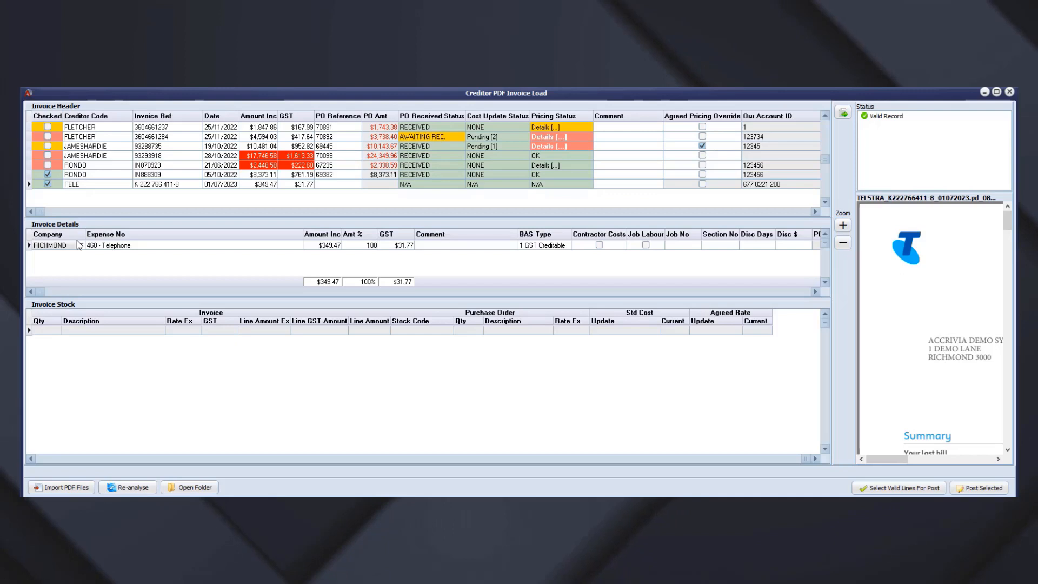
left_click(99, 246)
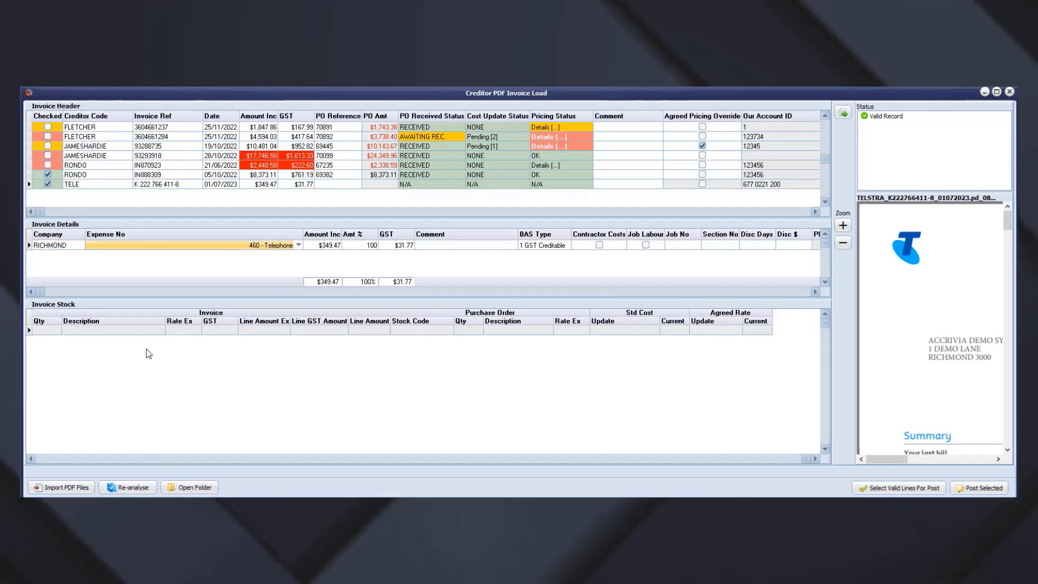
key("Down")
left_click(82, 256)
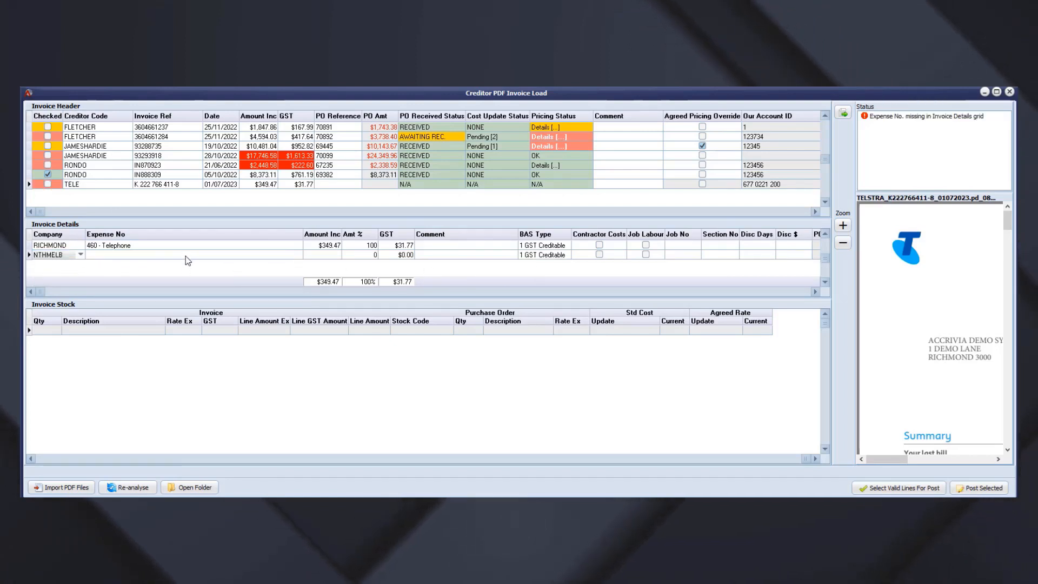
left_click(272, 256)
type("460")
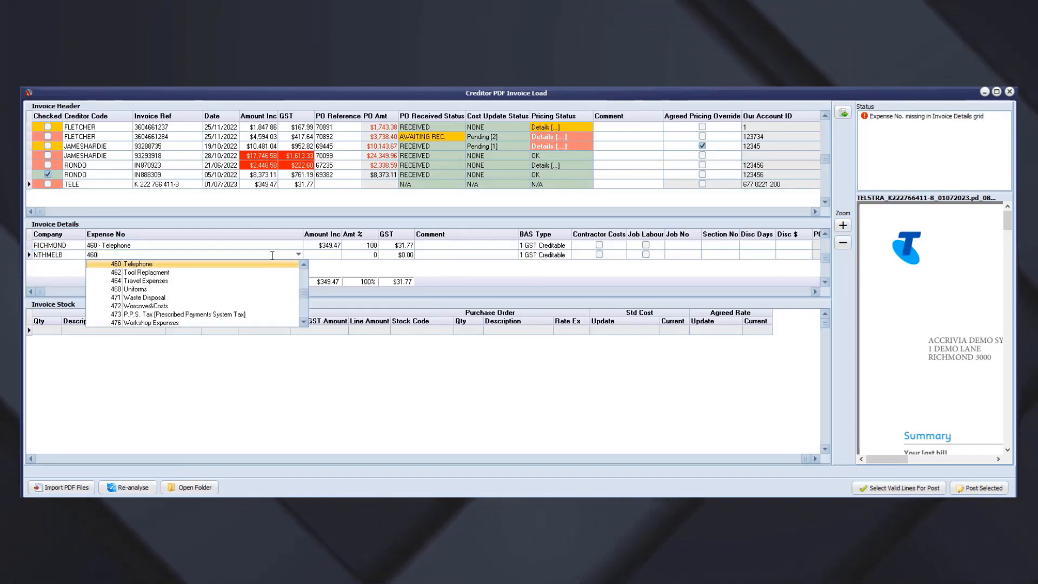
key("Tab")
type("10")
key("Return")
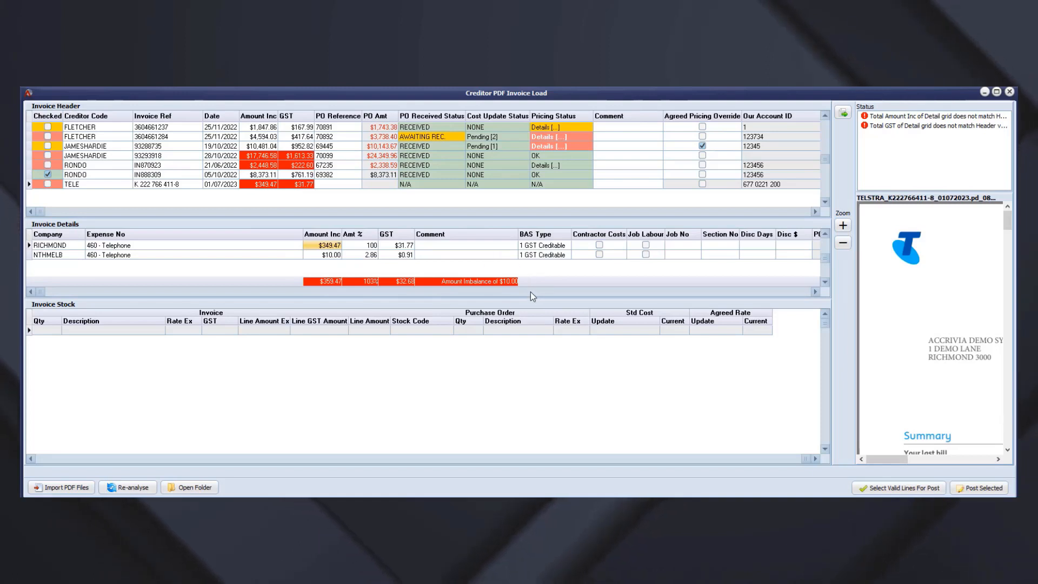
Step: Delete the NTHMELB detail line from the TELE invoice
left_click(259, 255)
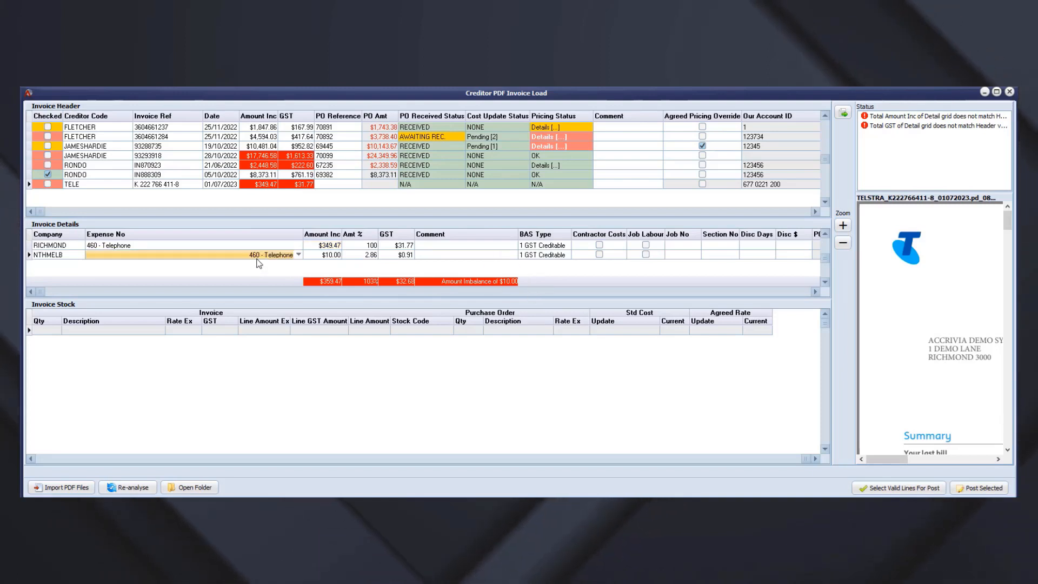
key("Return")
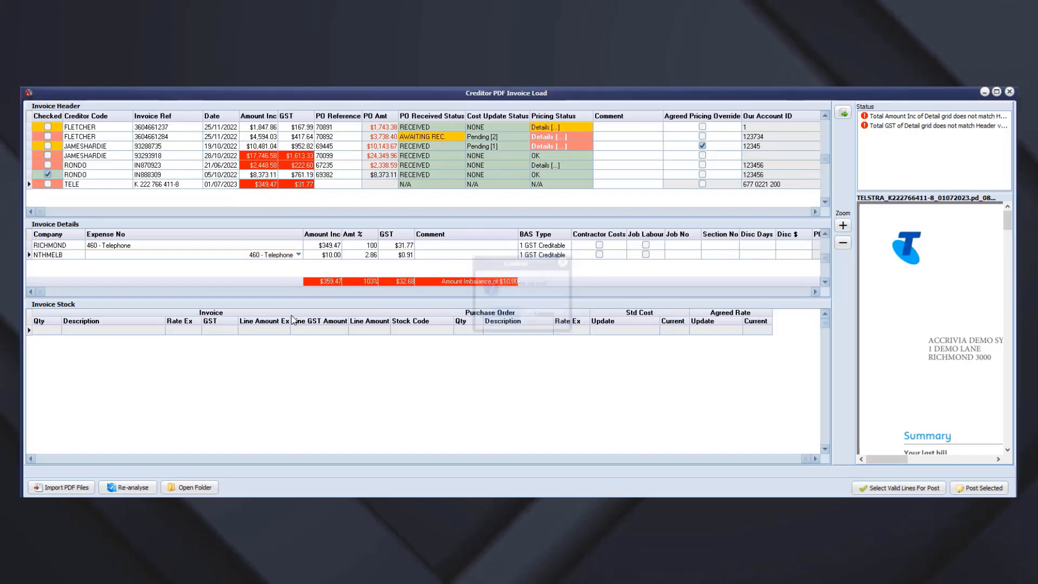
left_click(335, 246)
Step: Examine the TELE detail line's Comment, BAS Type options, Contractor Costs, Job No, Section No and Disc $ fields without changing them
left_click(453, 245)
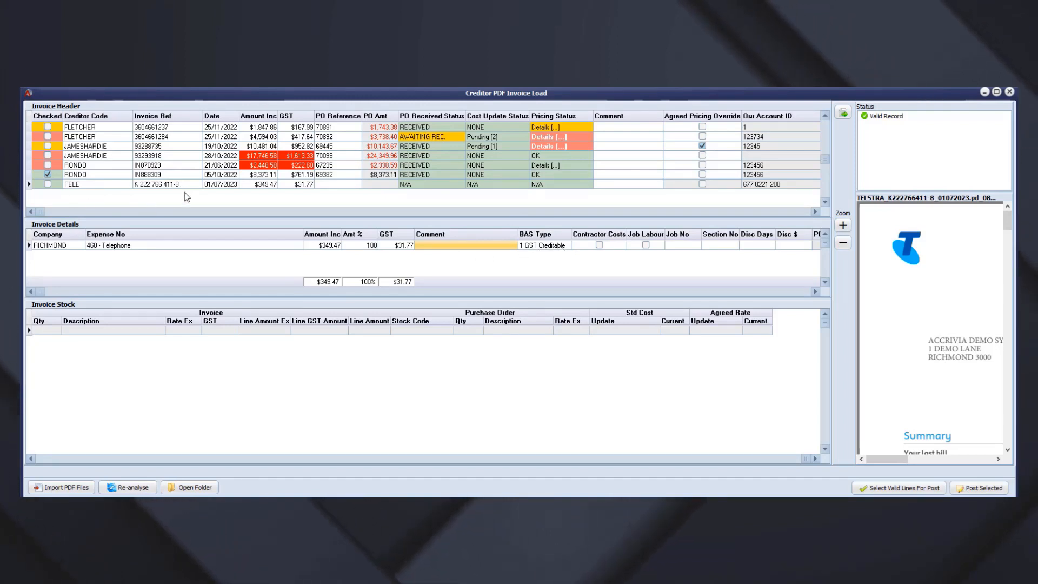
left_click(562, 246)
left_click(566, 246)
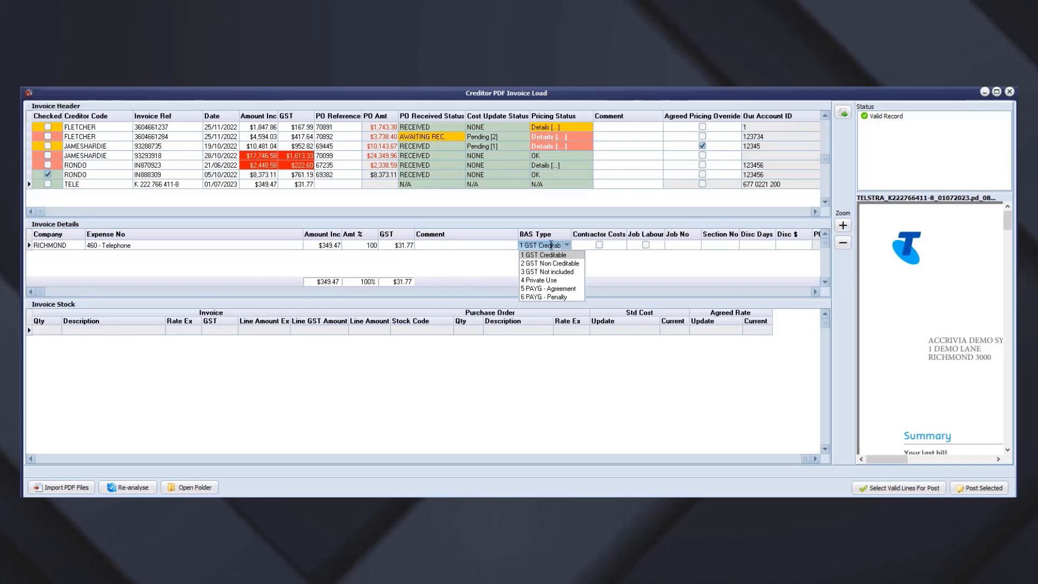
left_click(589, 248)
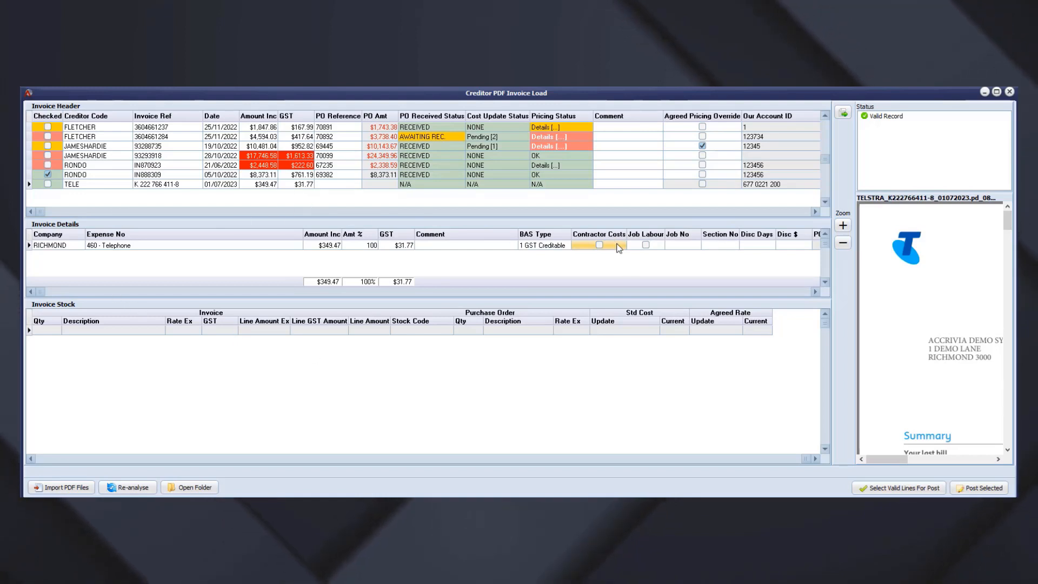
left_click(689, 245)
left_click(721, 246)
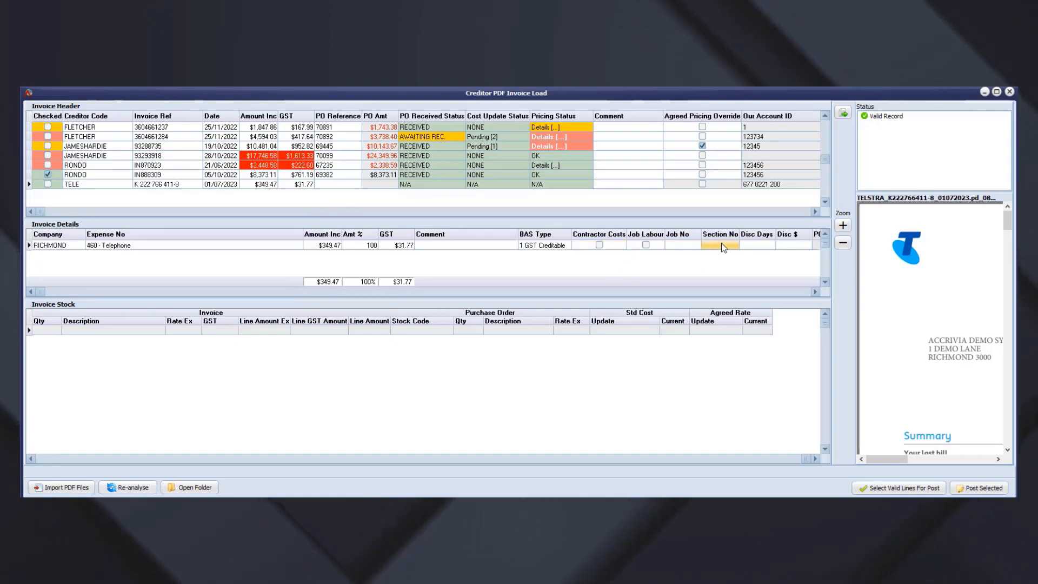
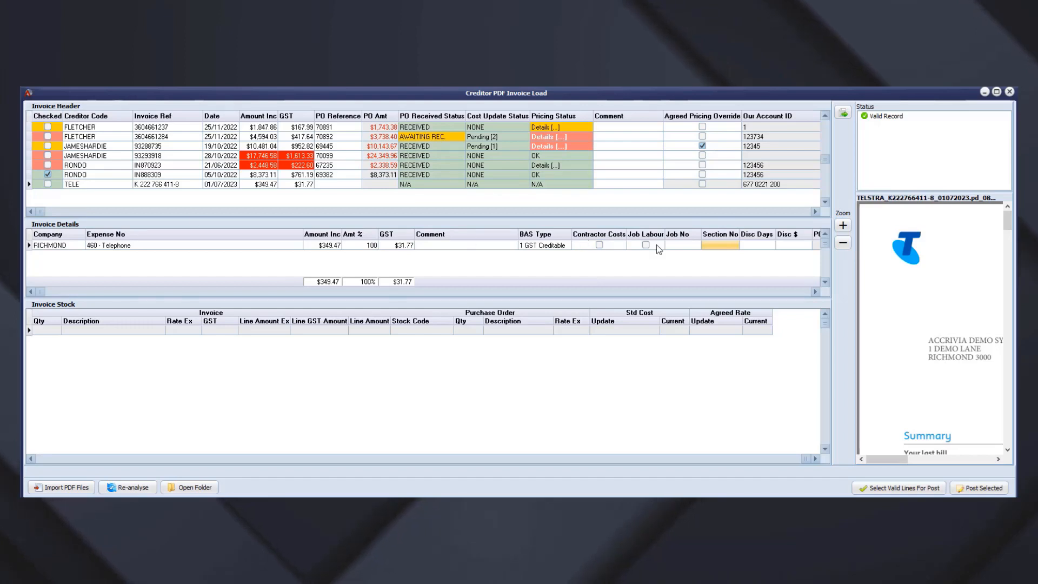
left_click(815, 291)
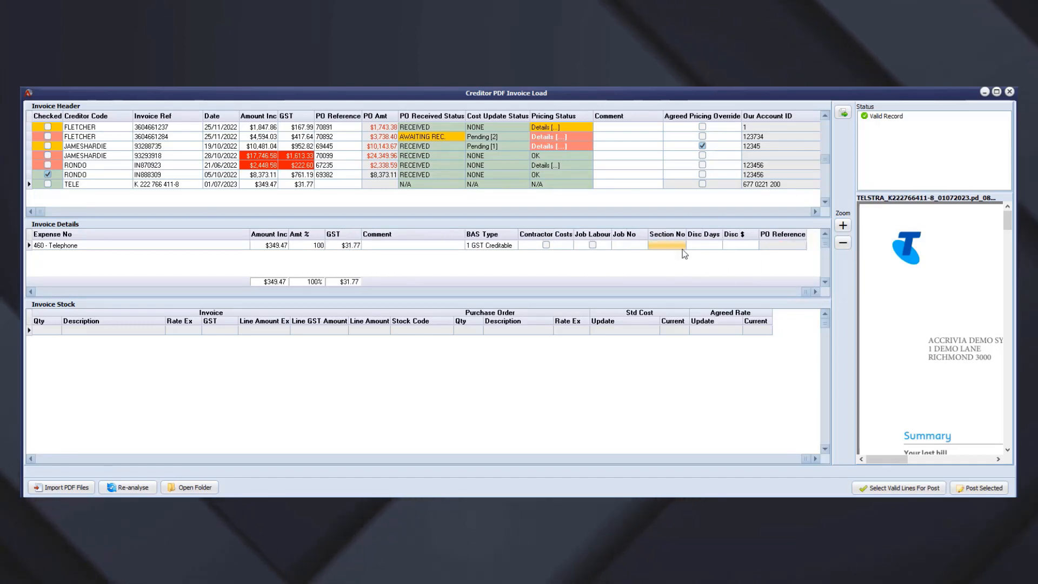
left_click(736, 245)
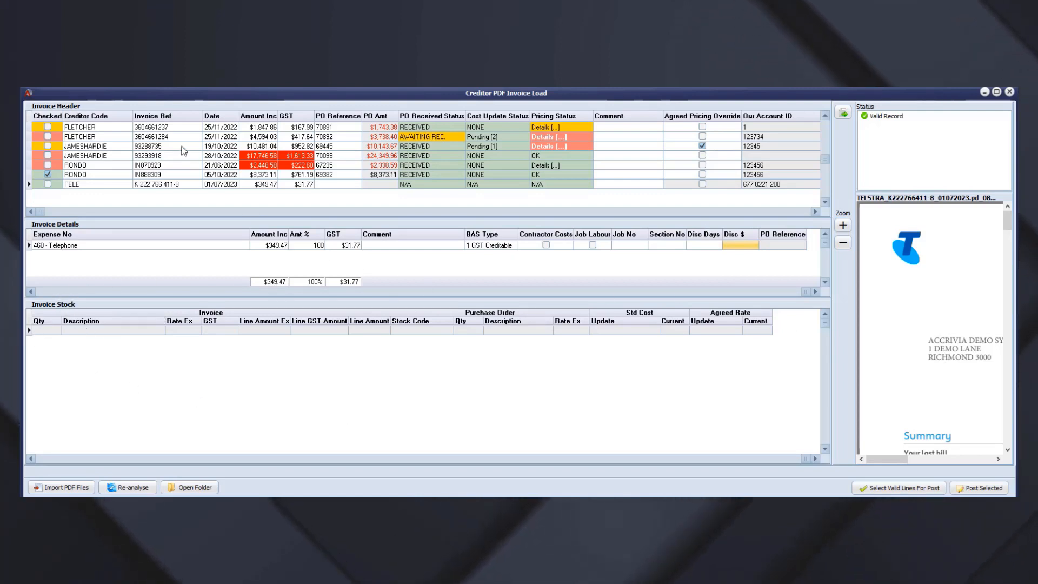
Step: On the JAMESHARDIE invoice dated 19/10/2022, set the EXOTEC facade panel line's standard cost update to Update Standard Cost
left_click(104, 147)
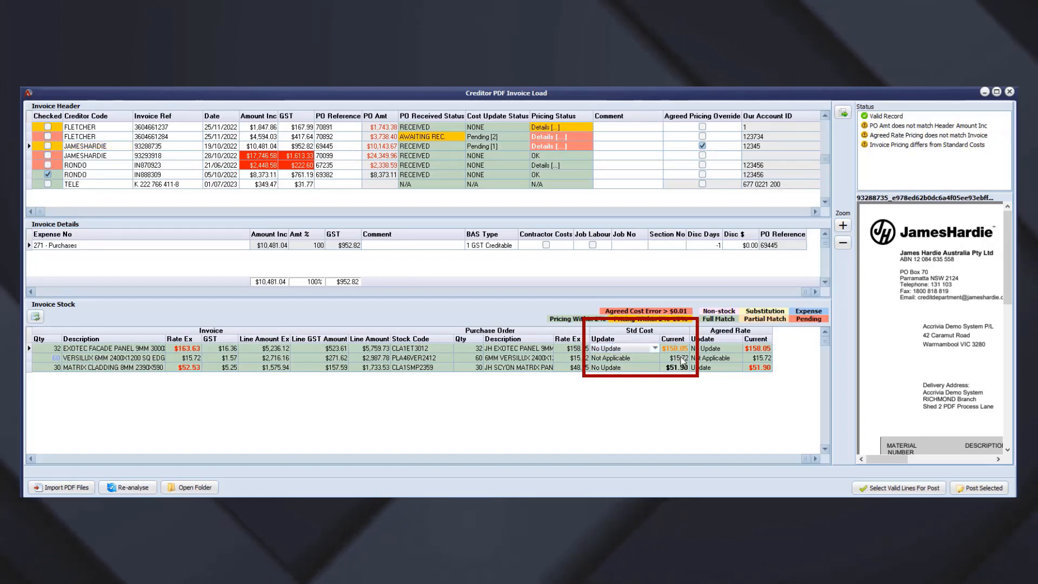
left_click(627, 359)
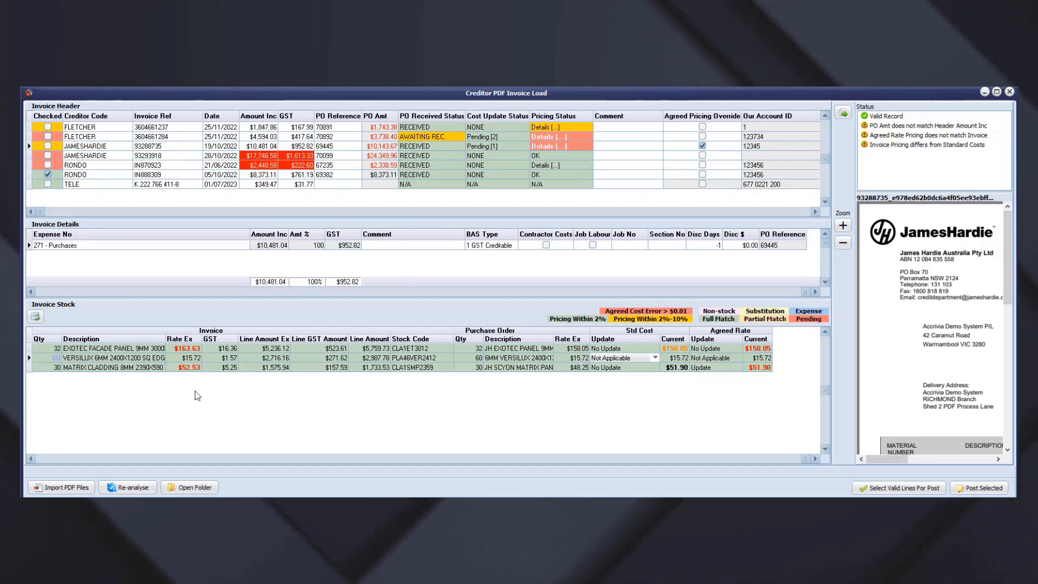
left_click(654, 348)
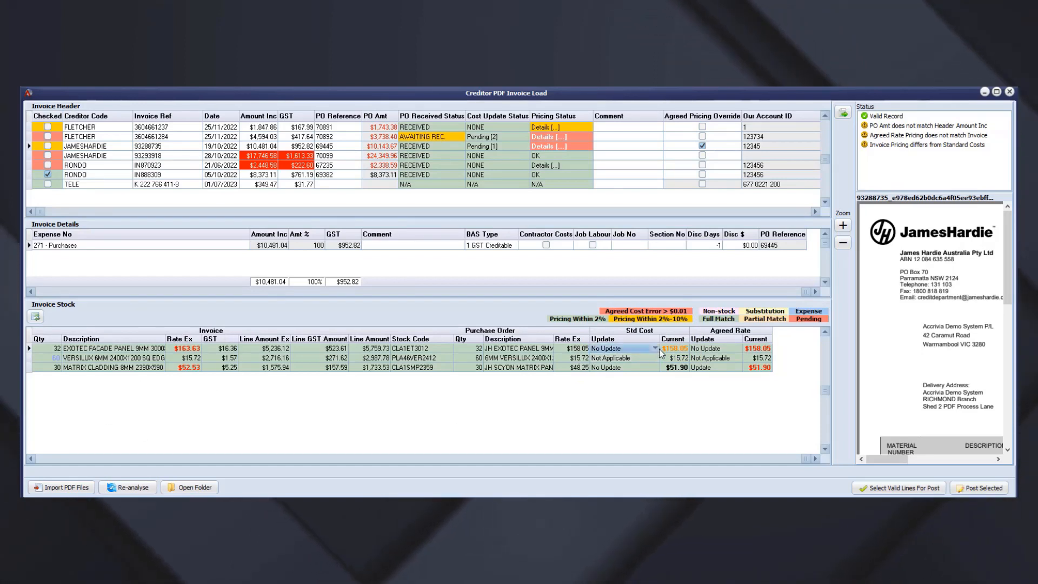
left_click(653, 348)
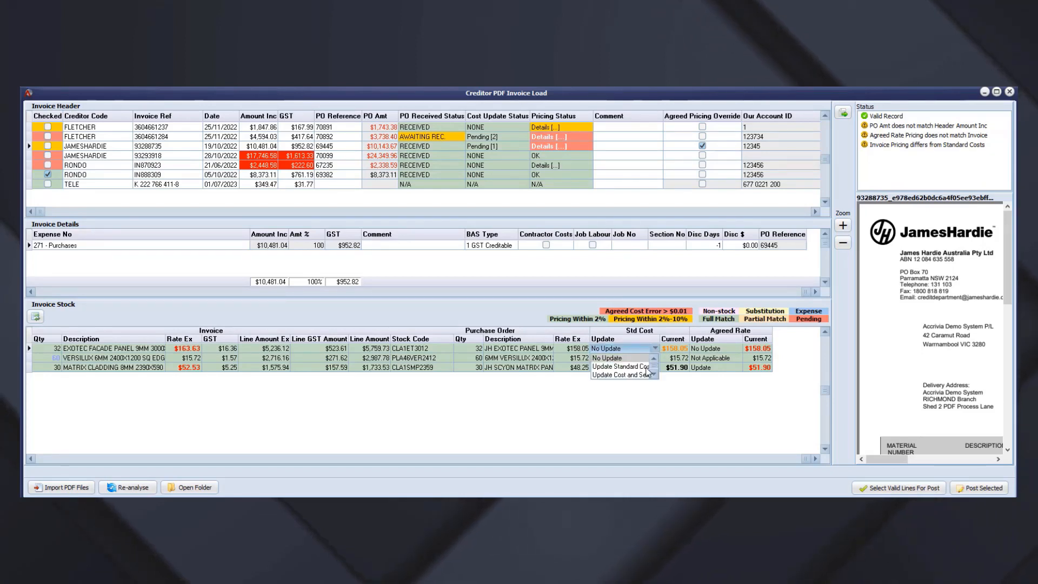
left_click(647, 367)
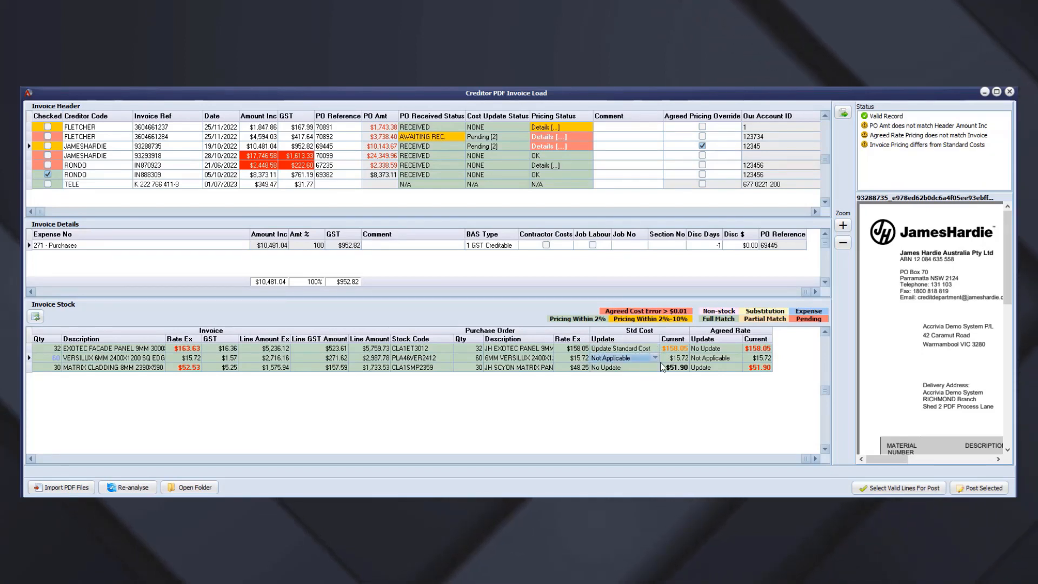
Step: Set the EXOTEC facade panel line's standard cost update to No Update and review its available update options
left_click(653, 348)
left_click(608, 357)
left_click(624, 367)
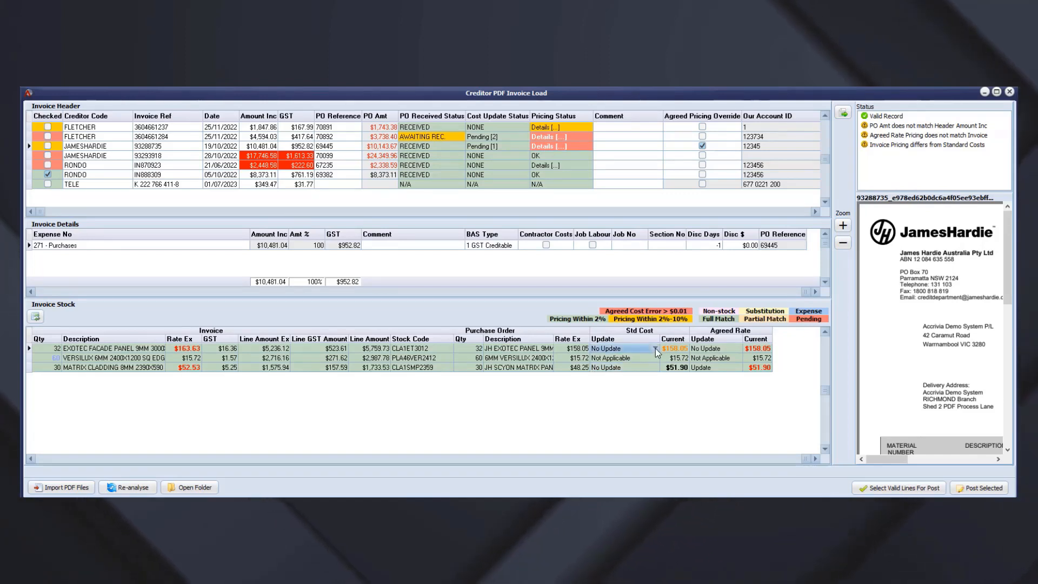
left_click(655, 349)
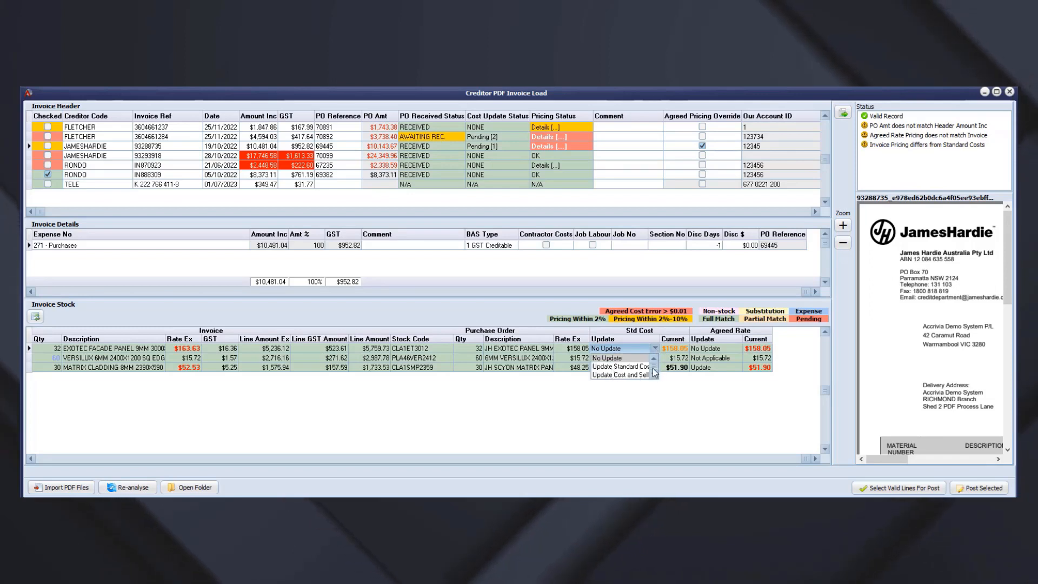
left_click(655, 348)
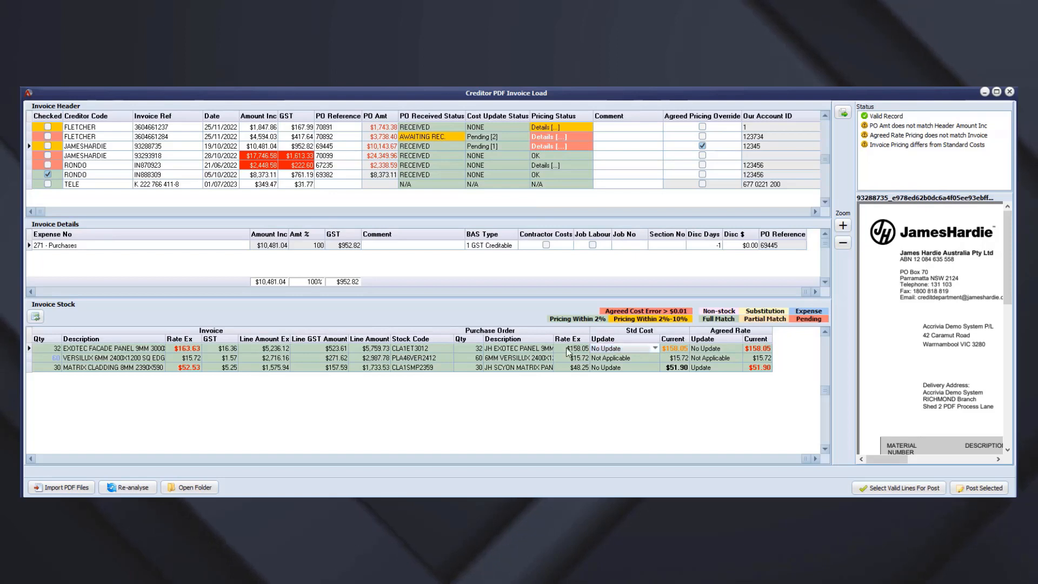
Step: Examine the VERSILUX line's standard cost and agreed rate update settings, current rates, invoice rate and stock code
left_click(631, 358)
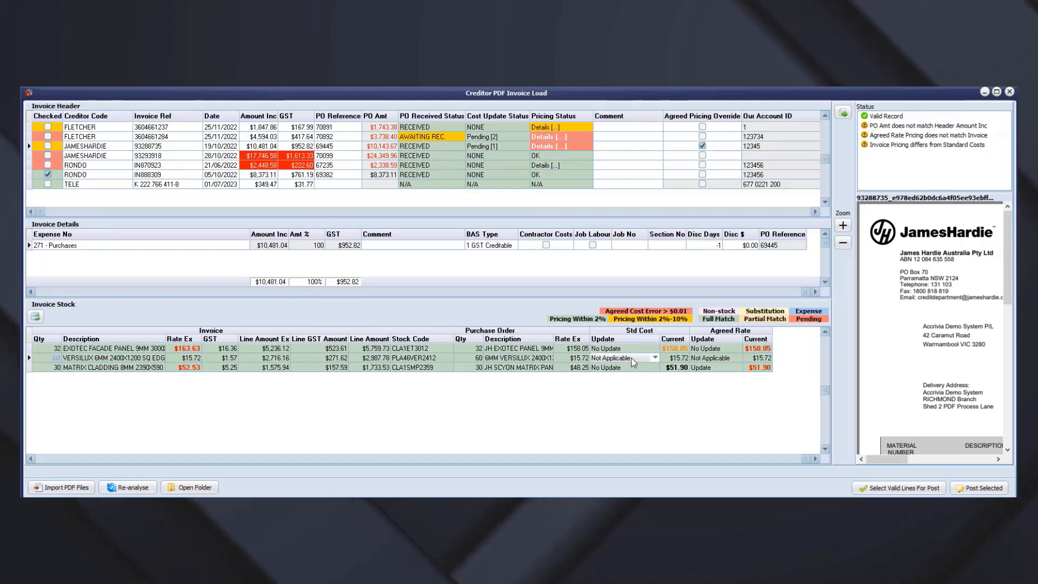
left_click(652, 357)
left_click(673, 357)
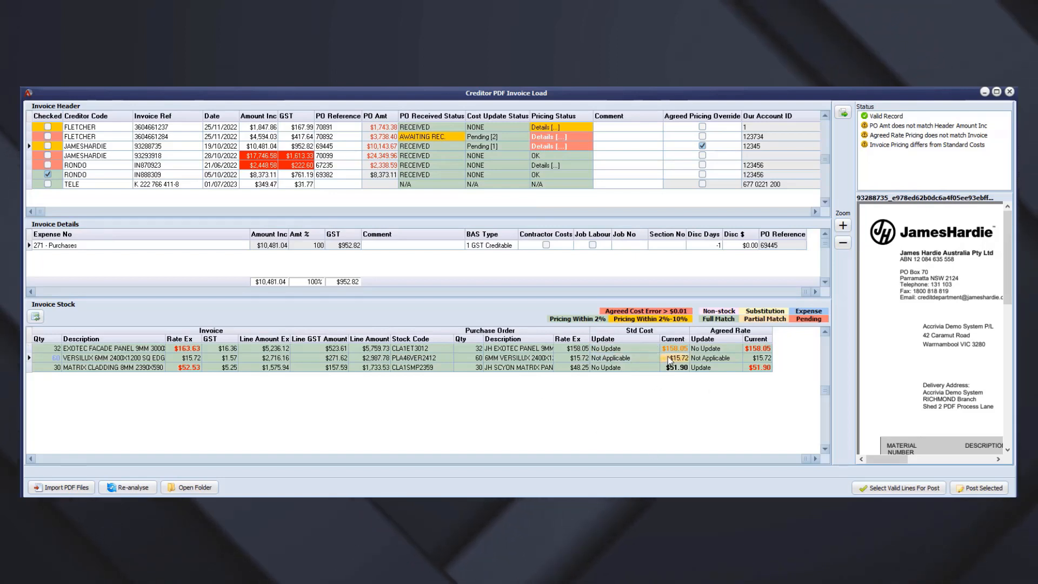
left_click(758, 357)
left_click(189, 359)
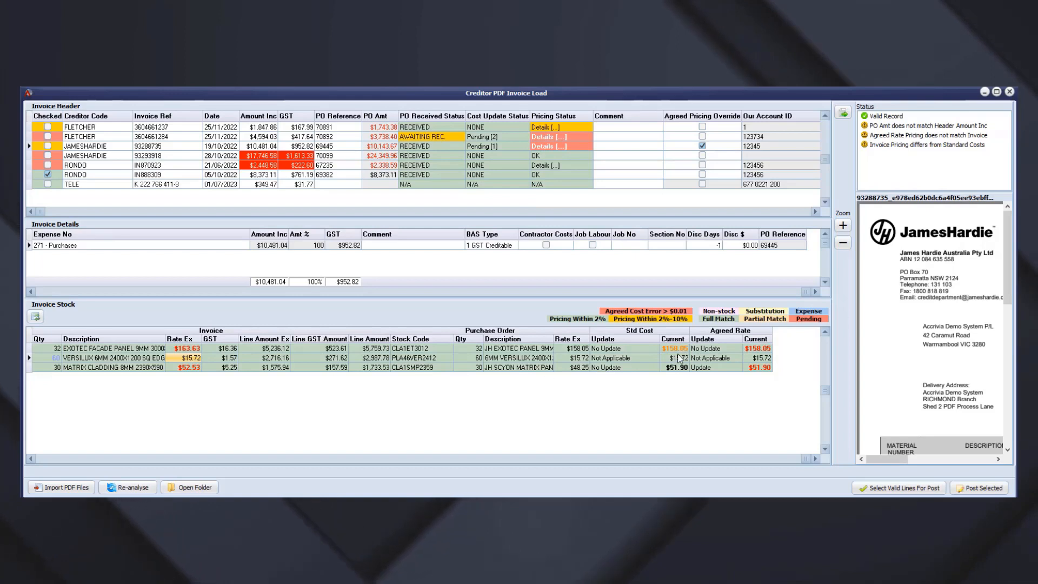
left_click(635, 359)
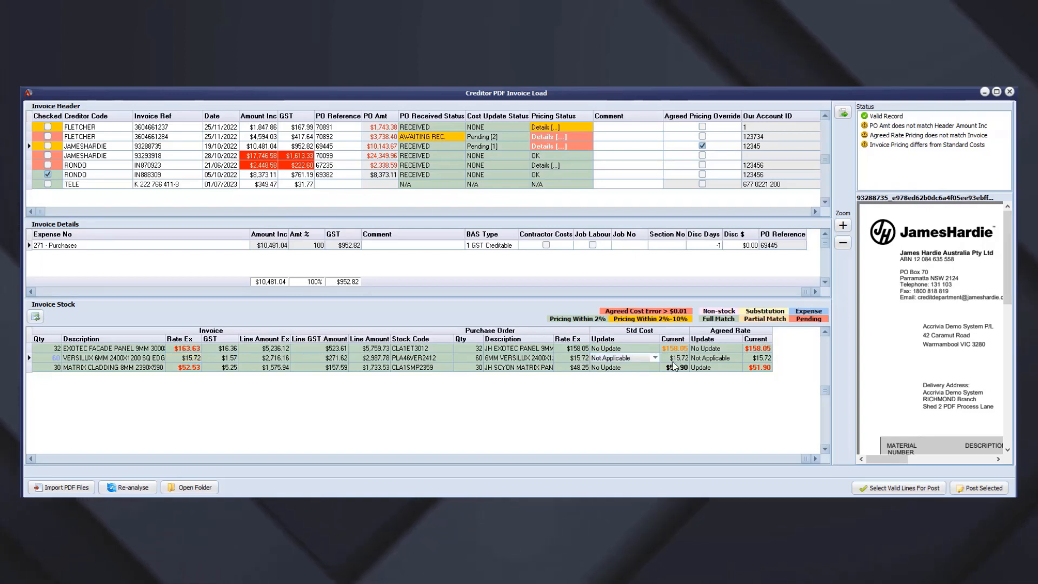
left_click(702, 360)
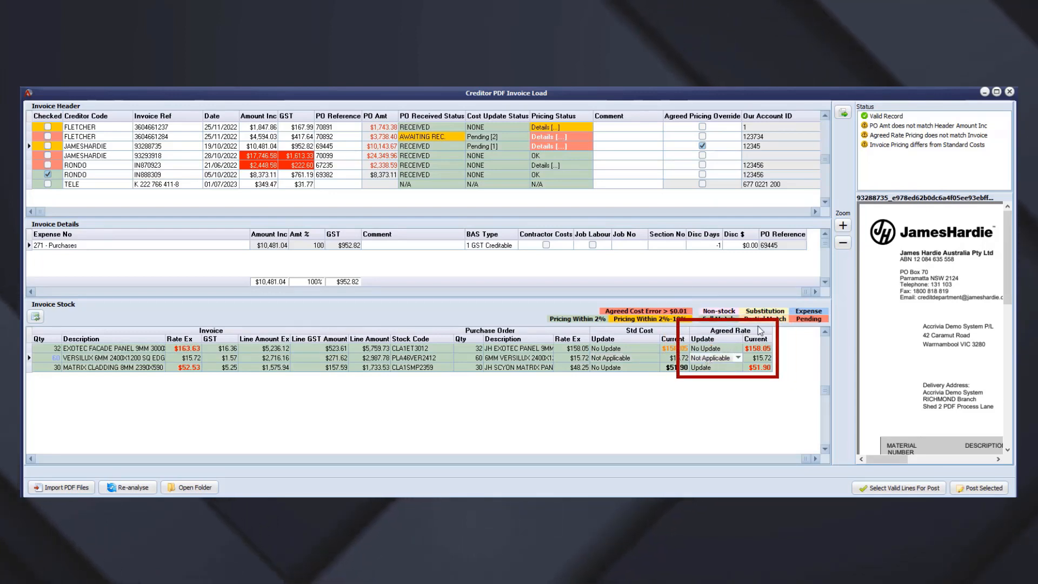
left_click(418, 359)
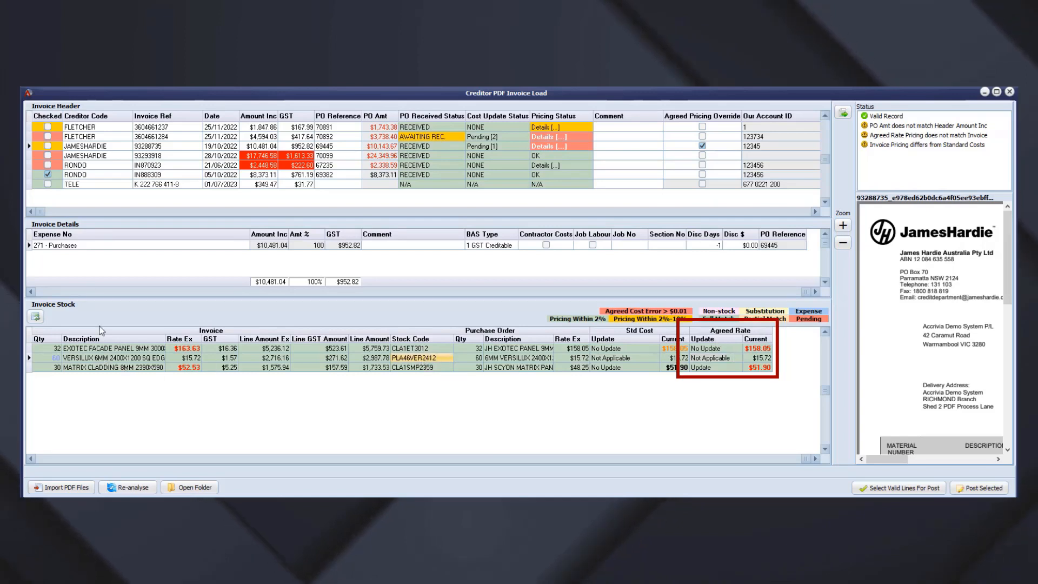
Step: Compare the EXOTEC facade panel line's current agreed rate and standard cost, and set its agreed rate update to Update
left_click(90, 147)
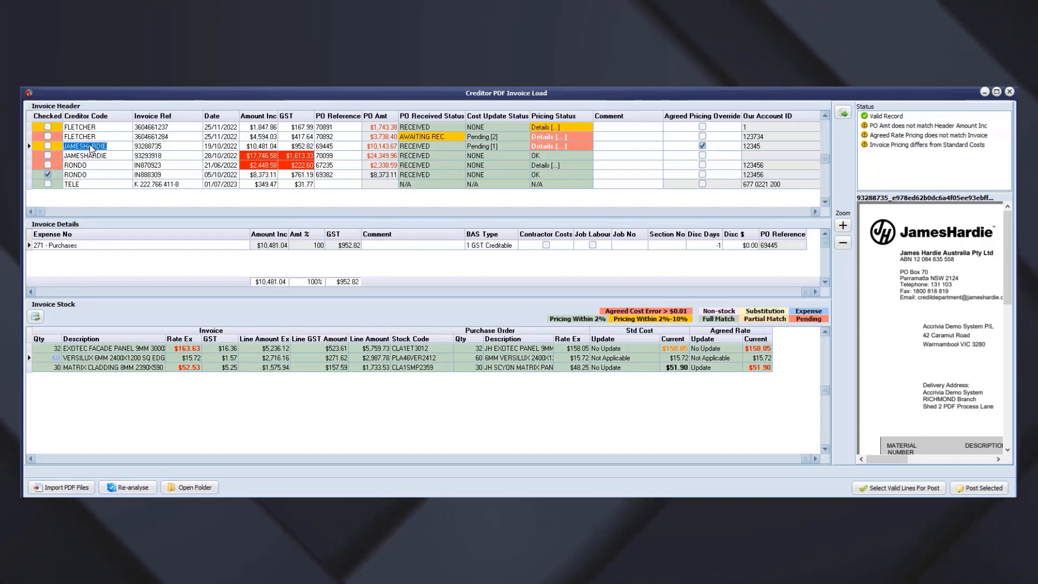
left_click(757, 348)
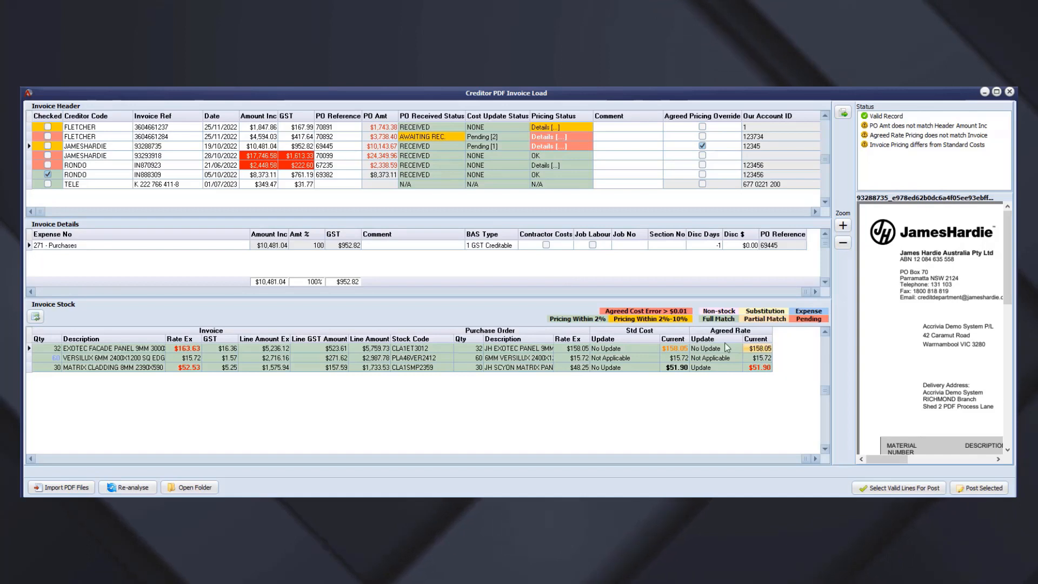
left_click(736, 349)
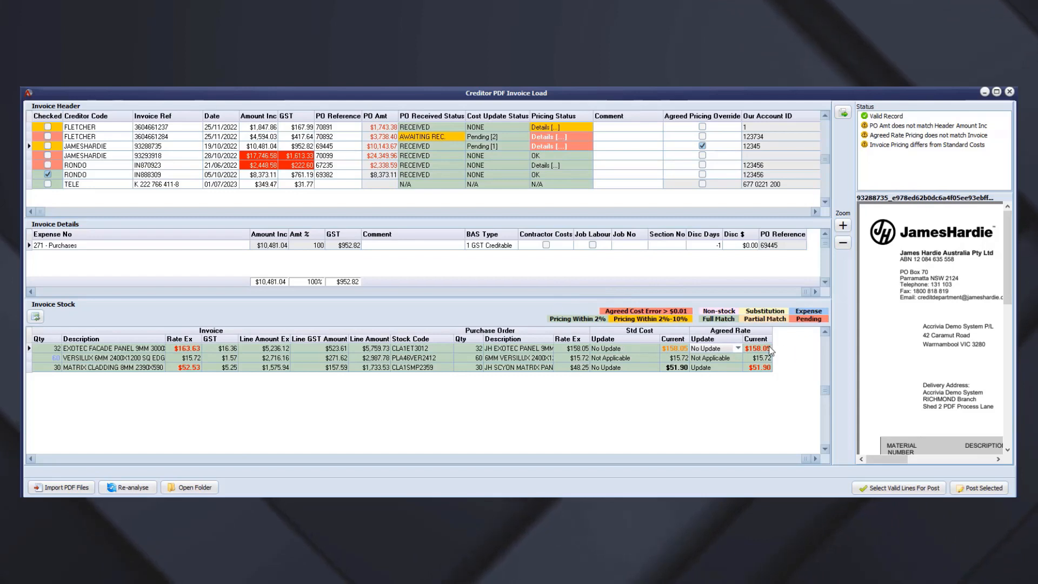
left_click(674, 348)
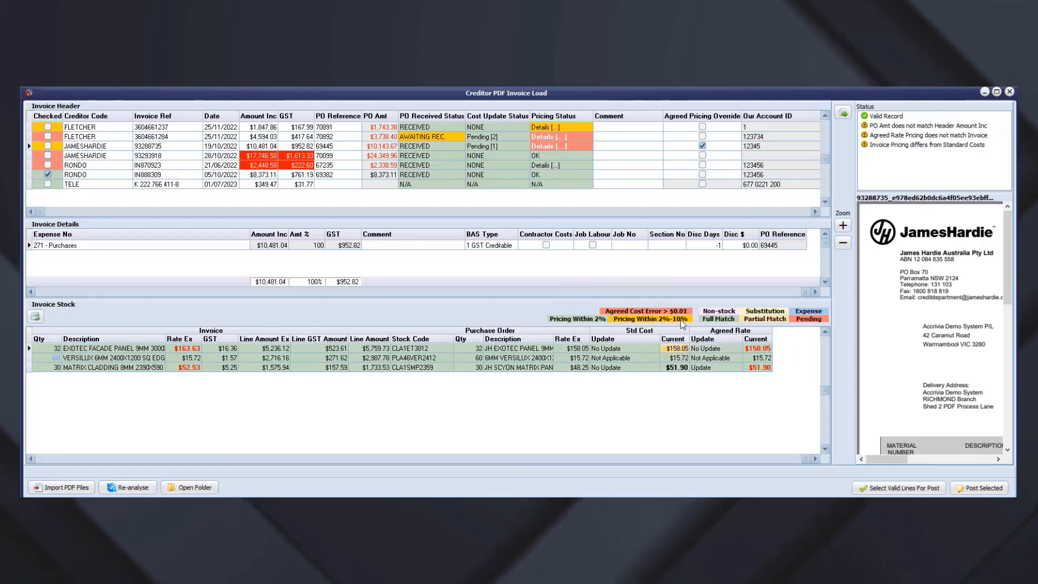
left_click(738, 349)
left_click(738, 349)
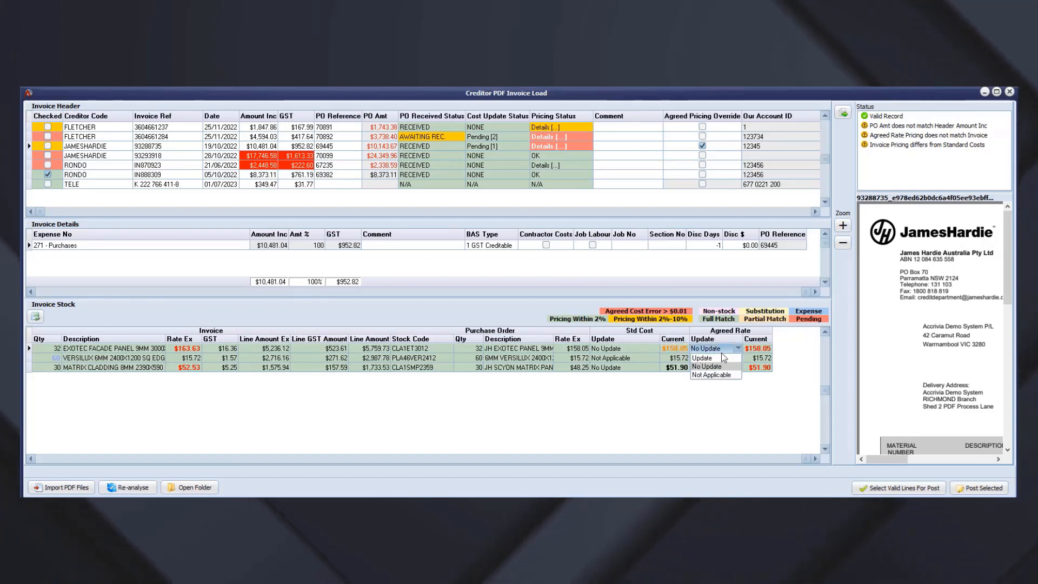
left_click(702, 358)
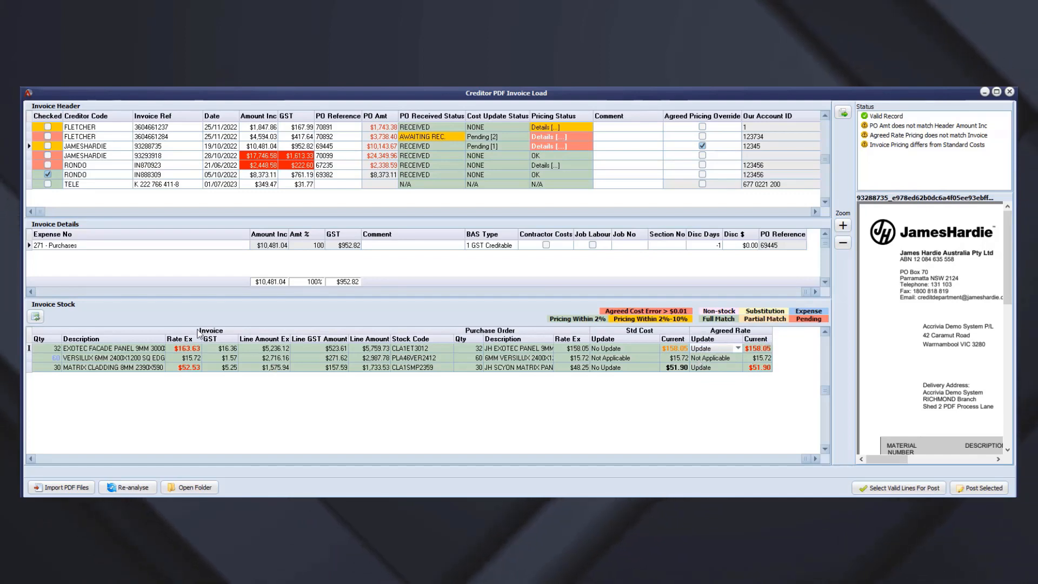
Step: Set the EXOTEC facade panel line's agreed rate update to No Update and check its invoice rate
left_click(713, 349)
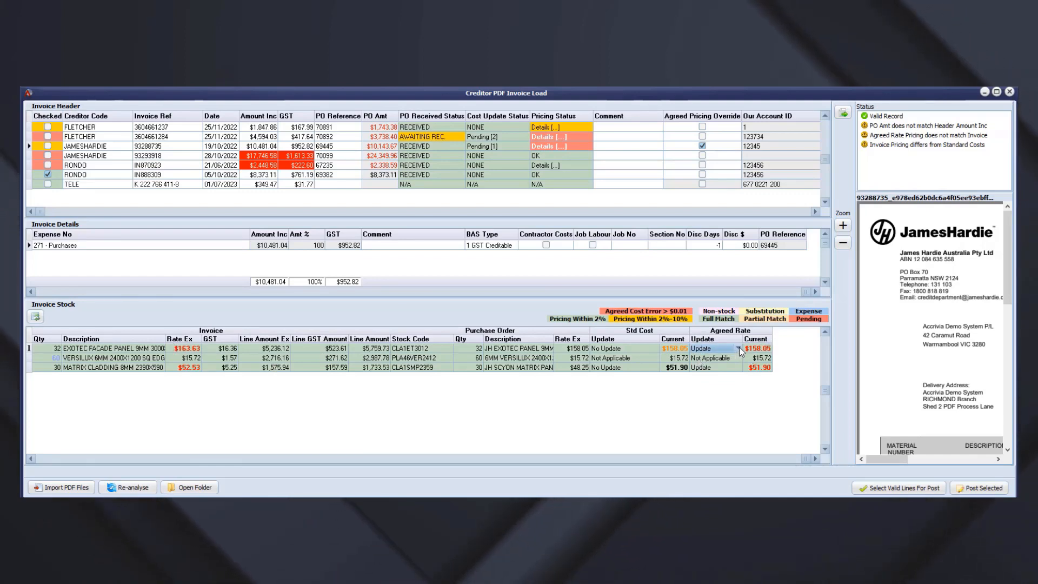
left_click(738, 349)
left_click(714, 366)
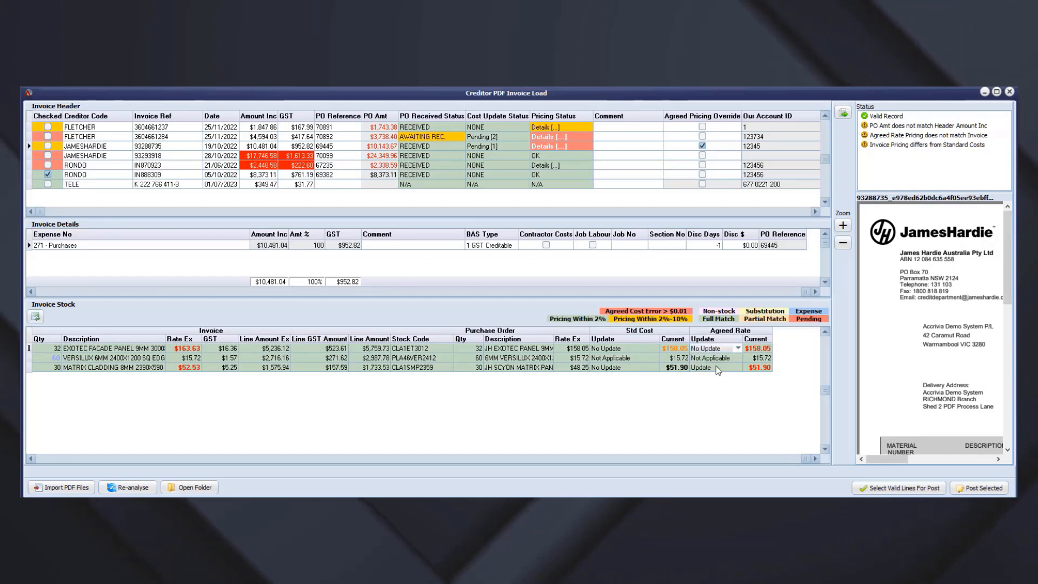
left_click(720, 368)
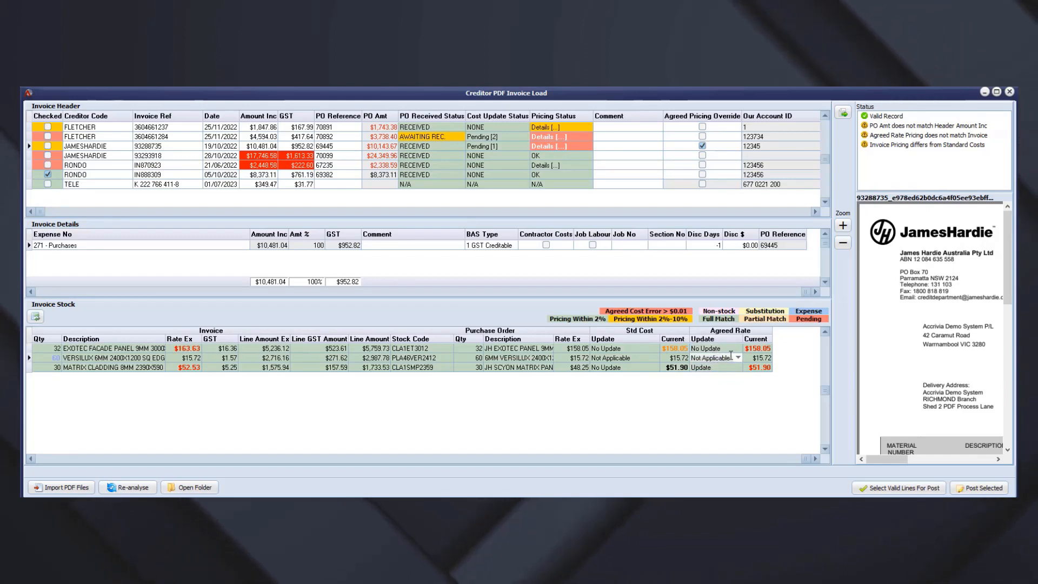
left_click(200, 349)
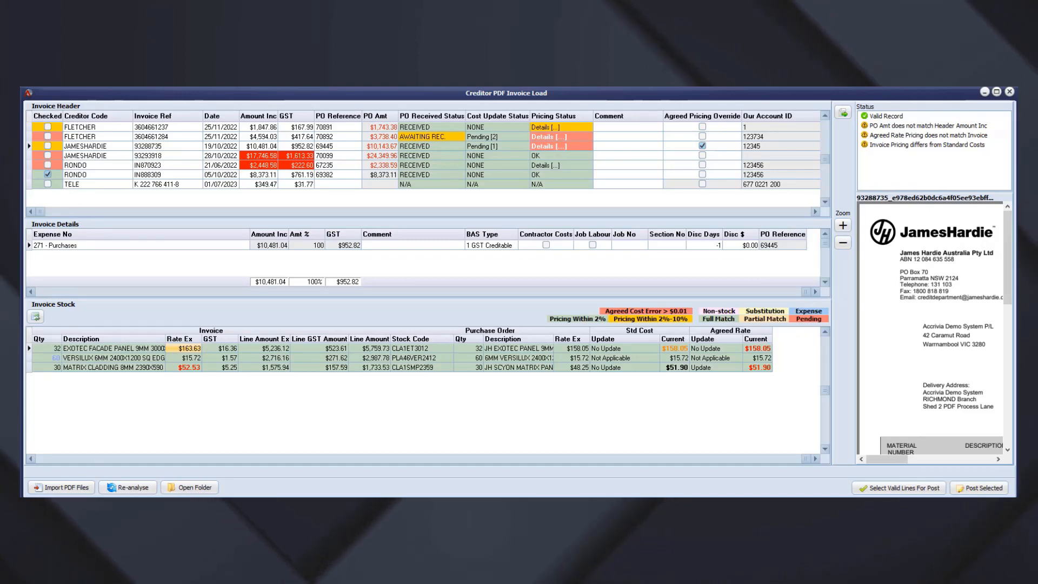
Step: Examine the first FLETCHER invoice's available line actions, further header columns and the standard costs of its stock lines
right_click(339, 128)
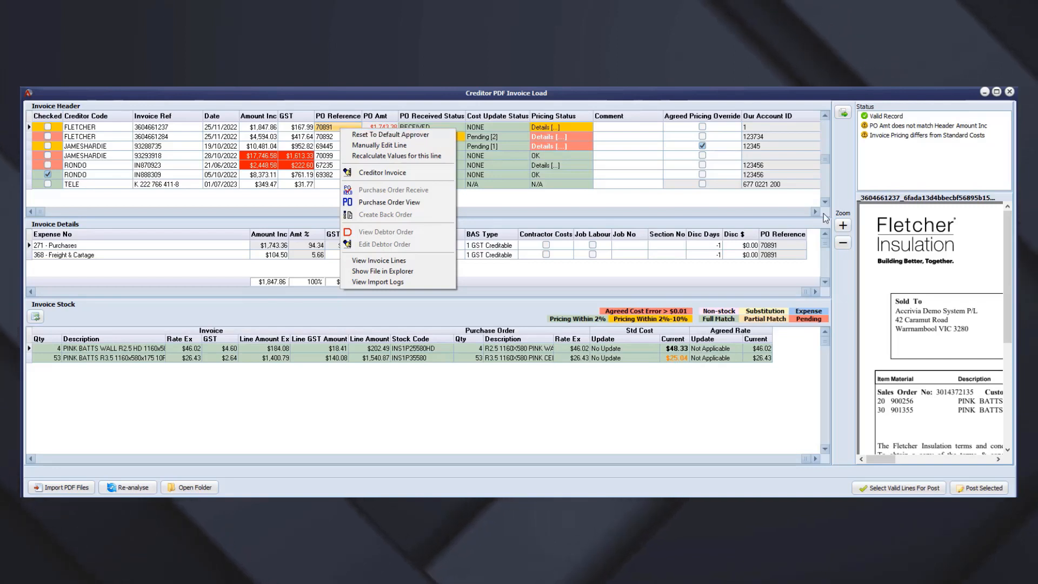
left_click(781, 212)
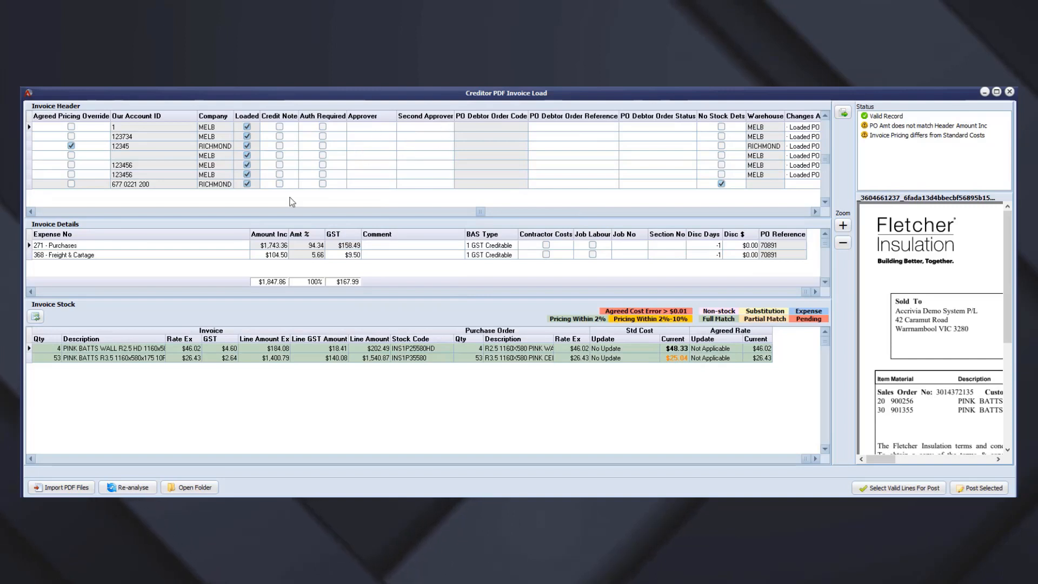
left_click(52, 212)
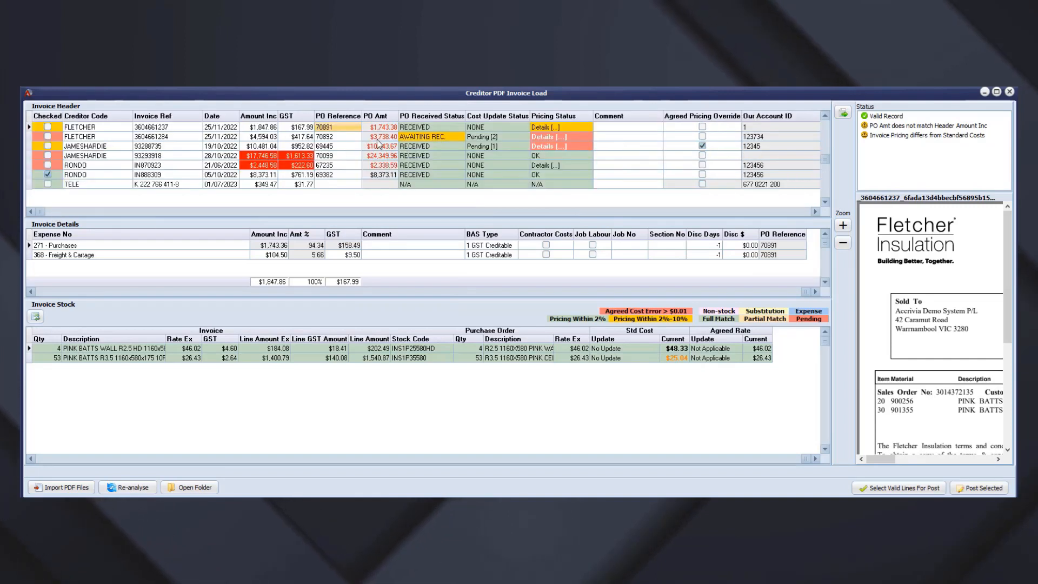
right_click(346, 125)
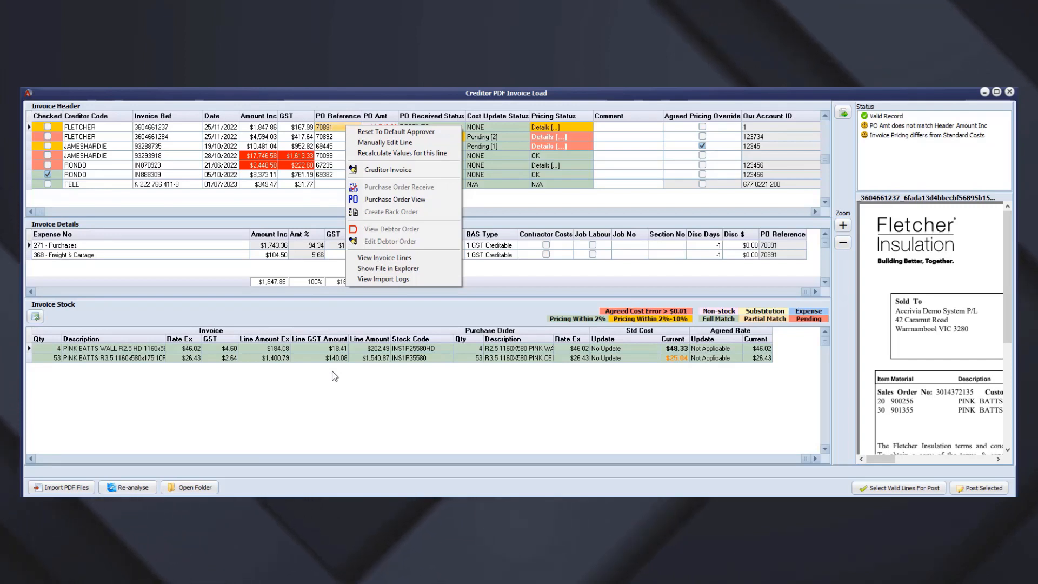
left_click(683, 361)
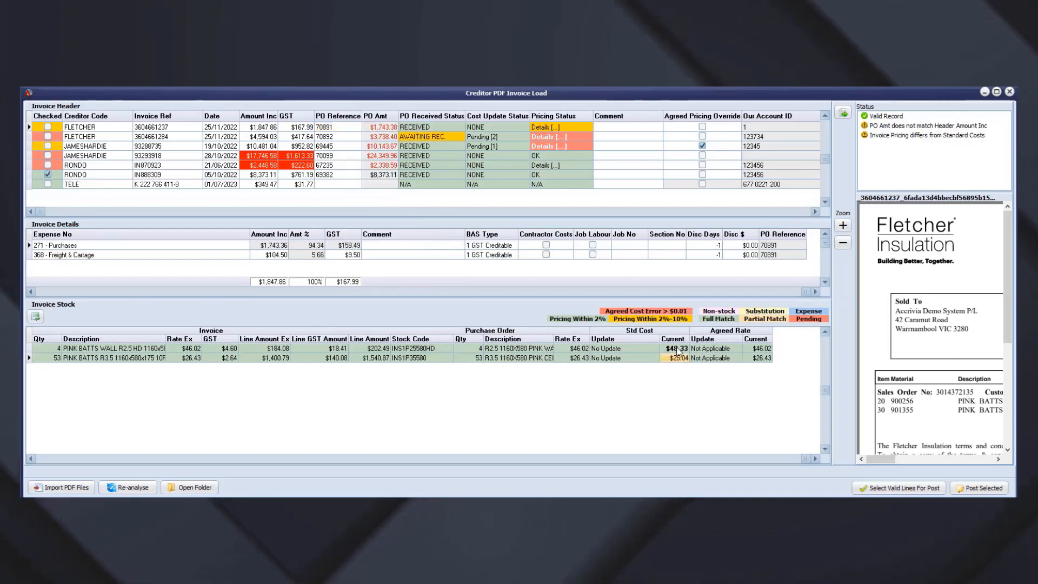
left_click(634, 349)
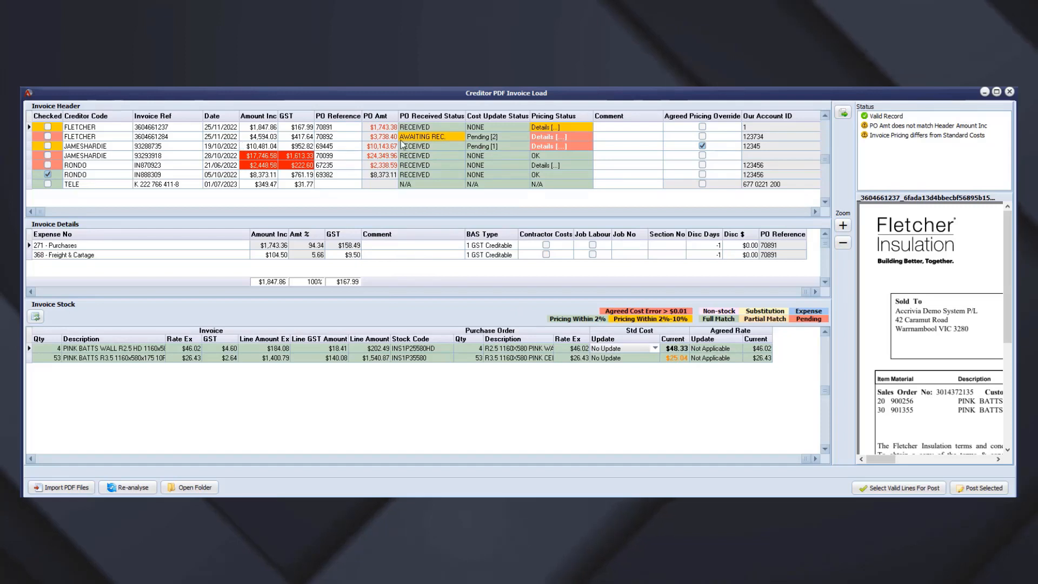
right_click(411, 127)
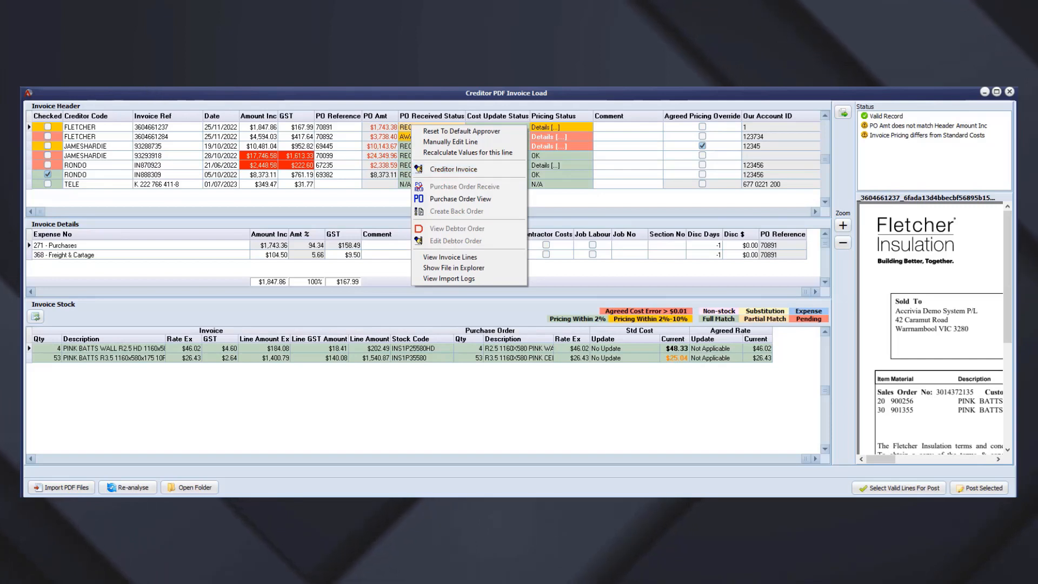
Step: View the purchase order linked to the $1,847.86 FLETCHER invoice, and close the purchase order window
left_click(55, 75)
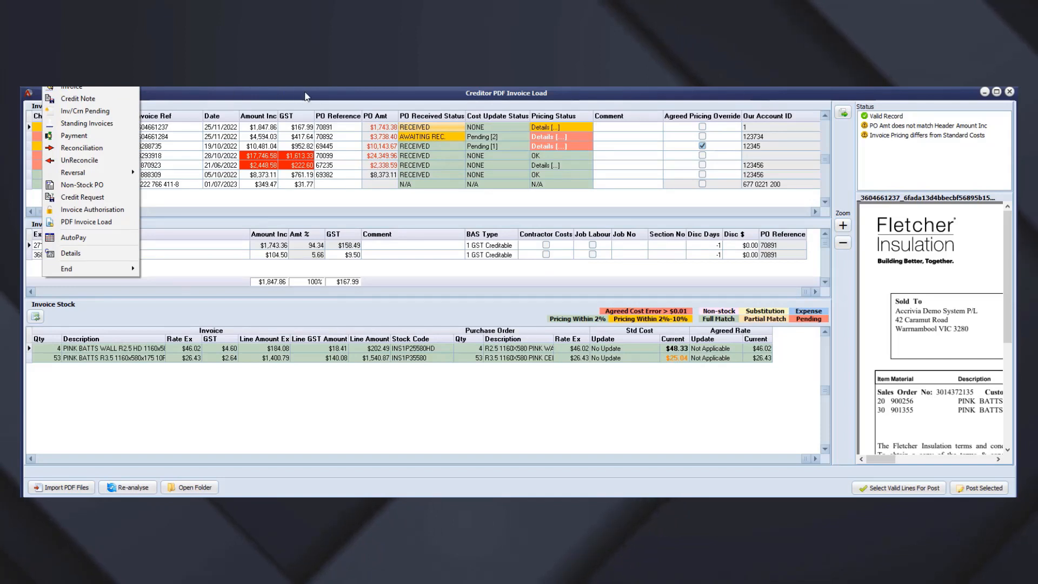
left_click(343, 97)
right_click(352, 130)
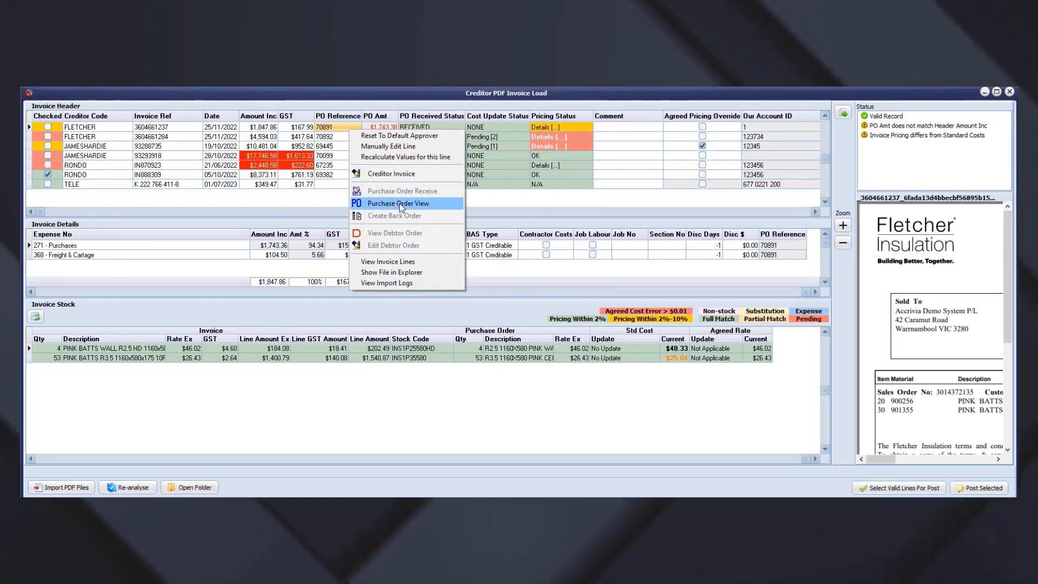
left_click(398, 203)
left_click(142, 79)
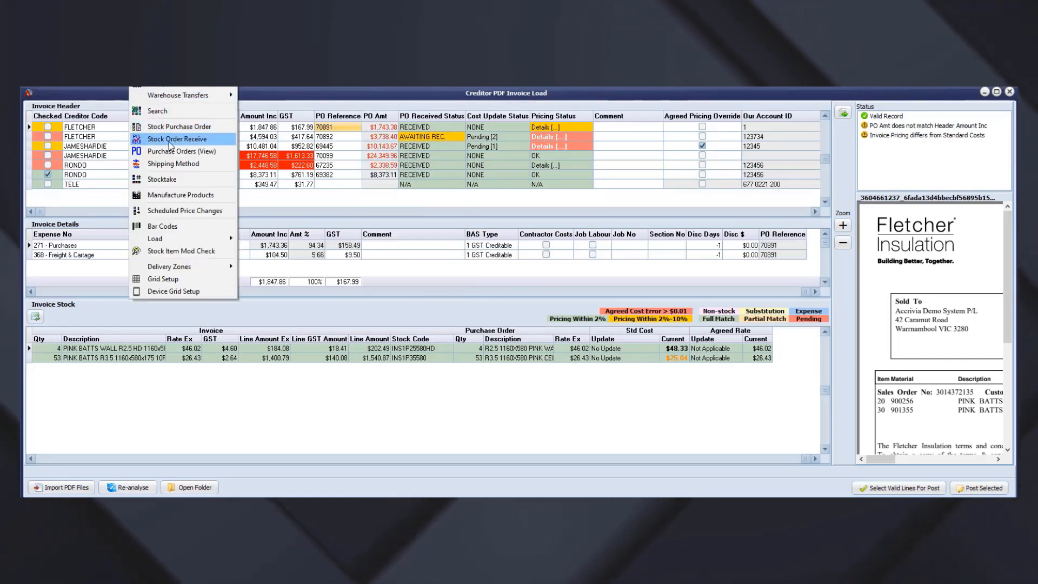
right_click(339, 129)
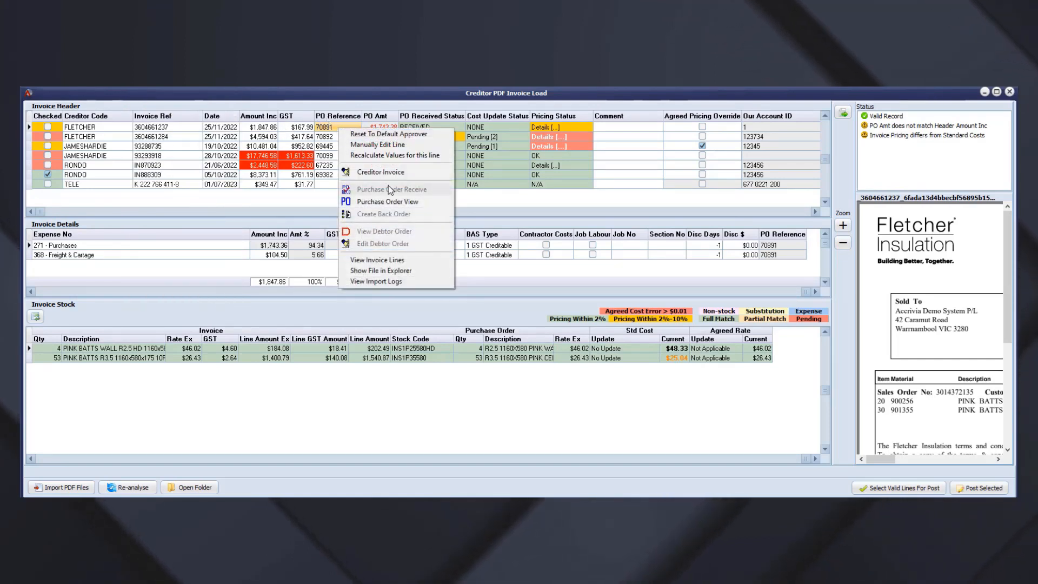
left_click(391, 202)
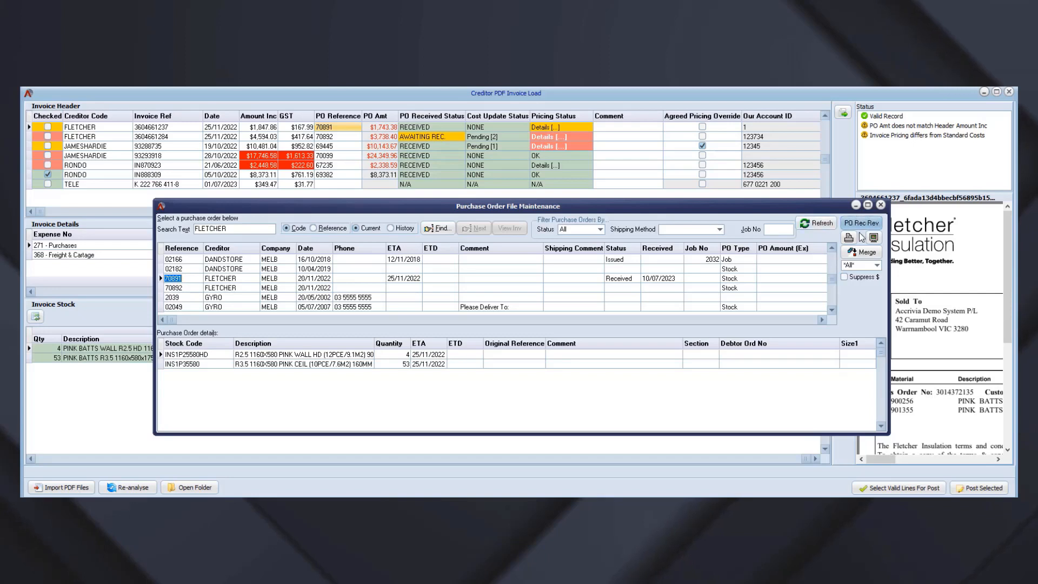
left_click(881, 205)
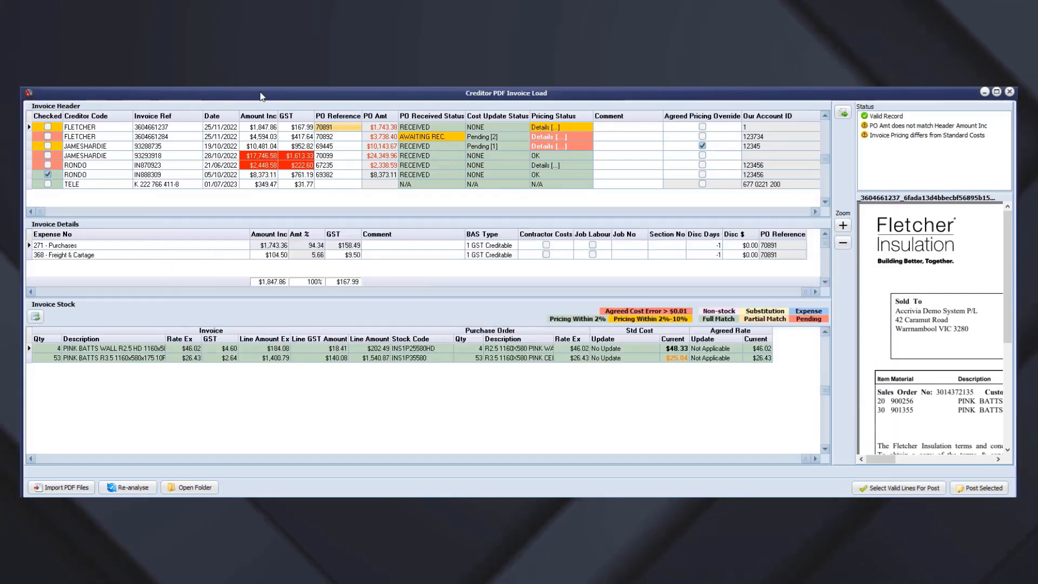
Step: Open Purchase Order Receive for the FLETCHER invoice with the AWAITING REC. status and reposition the receiving window
right_click(434, 137)
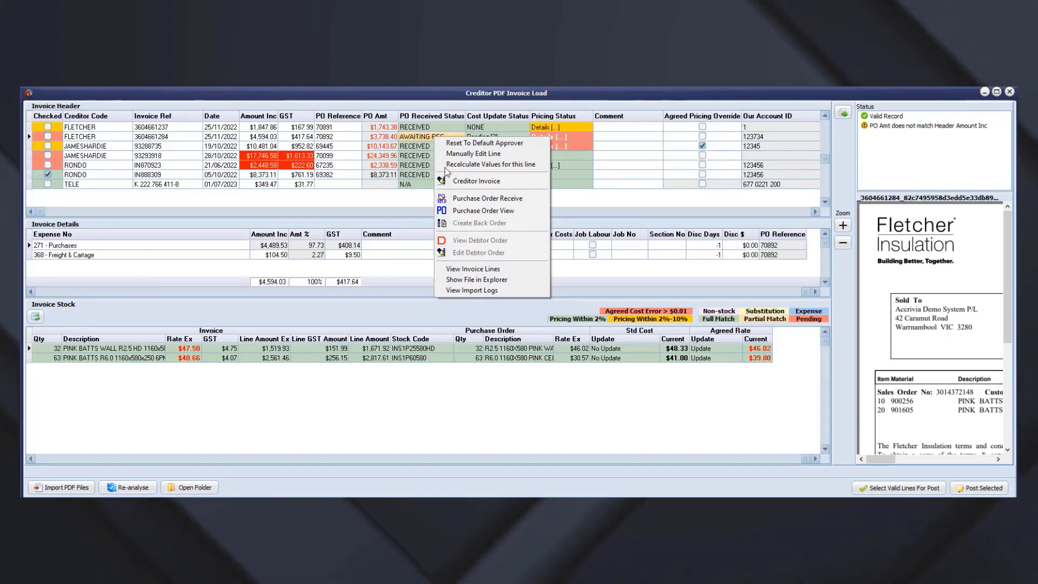
left_click(510, 201)
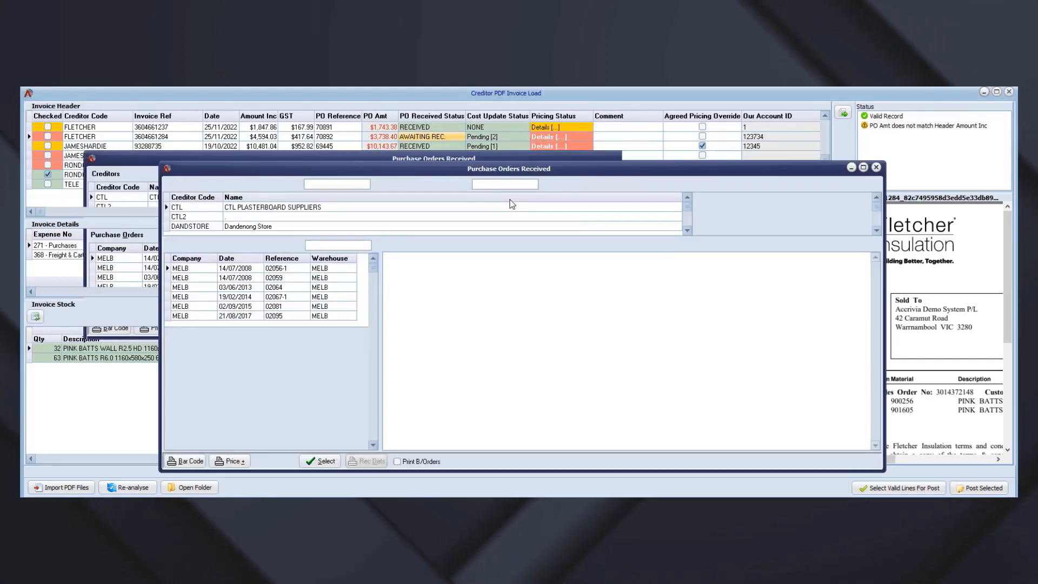
left_click_drag(517, 185, 512, 168)
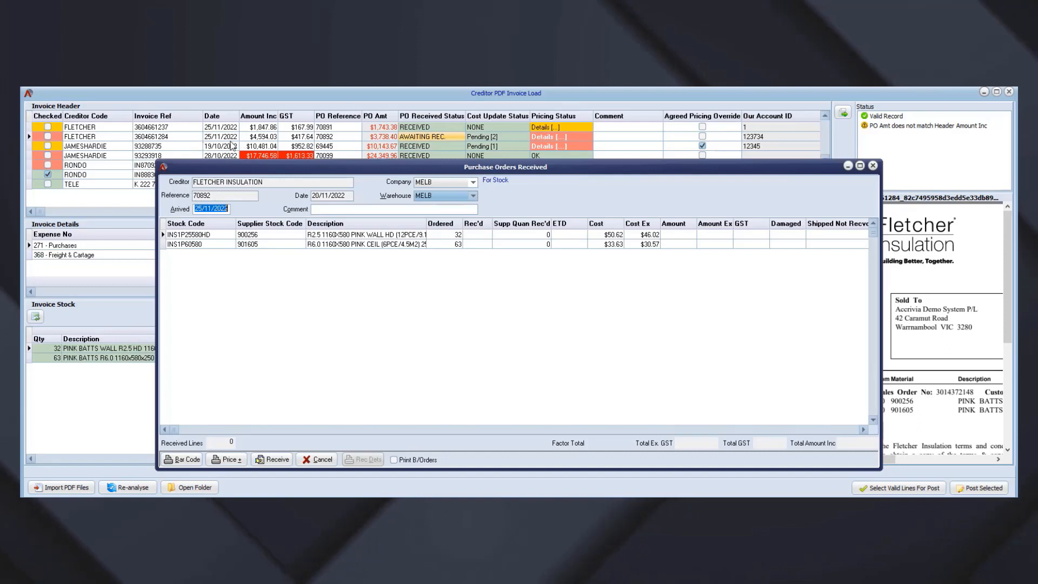
Step: Enter full received quantities of 32 and 63 for the two Fletcher purchase order lines, and cancel the receipt
double_click(469, 236)
double_click(475, 244)
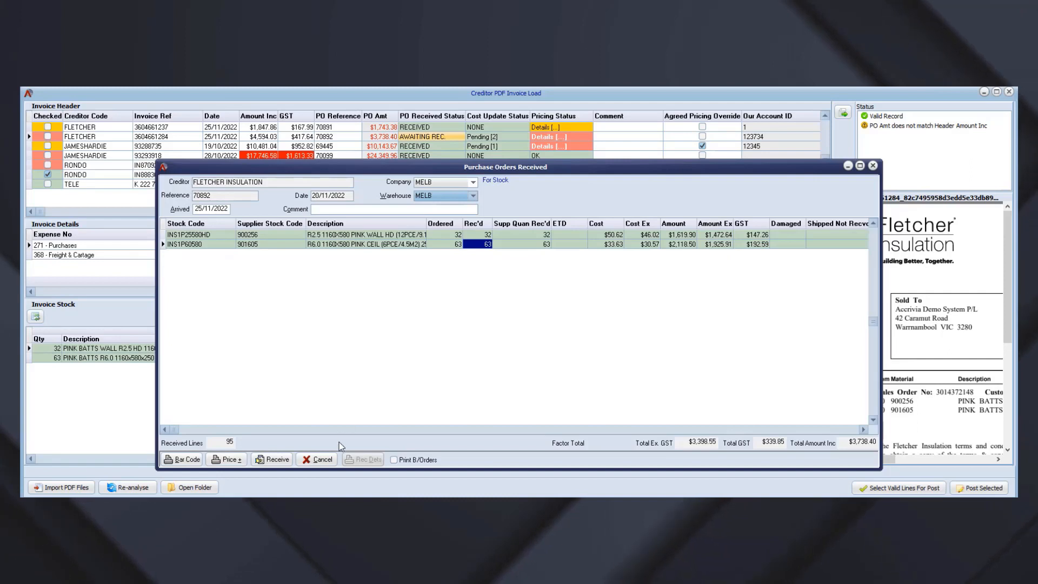
left_click(327, 460)
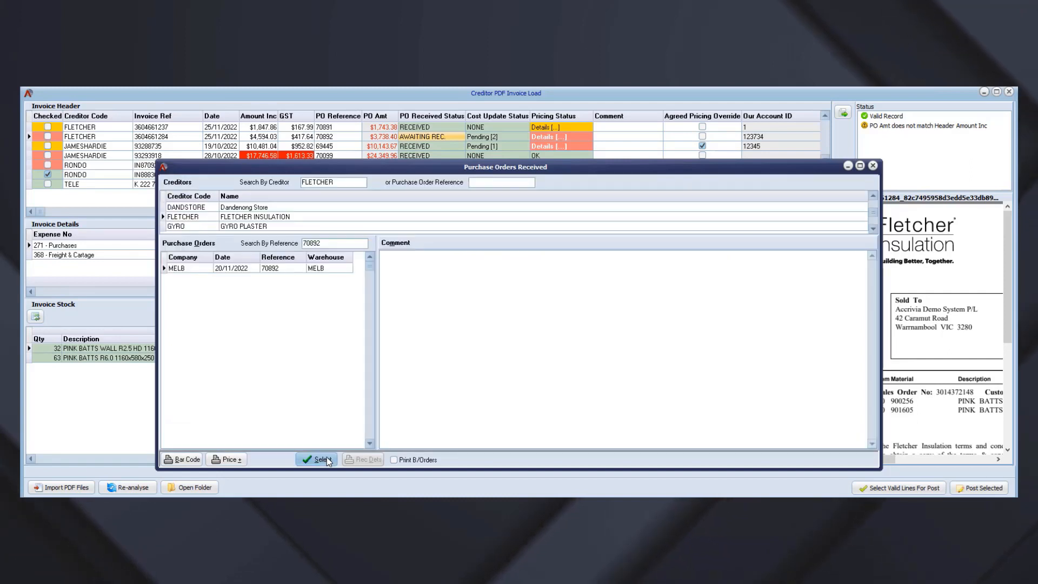
left_click(873, 166)
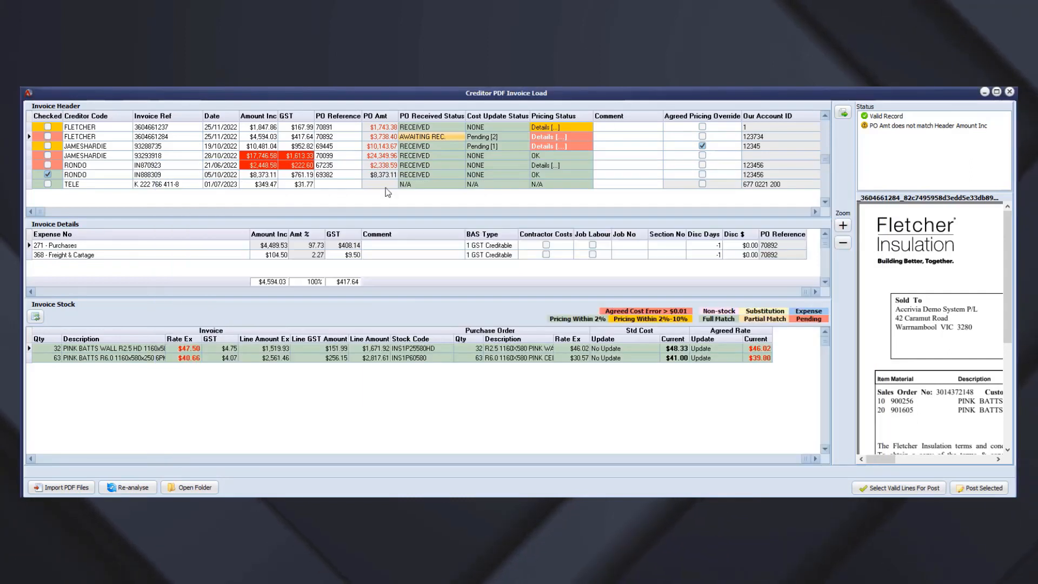
Step: Examine the available line actions and the approver and debtor order columns for the Fletcher invoice awaiting receipt
right_click(430, 143)
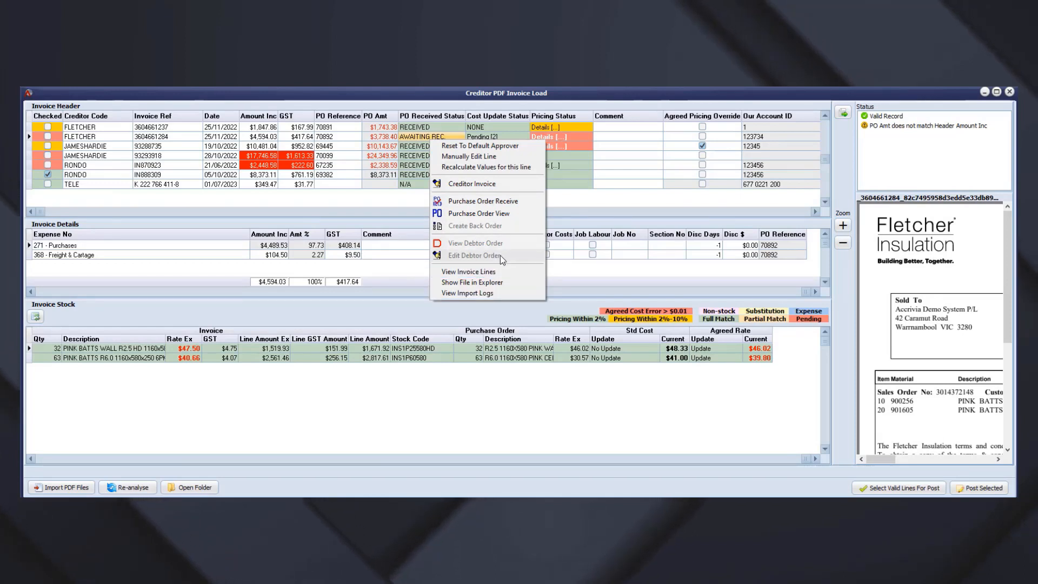
left_click(769, 212)
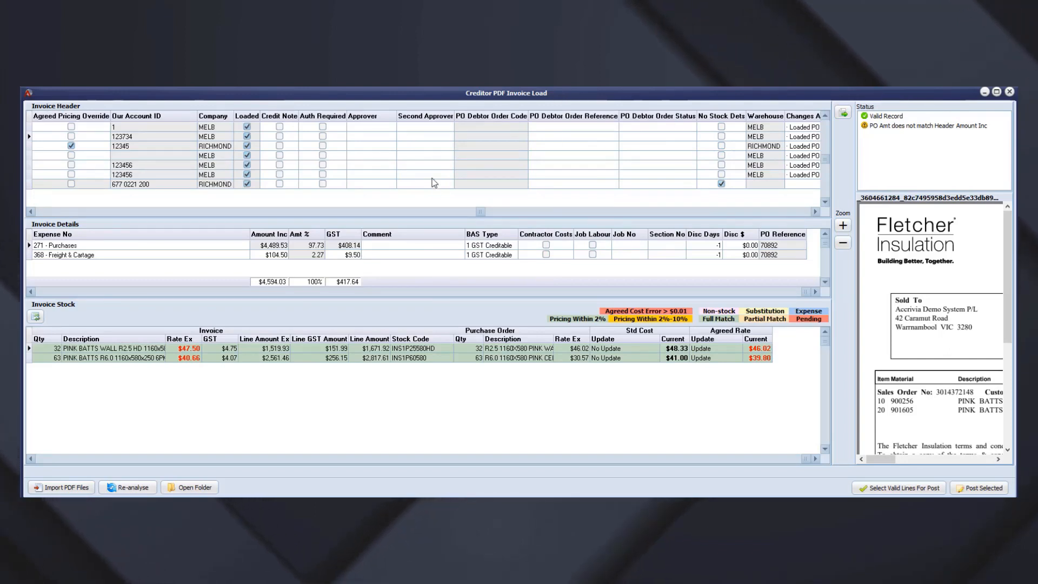
left_click(359, 143)
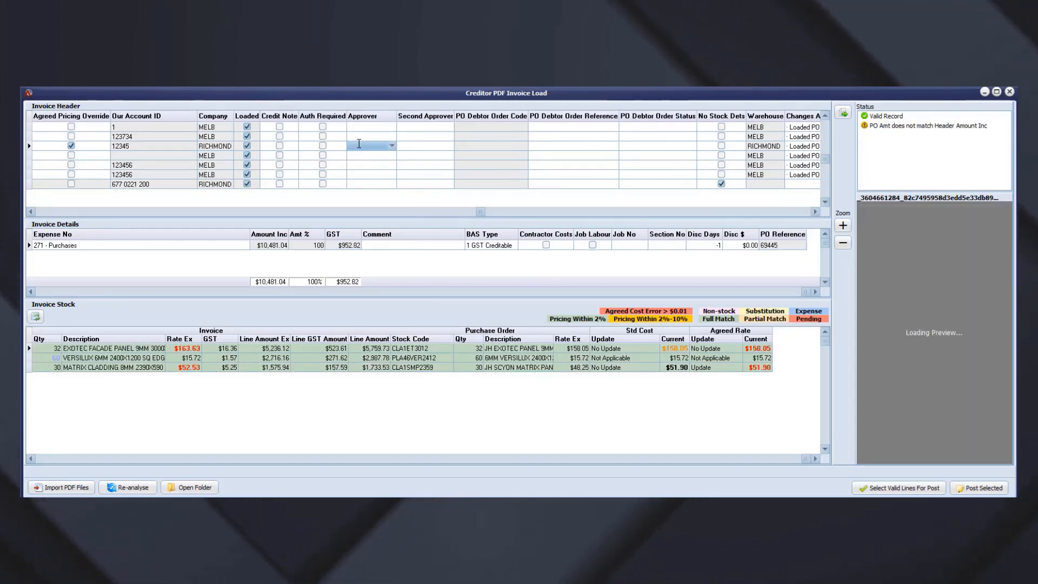
right_click(419, 138)
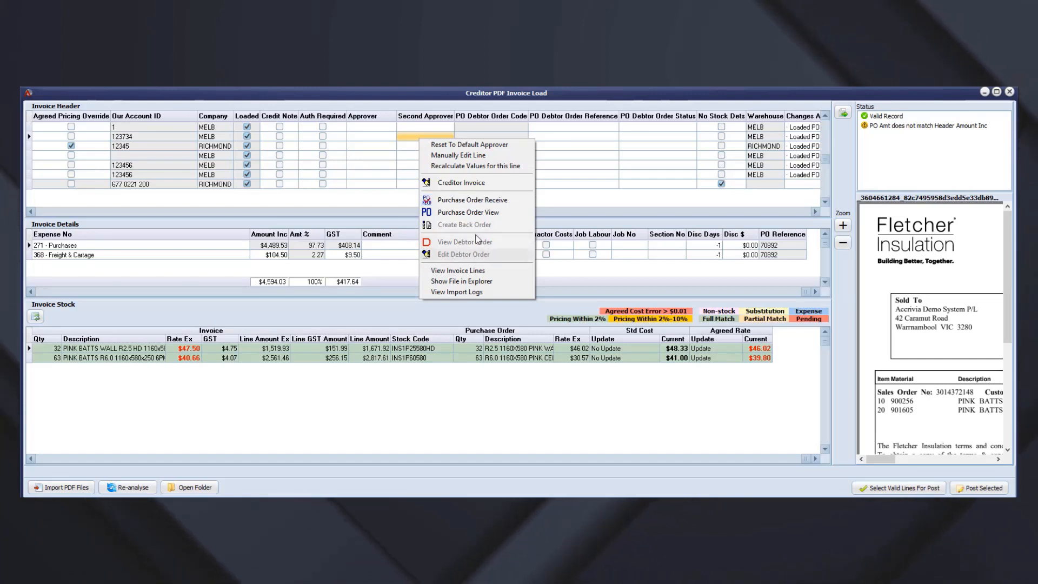
left_click(87, 71)
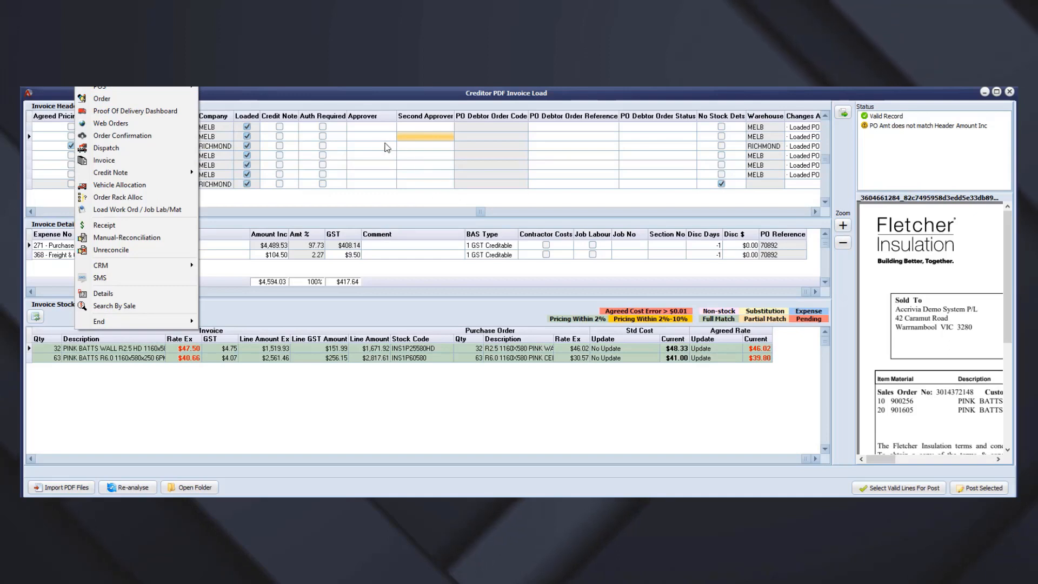
left_click(375, 138)
left_click(59, 211)
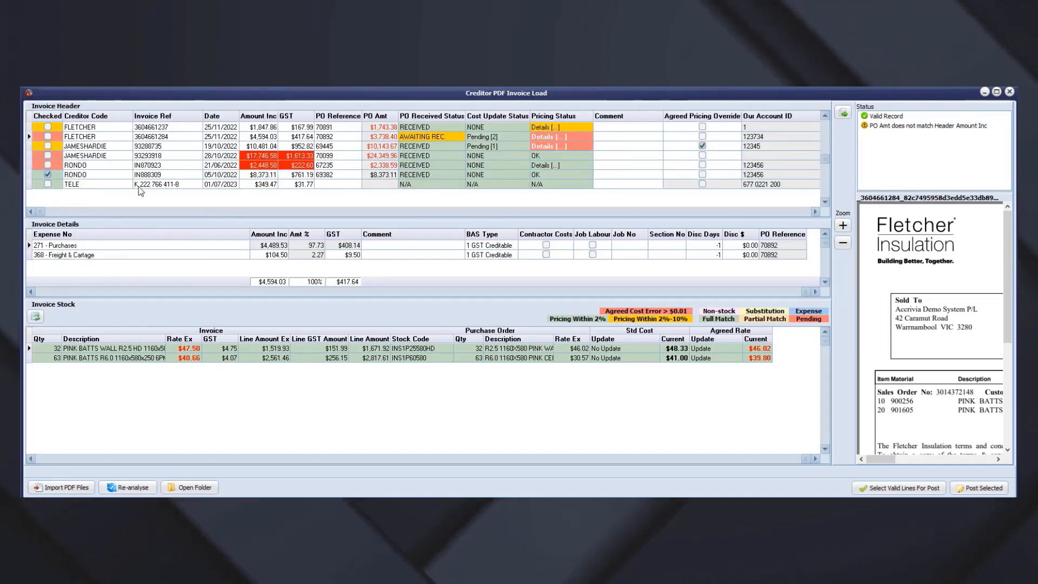
Step: View the PDF invoice lines of the Fletcher invoice awaiting receipt, close them, and check the line's import log option
right_click(352, 138)
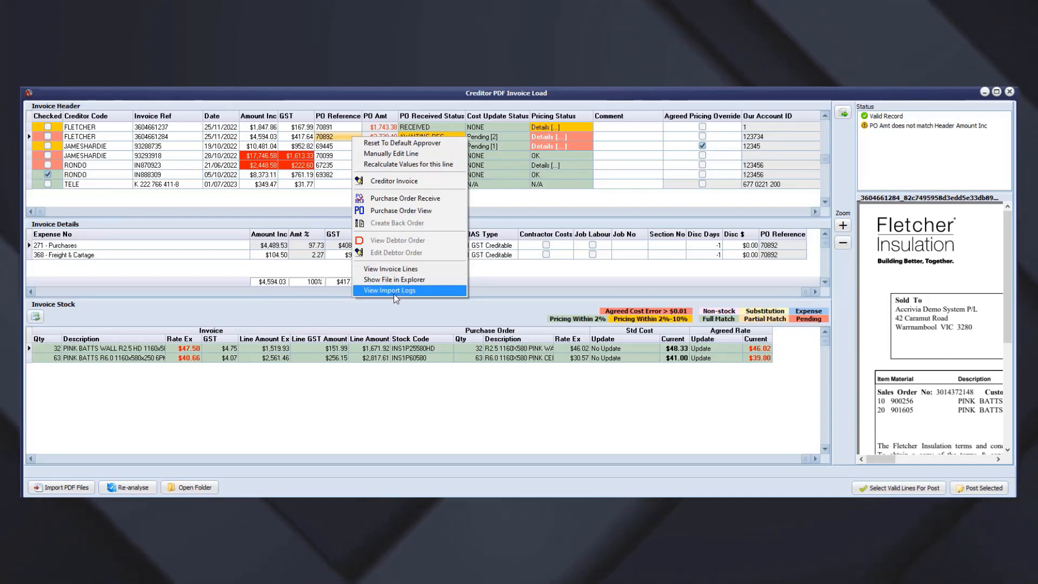
left_click(408, 269)
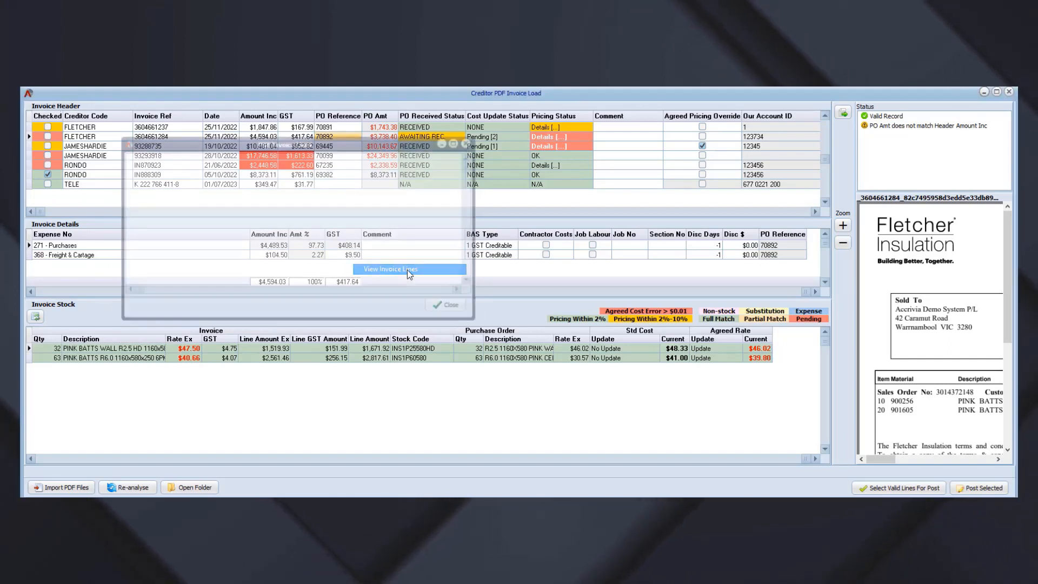
left_click_drag(365, 147, 428, 184)
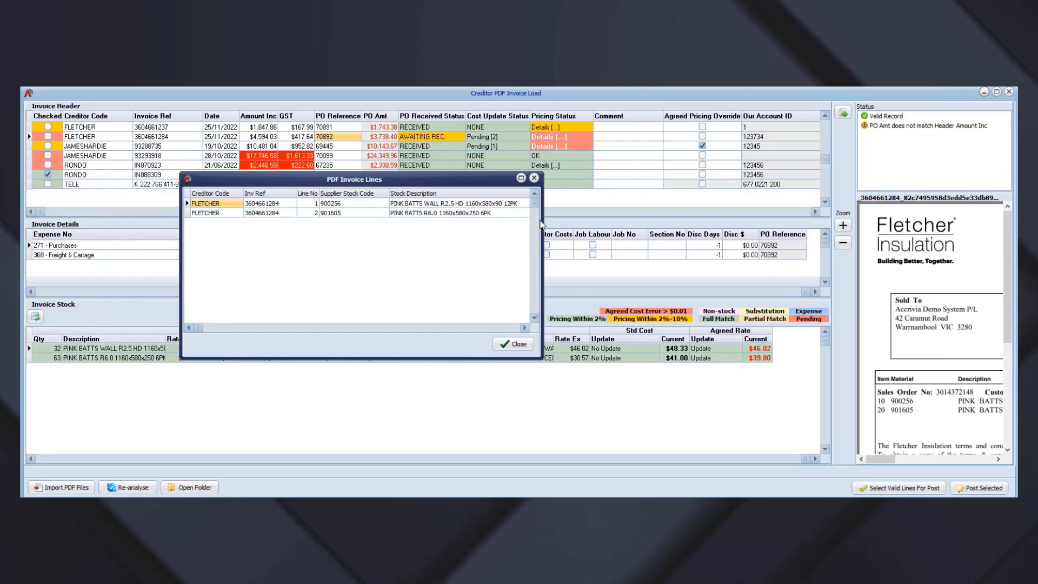
left_click(534, 177)
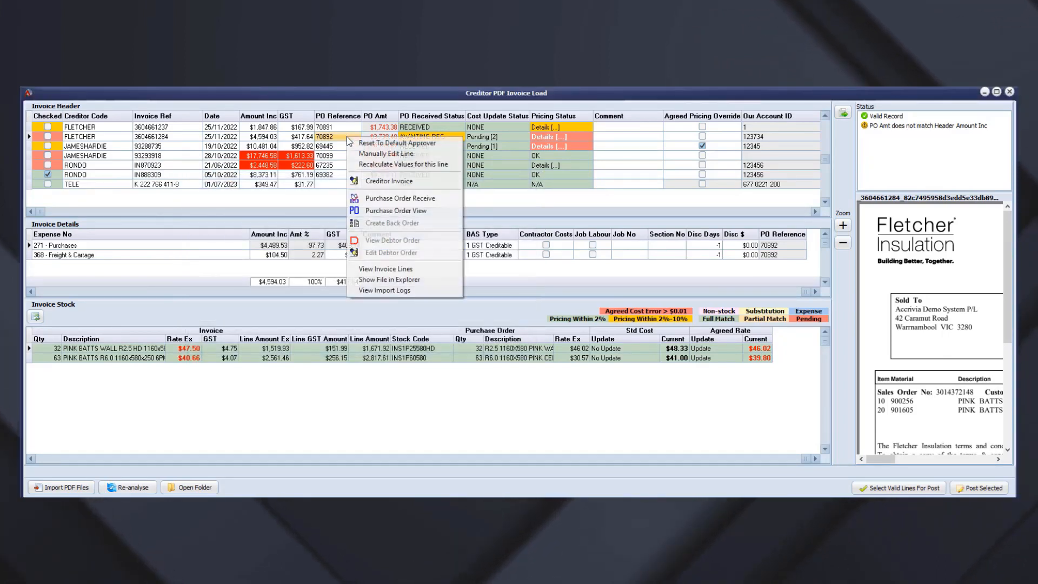
right_click(348, 138)
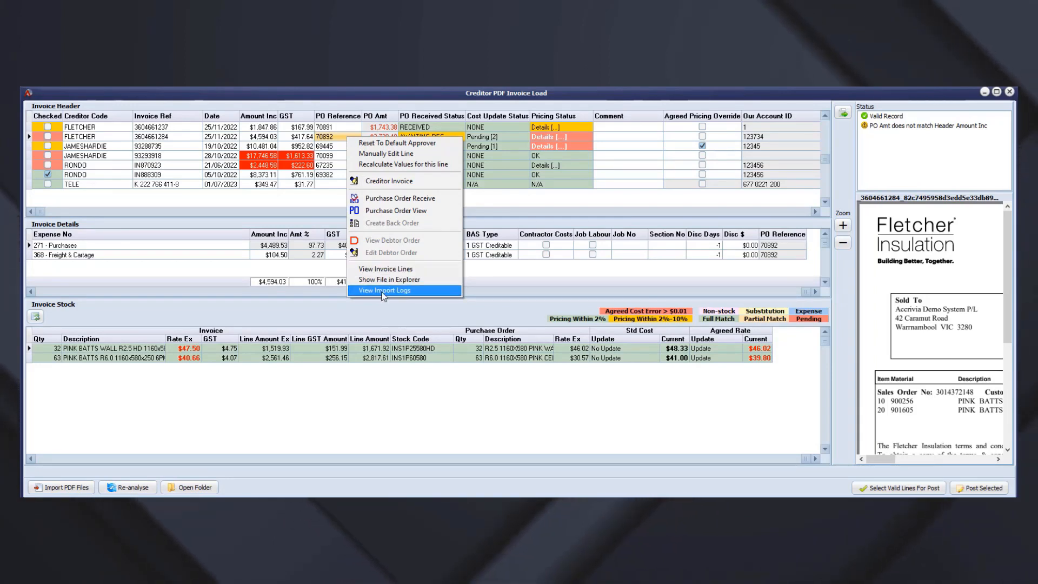
Step: Review the status messages and stock matching of the unchecked JamesHardie, Fletcher and Rondo invoices for errors preventing posting
left_click(331, 146)
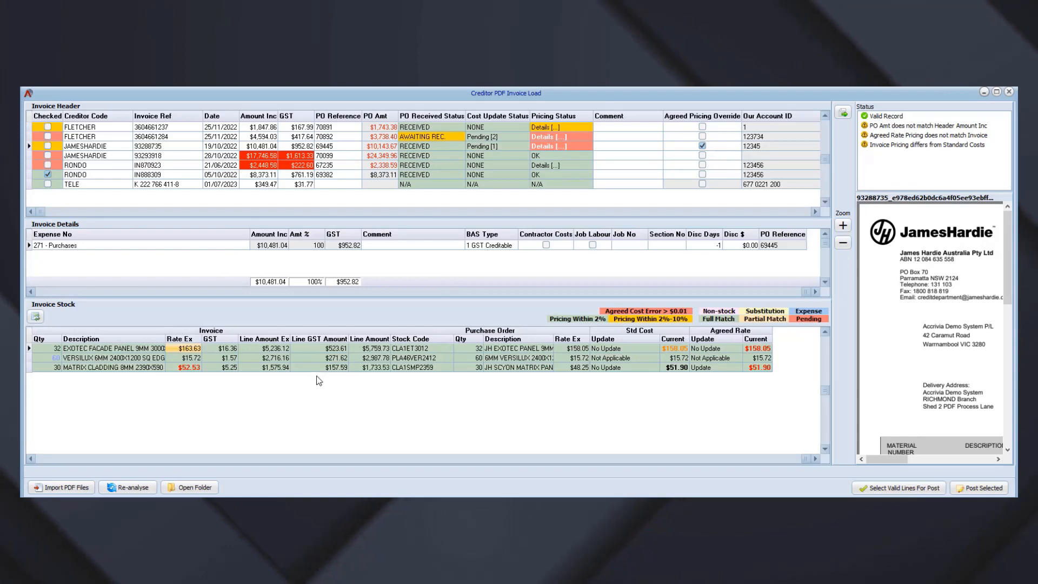
left_click(326, 359)
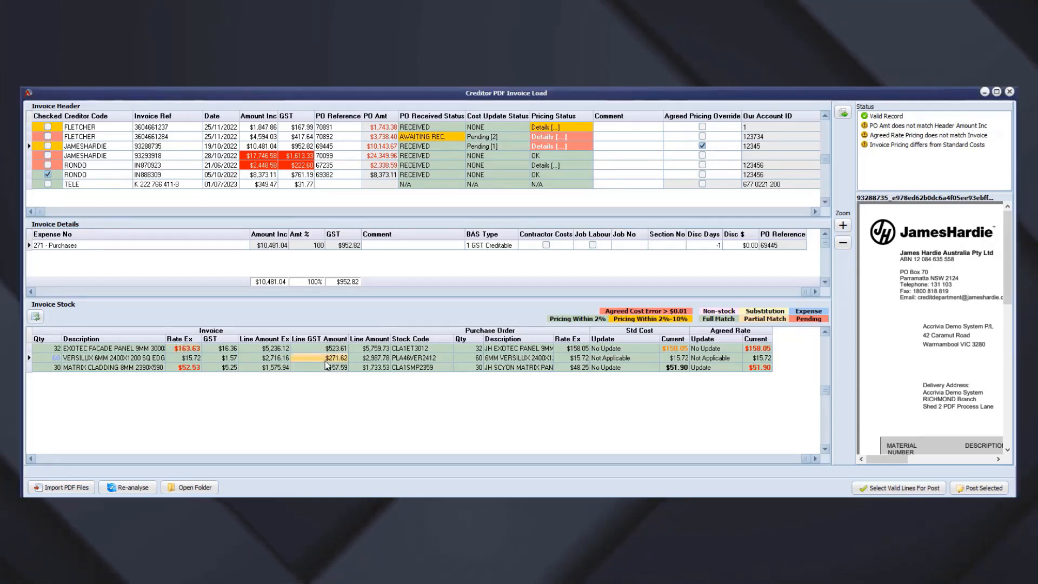
left_click(110, 128)
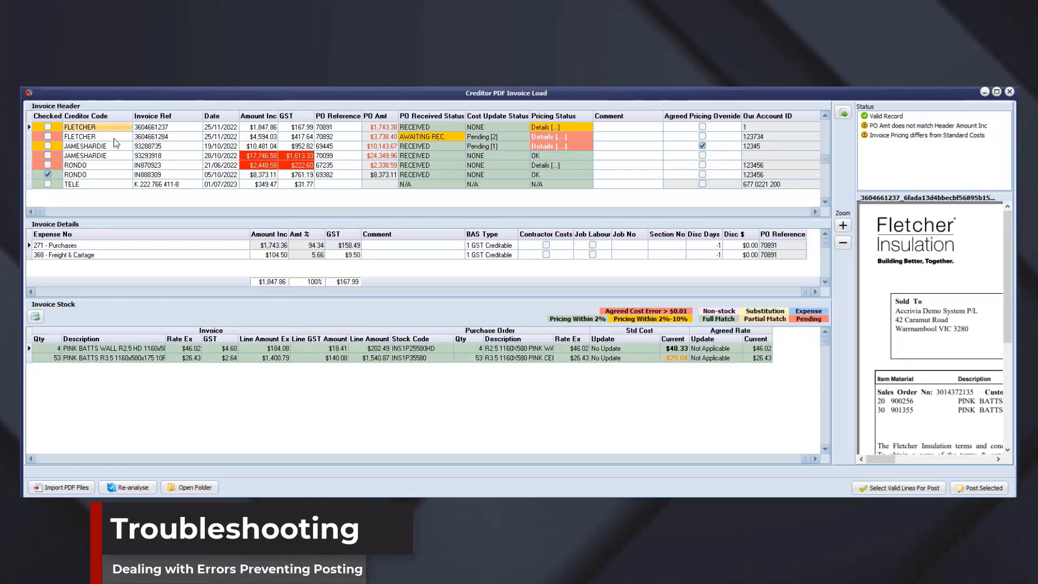
left_click(439, 138)
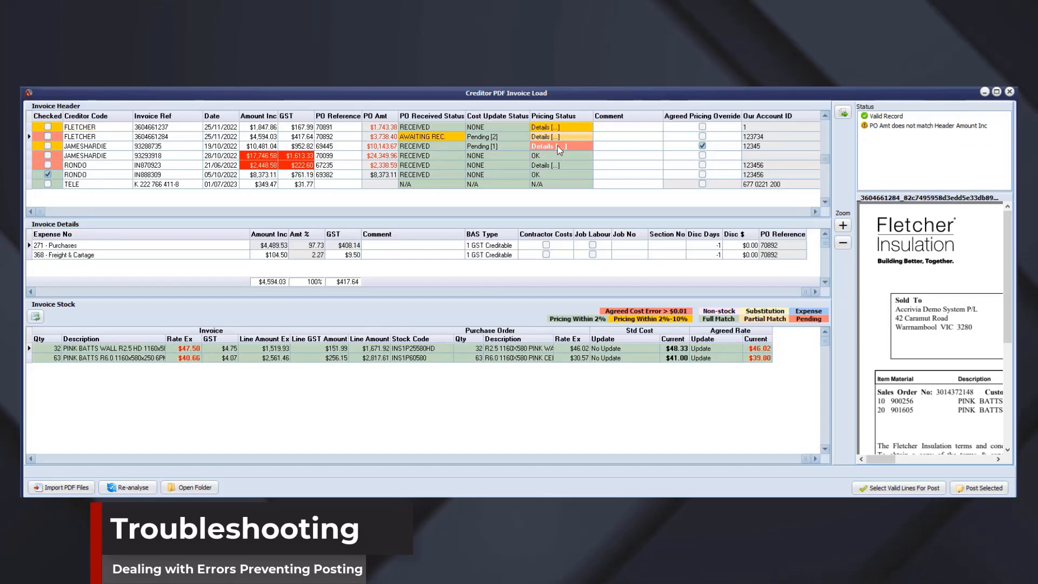
left_click(83, 163)
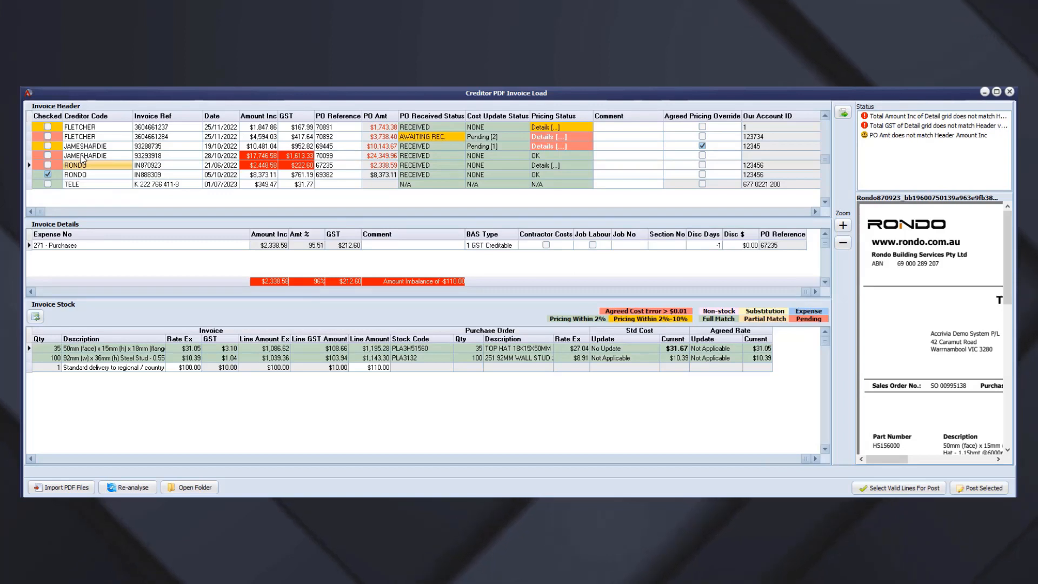
left_click(83, 155)
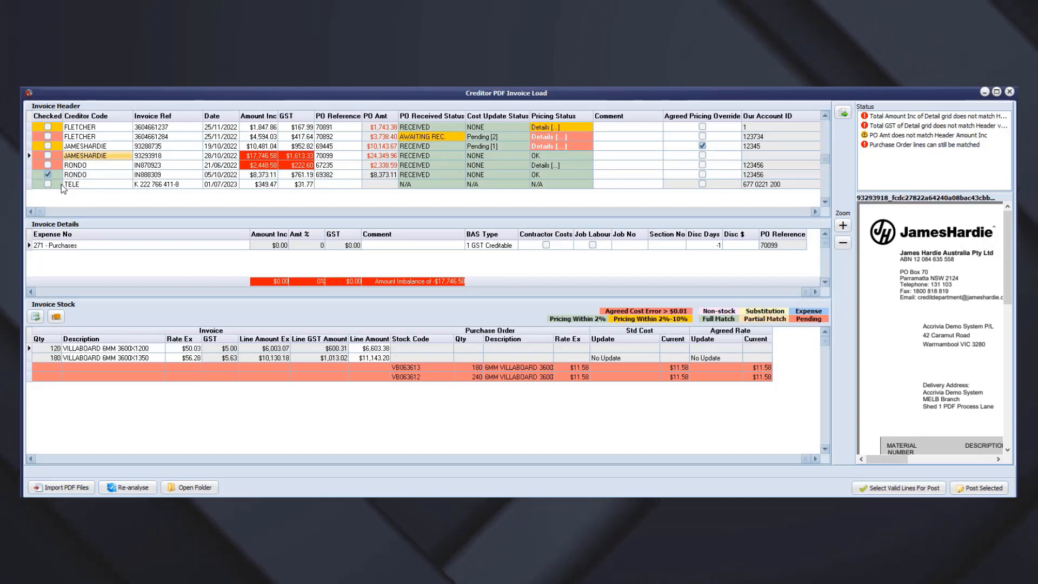
Step: Try marking the first Fletcher invoice as checked for posting, and clear the mark again
left_click(107, 128)
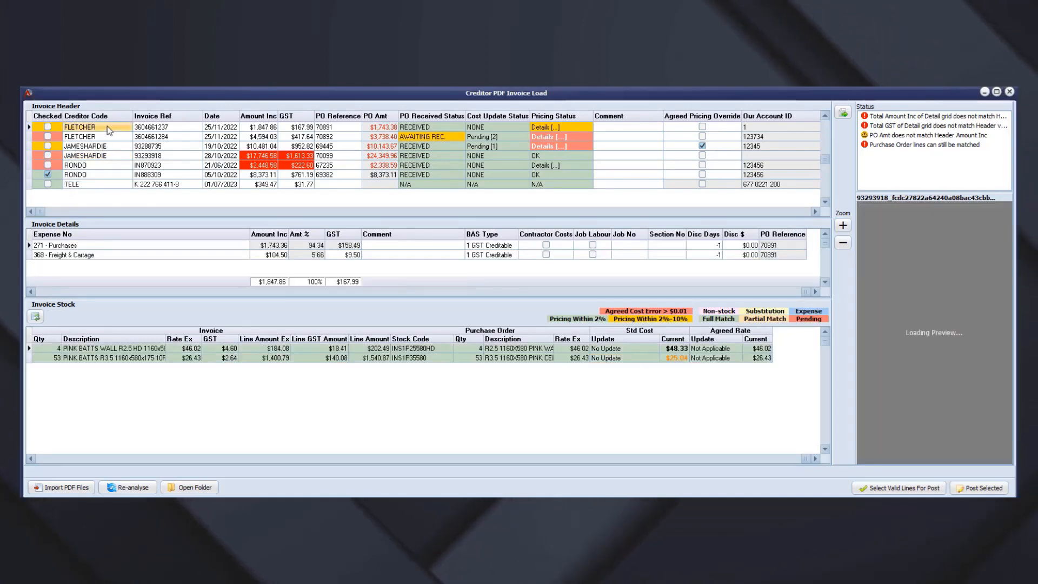
left_click(56, 129)
left_click(83, 128)
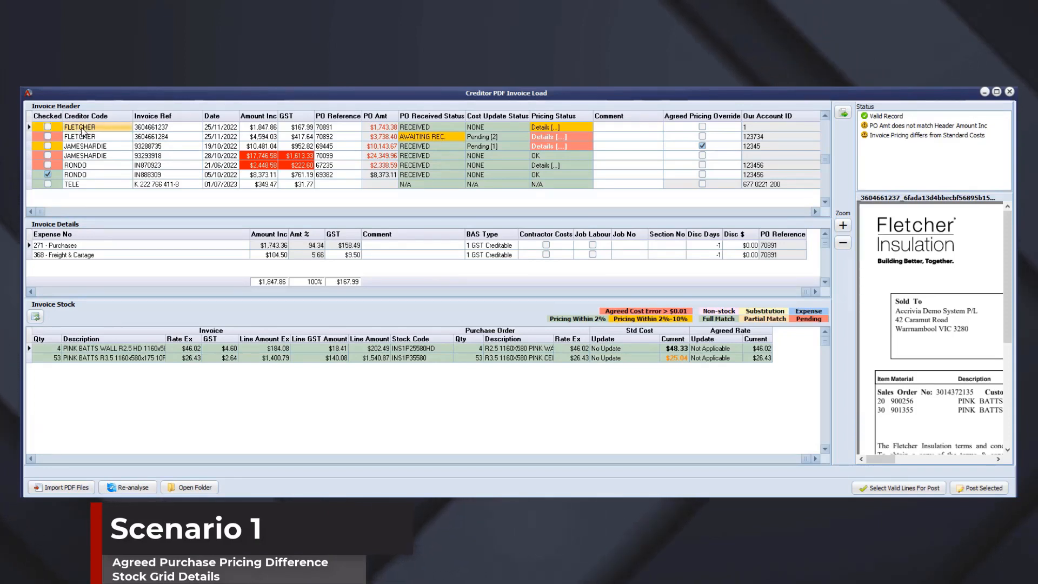
left_click(49, 127)
left_click(83, 137)
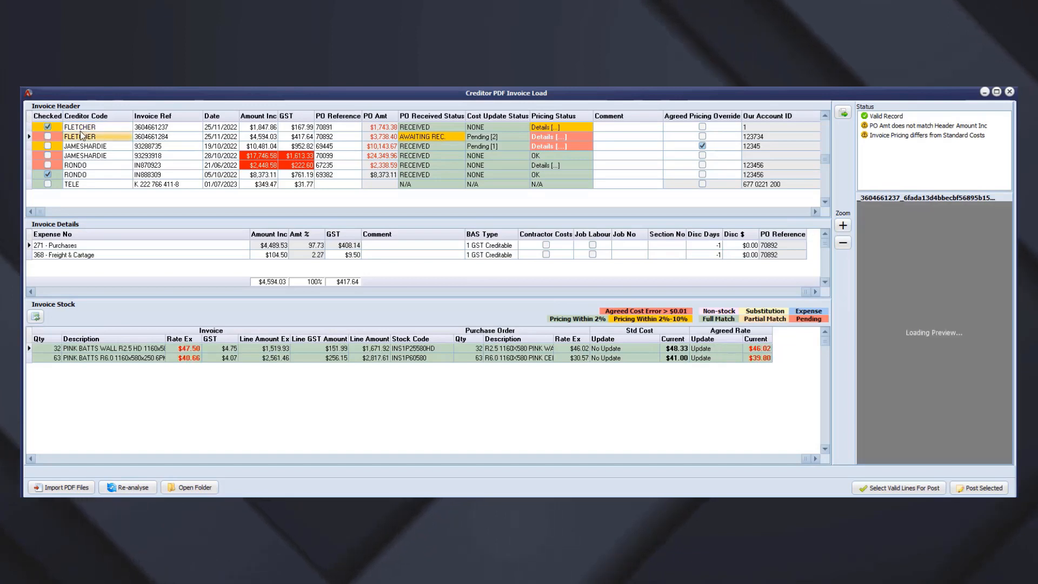
left_click(83, 128)
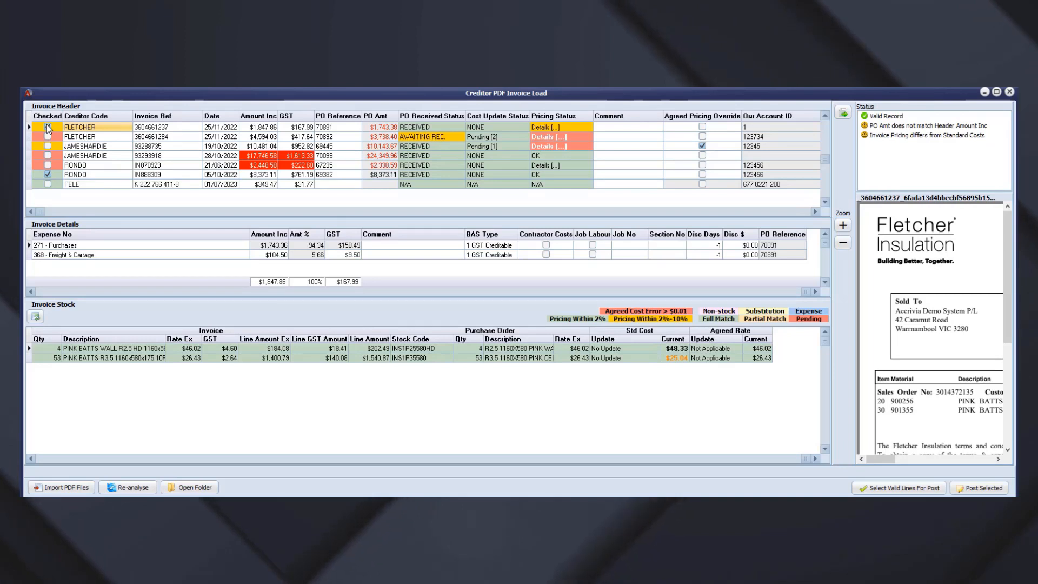
left_click(47, 127)
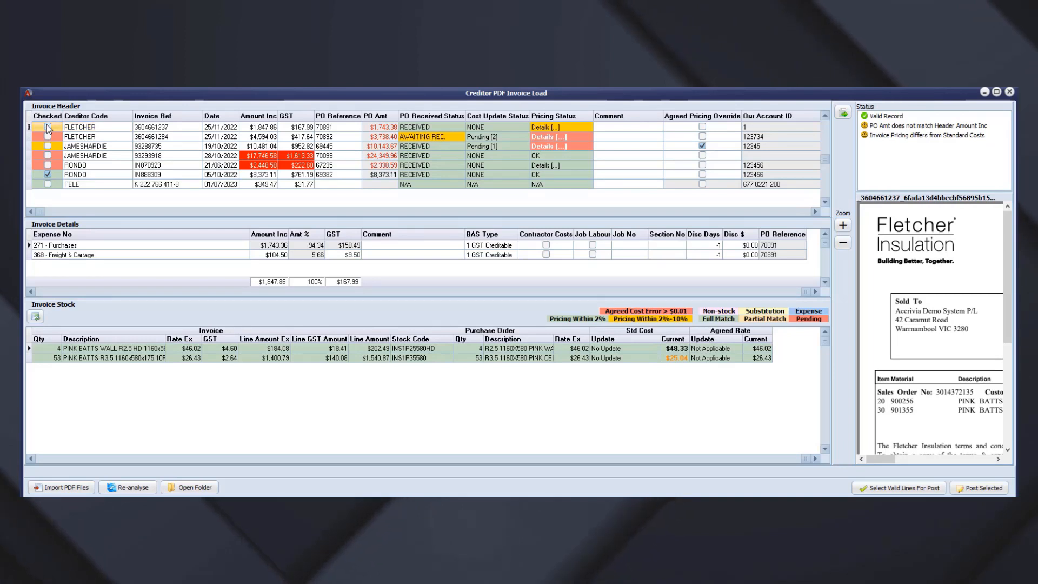
Step: Compare the invoice rate of the second Fletcher invoice's wall batts line with its current standard cost and agreed rate
left_click(93, 138)
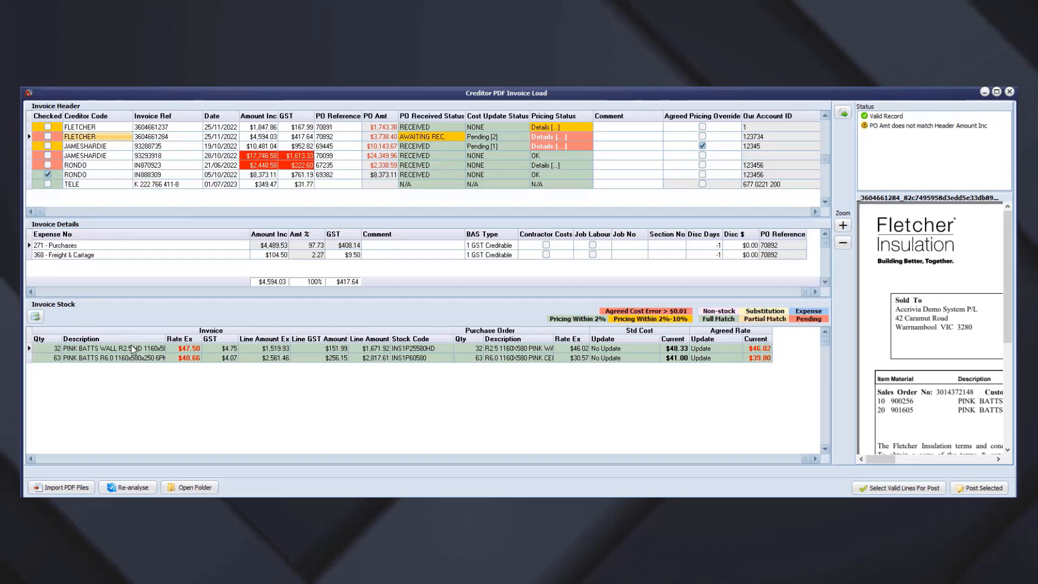
left_click(192, 349)
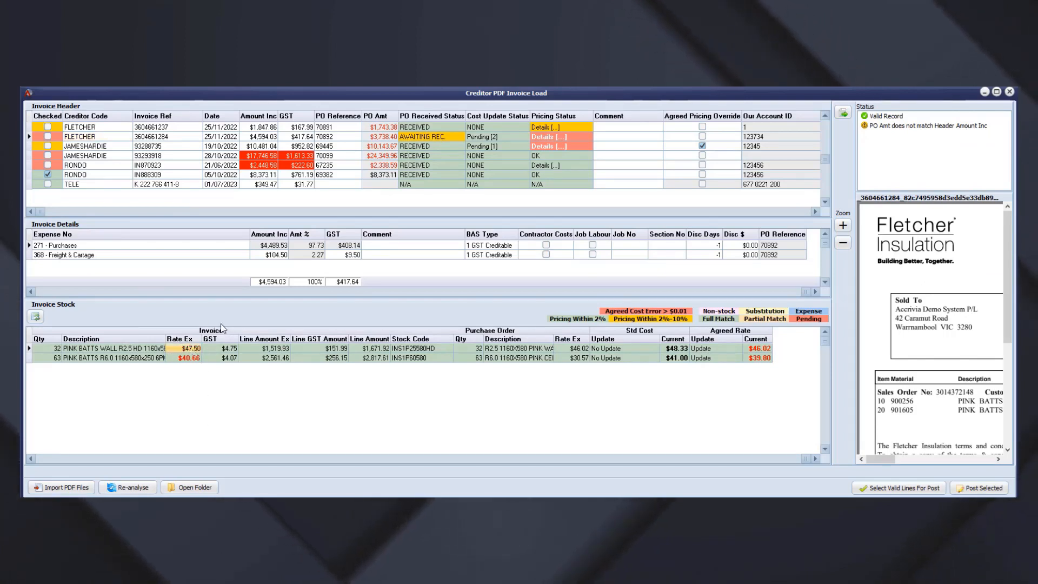
left_click(680, 349)
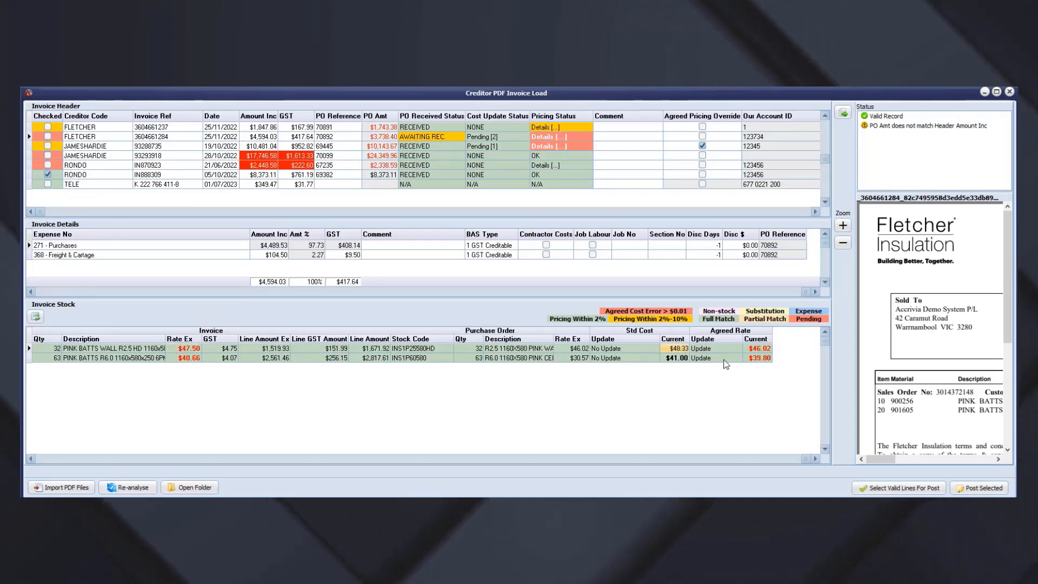
key("Right")
key("Right")
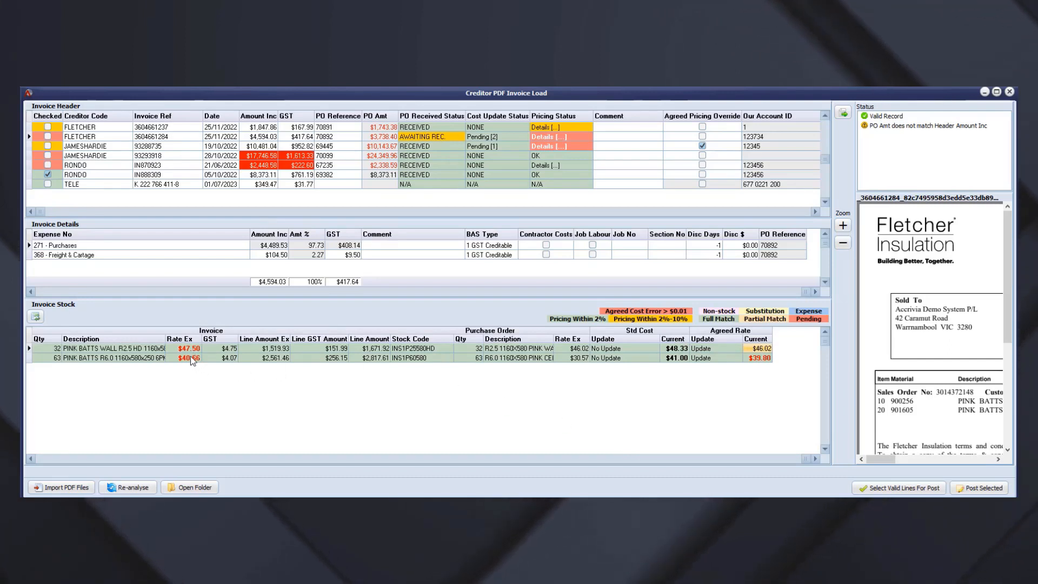
Step: Inspect the checked Rondo invoice's pricing, and compare the first Fletcher invoice's rates with the current standard costs and their update settings
left_click(154, 174)
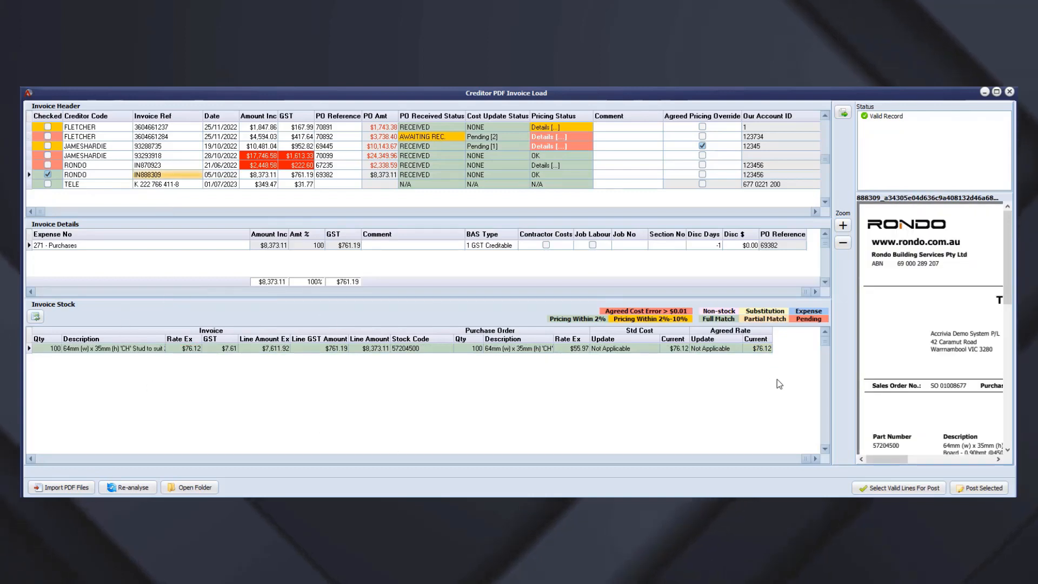
left_click(181, 128)
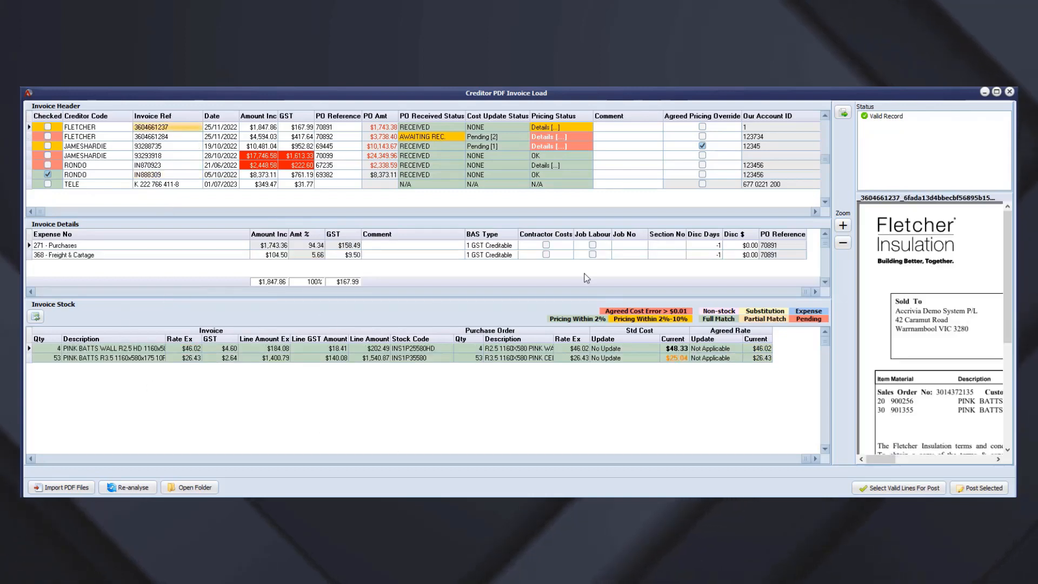
left_click(678, 358)
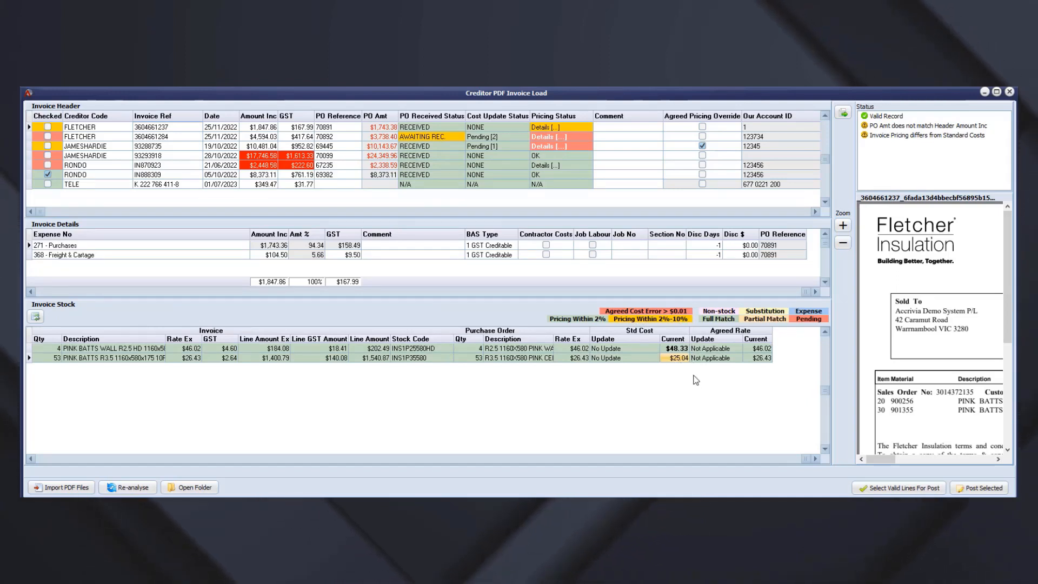
left_click(679, 349)
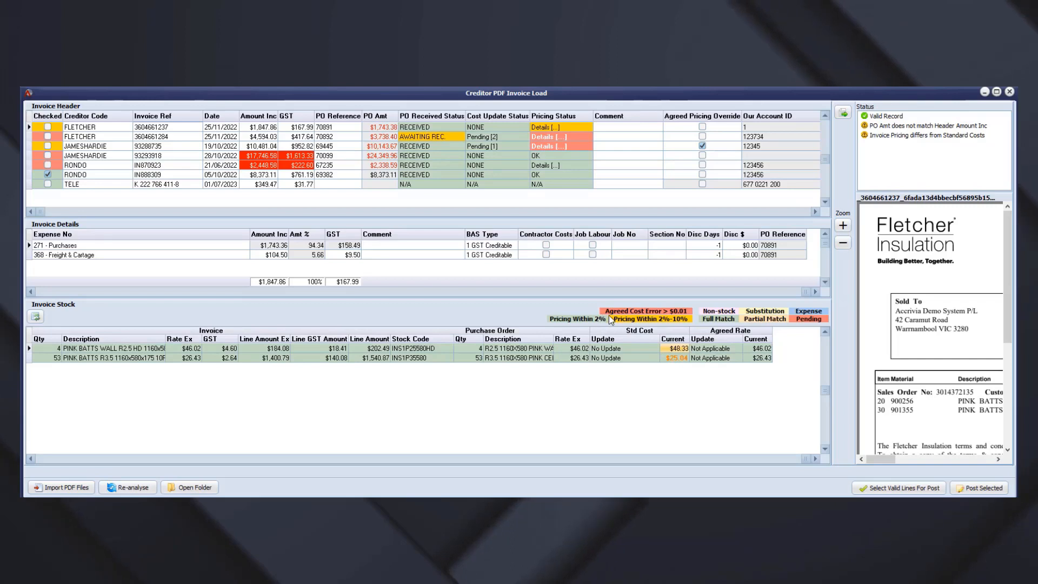
left_click(670, 358)
left_click(646, 349)
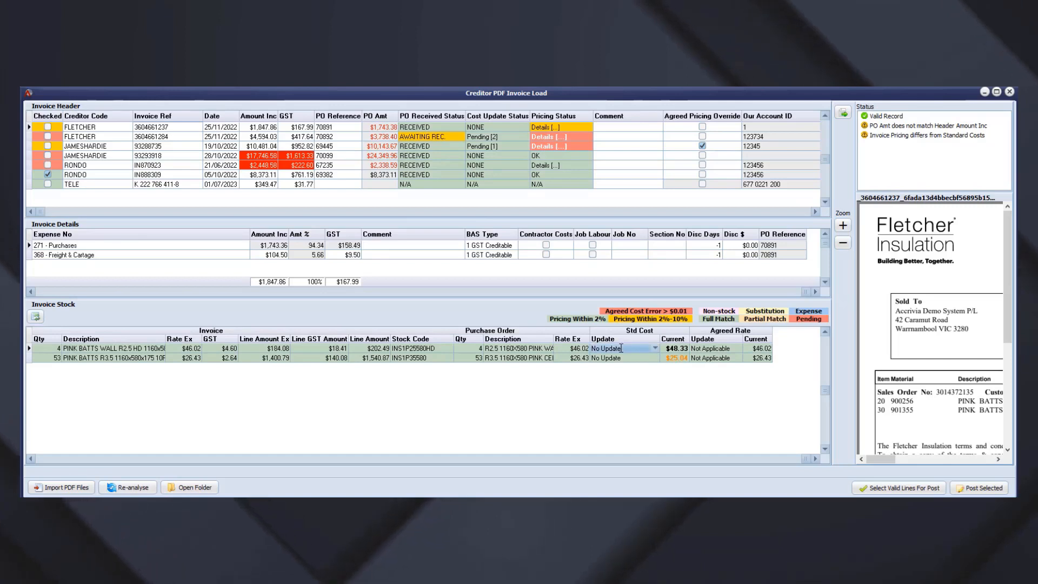
left_click(680, 358)
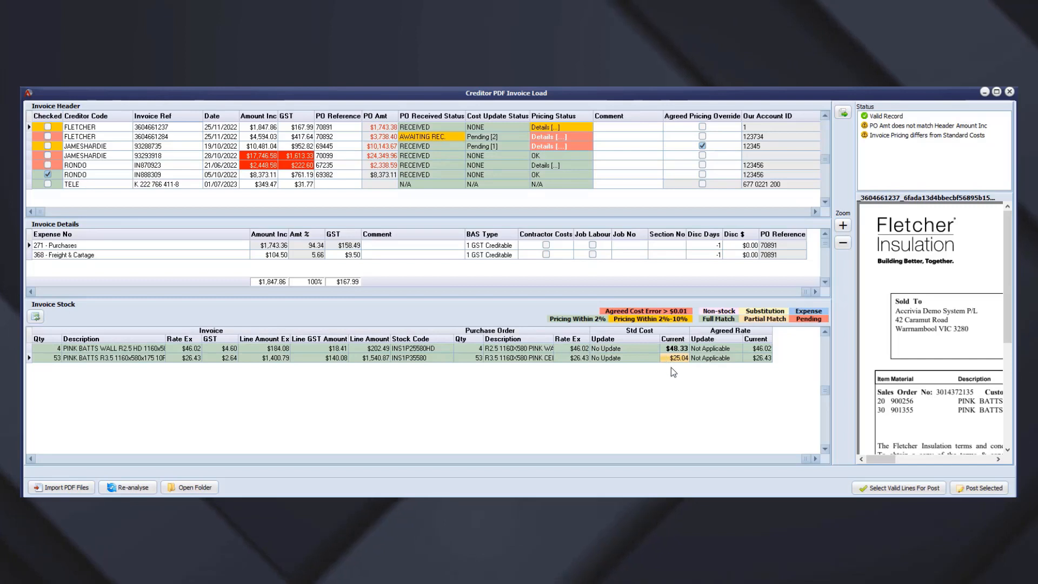
Step: Compare the invoice rates of the first Fletcher invoice's wall and ceiling batts with their current standard costs once more
left_click(186, 359)
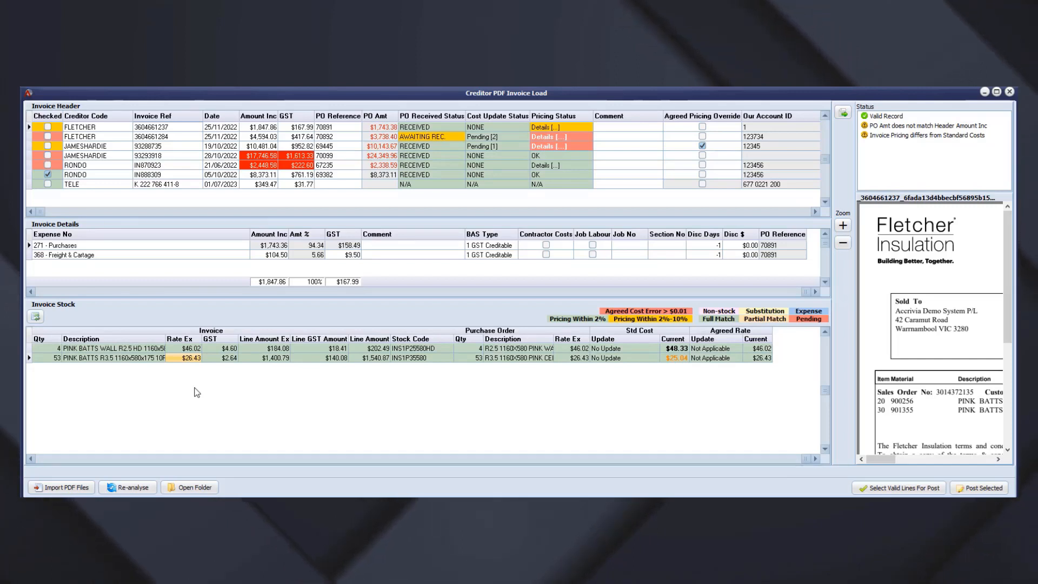
left_click(683, 349)
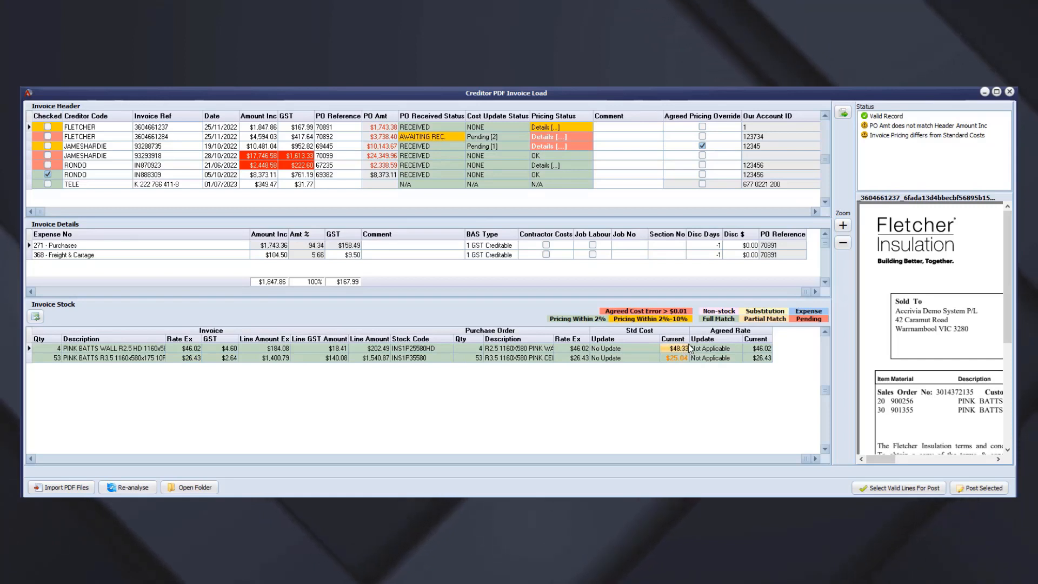
left_click(185, 348)
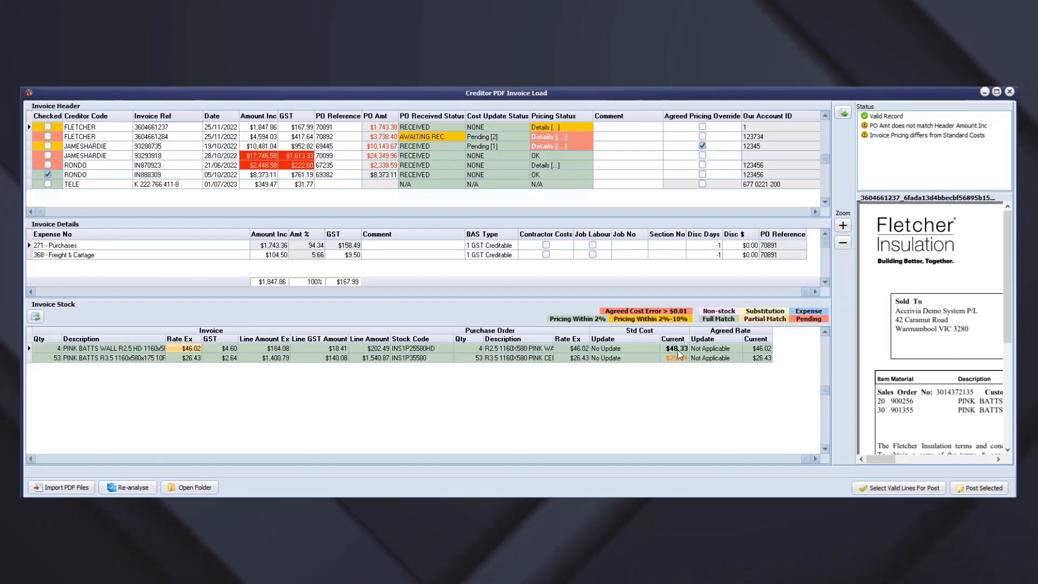
Step: Review the first Fletcher invoice's pricing difference details for stock codes INS1P25580HD and INS1P35580, and close them
left_click(552, 127)
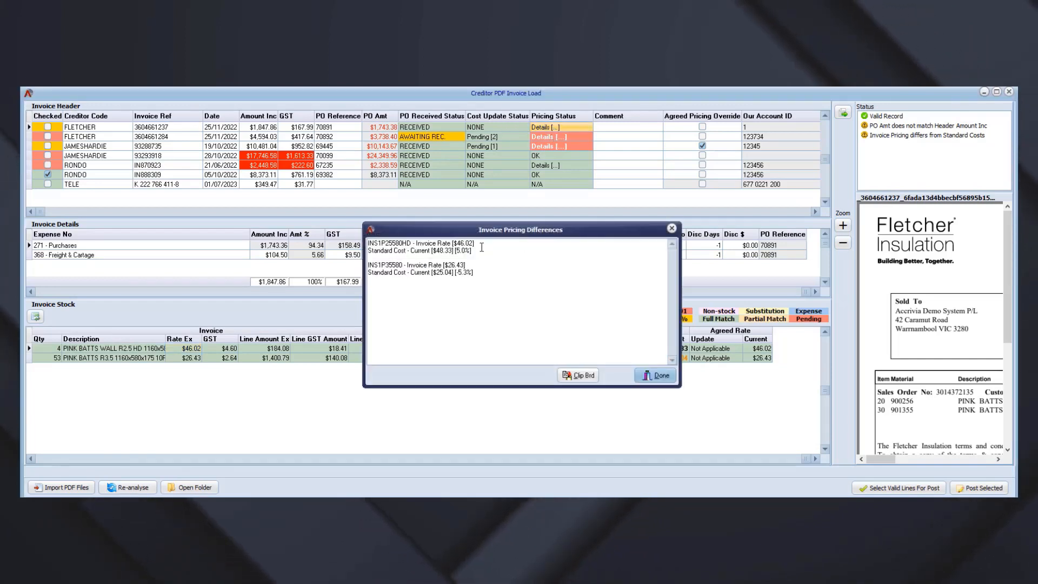
left_click_drag(483, 252, 377, 251)
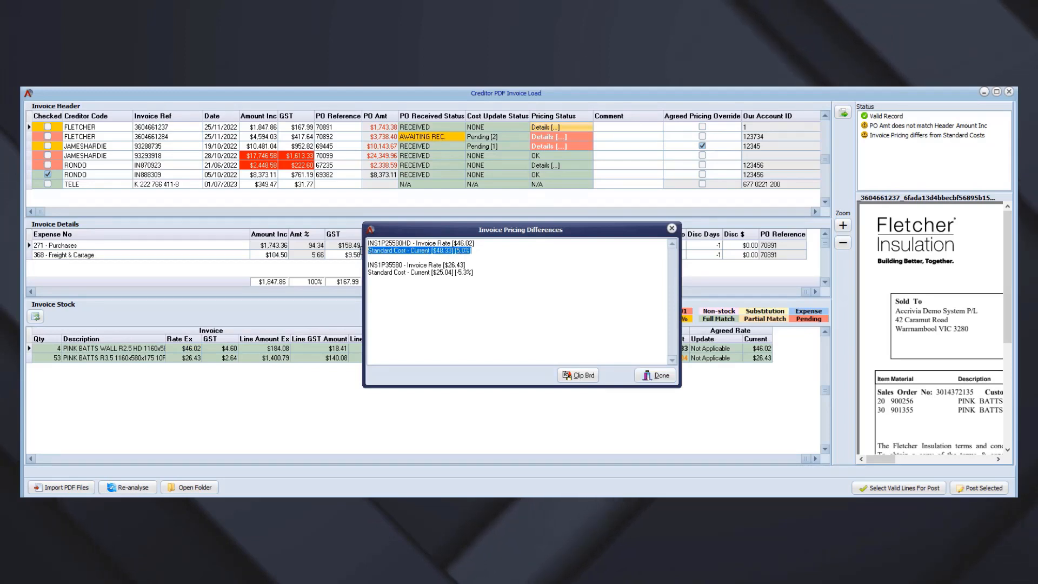
left_click(481, 244)
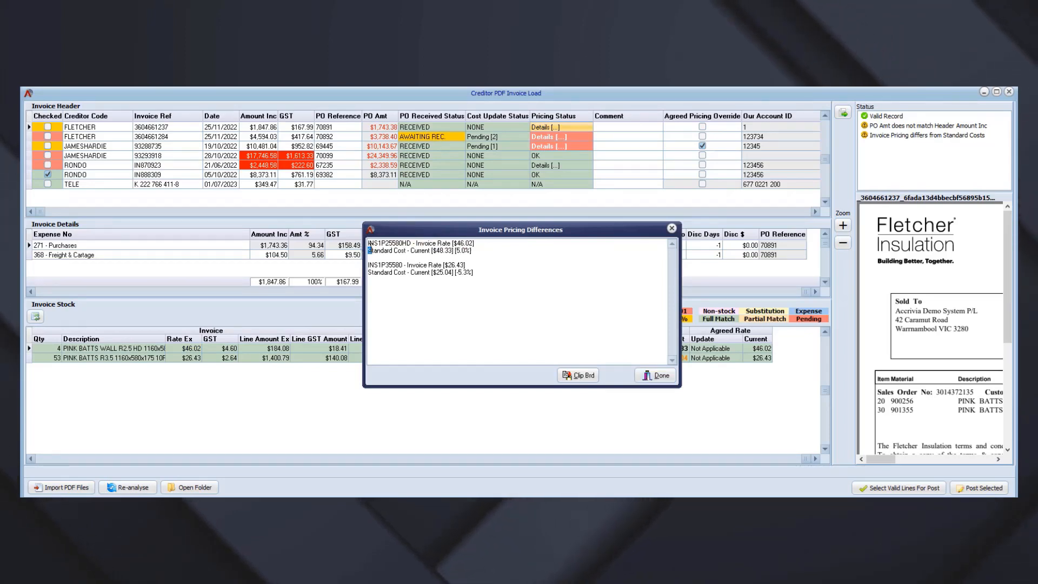
left_click_drag(481, 244, 368, 244)
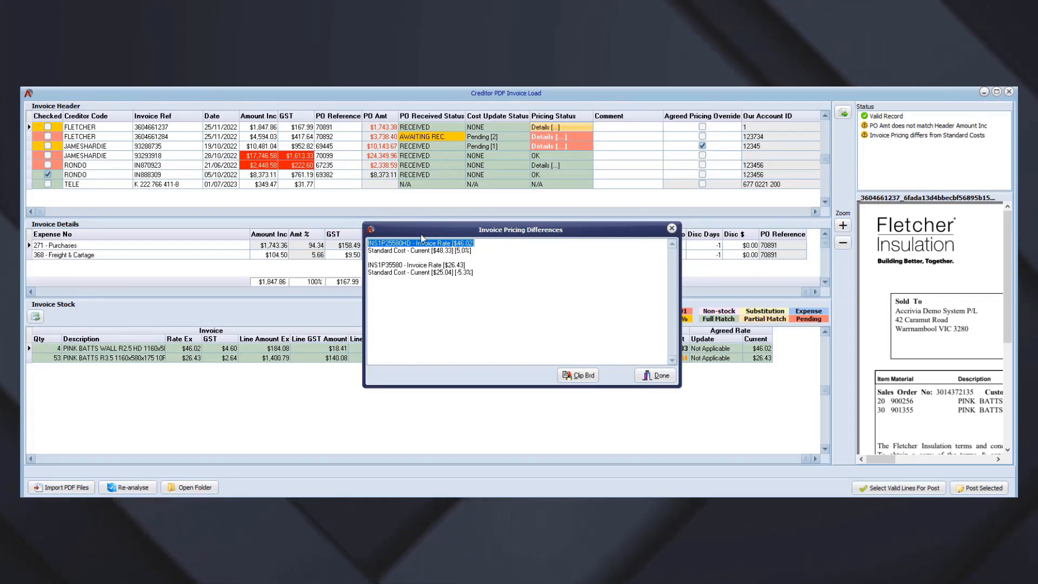
left_click_drag(371, 258, 356, 246)
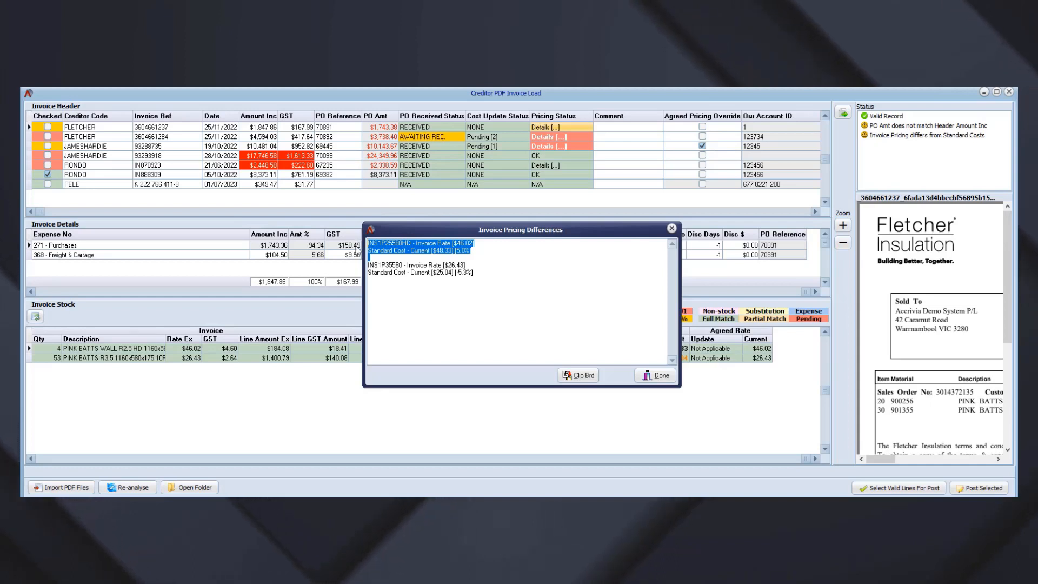
left_click_drag(483, 272, 452, 275)
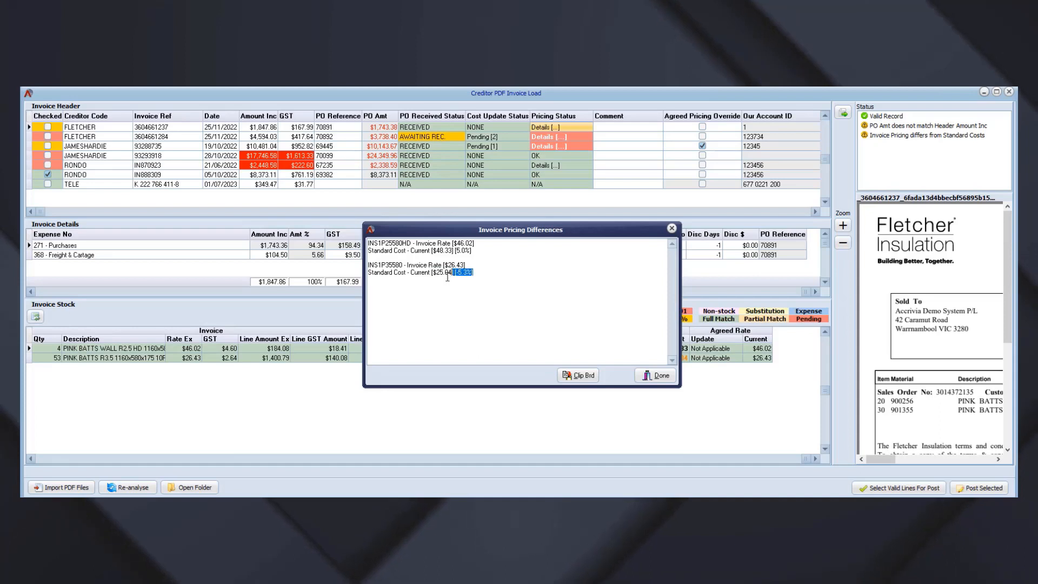
left_click(657, 377)
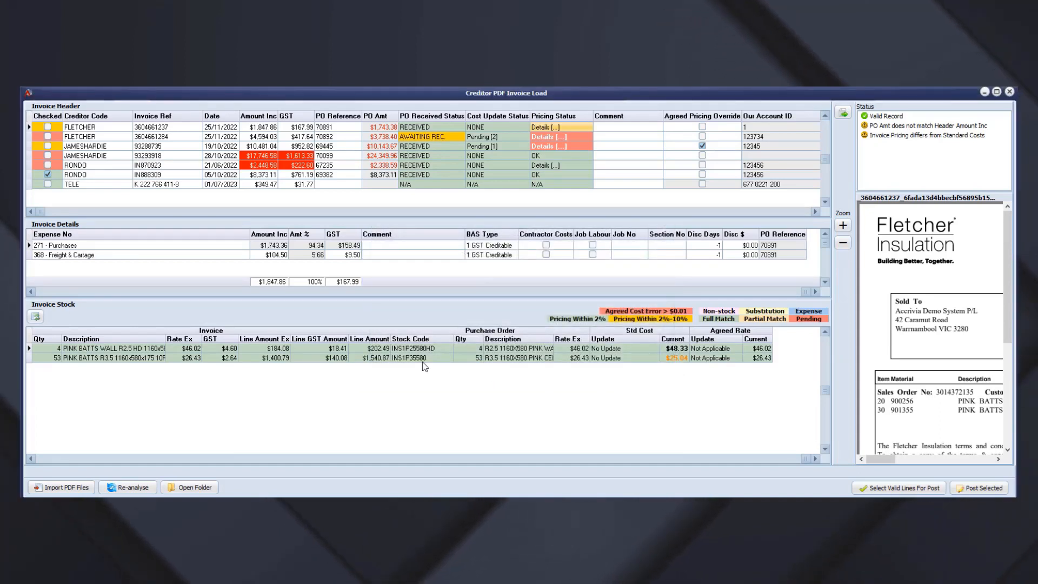
Step: Look up stock item INS1P35580 in Stock File Maintenance to check its cost, and return to the creditor invoice load
left_click(433, 350)
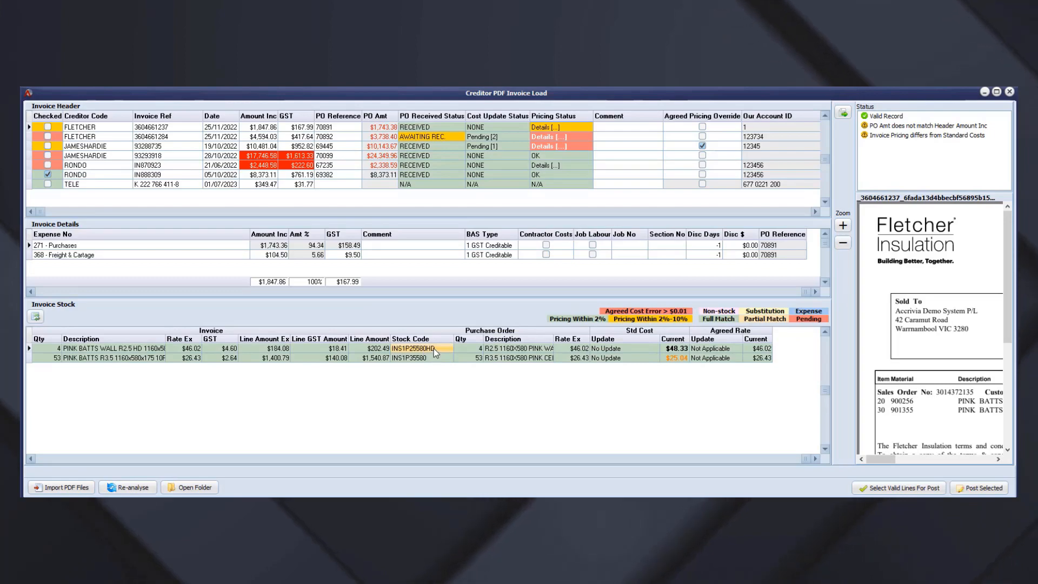
left_click(436, 359)
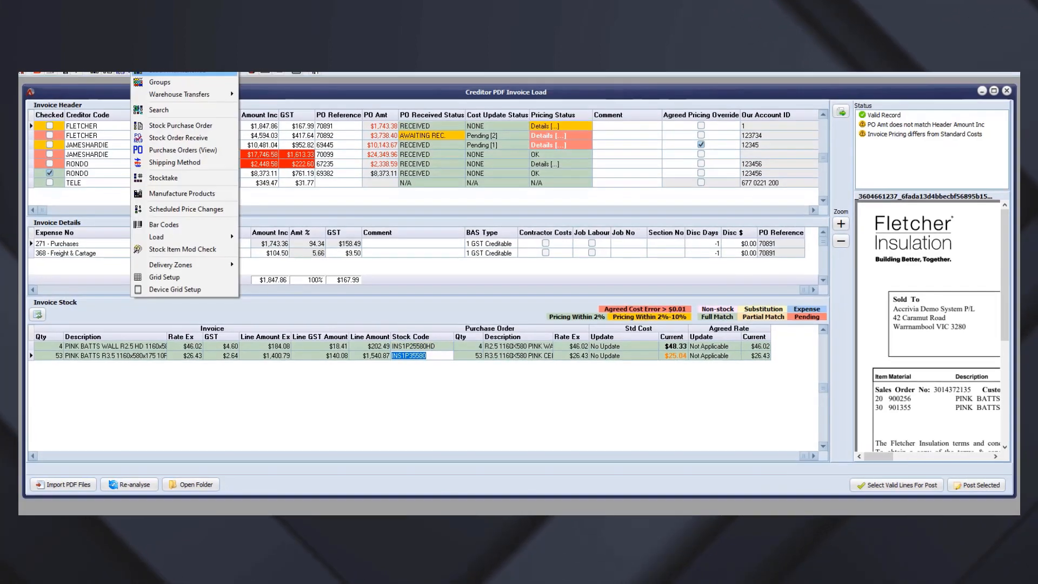
left_click(150, 72)
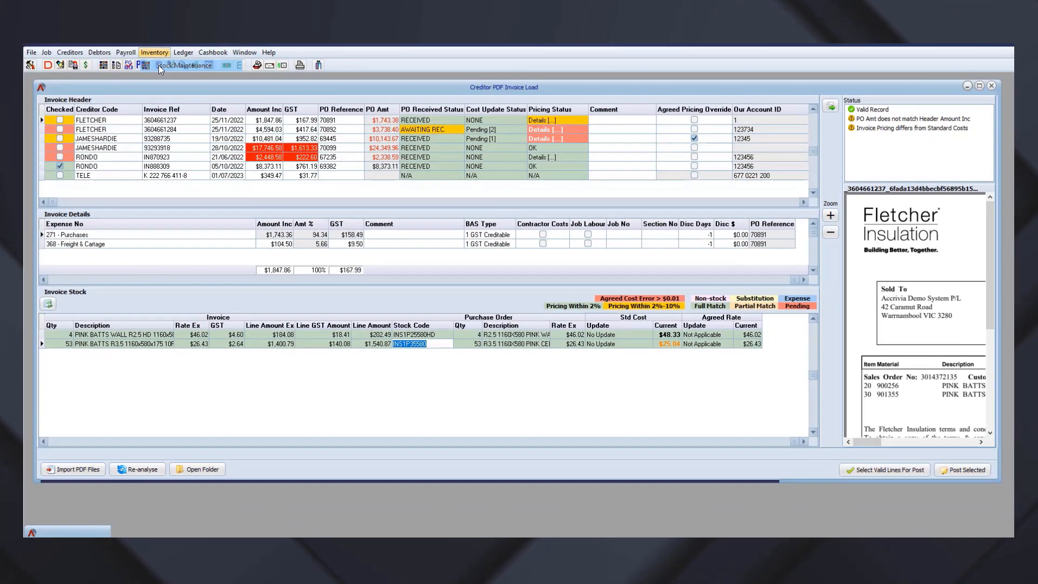
left_click(169, 140)
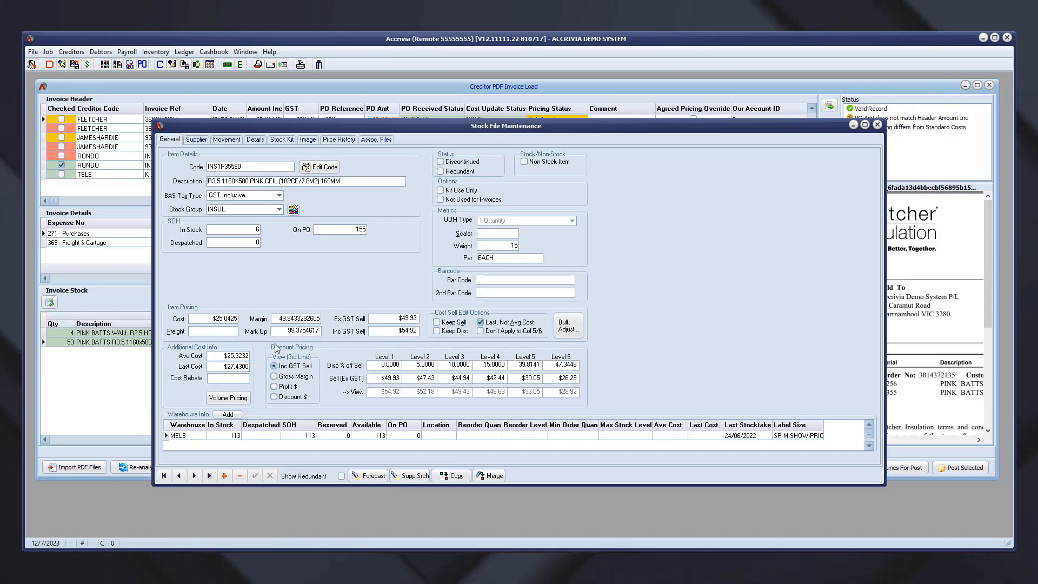
left_click(382, 90)
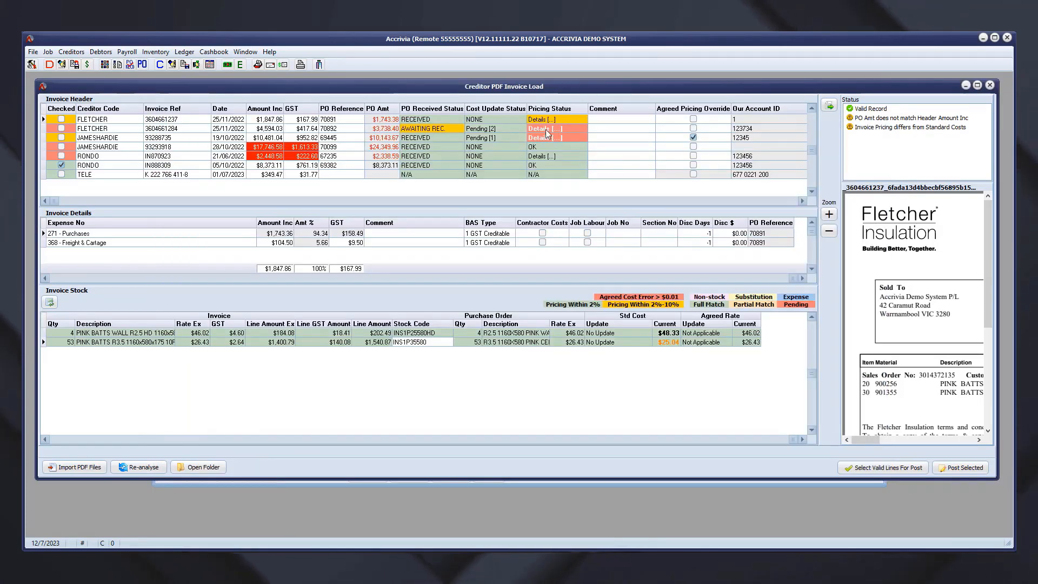
Step: Recheck the pricing differences behind the first Fletcher invoice's pricing status, and close the details
left_click(548, 119)
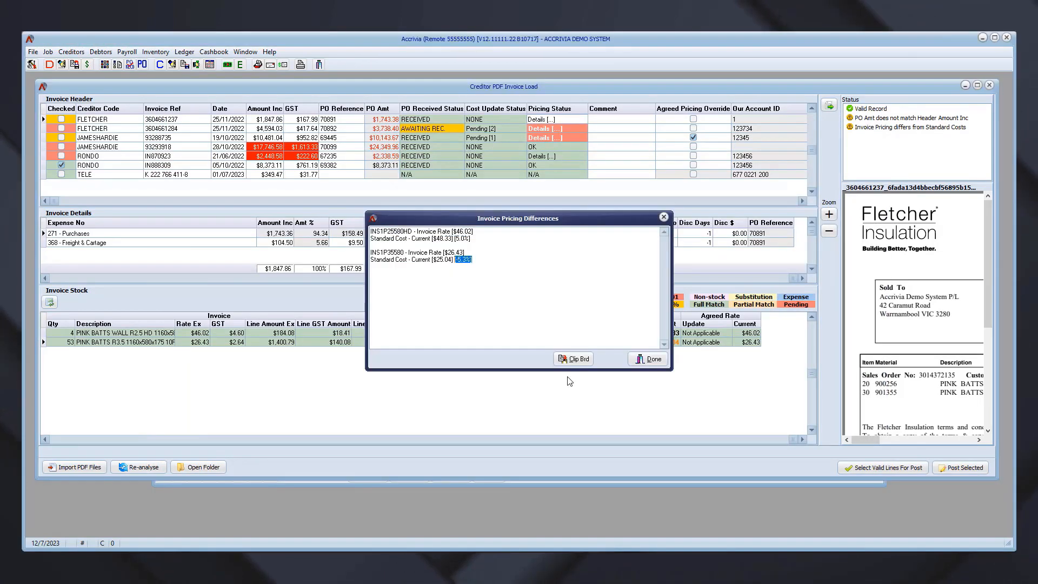
left_click(650, 359)
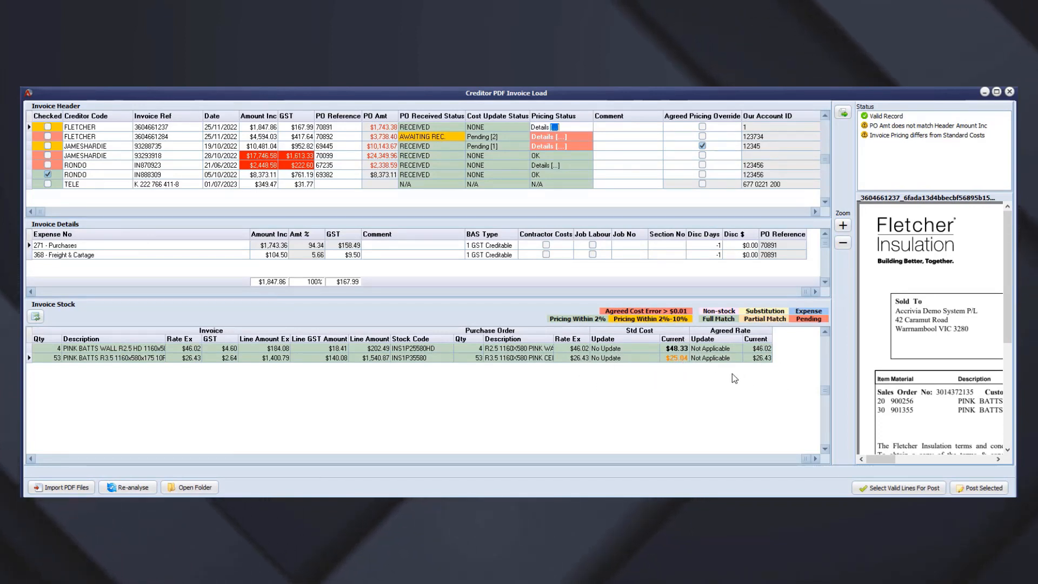
left_click(509, 129)
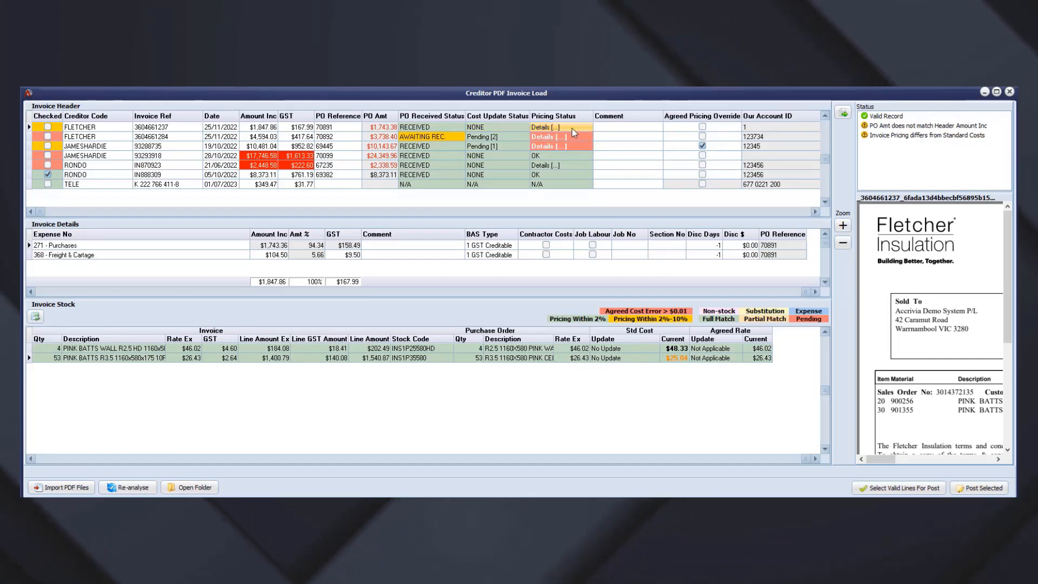
left_click(609, 127)
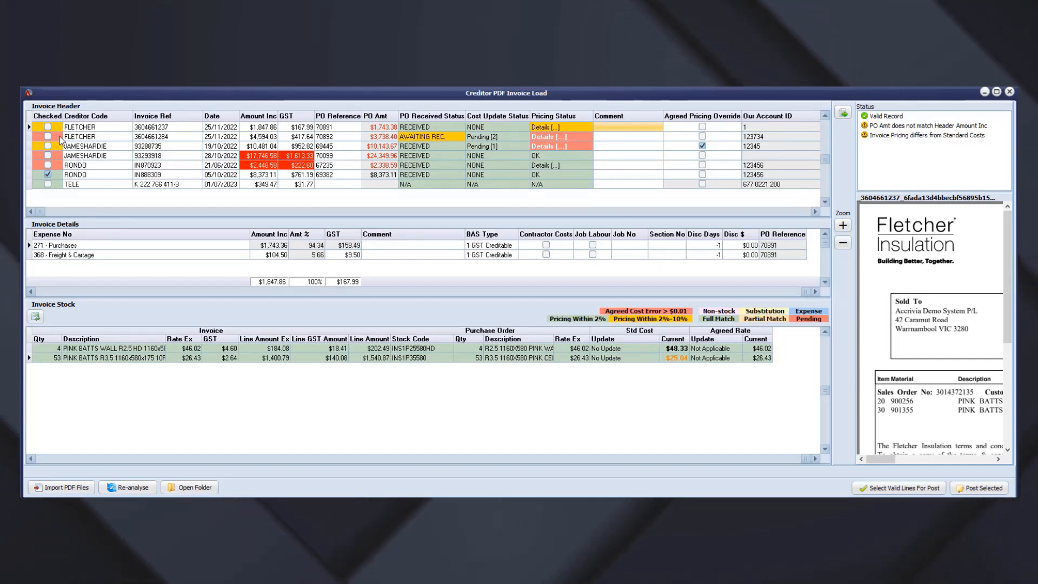
Step: Mark the first Fletcher invoice as checked for posting, and check its ceiling batts' current standard cost
left_click(47, 127)
left_click(81, 129)
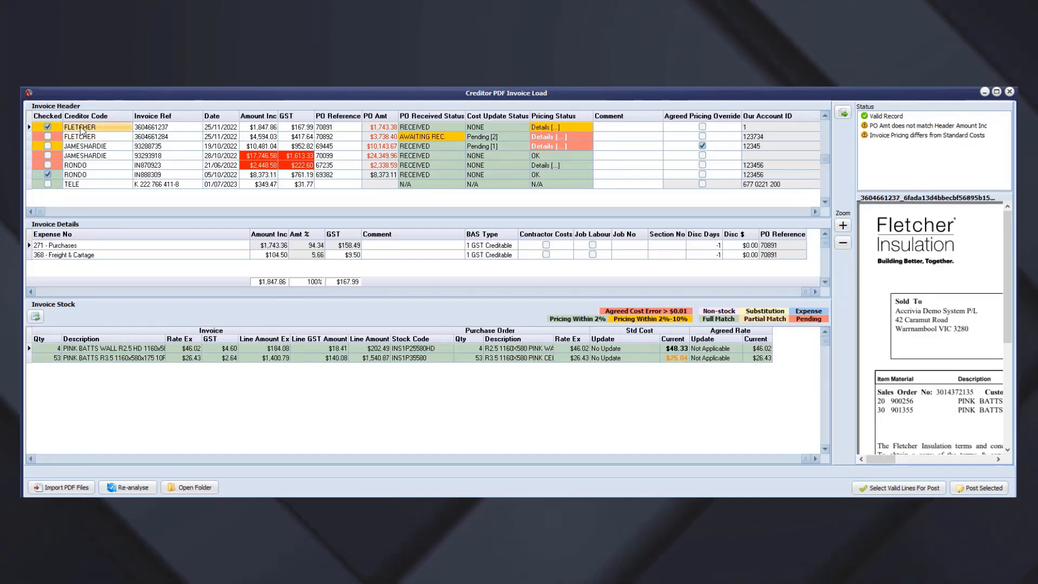
left_click(676, 359)
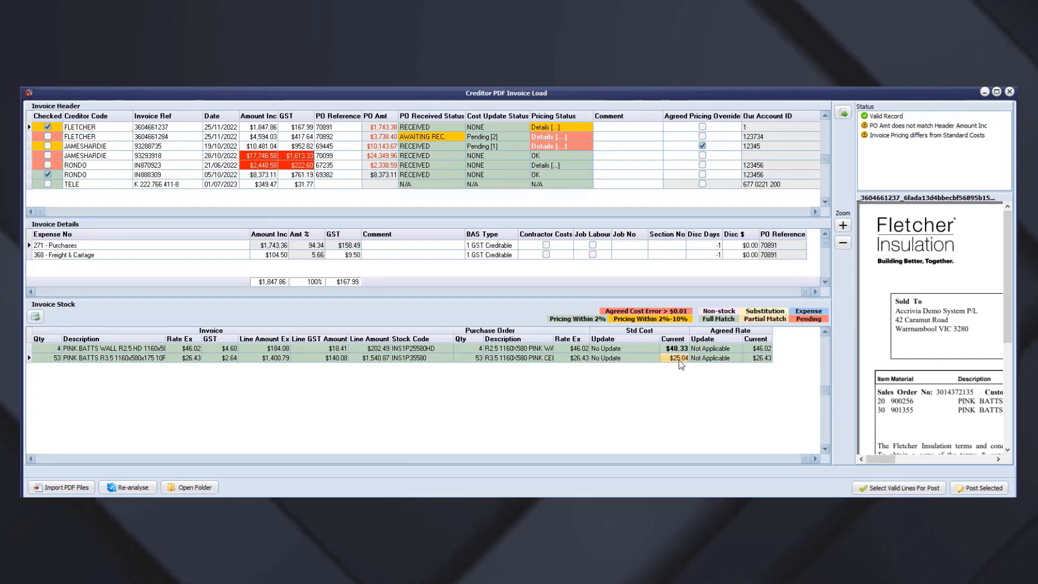
Step: Examine the second Fletcher invoice's purchase order received status and its pricing difference details for both batts lines
left_click(96, 136)
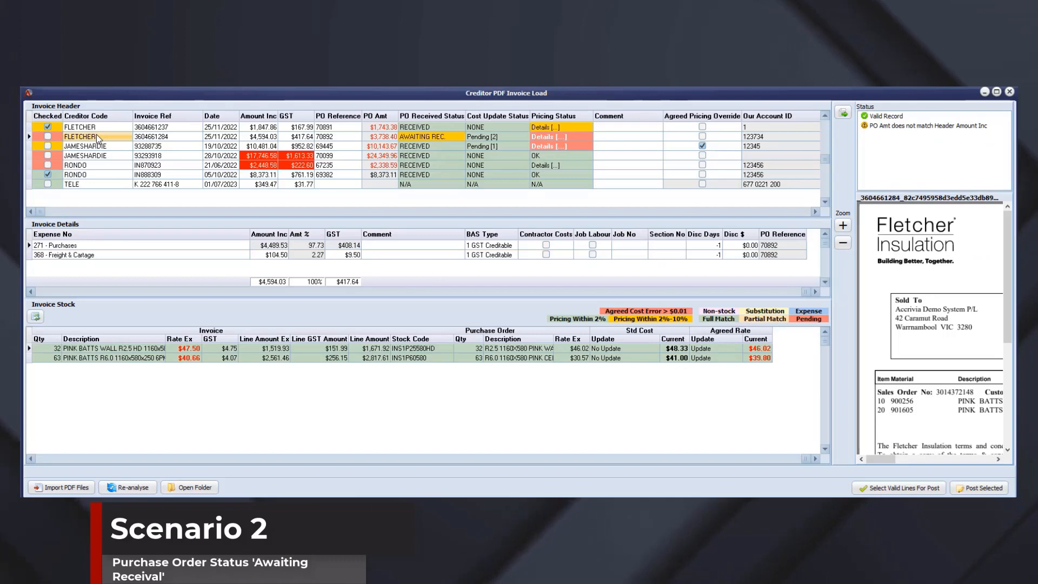
left_click(451, 137)
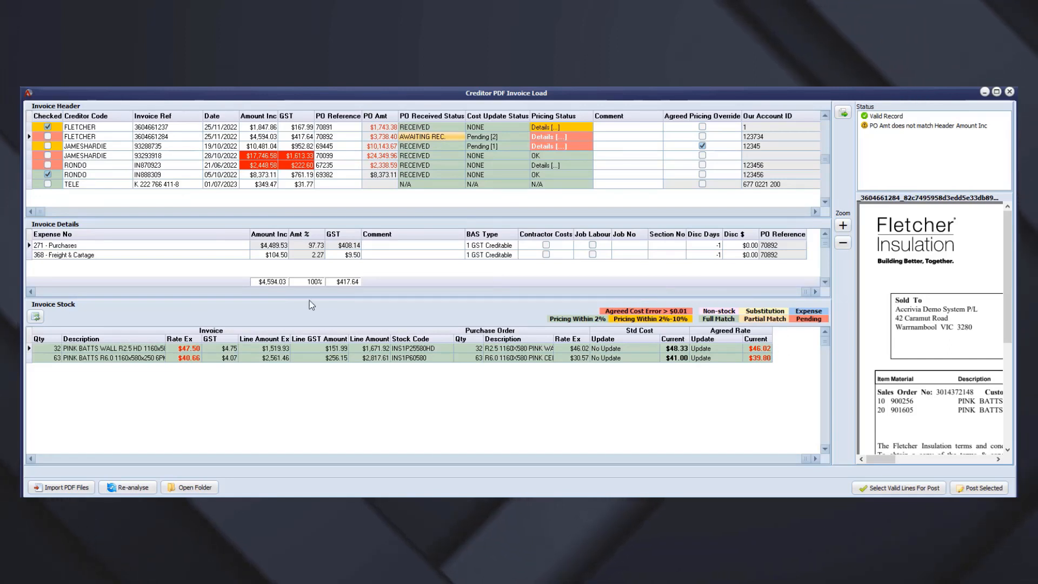
left_click(555, 139)
left_click_drag(486, 259, 342, 245)
left_click(510, 302)
left_click_drag(368, 294, 368, 272)
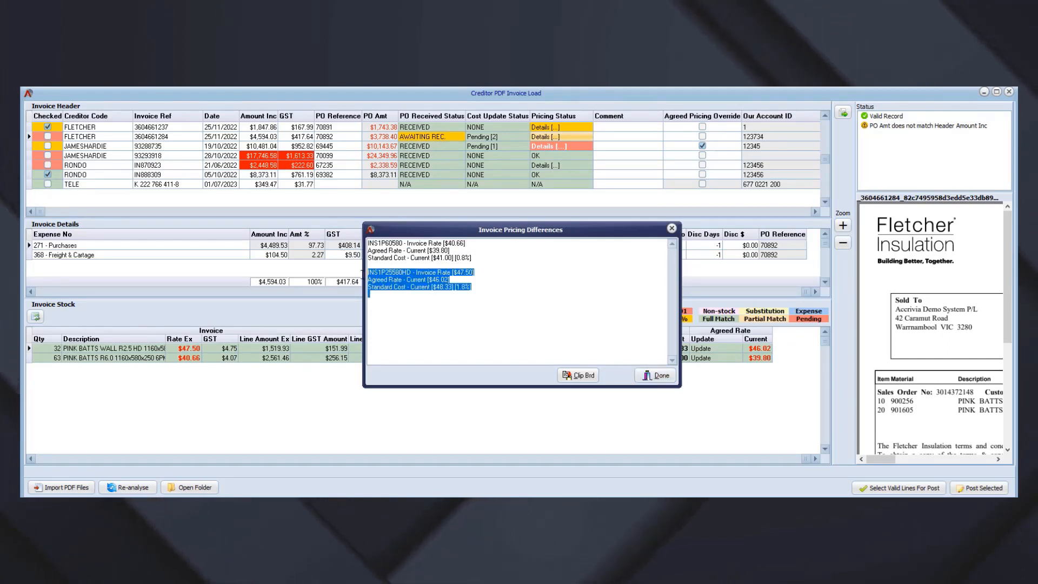
left_click(671, 229)
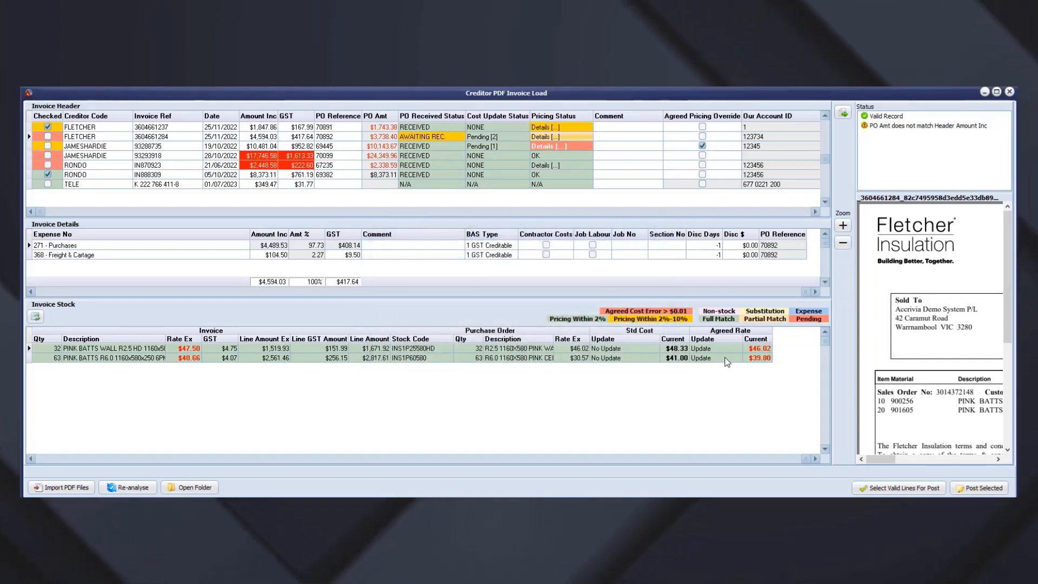
Step: Check the first JamesHardie invoice's received status, and compare its Exotec facade panel invoice rate with the agreed rate
left_click(676, 147)
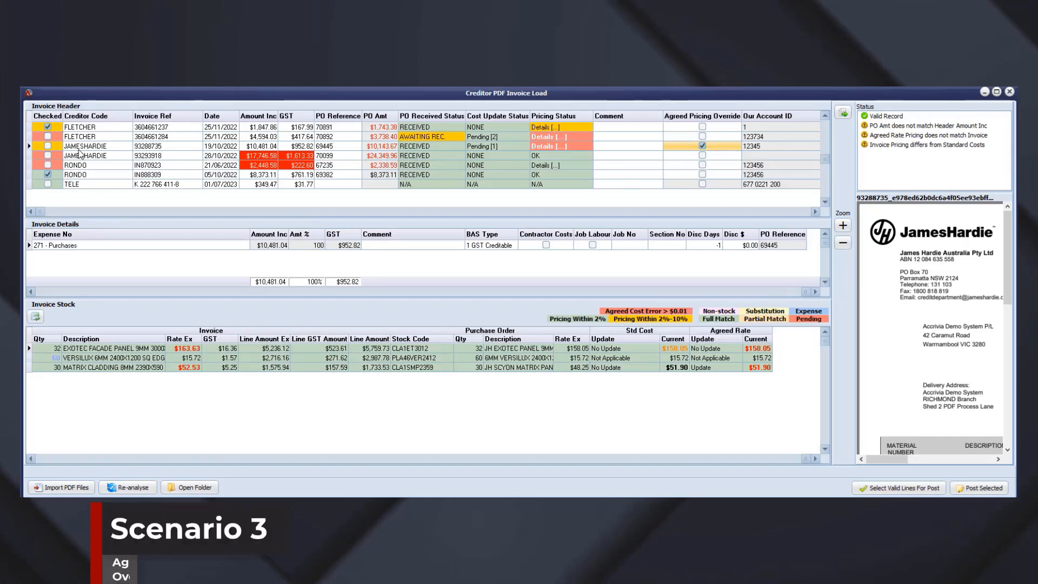
left_click(79, 149)
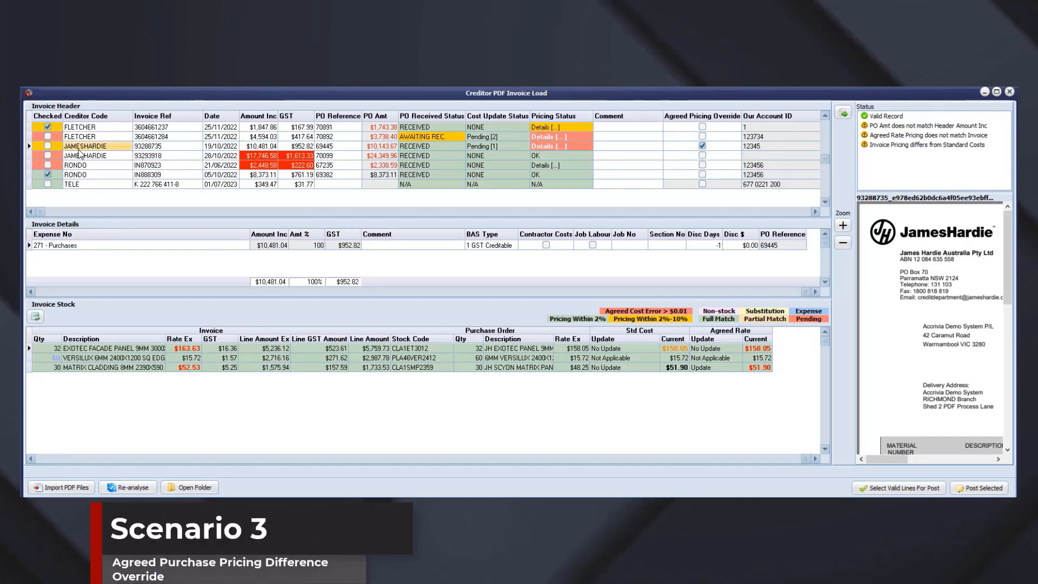
left_click(408, 147)
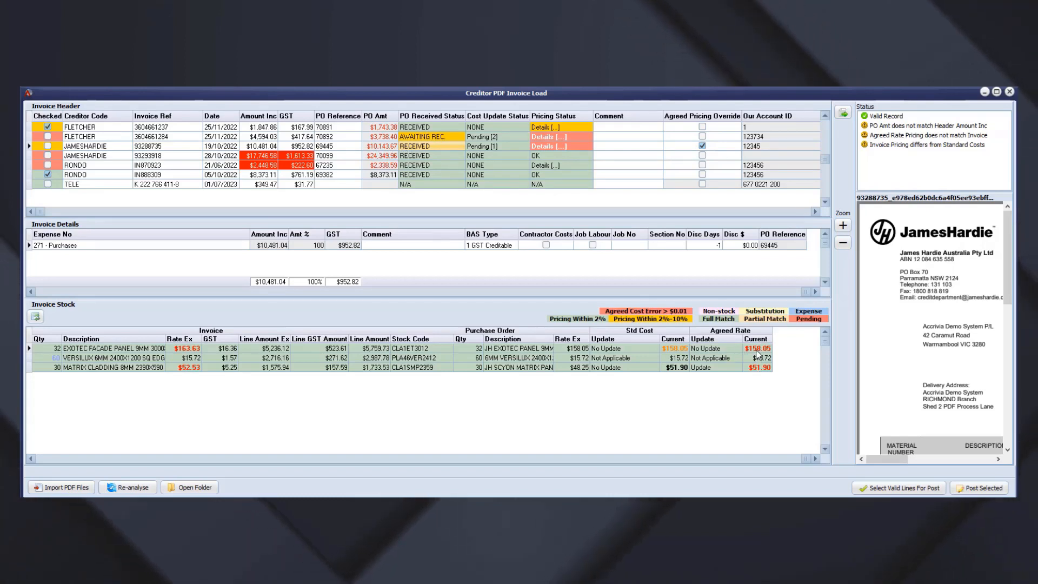
left_click(199, 348)
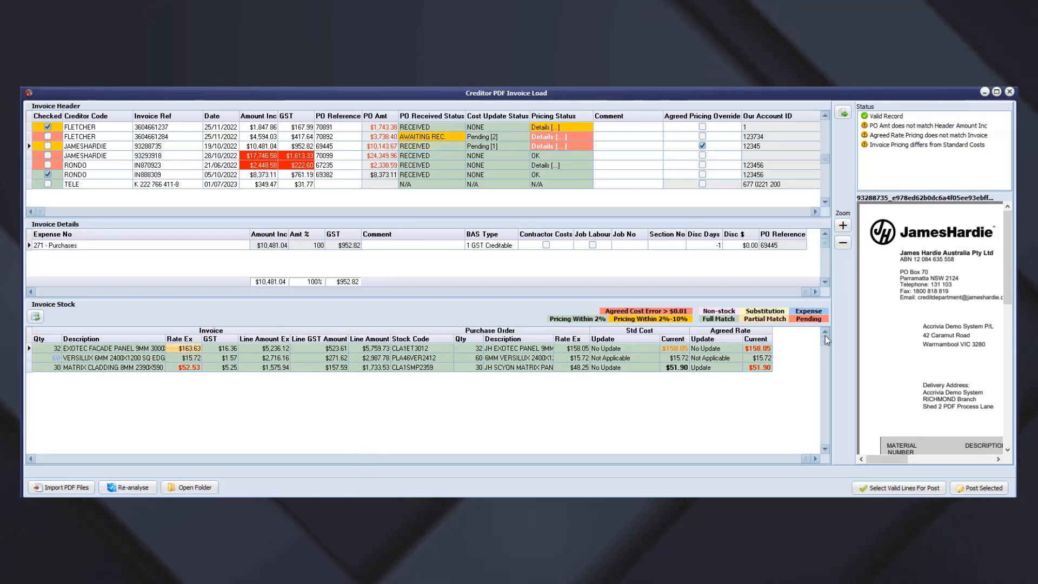
left_click(759, 350)
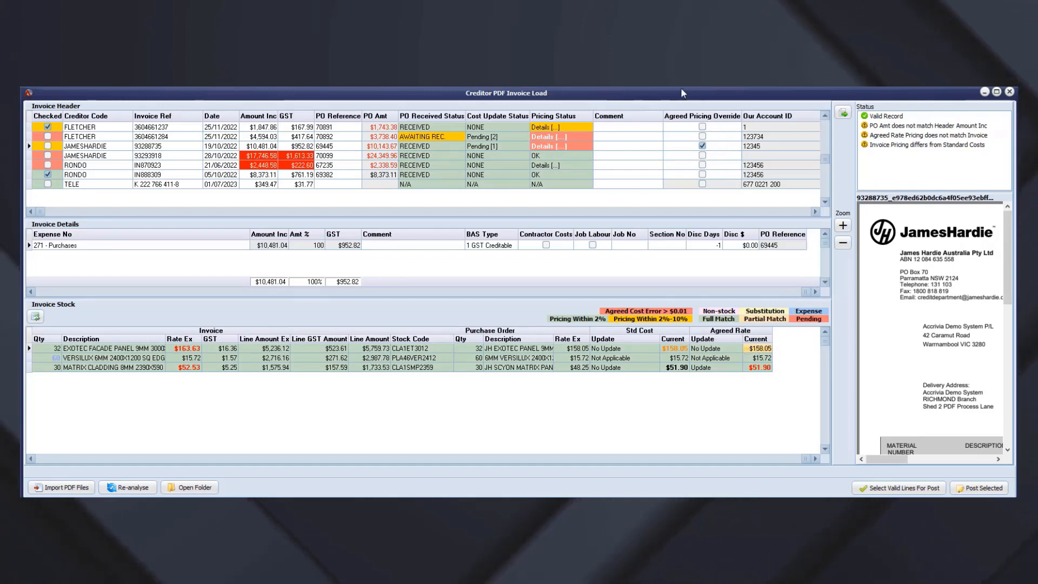
Step: Mark the first JamesHardie invoice, which has the agreed pricing override, as checked for posting
left_click(703, 145)
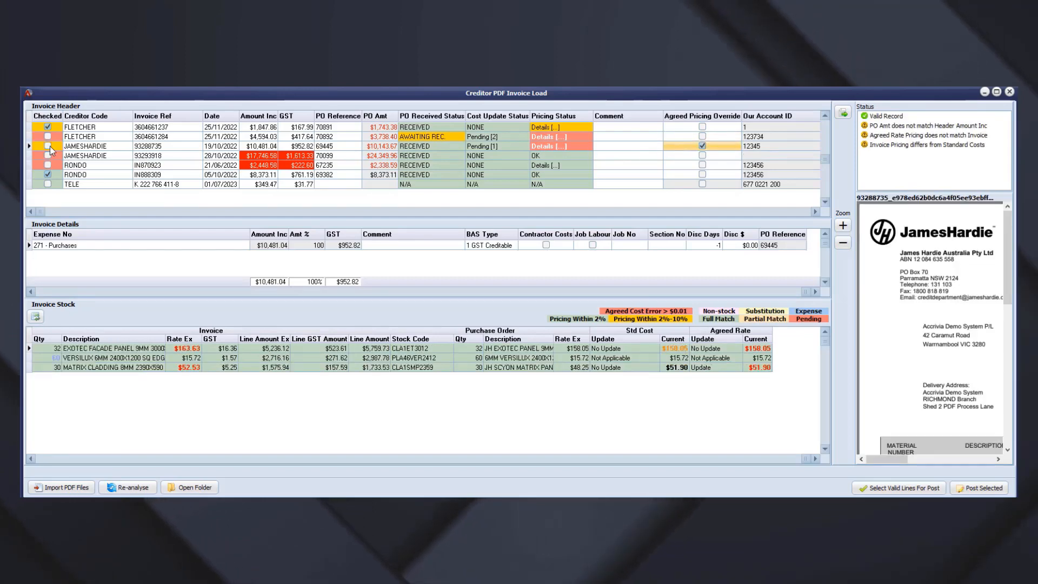
left_click(48, 146)
left_click(79, 155)
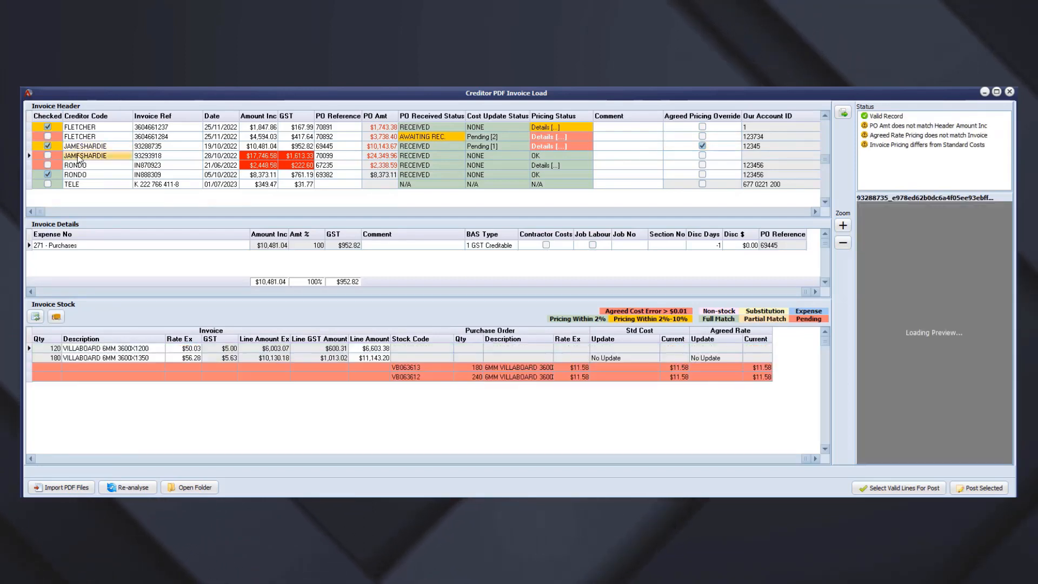
left_click(78, 147)
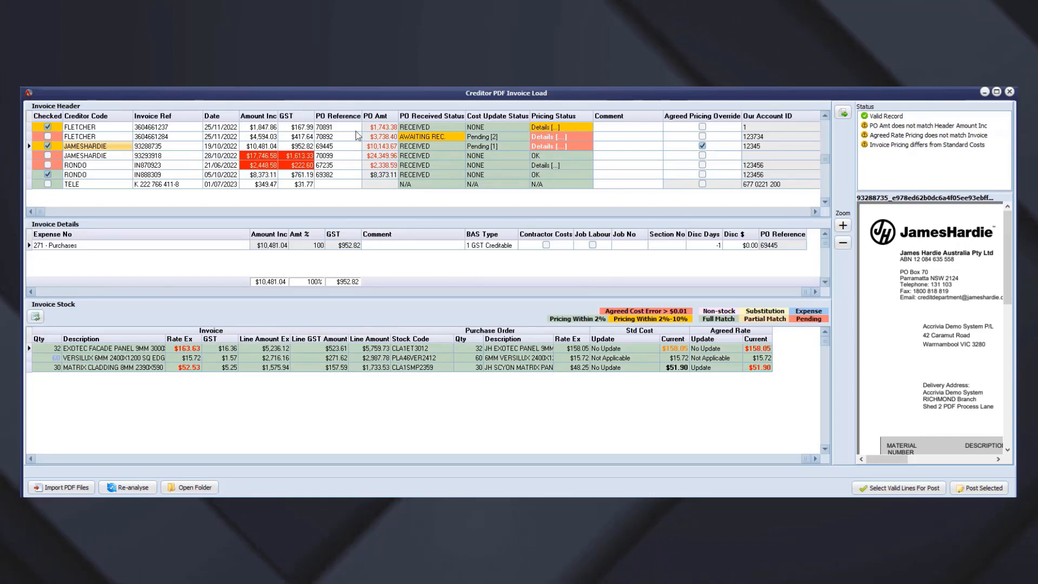
Step: Review the first JamesHardie invoice's pending cost update for the agreed rate of stock code CLA1SMP2359
left_click(492, 149)
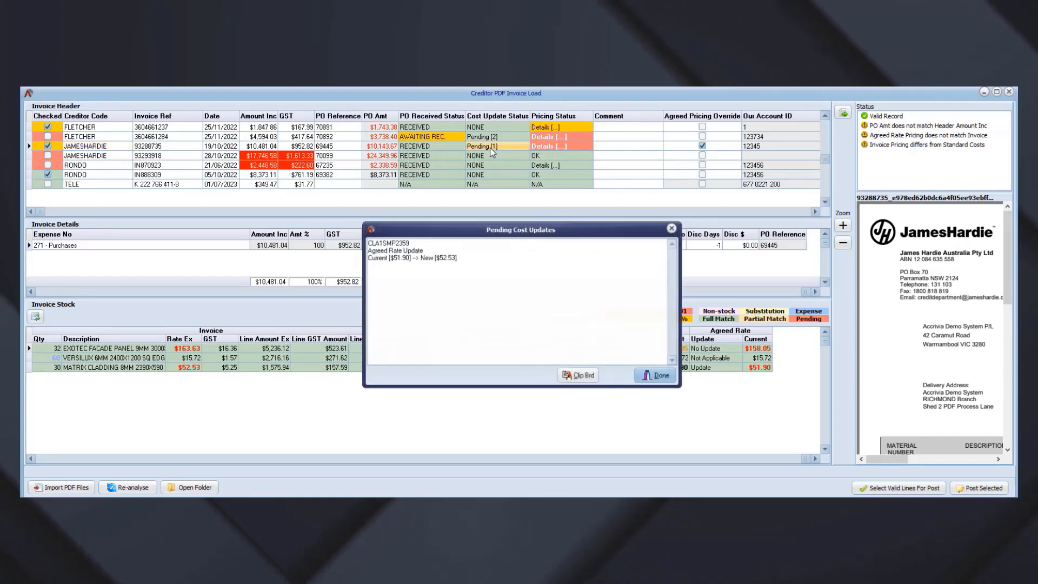
left_click(467, 258)
left_click_drag(404, 267, 354, 255)
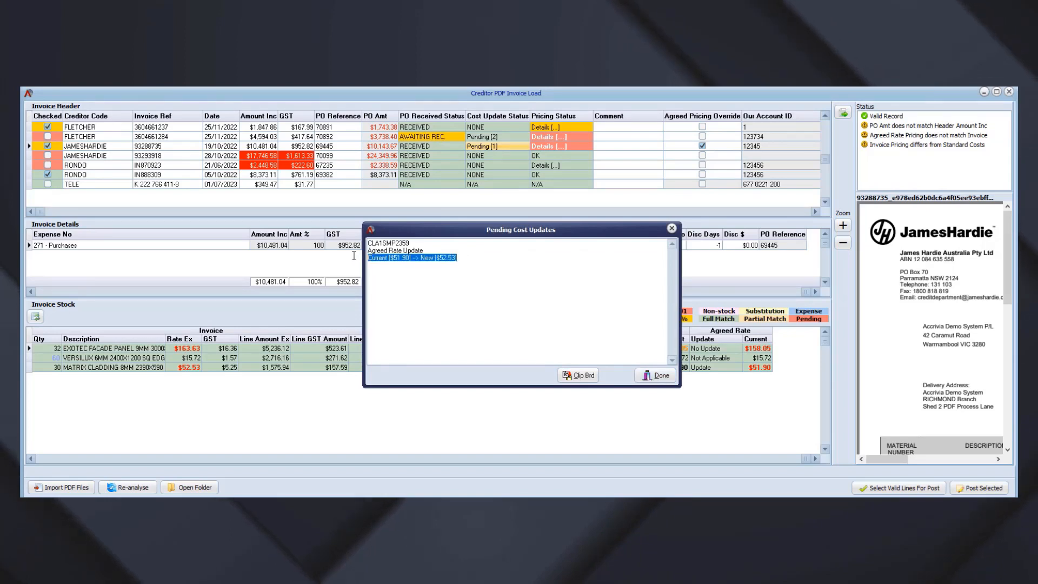
Step: Close the pending cost details and check the agreed rate update setting on the first JamesHardie invoice's Matrix cladding line
left_click(654, 374)
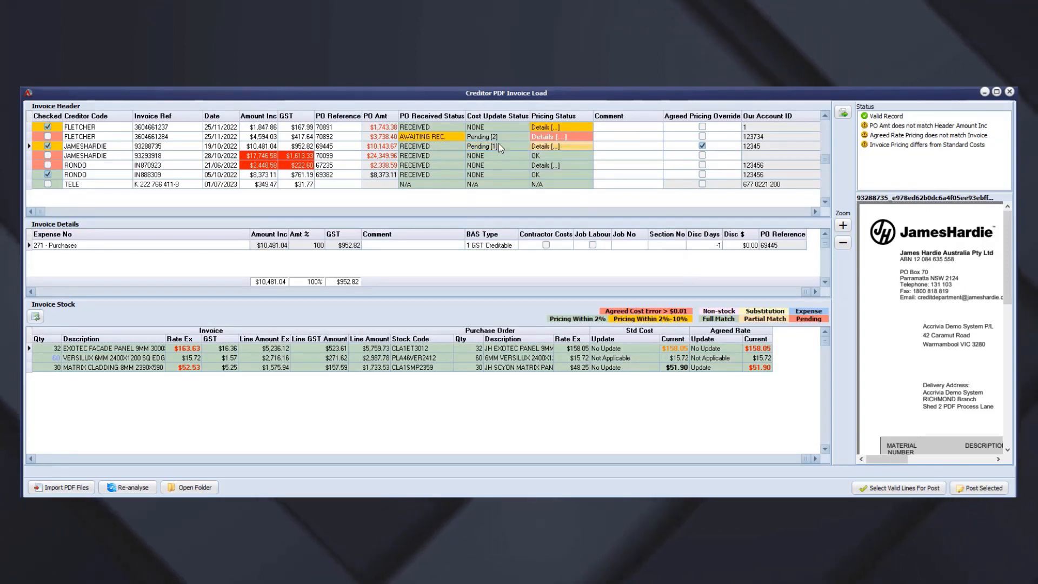
left_click(714, 357)
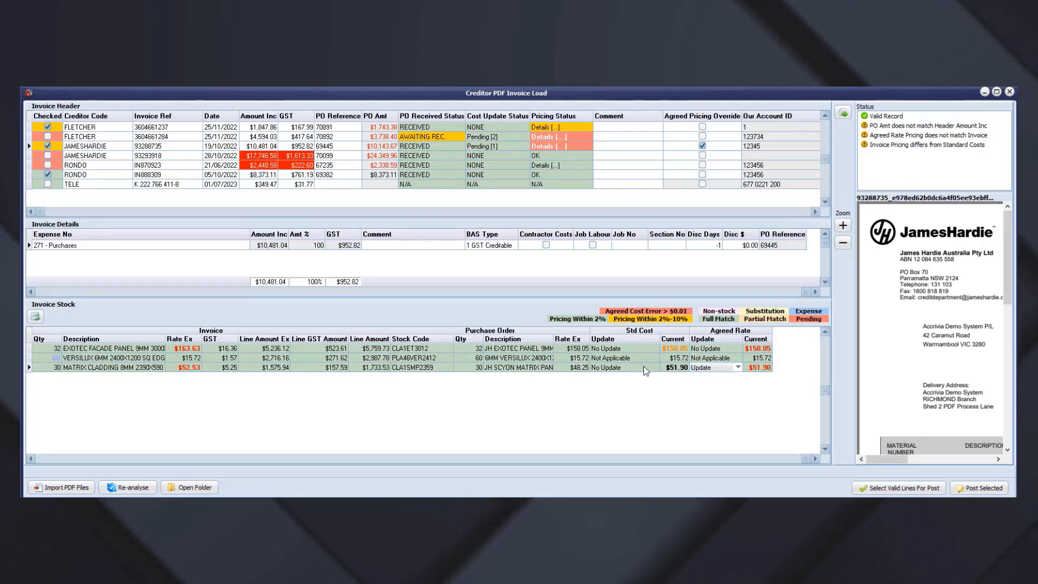
left_click(503, 147)
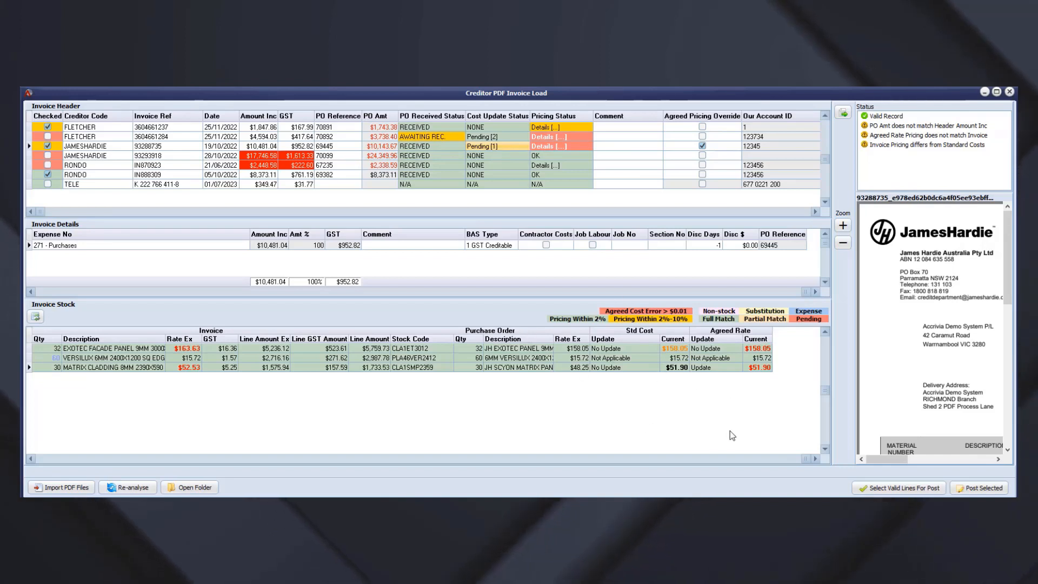
Step: Look over the second JamesHardie and first Rondo invoices' statuses and stock lines, and return to the first JamesHardie invoice
left_click(120, 158)
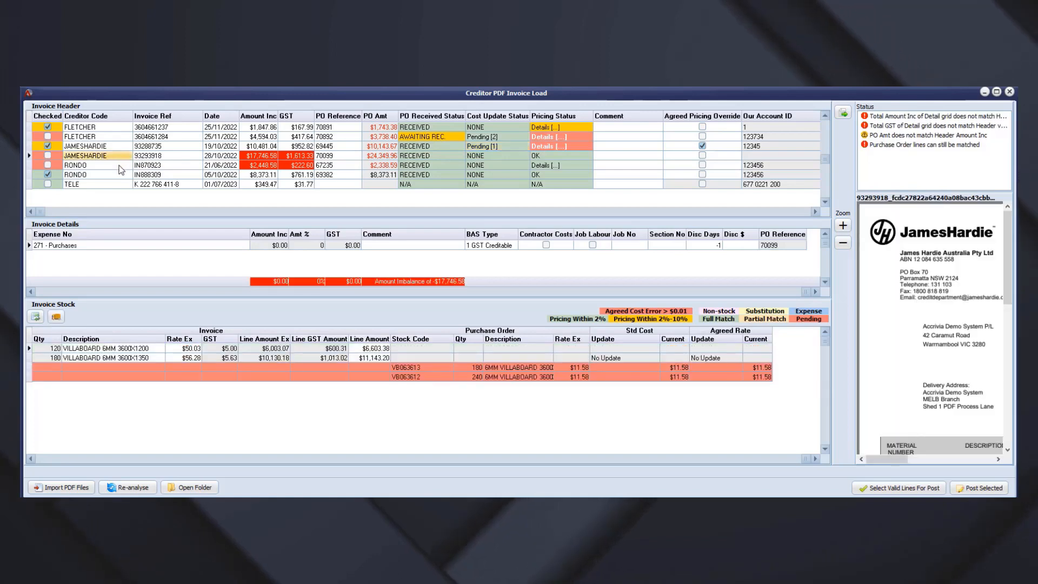
left_click(120, 165)
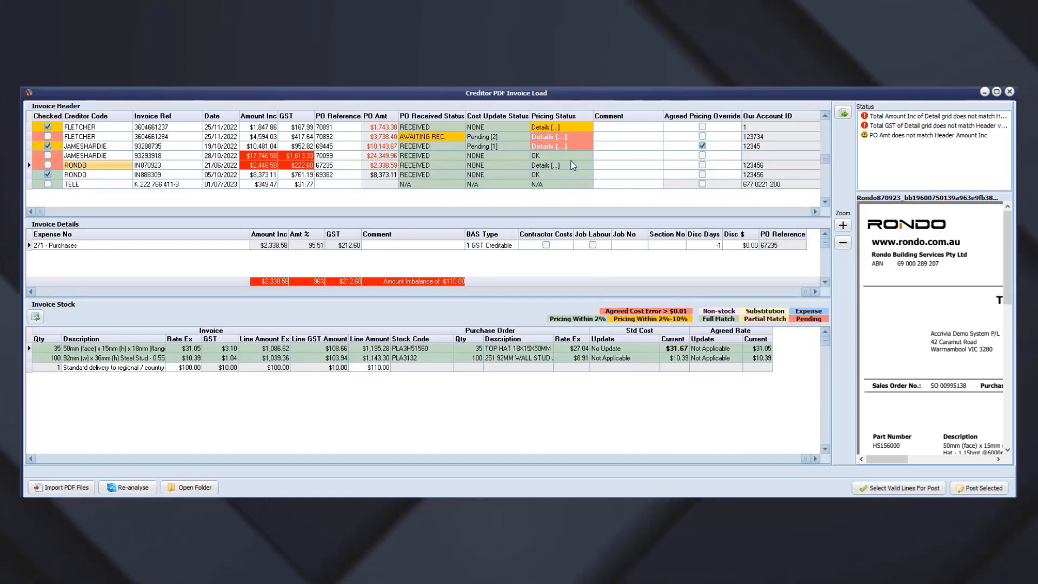
left_click(145, 147)
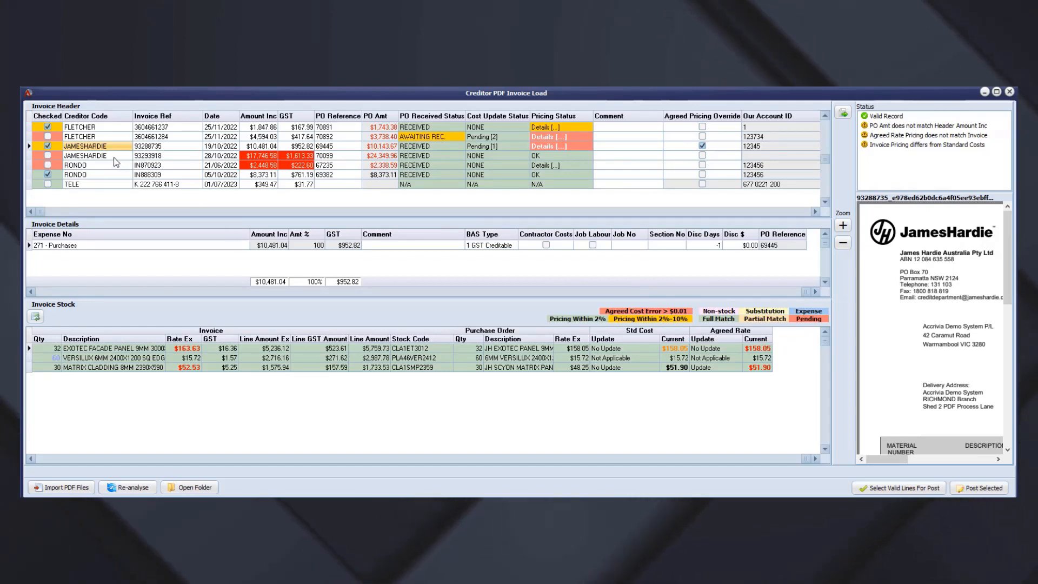
Step: Compare the second JamesHardie invoice's Villaboard lines with its unmatched purchase order lines VB063613 and VB063612
left_click(112, 156)
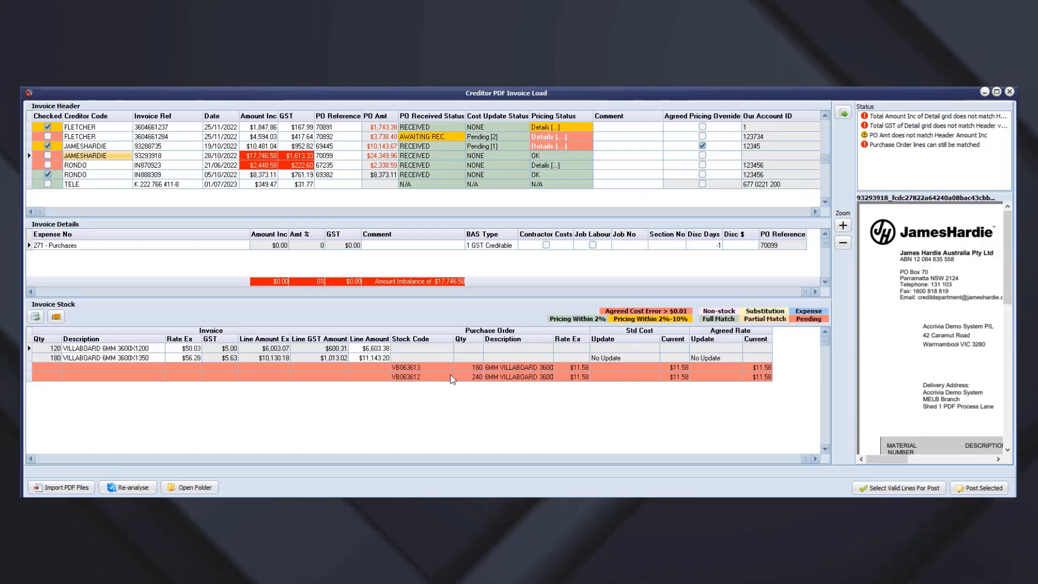
left_click(436, 376)
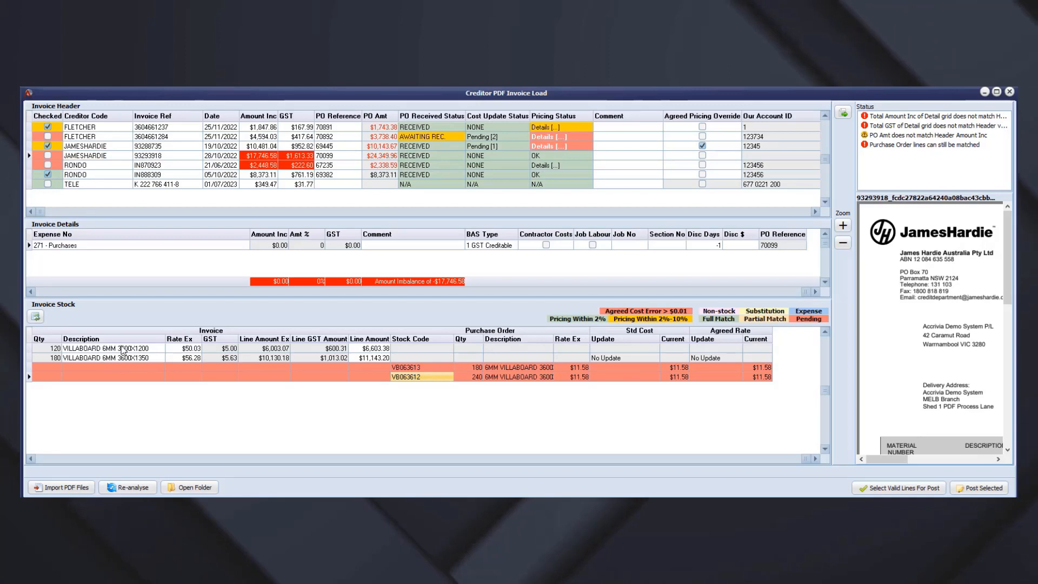
left_click(49, 357)
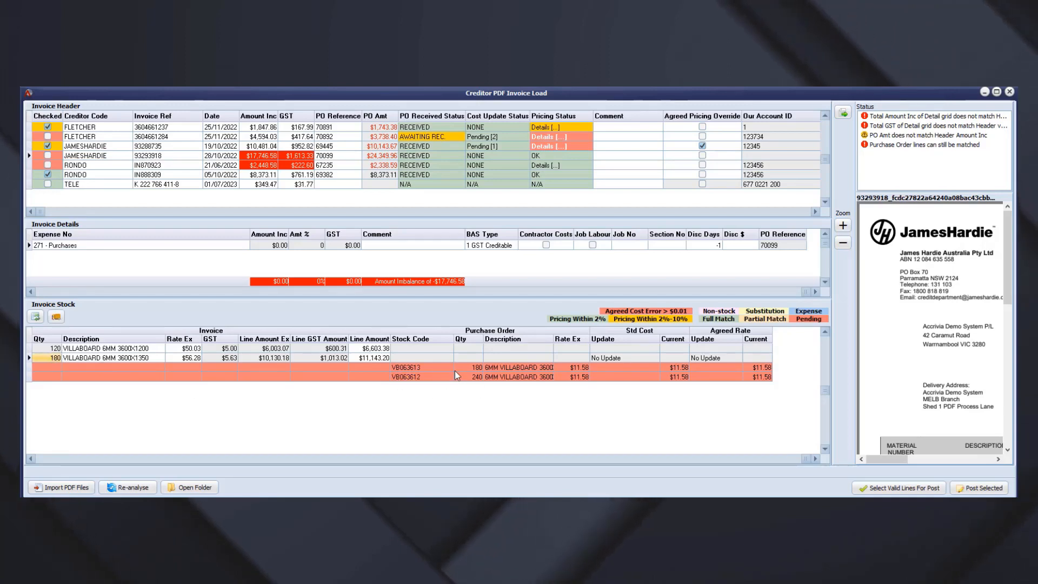
left_click(473, 367, "ctrl")
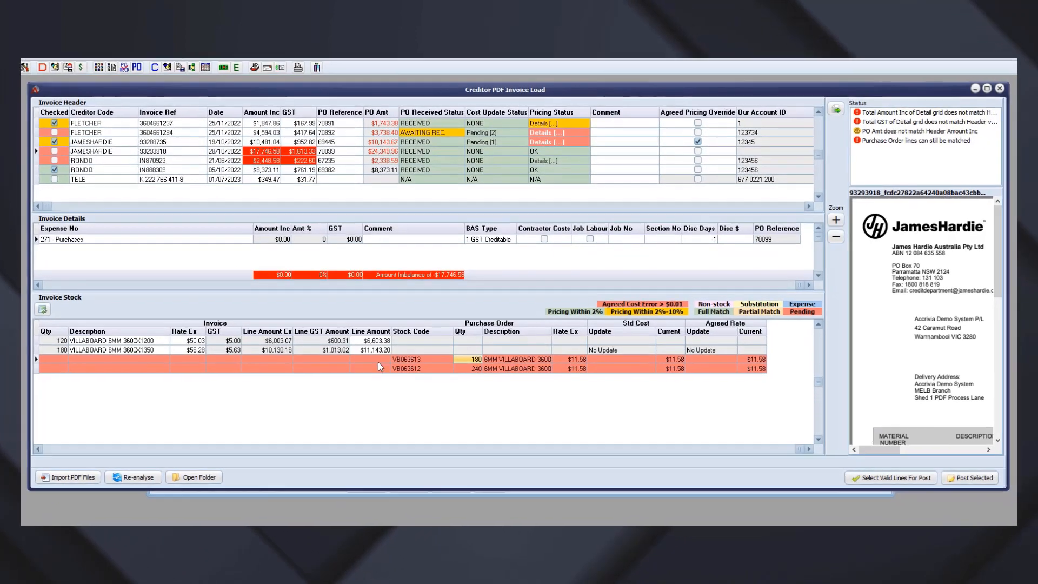
Step: Look up stock code VB063613 in Stock File Maintenance and check its JamesHardie supplier stock code
left_click(408, 370)
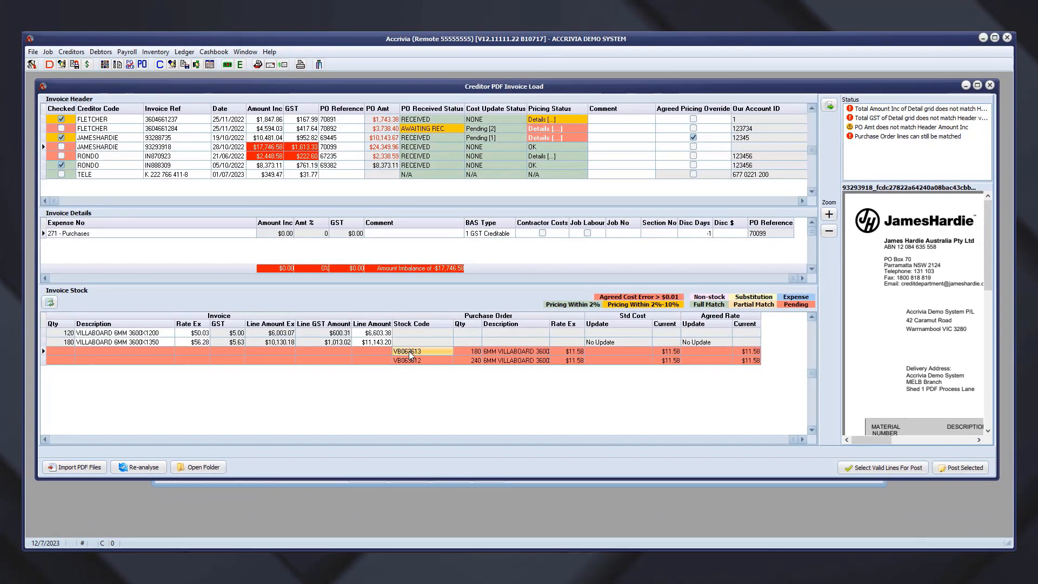
left_click(423, 351)
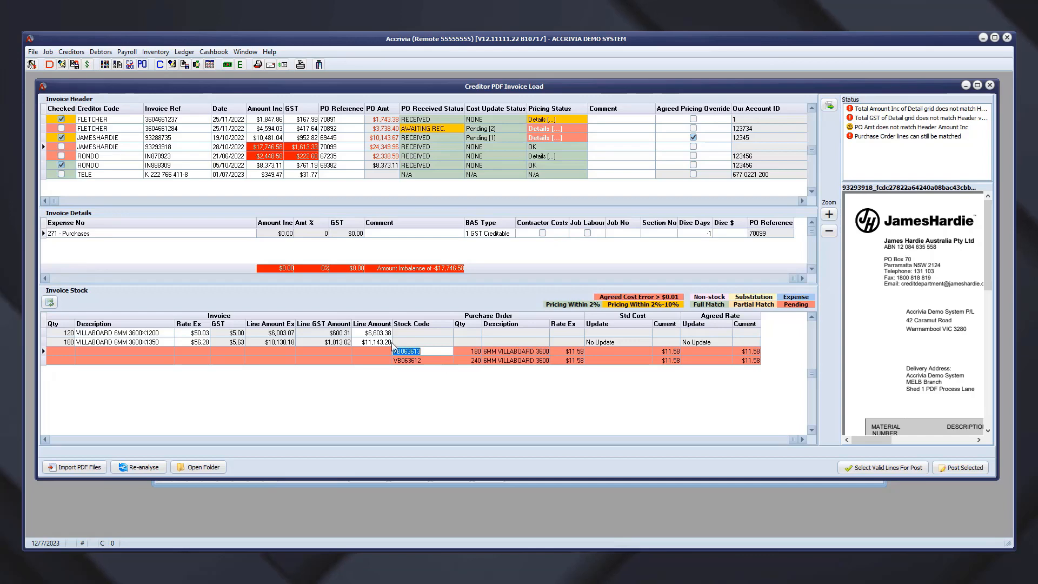
left_click(114, 66)
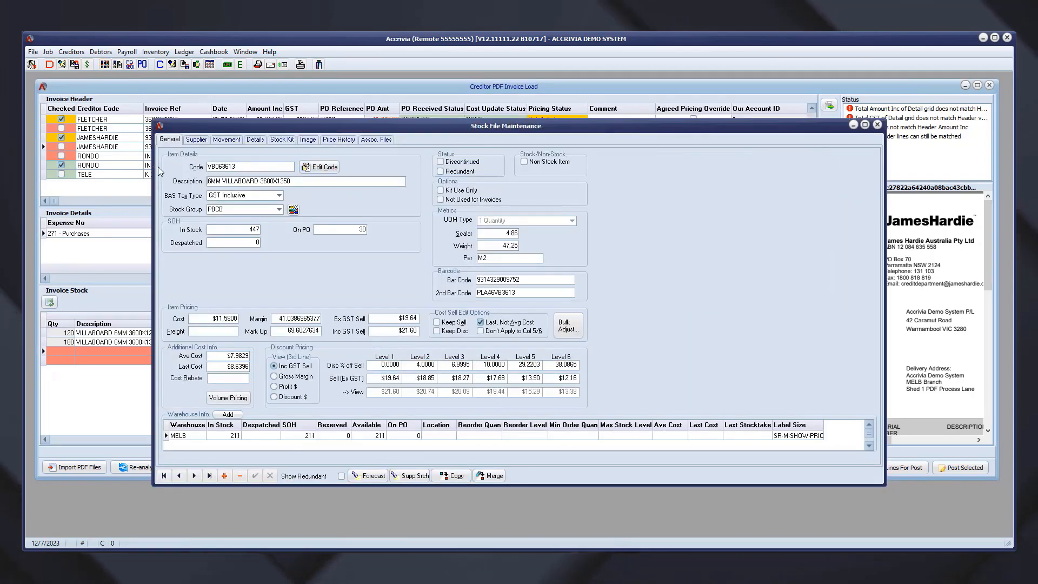
left_click(197, 139)
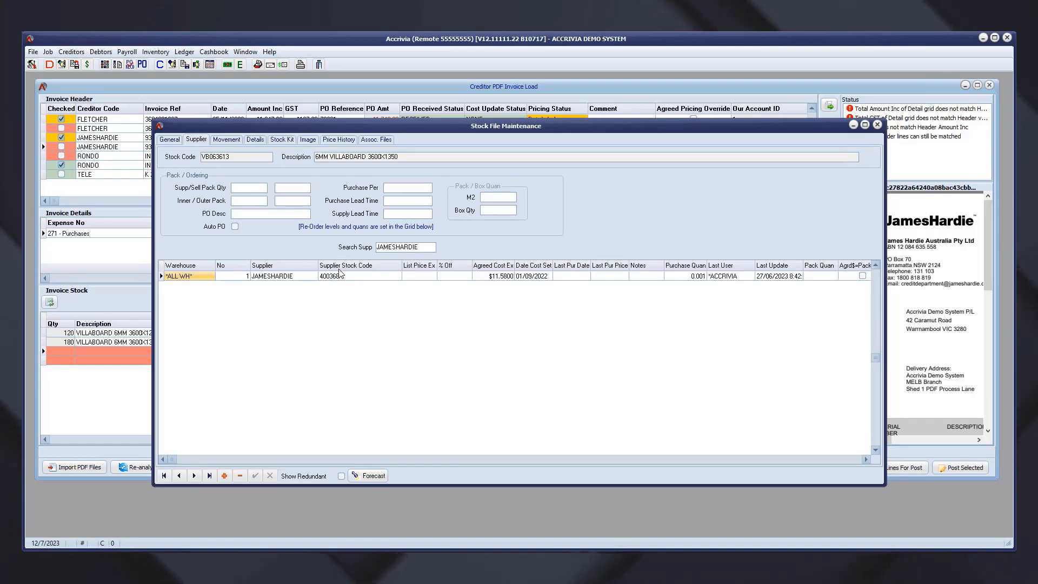
type("X")
left_click_drag(482, 130, 515, 154)
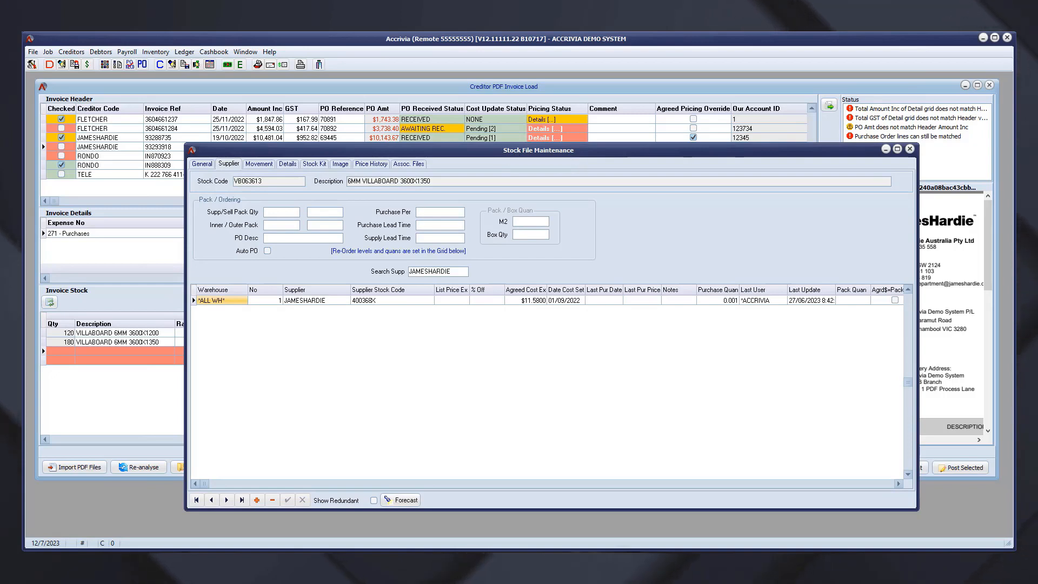
left_click(387, 301)
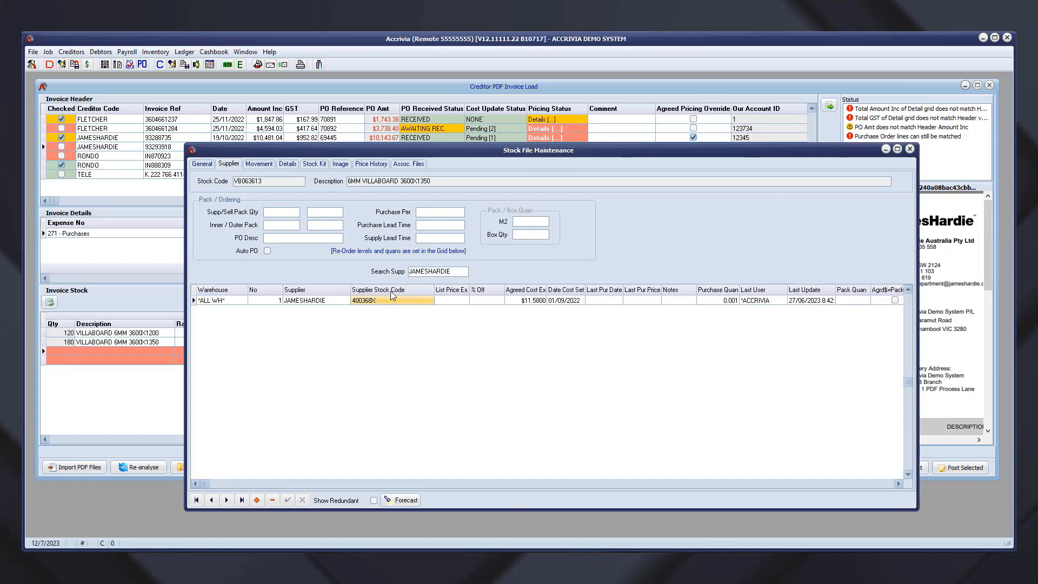
Step: Check the Villaboard 3600x1350 item's material number on the second JamesHardie PDF invoice and its stock code in the invoice lines
left_click(108, 341)
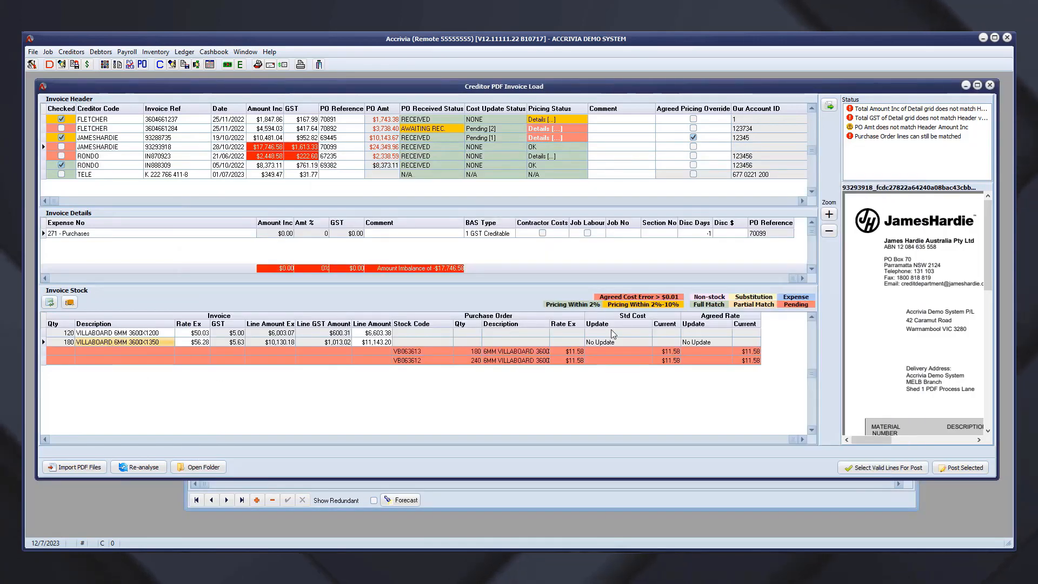
left_click(829, 104)
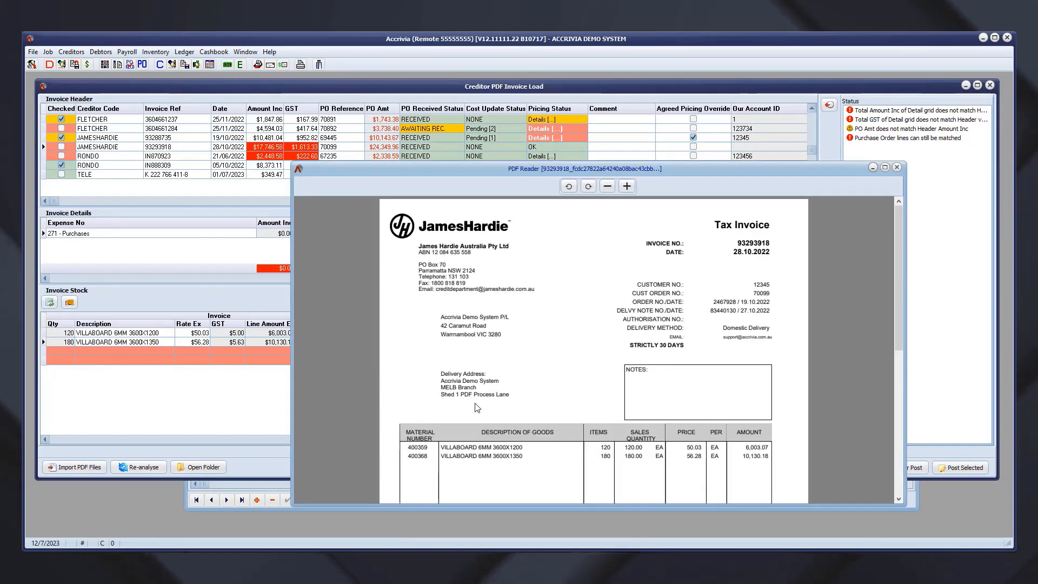
scroll(477, 410, "down", 3)
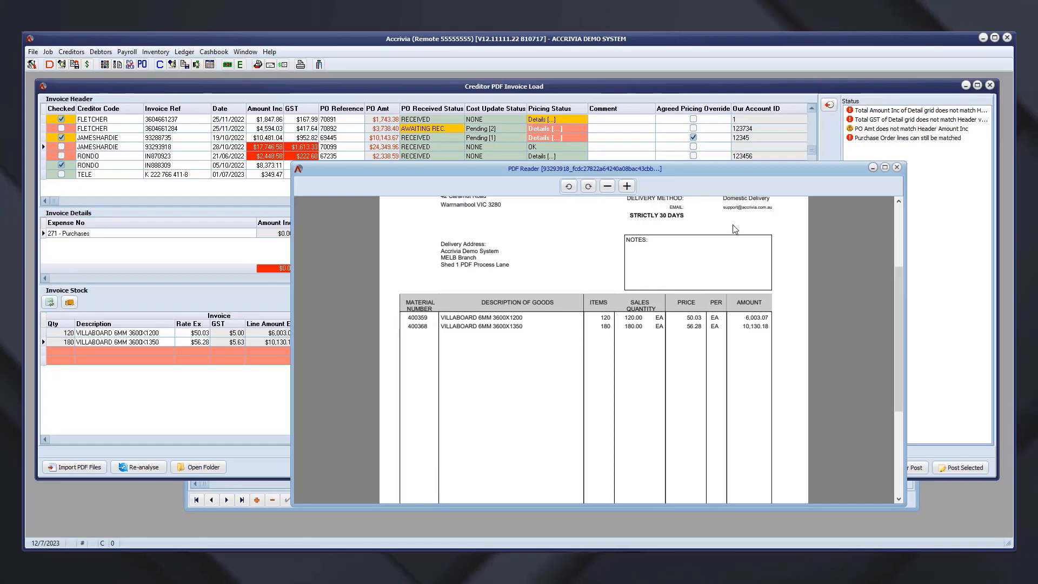
left_click(897, 168)
left_click(96, 342)
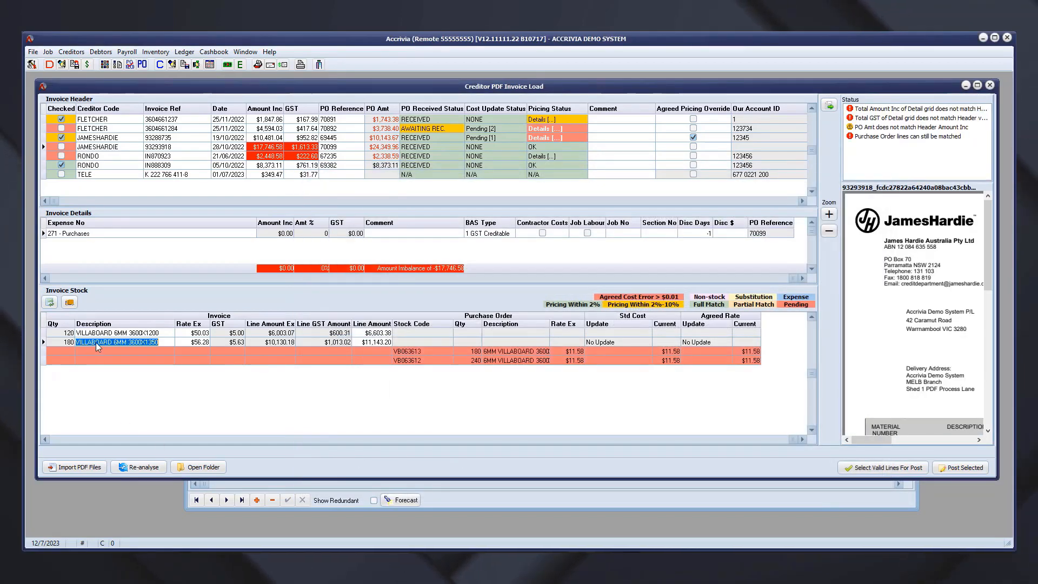
left_click(68, 439)
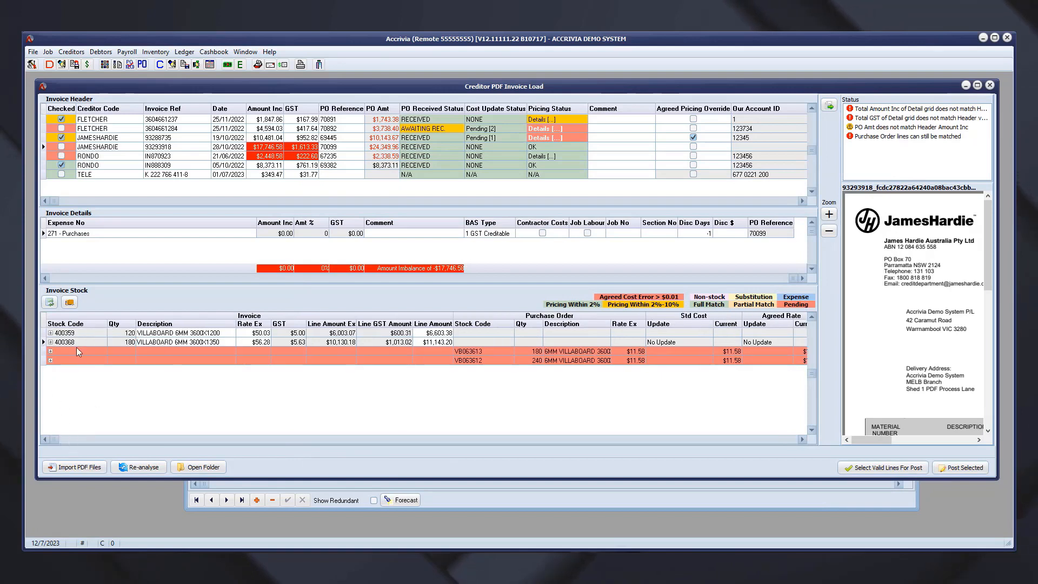
left_click(76, 341)
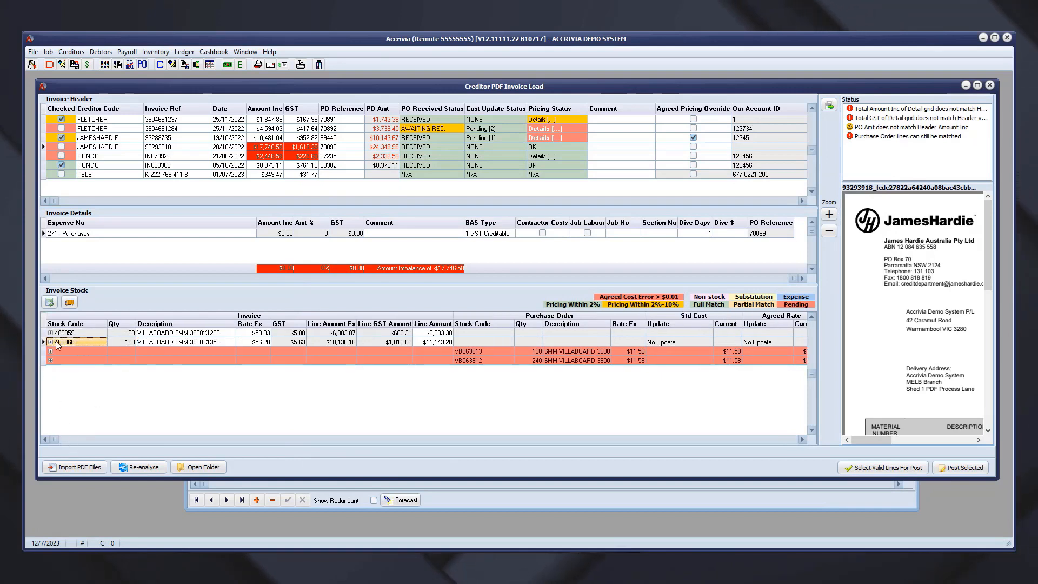
Step: Reopen the stock record of purchase order line VB063613 and compare its supplier stock code with the invoice line's code
left_click(486, 351)
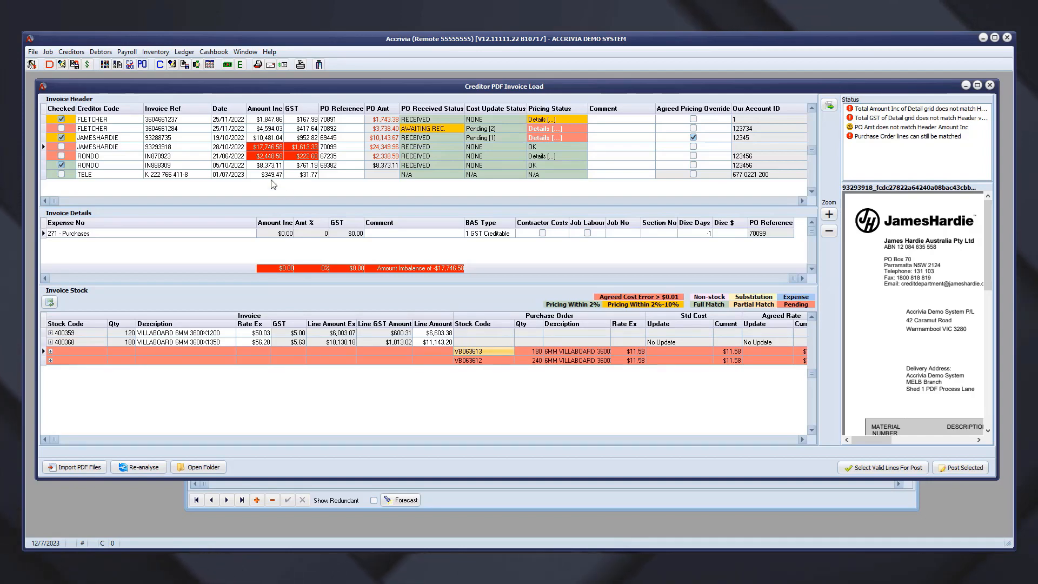
left_click(107, 66)
left_click(399, 275)
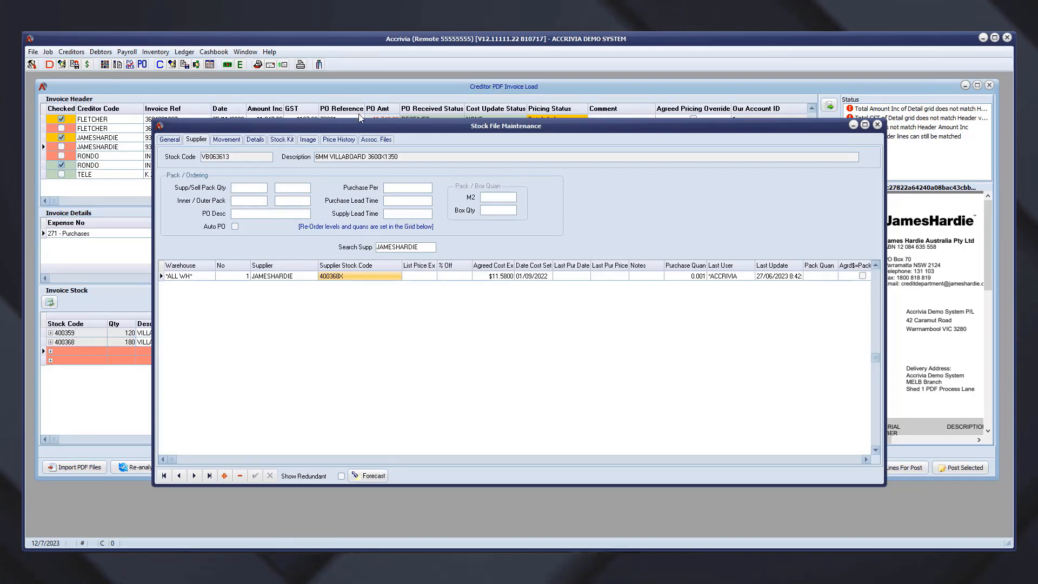
left_click_drag(374, 127, 403, 157)
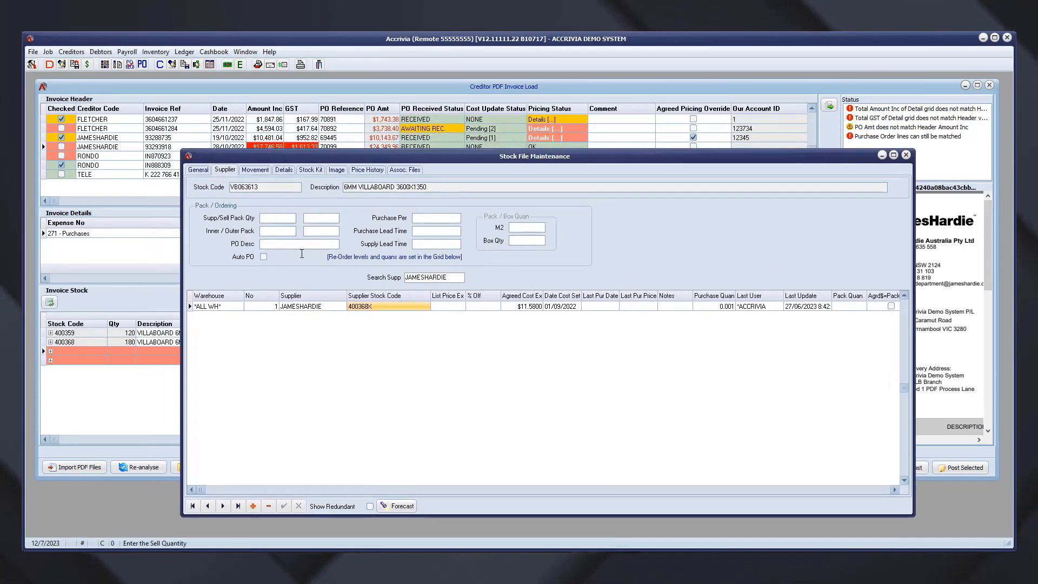
left_click(153, 342)
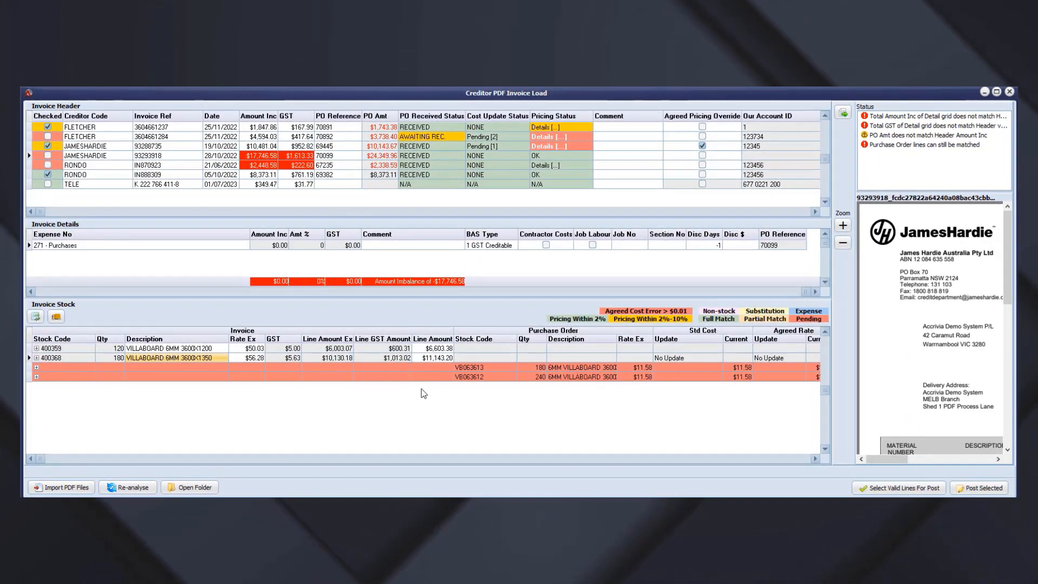
Step: Match purchase order line VB063613 to invoice line 400359 and accept it as a product substitution
left_click(575, 367)
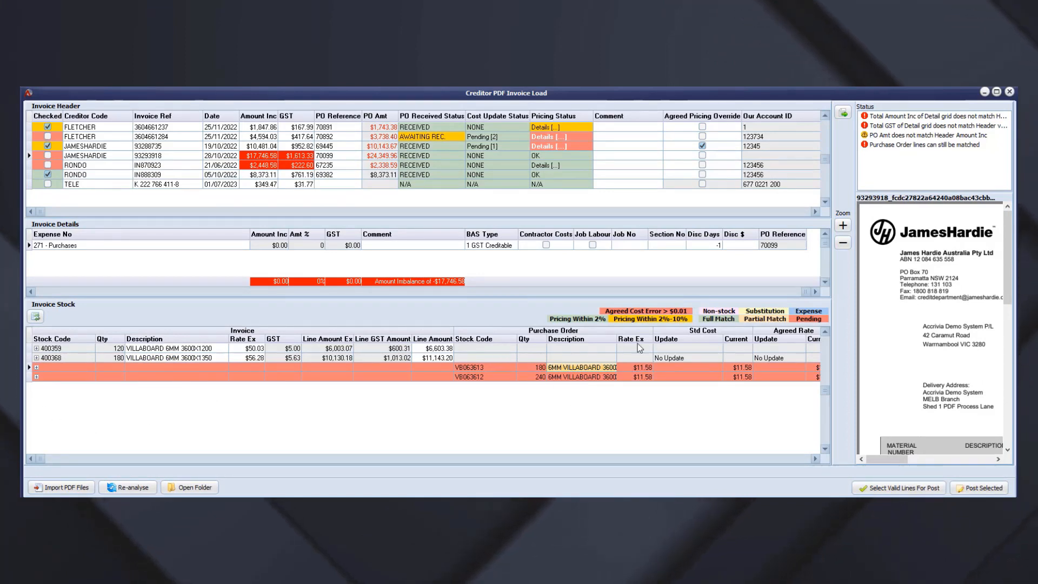
left_click(37, 367)
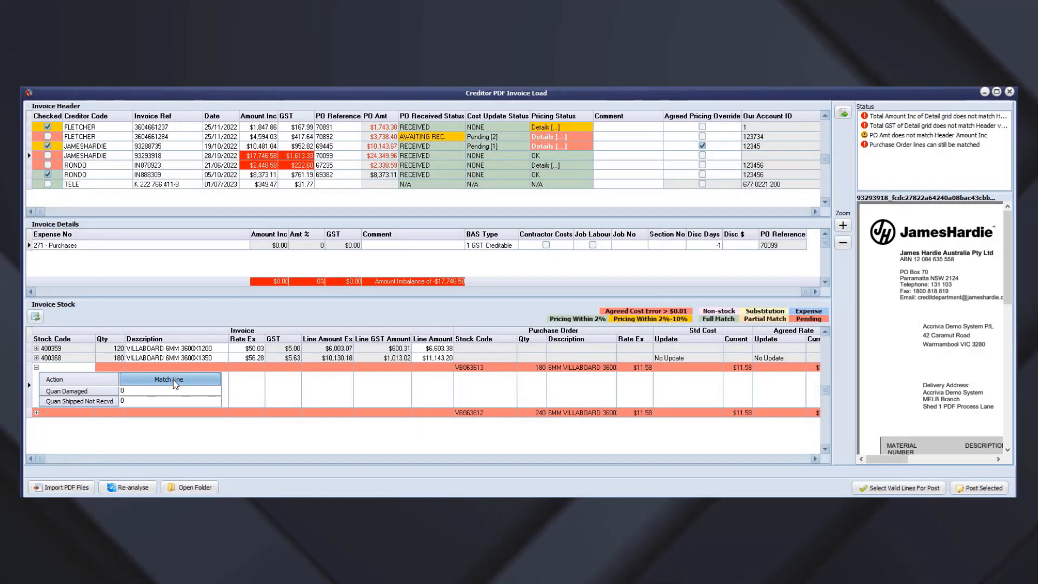
left_click(172, 379)
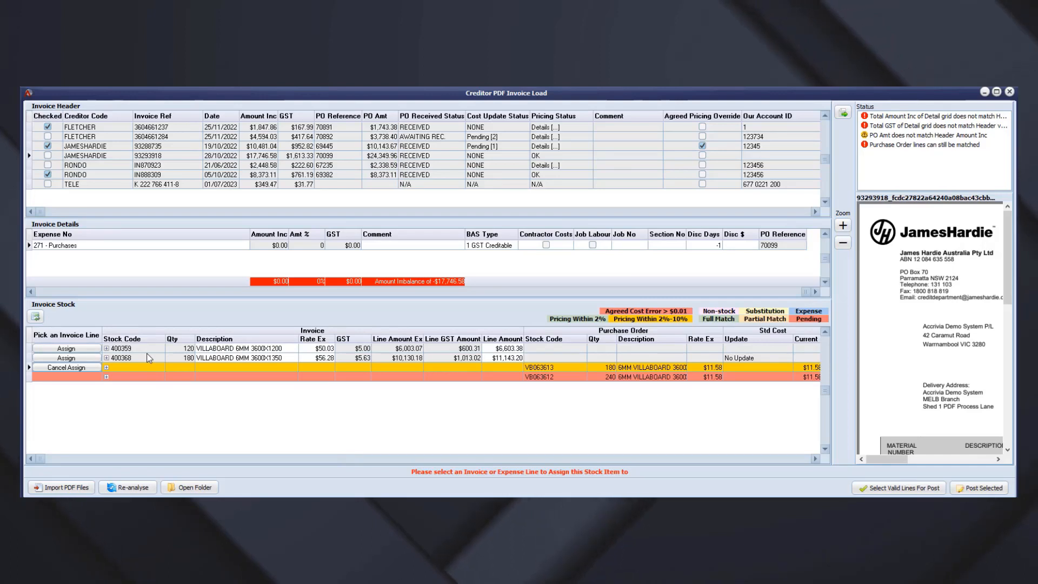
left_click(221, 358)
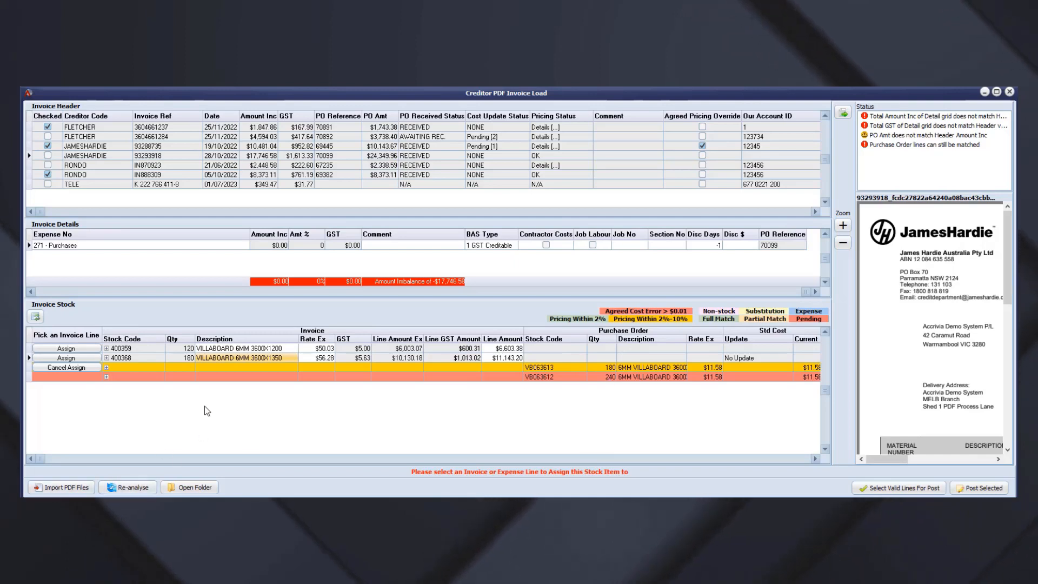
left_click(66, 348)
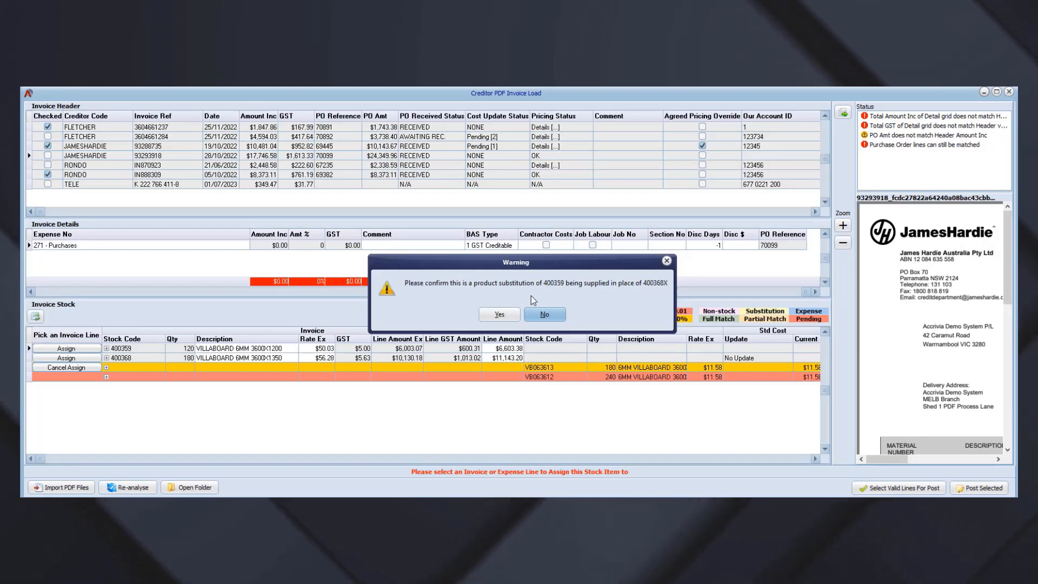
left_click(501, 315)
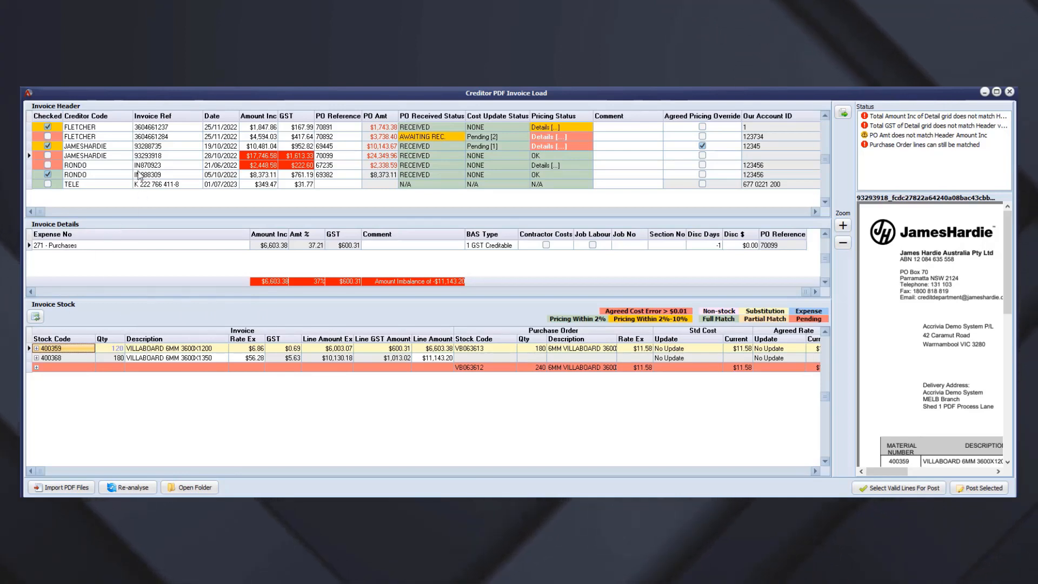
Step: Recalculate the second JamesHardie invoice's values to undo the substitution match
right_click(156, 156)
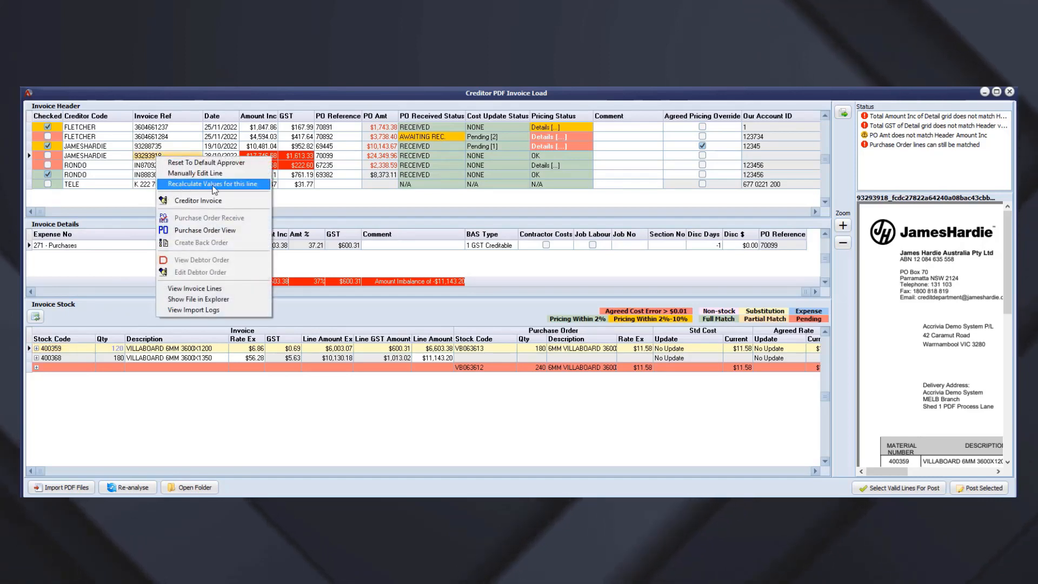
left_click(214, 186)
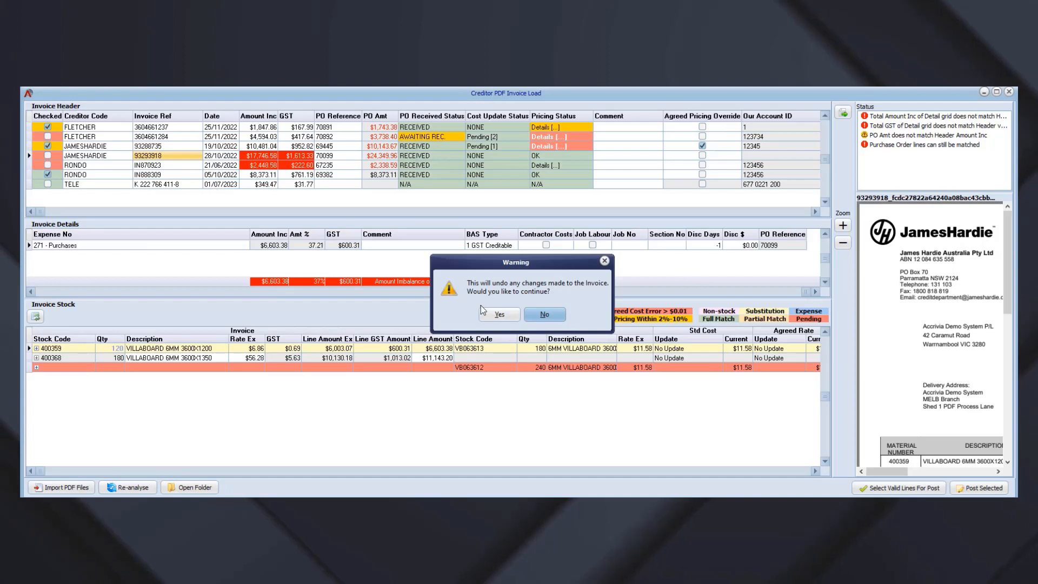
left_click(495, 313)
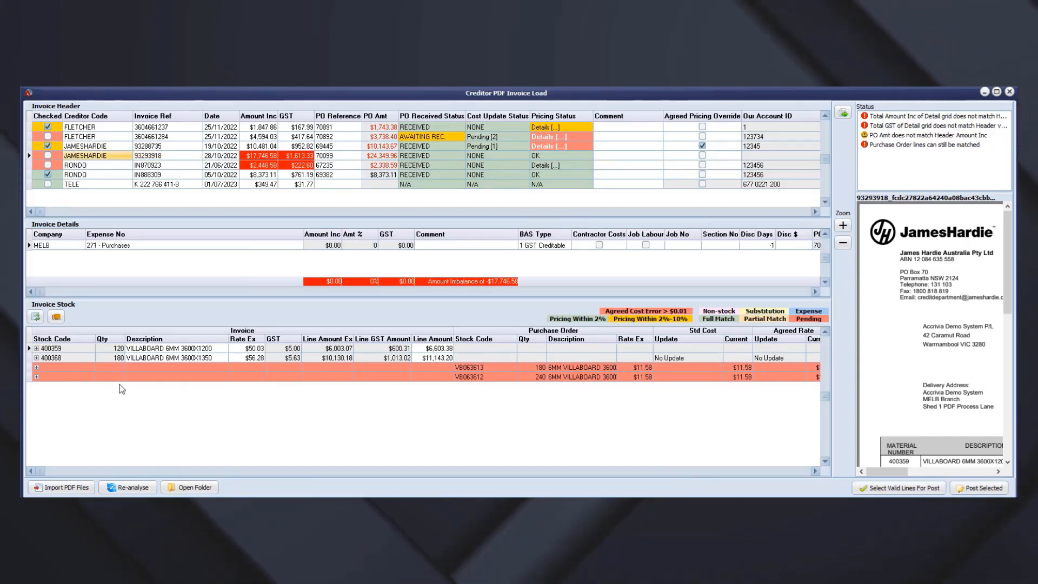
Step: Match purchase order line VB063613 to invoice line 400368 and accept it as a product substitution
left_click(36, 367)
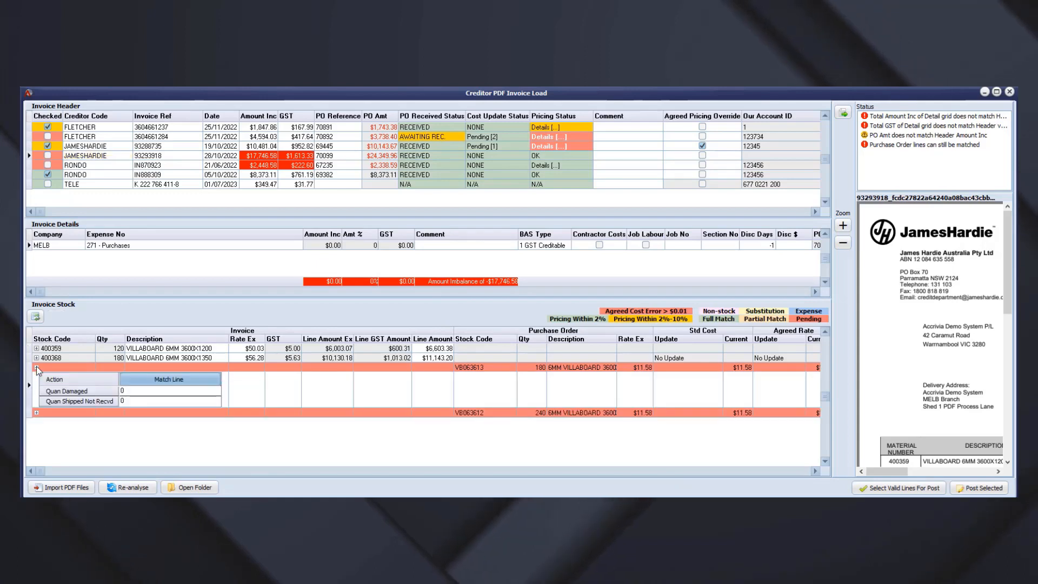
left_click(154, 379)
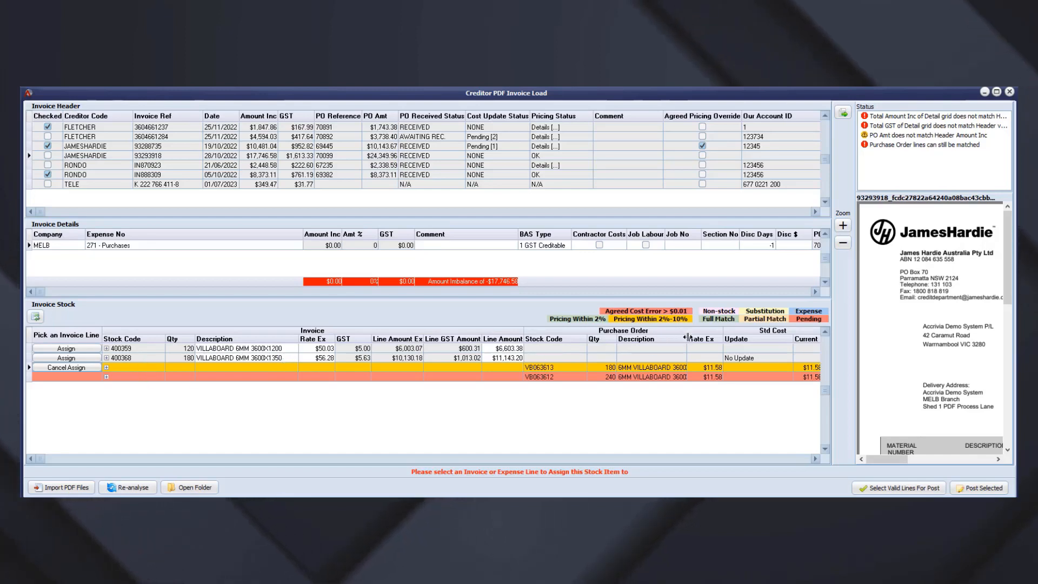
left_click_drag(688, 337, 713, 337)
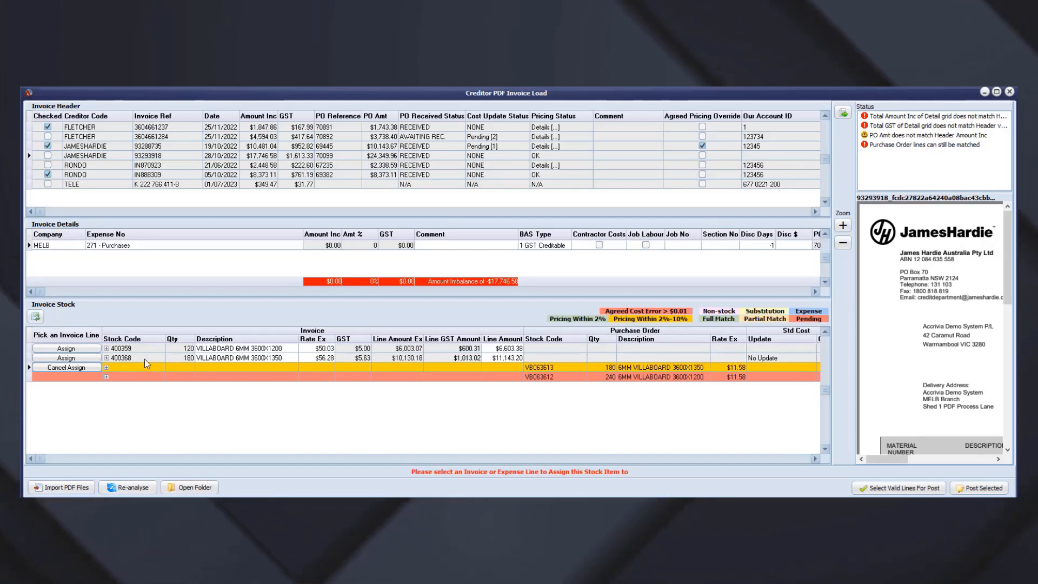
left_click(101, 359)
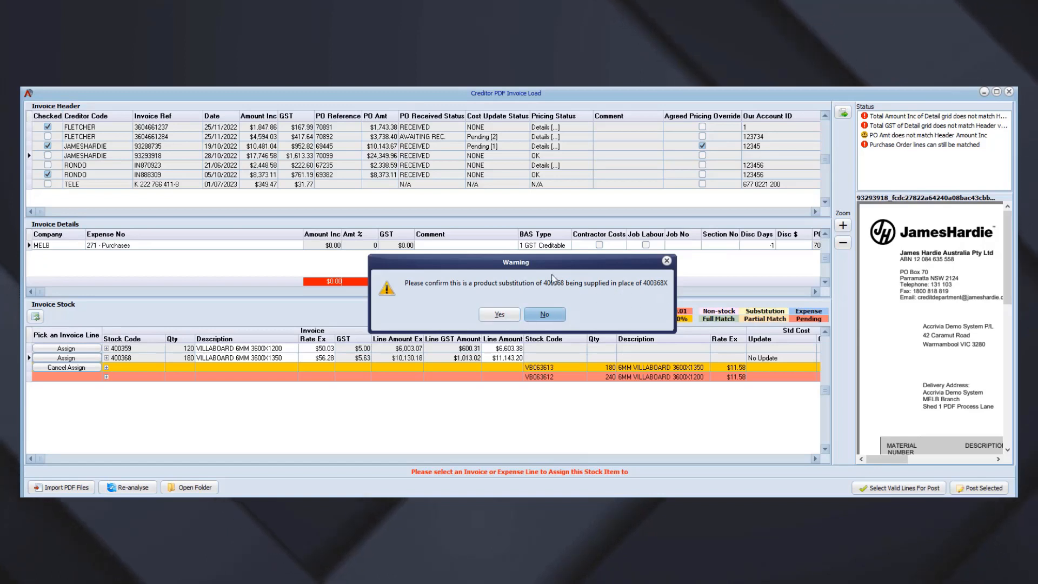
left_click(499, 314)
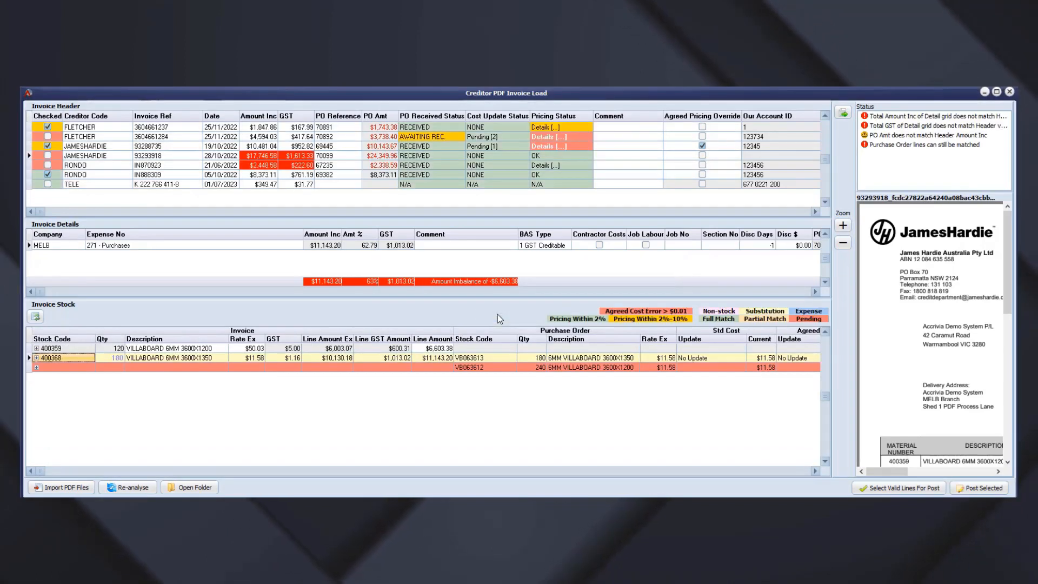
Step: Compare the invoiced quantity of the Villaboard 3600x1200 line with the quantity on unmatched purchase order line VB063612
left_click(379, 358)
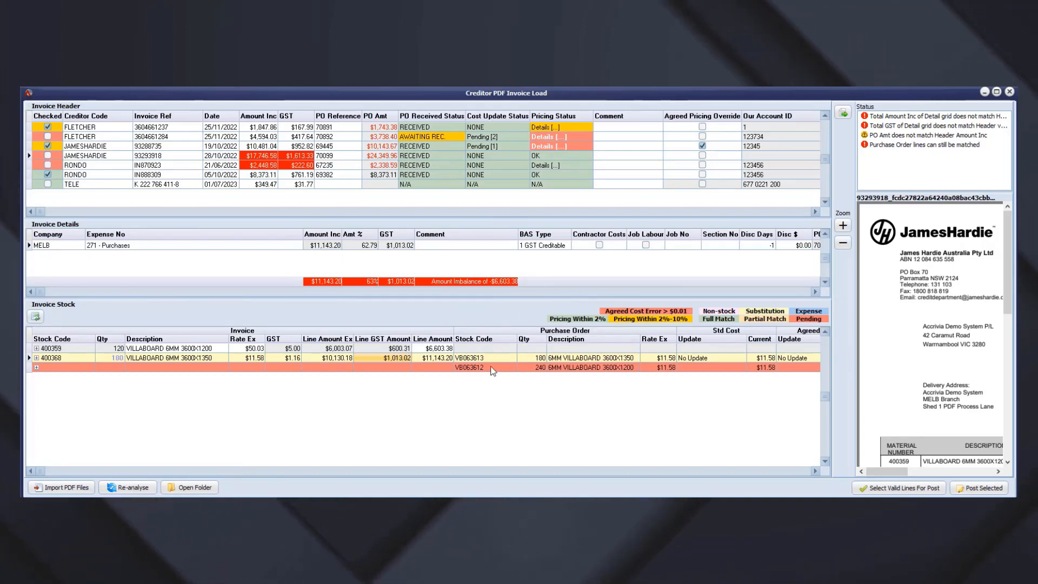
left_click(538, 367)
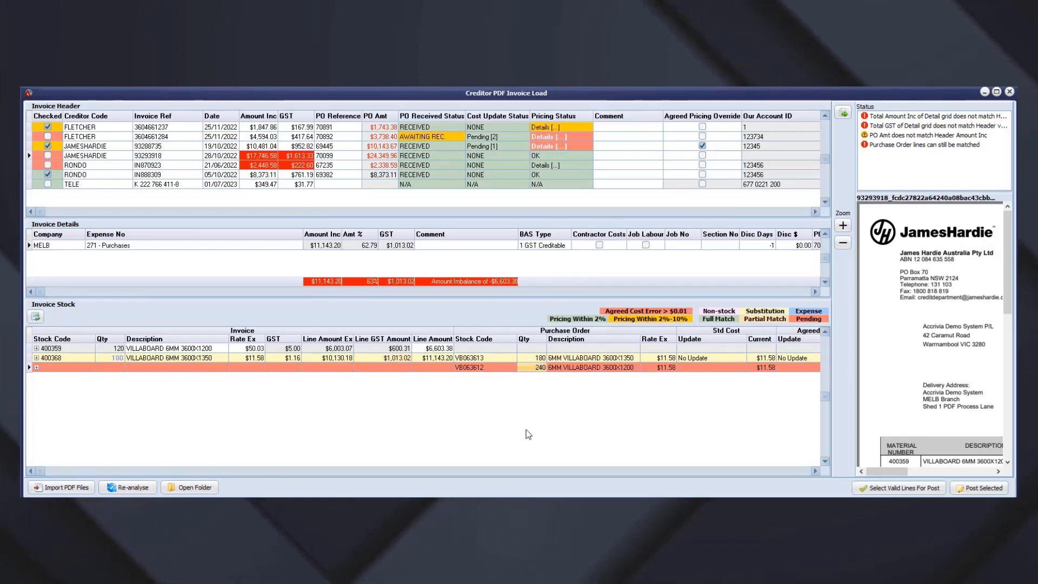
left_click(113, 349)
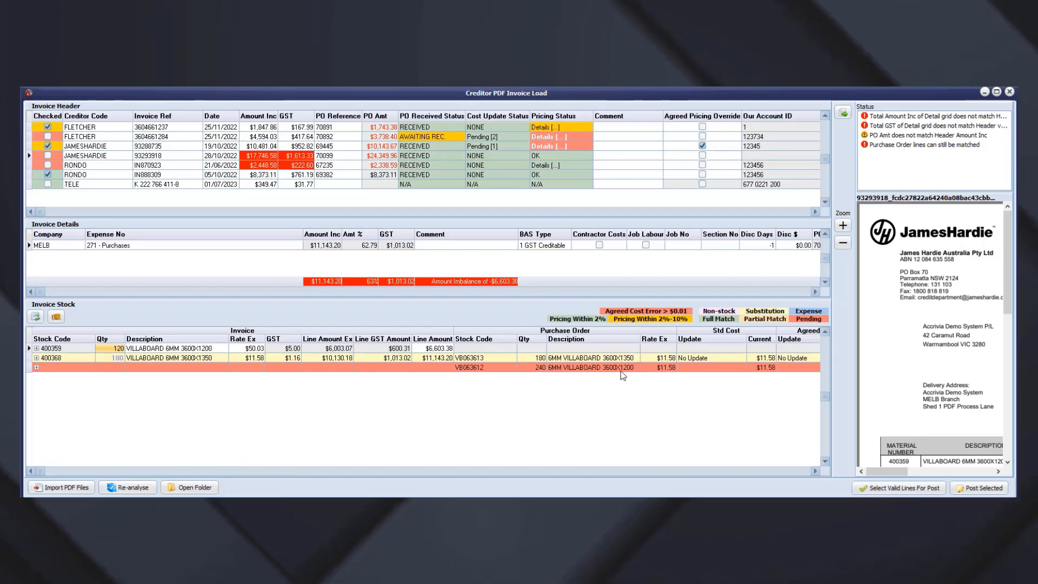
left_click(543, 368)
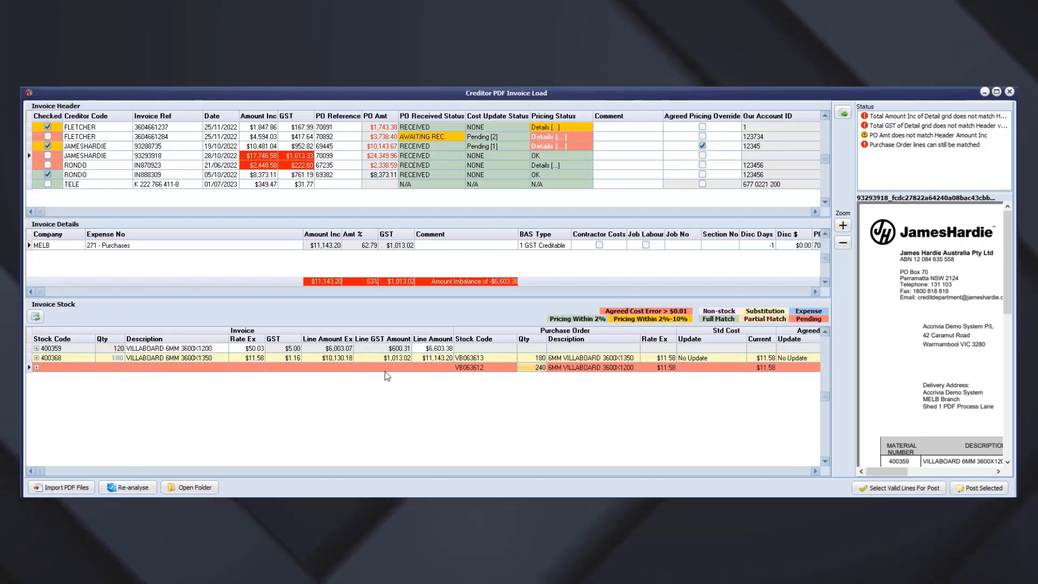
left_click(116, 349)
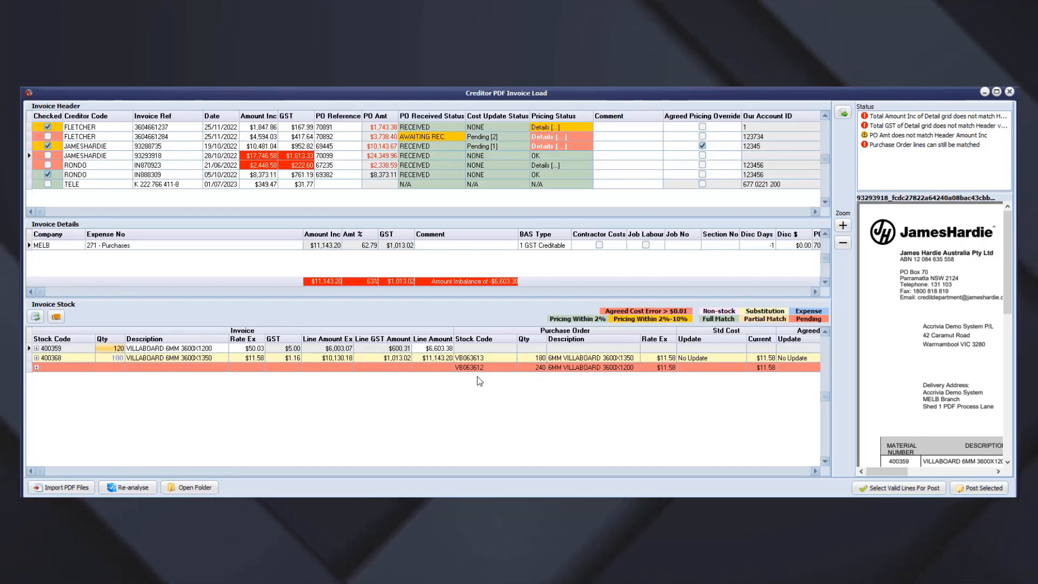
left_click(540, 369)
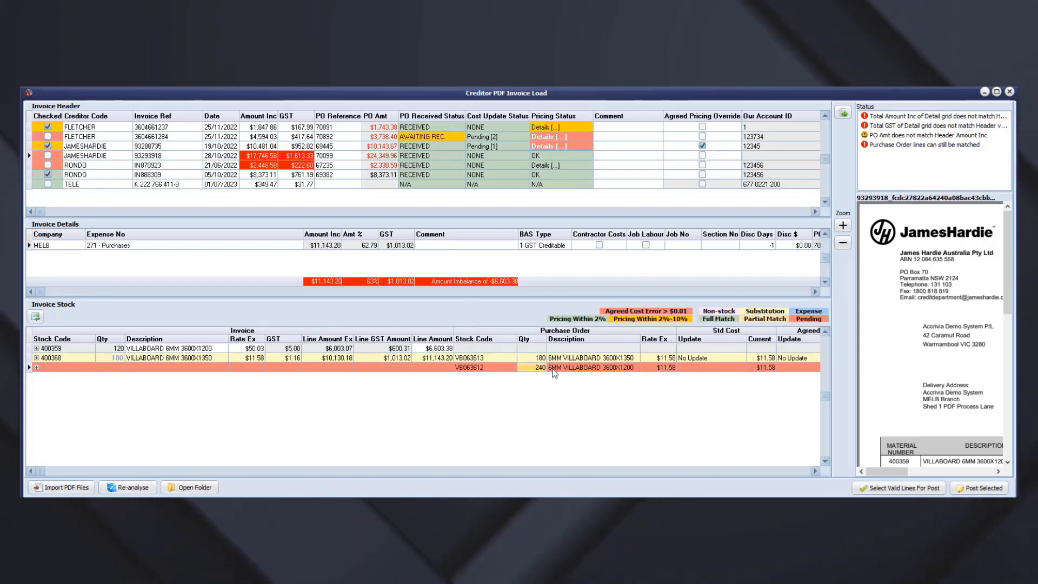
left_click(493, 369)
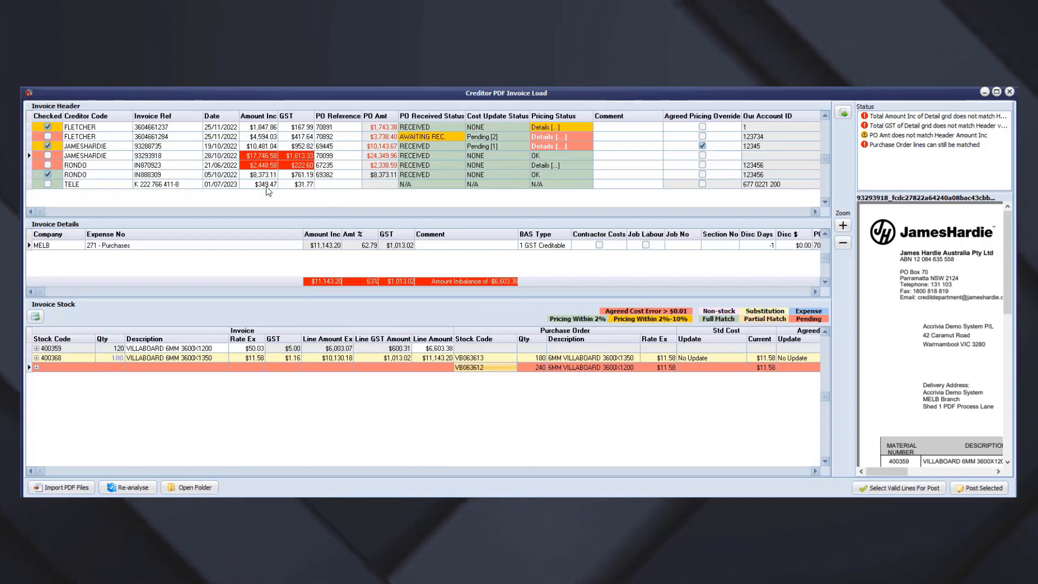
right_click(143, 158)
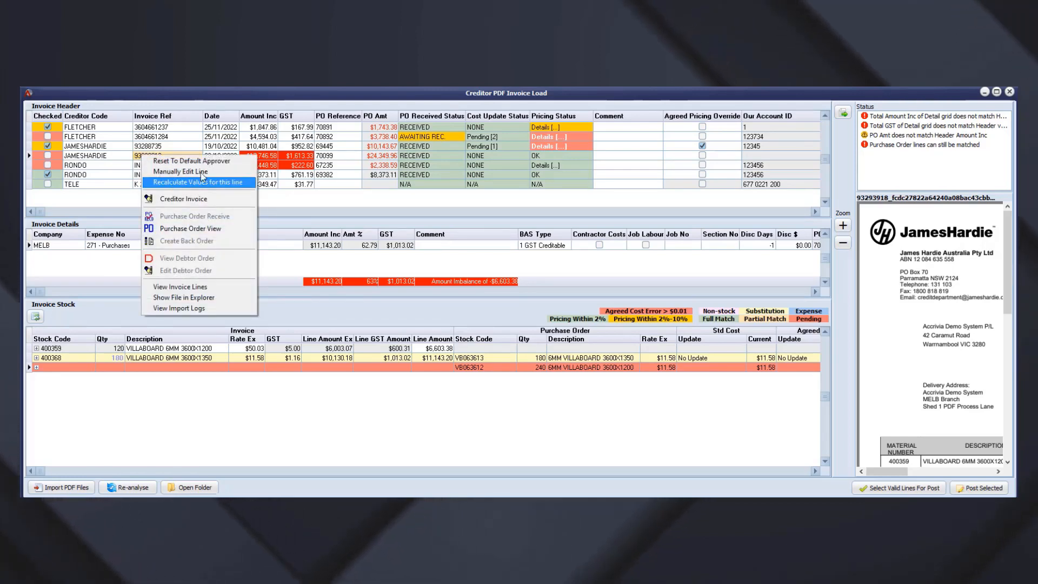
left_click(340, 154)
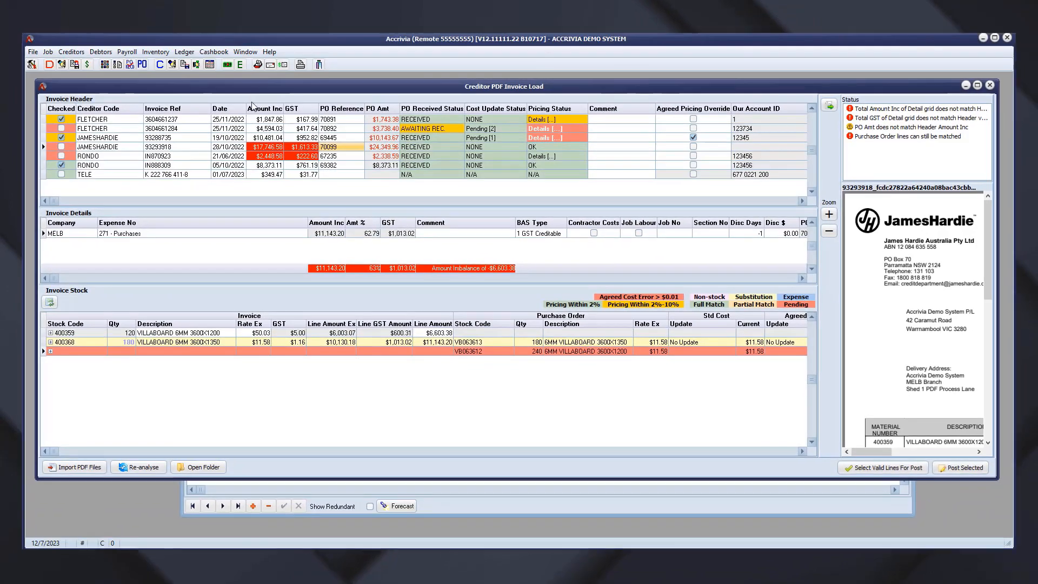
Step: Correct the JAMESHARDIE supplier stock code of stock item VB063613 to 400368 and return to the PDF invoice load
left_click(104, 64)
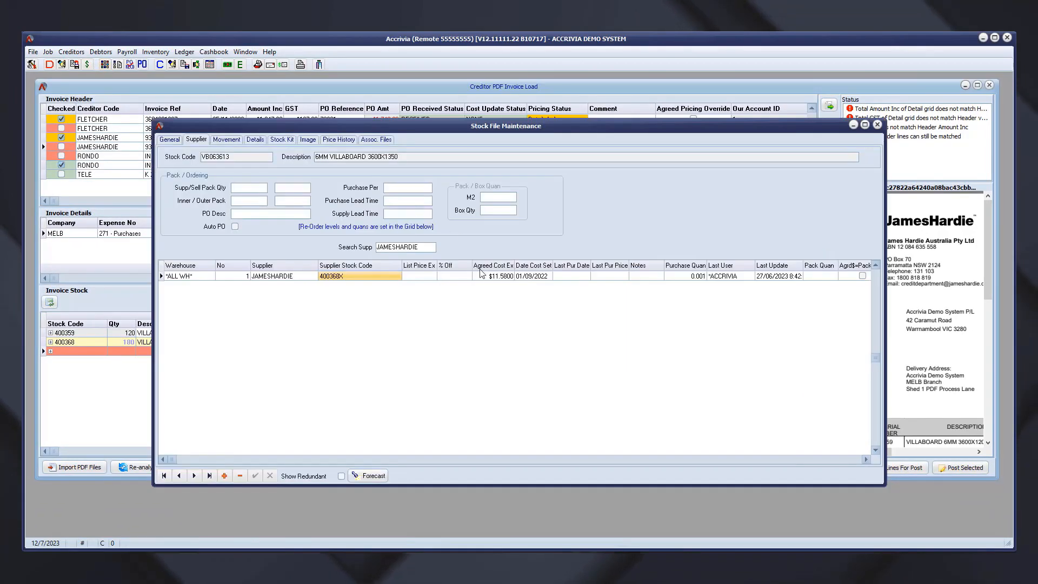
left_click(363, 278)
left_click(346, 278)
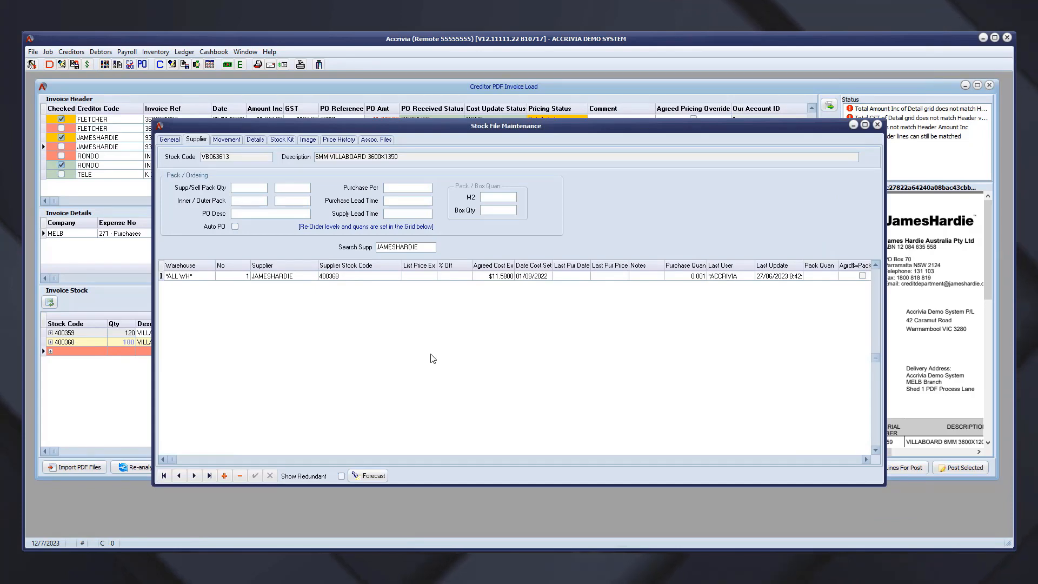
key("Return")
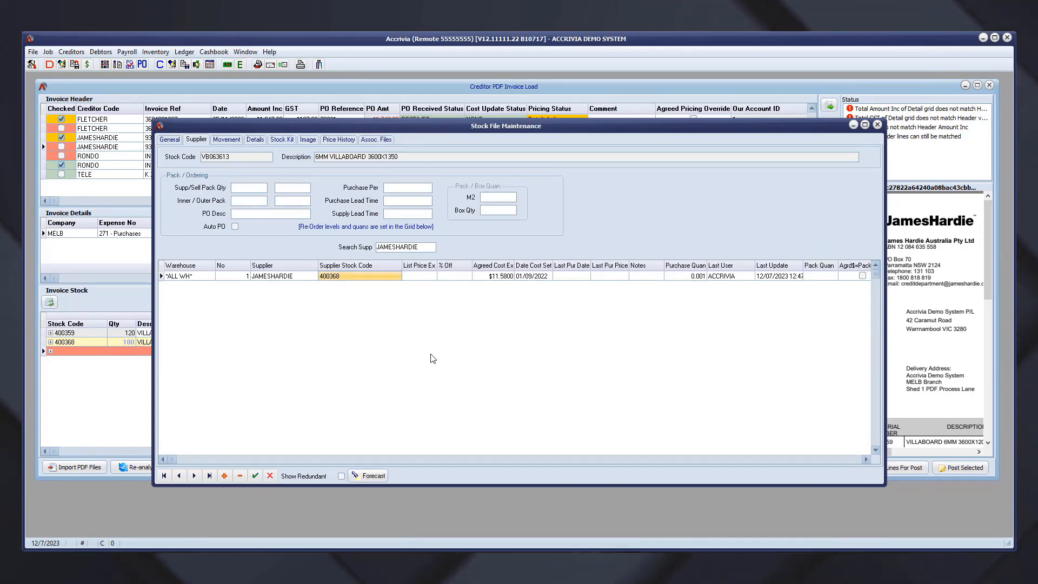
left_click(206, 86)
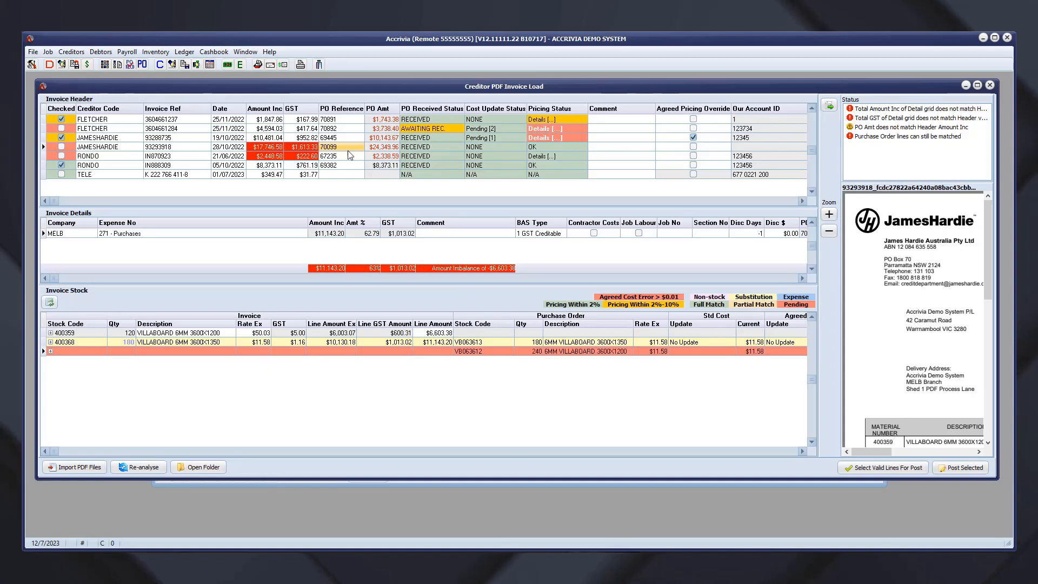
Step: View the second JamesHardie invoice's purchase order and reverse its receipt, setting the order to not-received
right_click(430, 147)
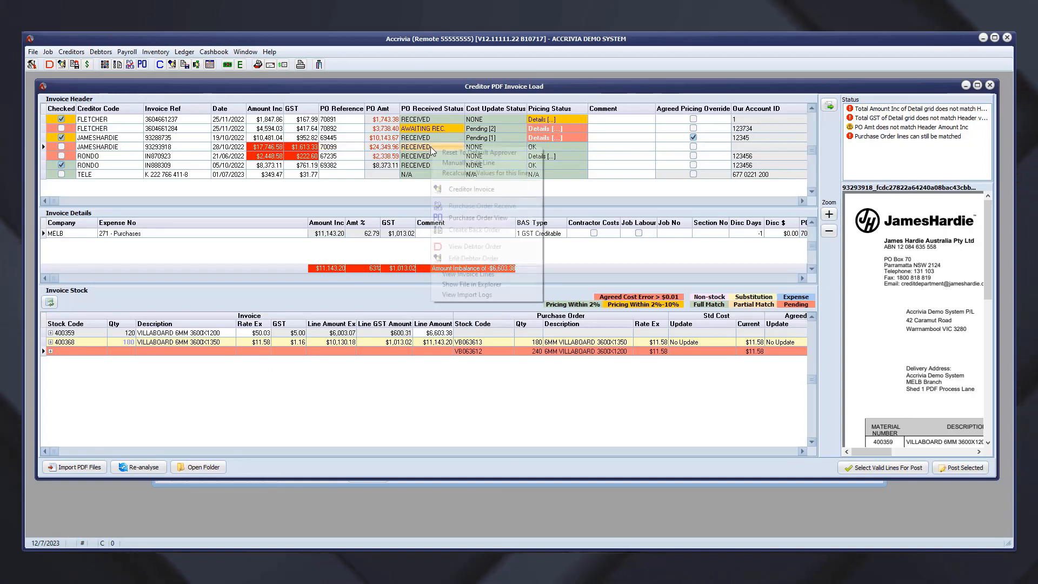
left_click(478, 217)
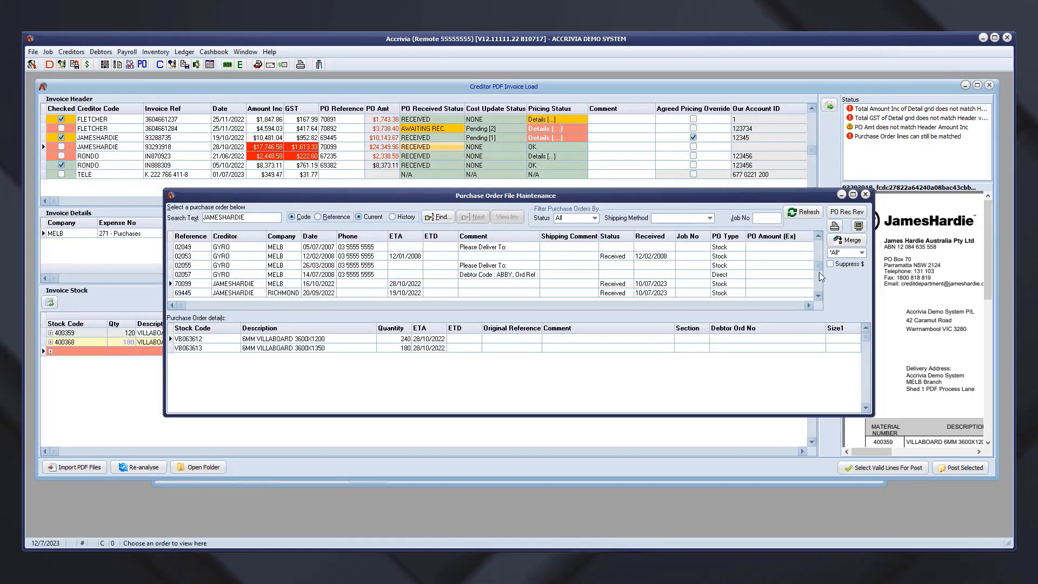
left_click(489, 284)
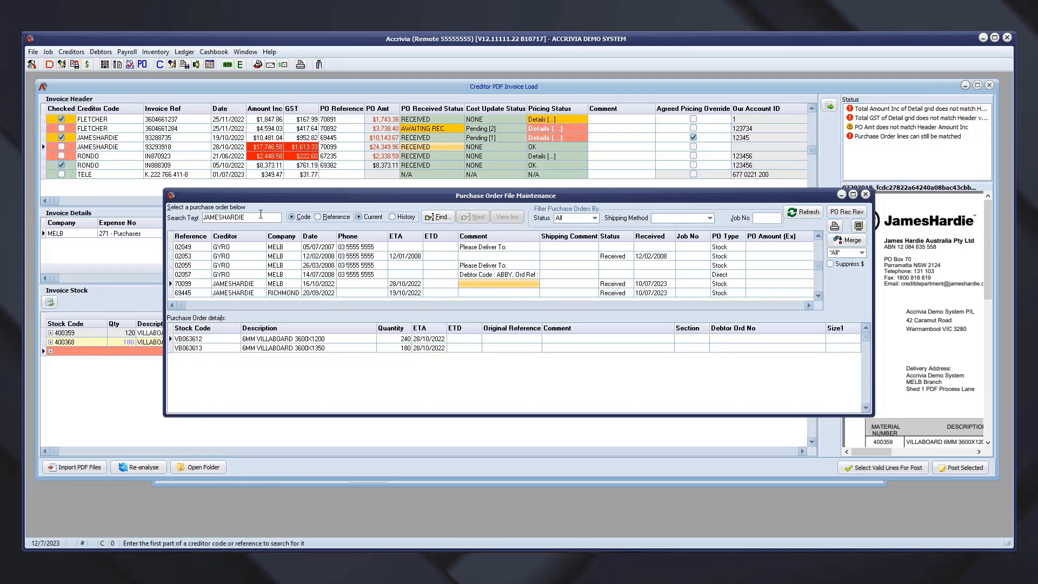
left_click_drag(251, 196, 167, 167)
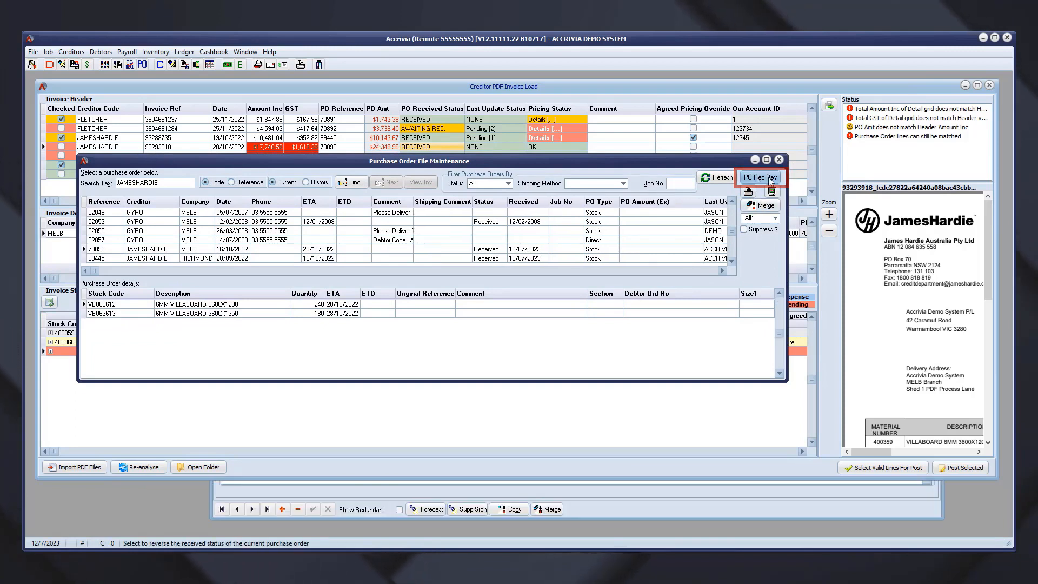
left_click(770, 178)
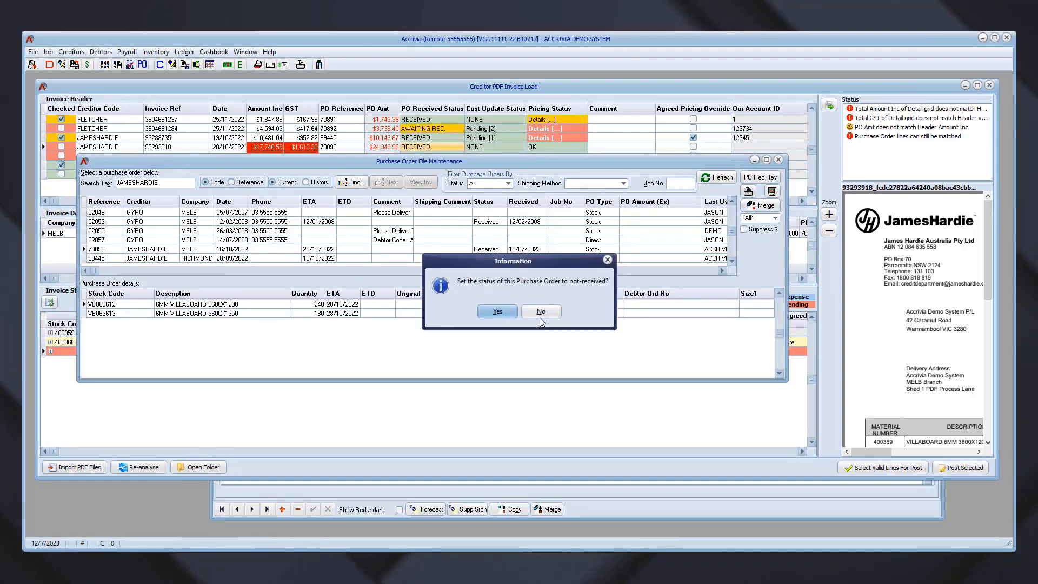
left_click(504, 316)
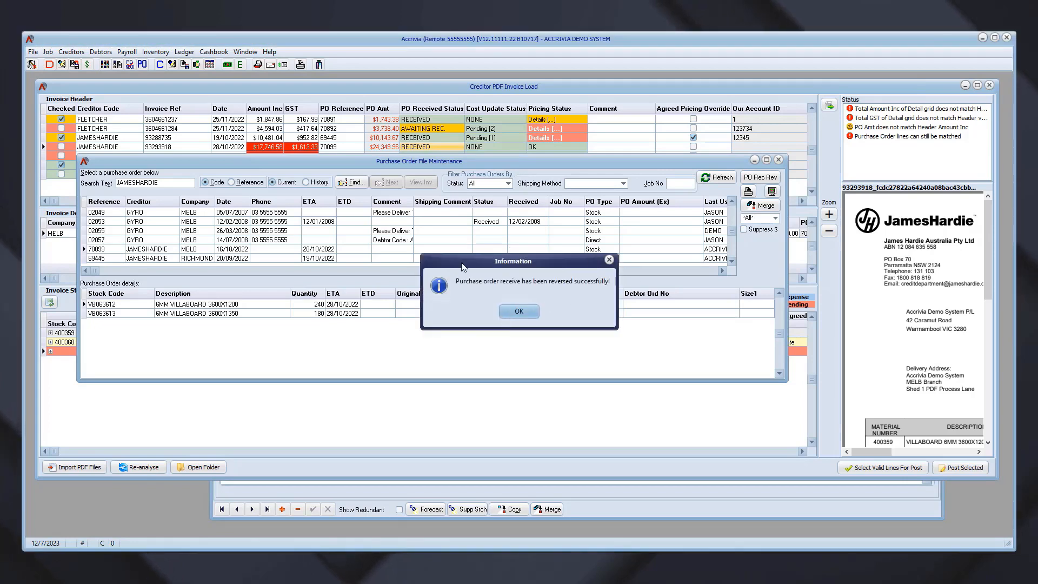
left_click(517, 311)
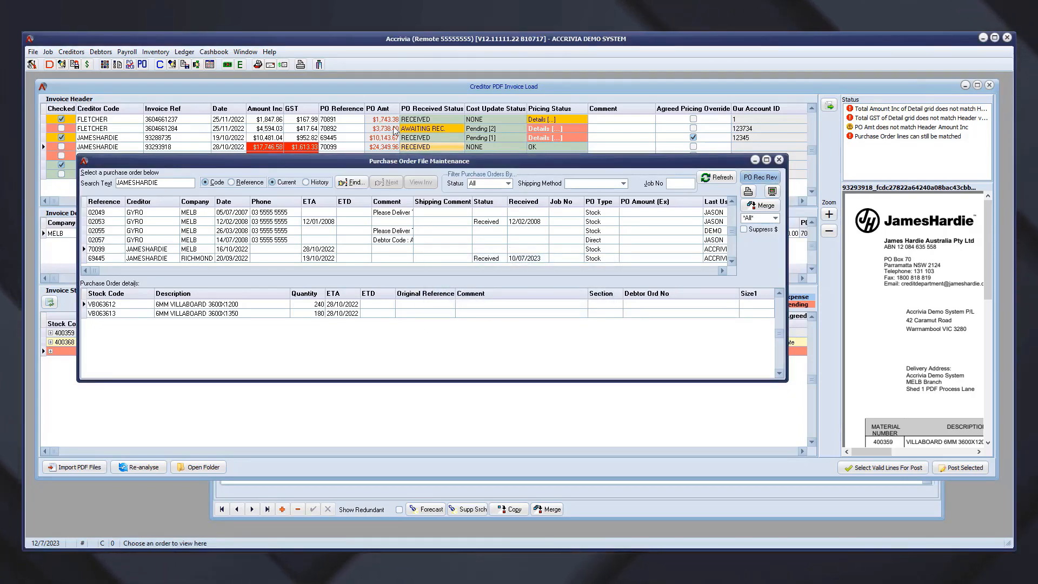
Step: Recalculate the second JamesHardie invoice's values and check the match on invoice line 400368
left_click(364, 86)
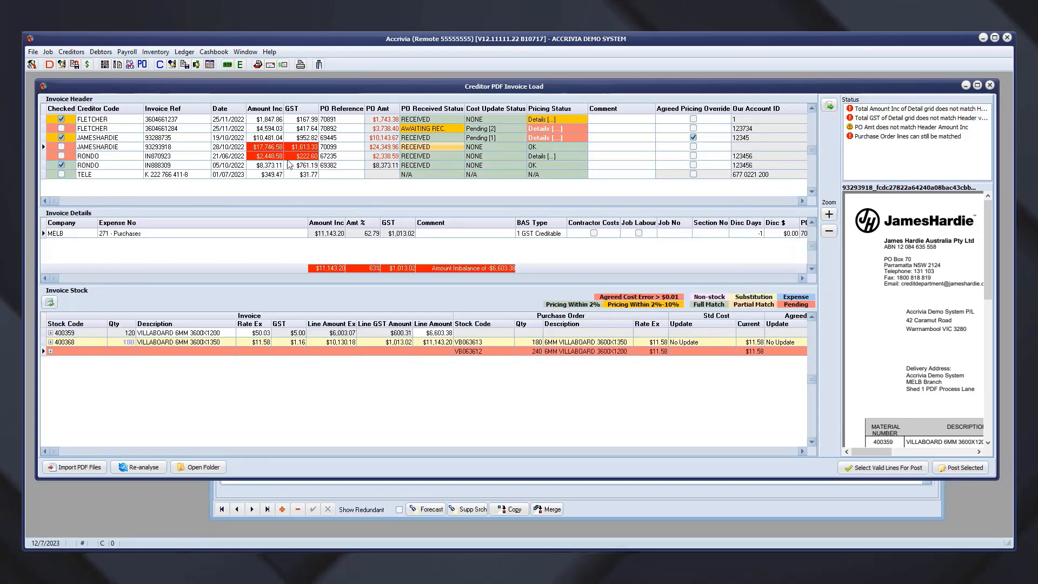
right_click(189, 153)
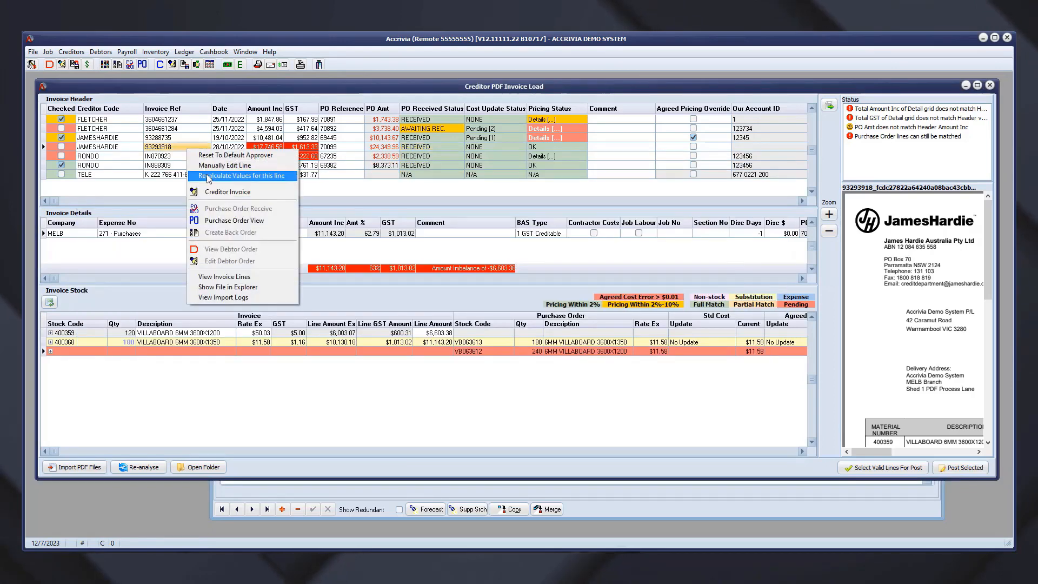
left_click(232, 174)
left_click(497, 300)
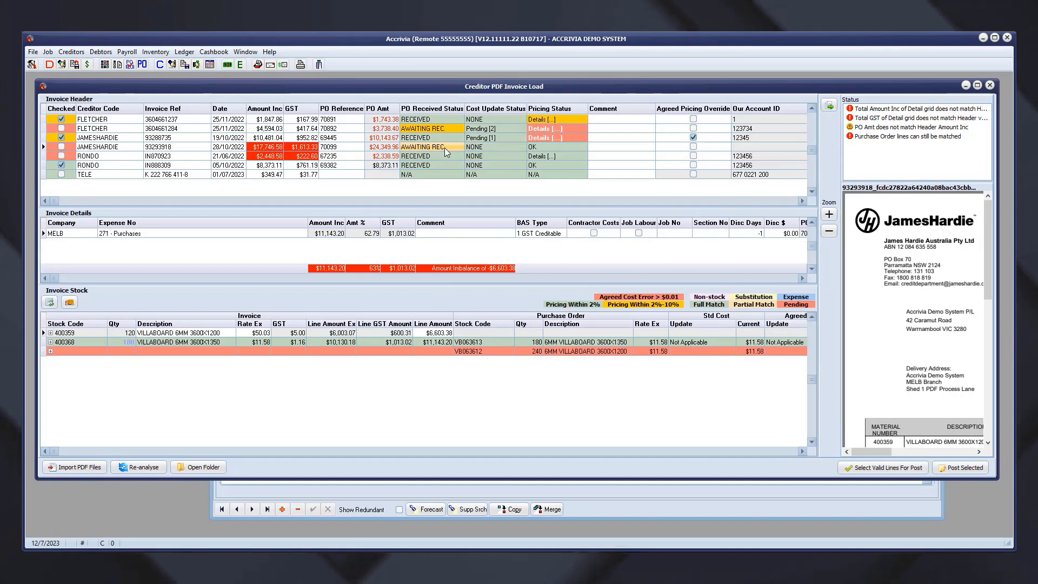
left_click(488, 341)
left_click(222, 341)
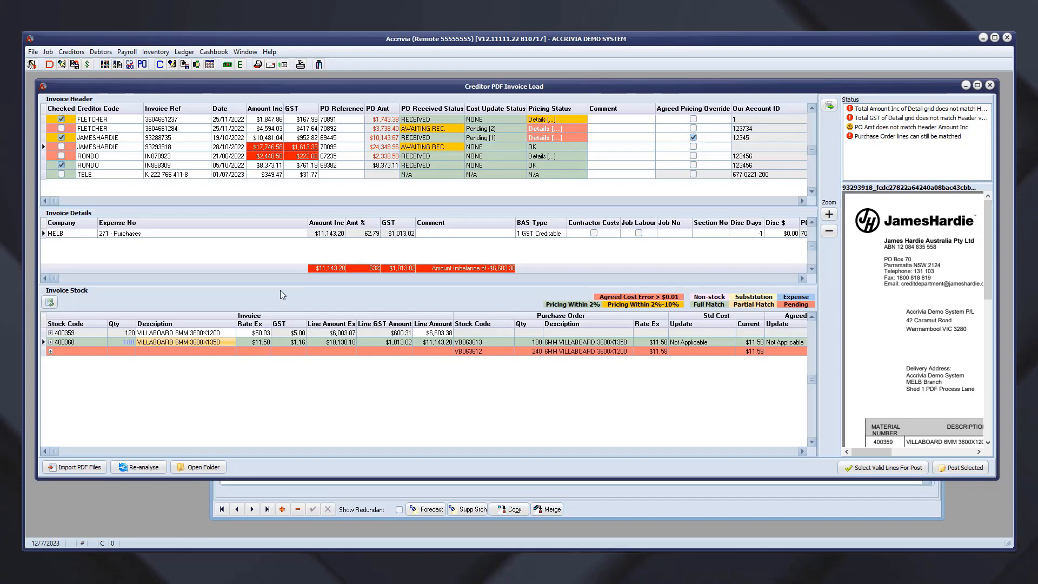
Step: Start receiving the second JamesHardie invoice's purchase order, entering received quantities of 120 for VB063612 and 180 for VB063613
right_click(416, 147)
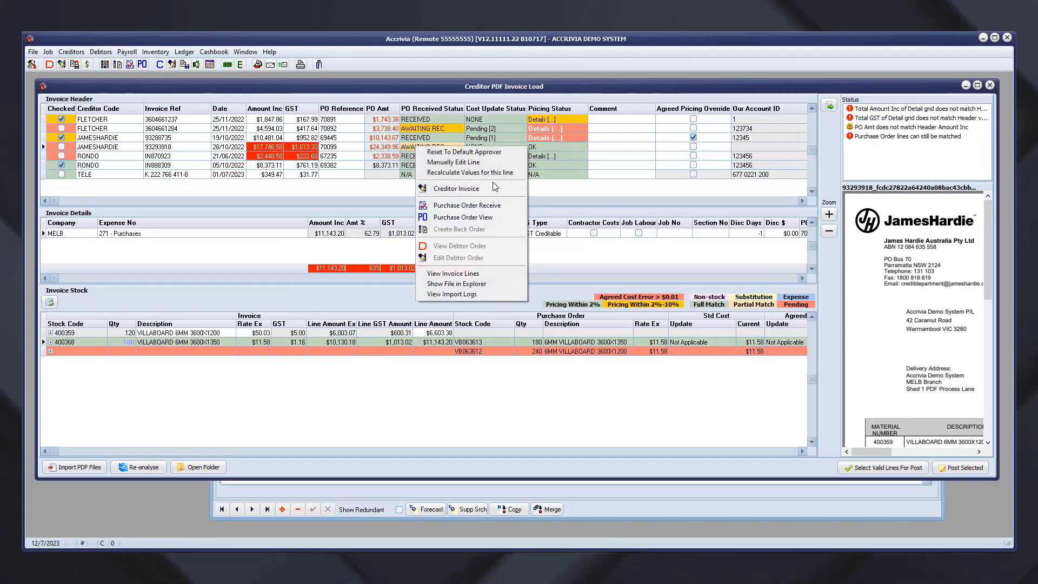
left_click(474, 206)
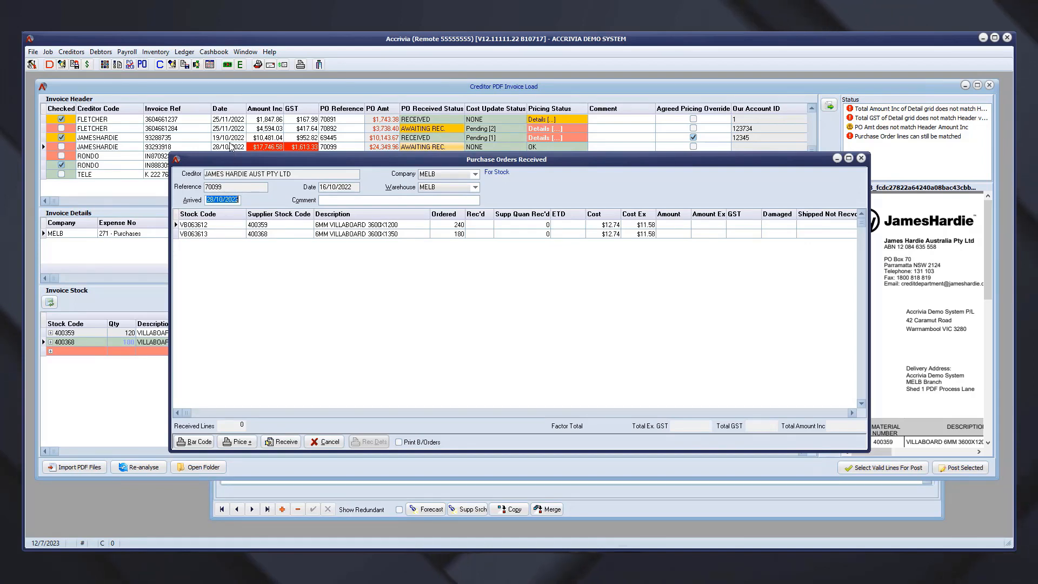
double_click(487, 223)
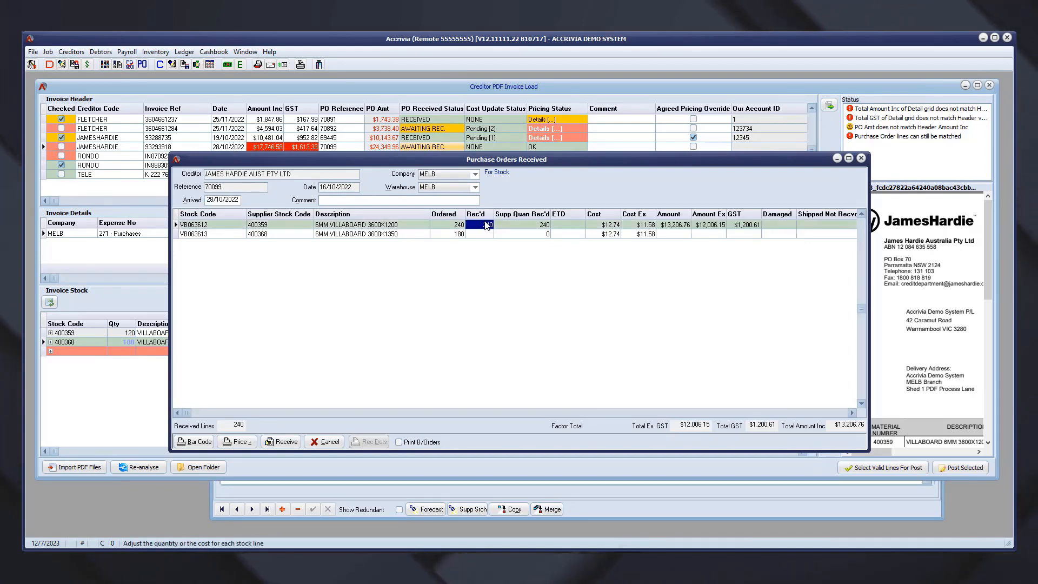
double_click(484, 233)
left_click(482, 226)
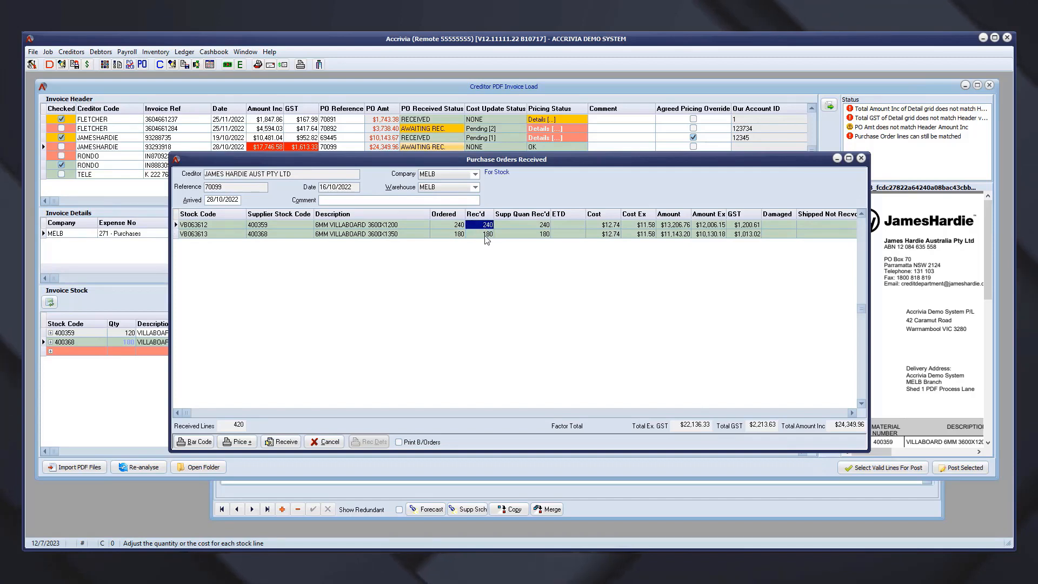
type("120")
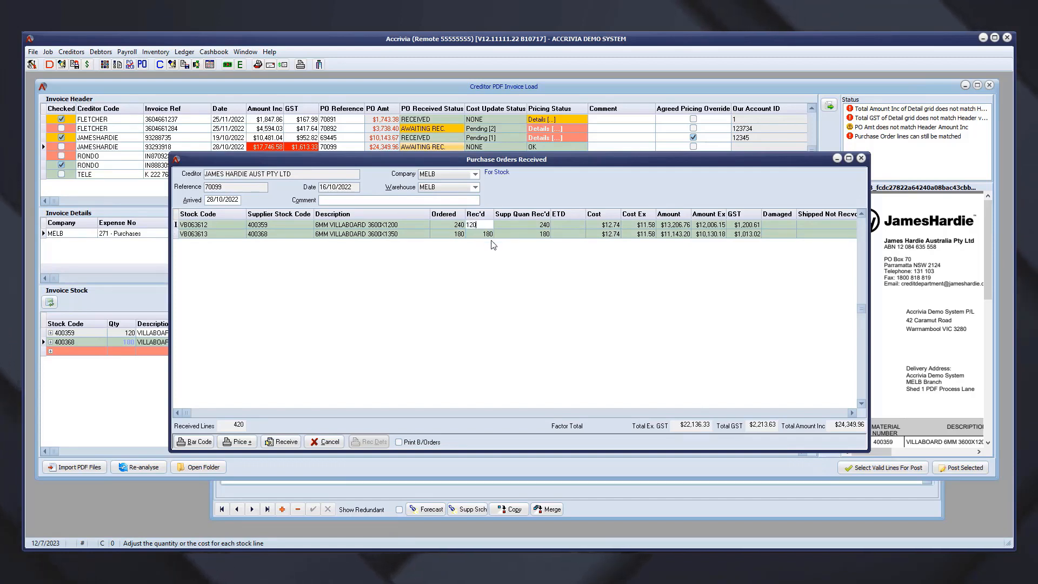
key("Return")
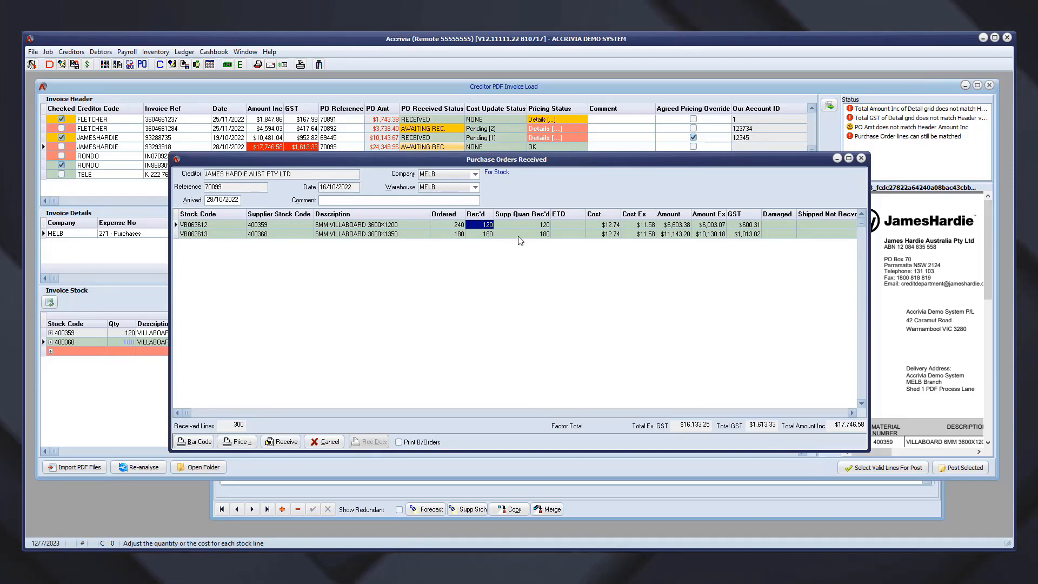
Step: Receive the second JamesHardie invoice's purchase order with the entered quantities and place the unfulfilled items on back order
left_click(287, 441)
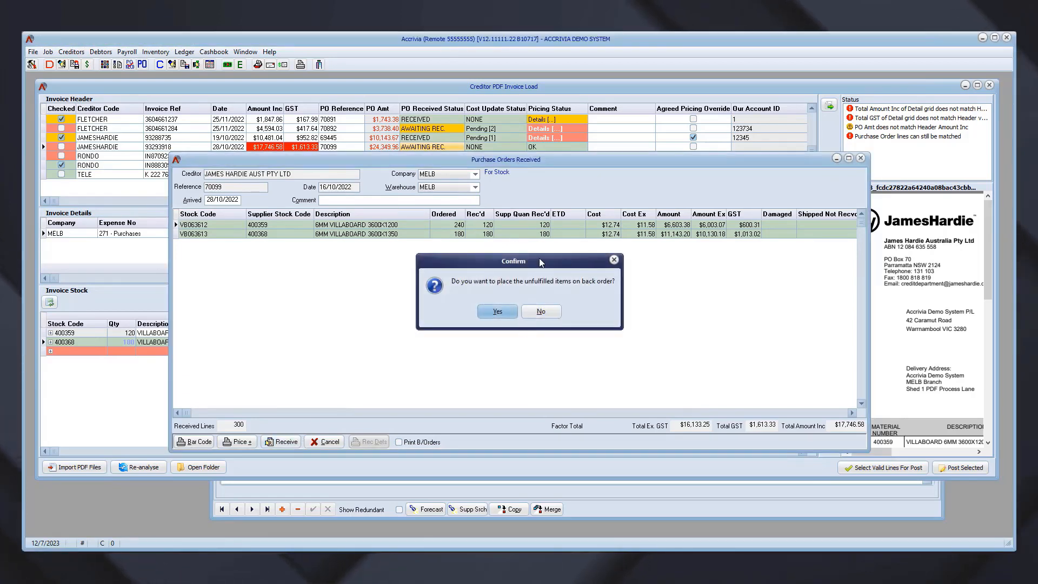
left_click(497, 311)
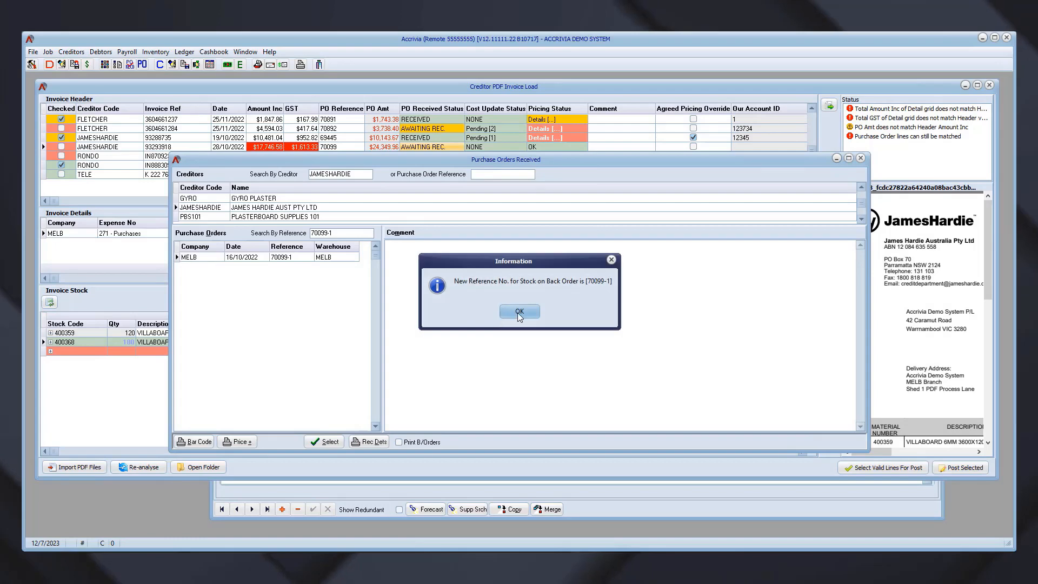
left_click(519, 312)
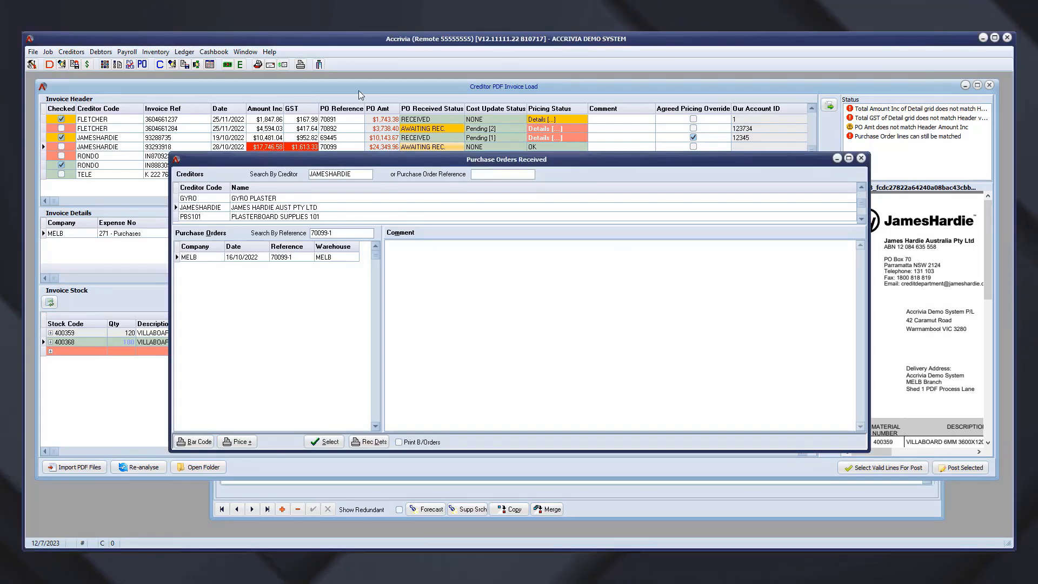
Step: Recalculate the second JamesHardie invoice's values in the PDF invoice load and check its received status and validity
right_click(324, 151)
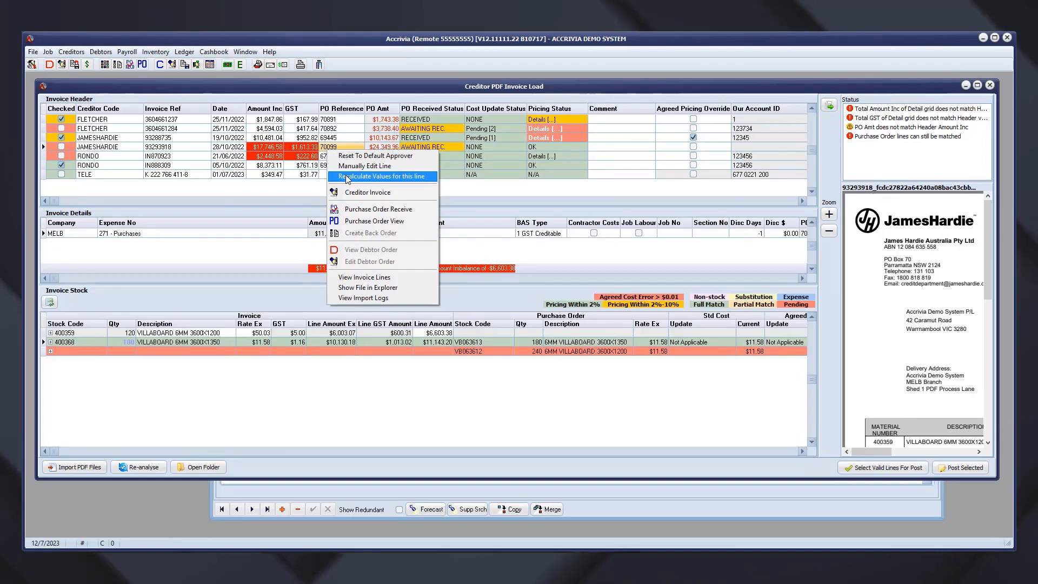
left_click(348, 177)
left_click(496, 304)
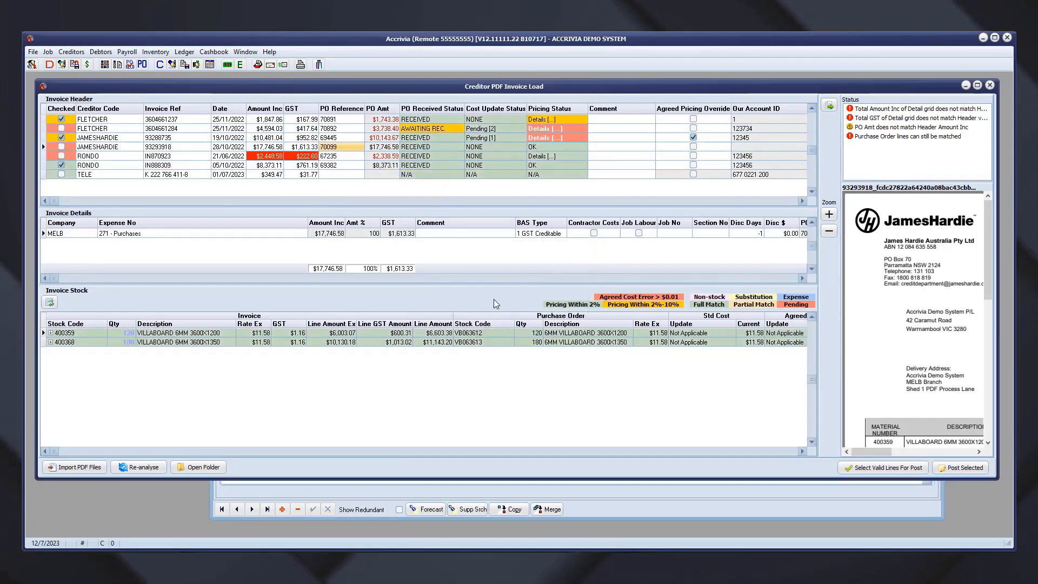
left_click(431, 145)
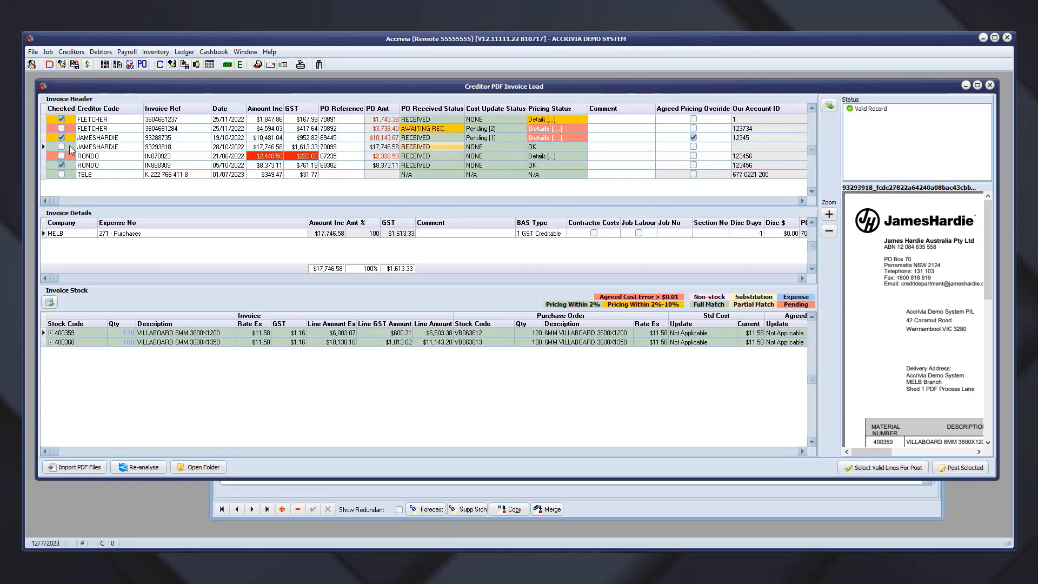
left_click(85, 146)
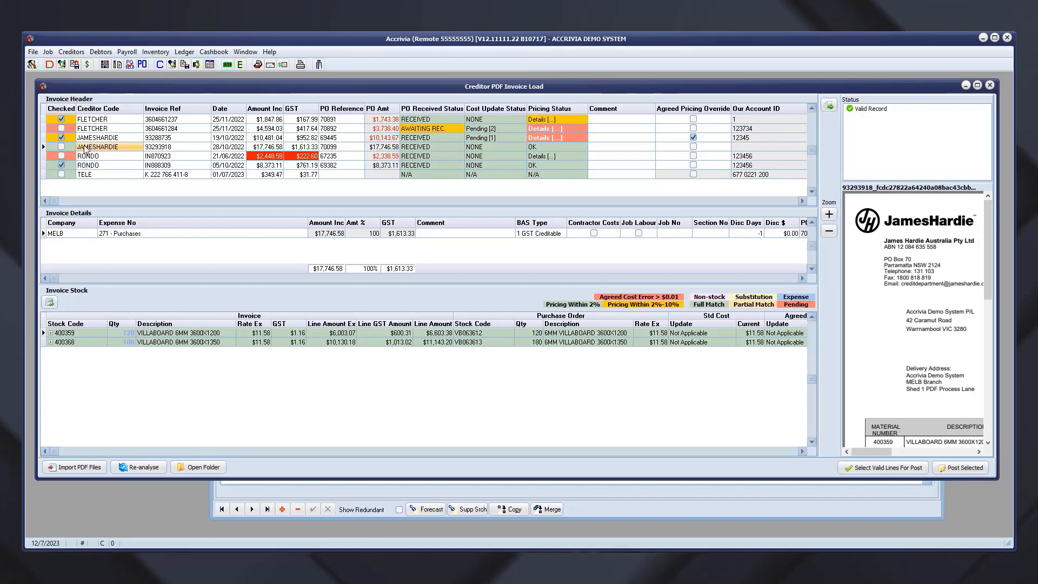
Step: Examine the first Rondo invoice's PDF for its item lines, delivery charge and totals
left_click(185, 157)
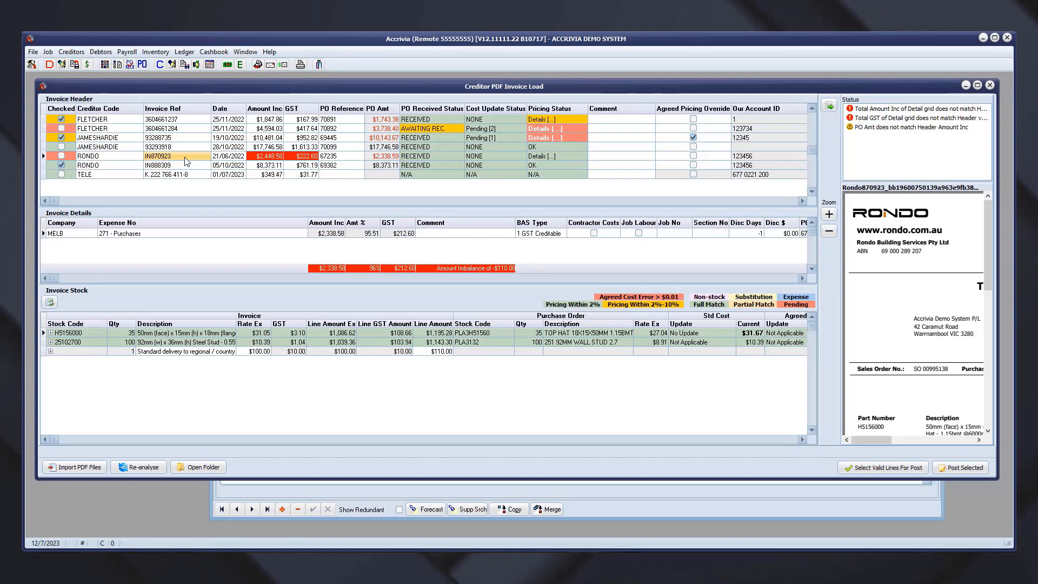
left_click(829, 107)
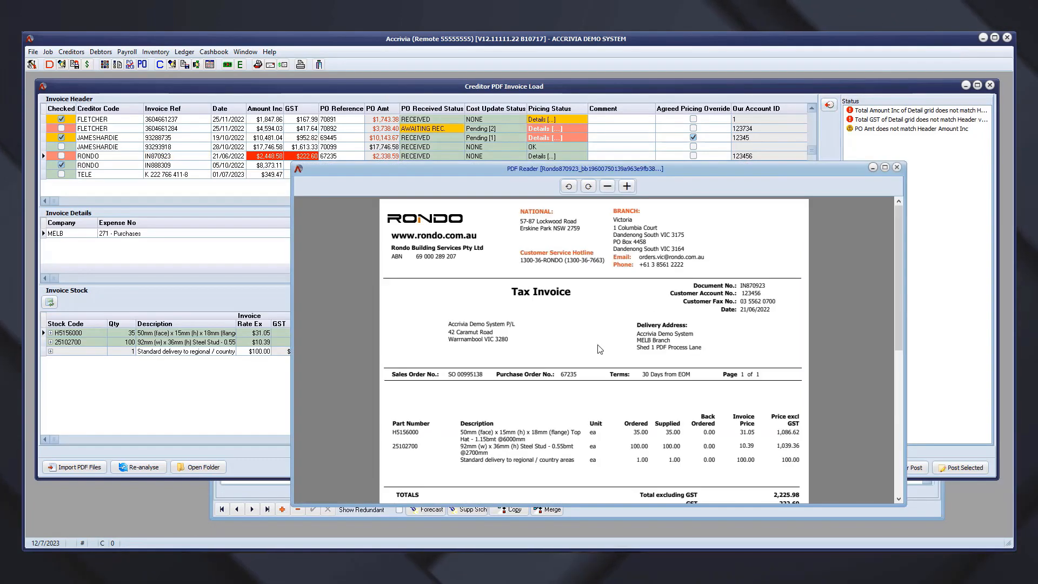
scroll(594, 382, "down", 2)
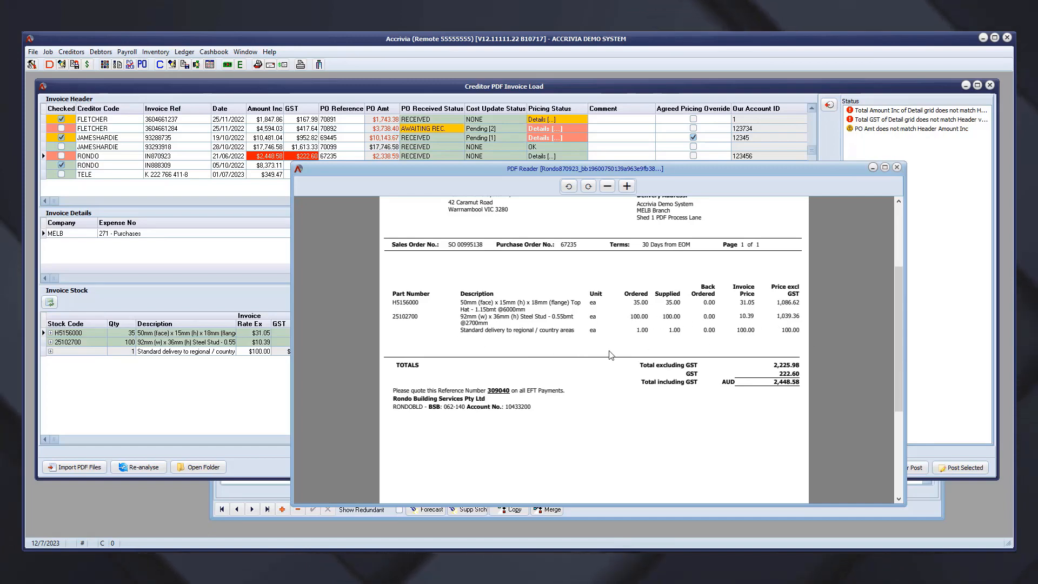
left_click(897, 168)
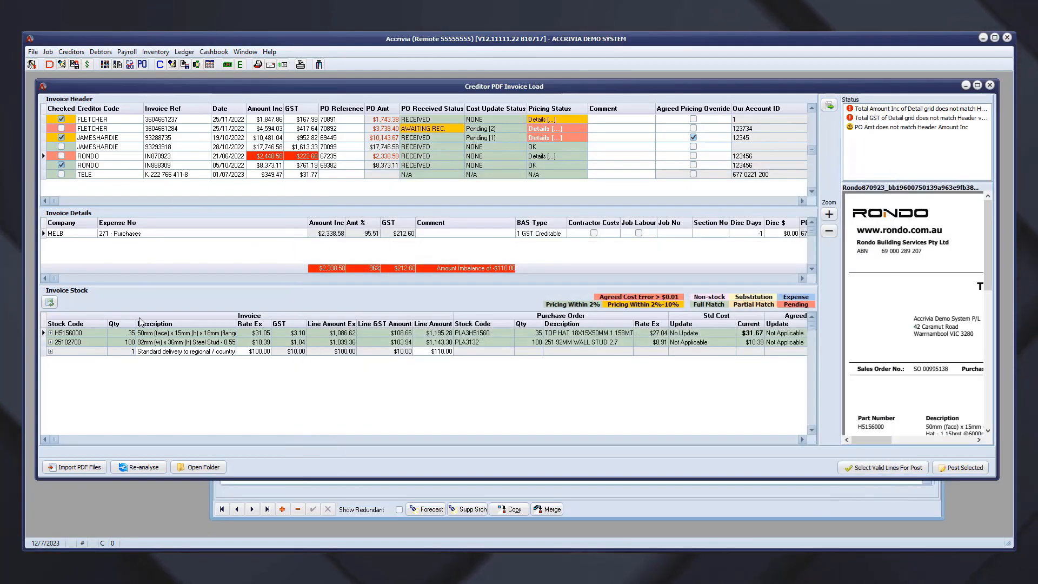
Step: Add a MELB expense line for 368 - Freight & Cartage to the first Rondo invoice's details
left_click(72, 352)
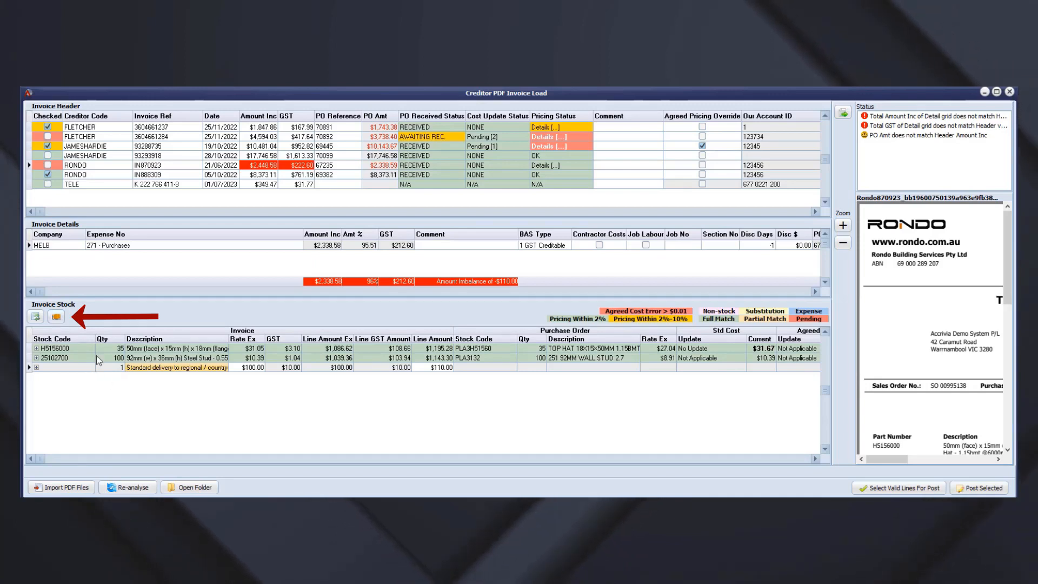
left_click(70, 245)
key("Down")
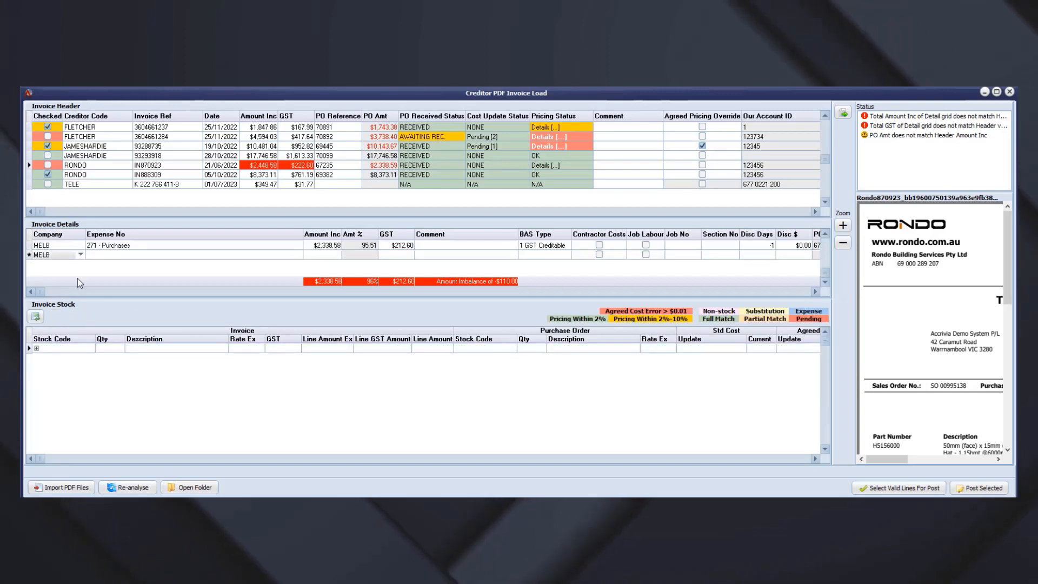
left_click(297, 255)
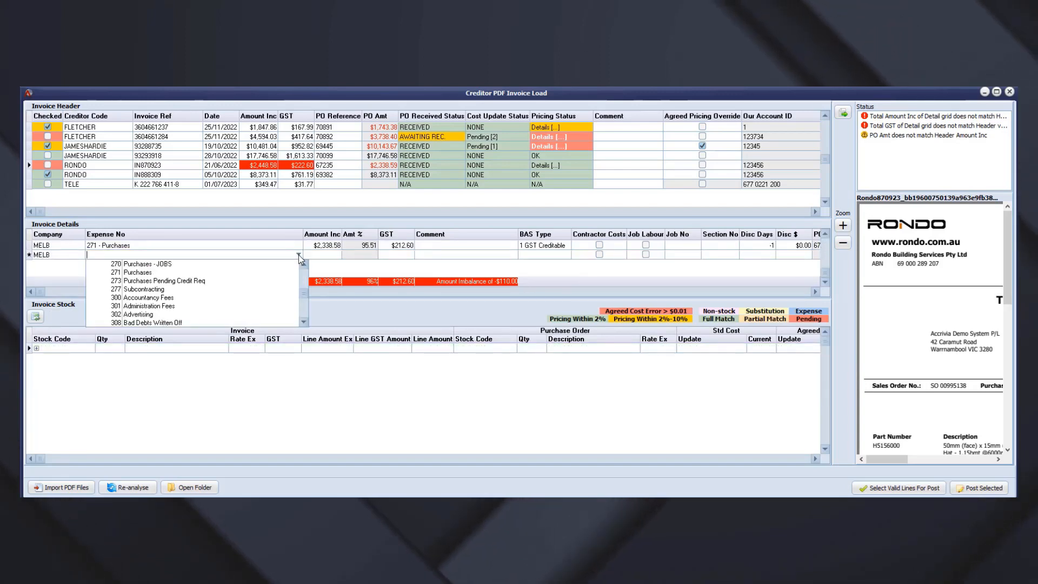
scroll(305, 324, "down", 4)
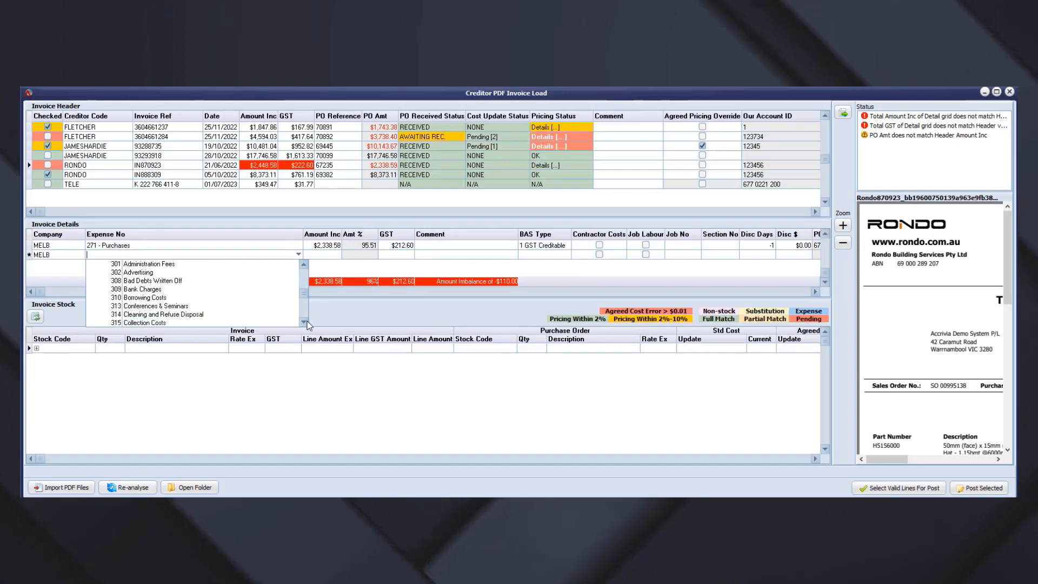
scroll(310, 325, "down", 2)
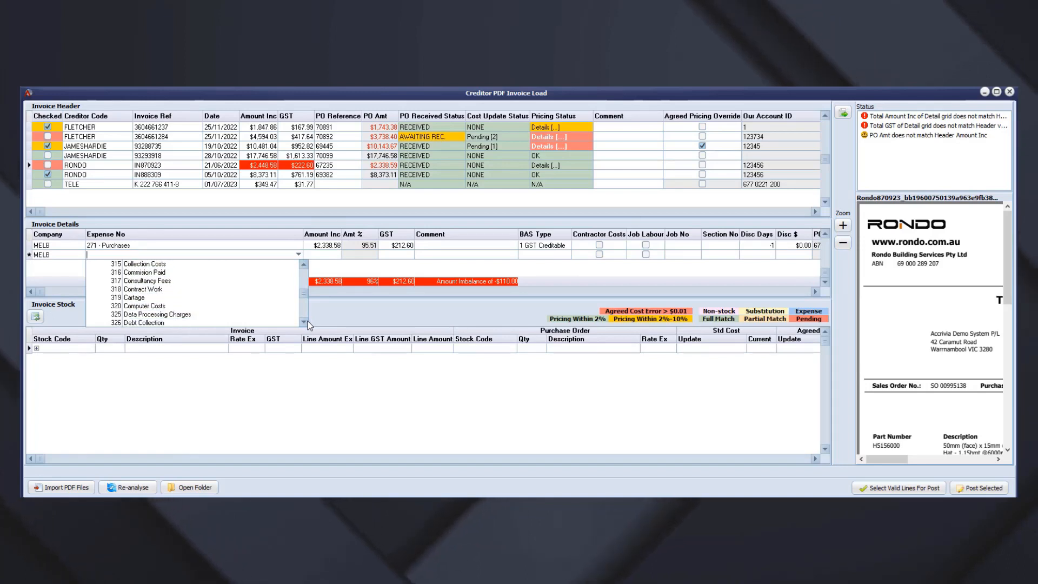
scroll(310, 325, "down", 3)
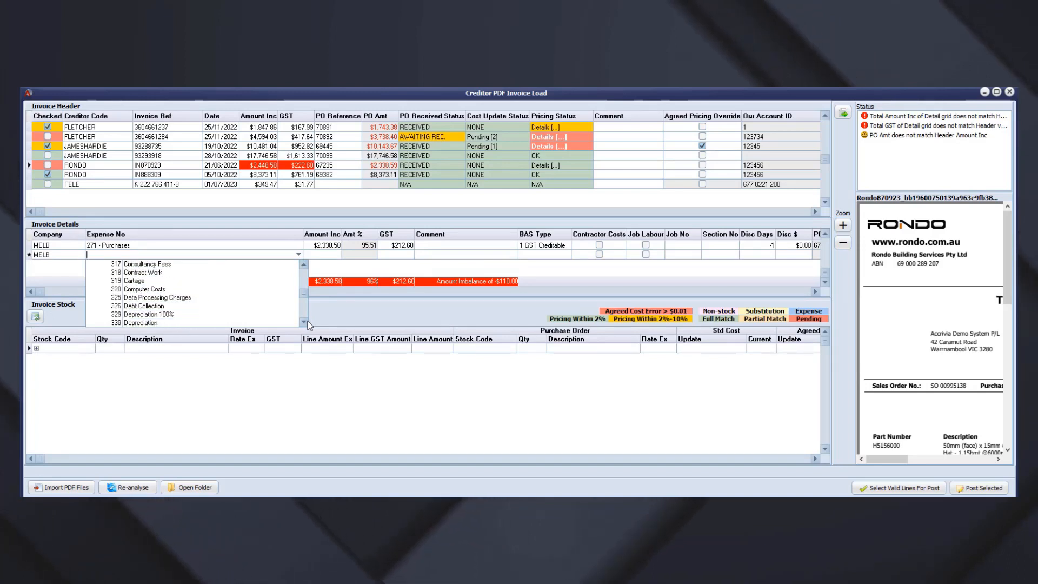
scroll(309, 325, "down", 4)
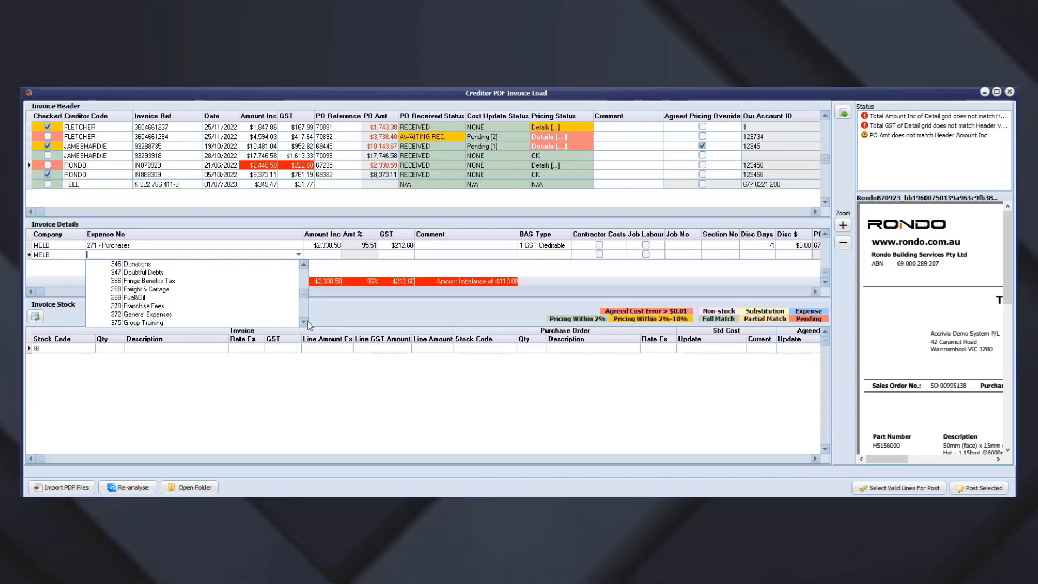
left_click(157, 289)
left_click(322, 257)
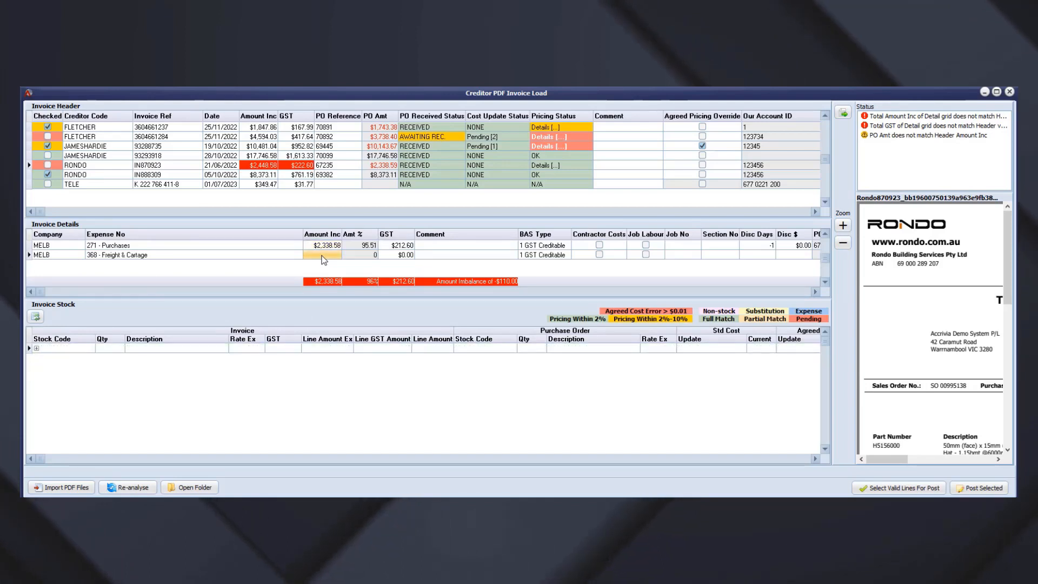
Step: Assign the Rondo invoice's standard delivery line from Purchases to the Freight & Cartage expense line
left_click(322, 247)
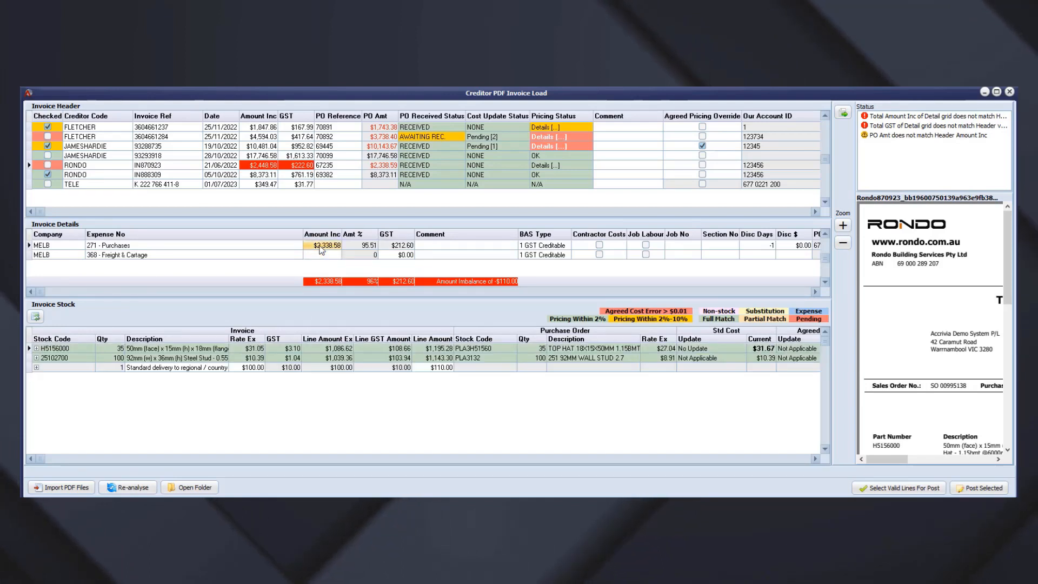
left_click(190, 368)
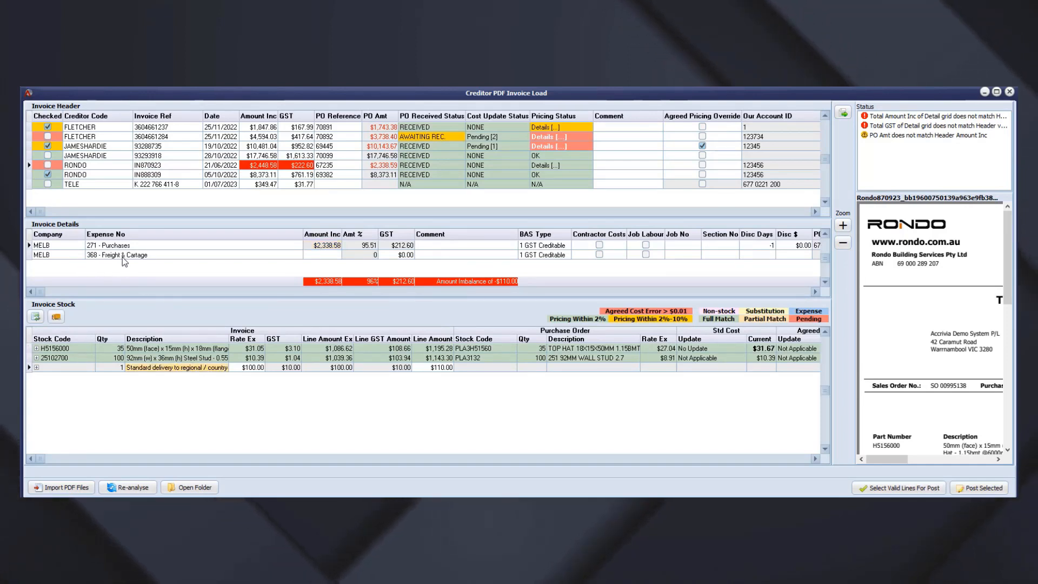
right_click(36, 367)
left_click(167, 384)
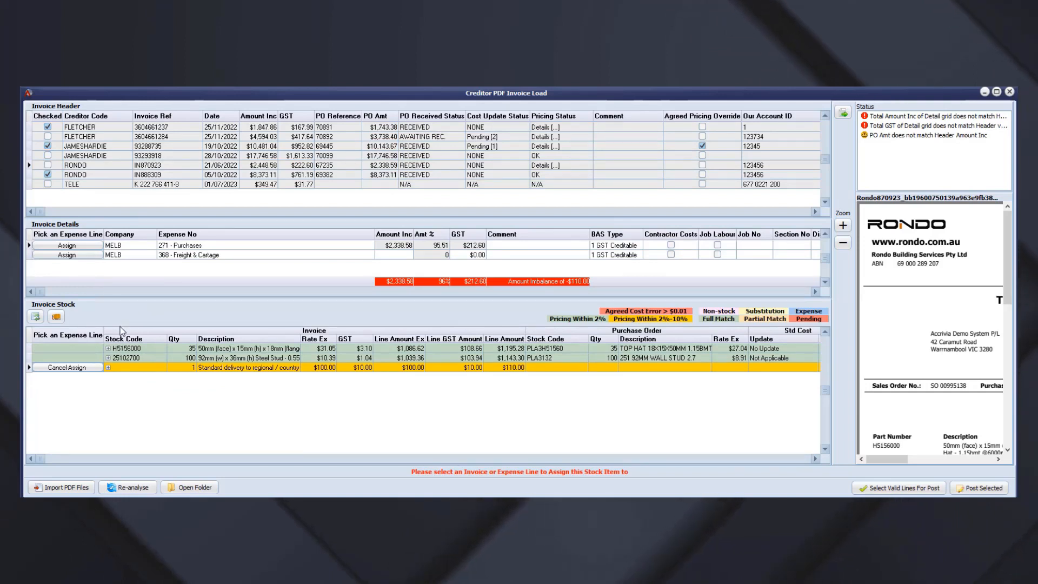
left_click(78, 257)
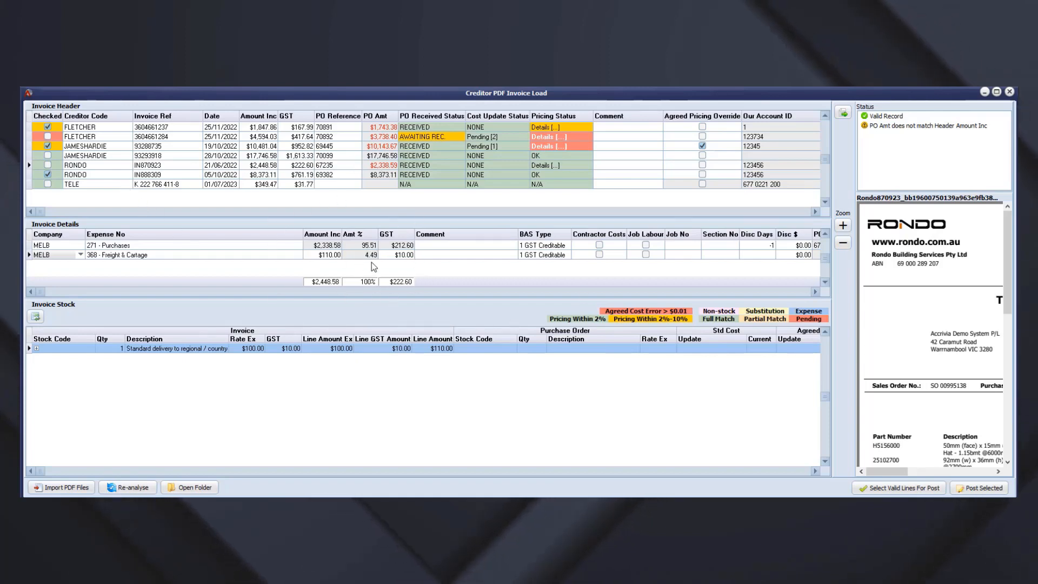
Step: Recalculate the first Rondo invoice's values to reset its manual freight expense assignment
left_click(58, 166)
left_click(57, 165)
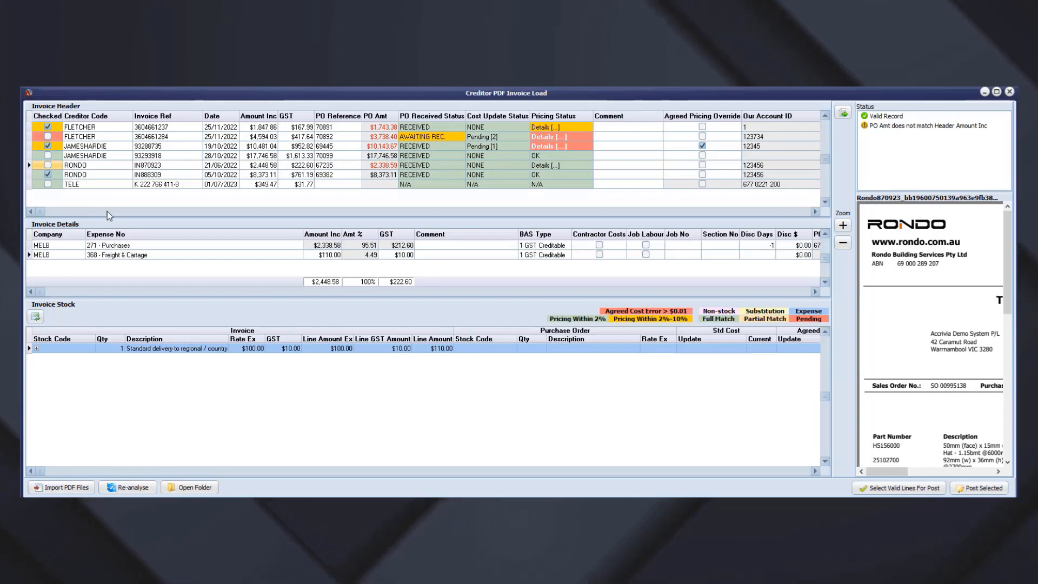
right_click(94, 166)
left_click(157, 197)
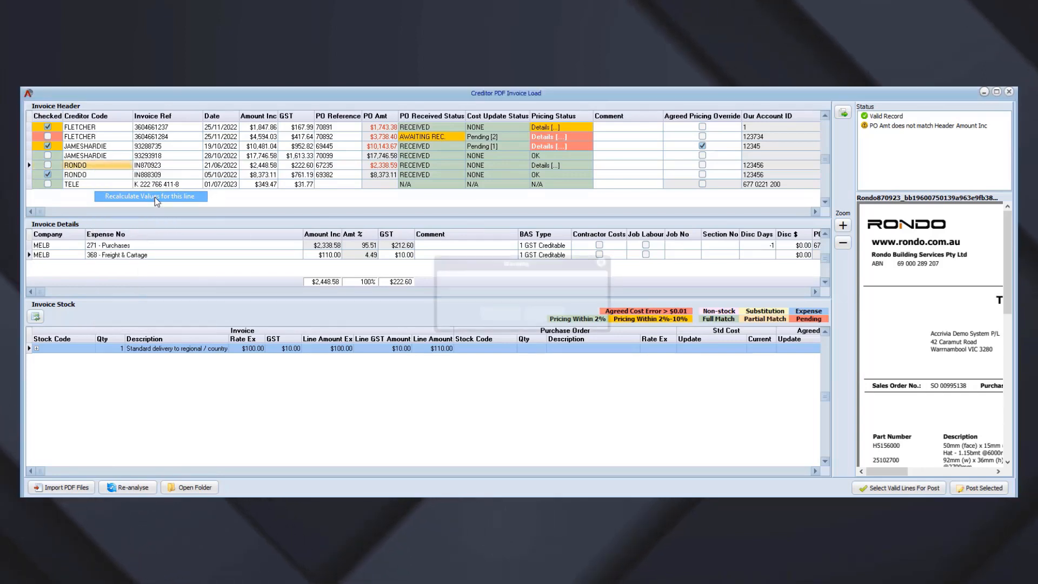
left_click(498, 313)
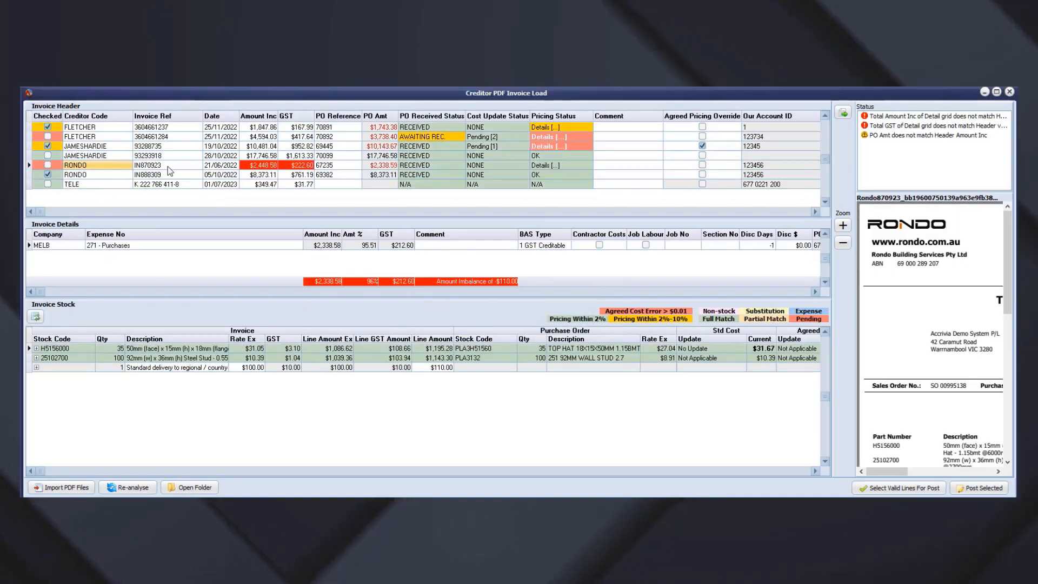
Step: Automatically assign the Rondo invoice's standard delivery line to Freight & Cartage and check the stock lines under both expense lines
left_click(191, 369)
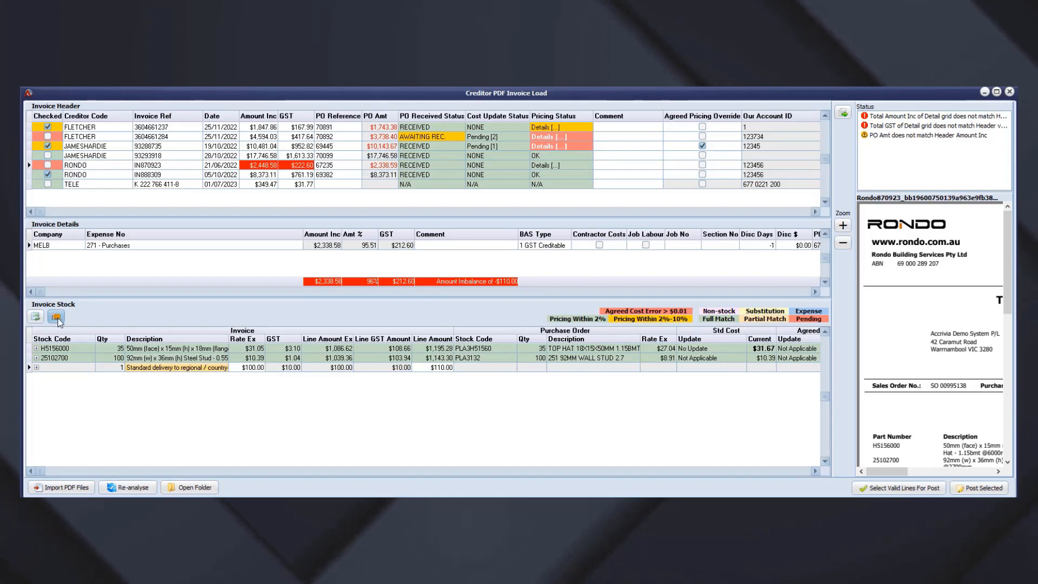
left_click(56, 318)
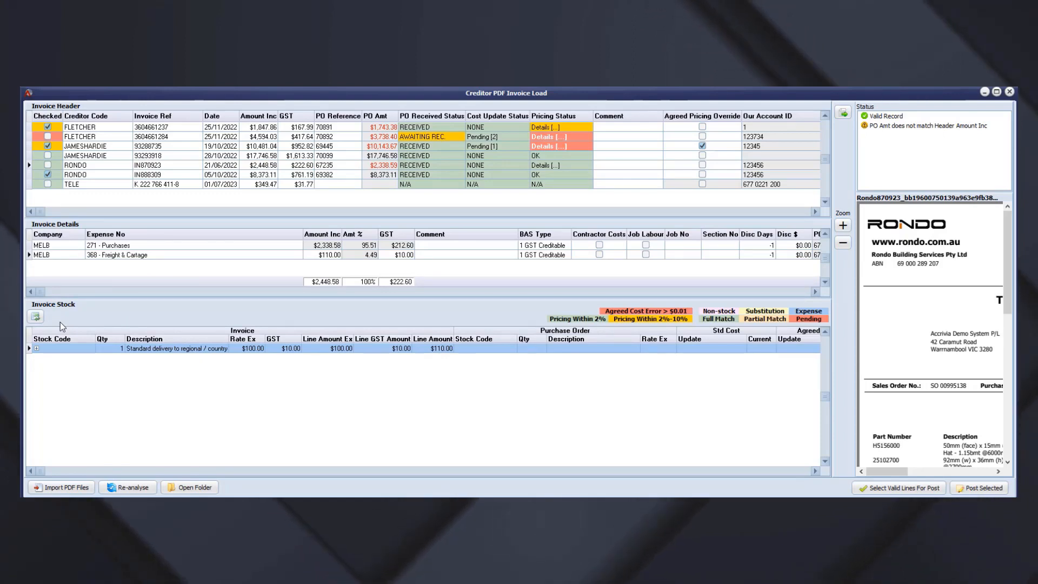
left_click(130, 245)
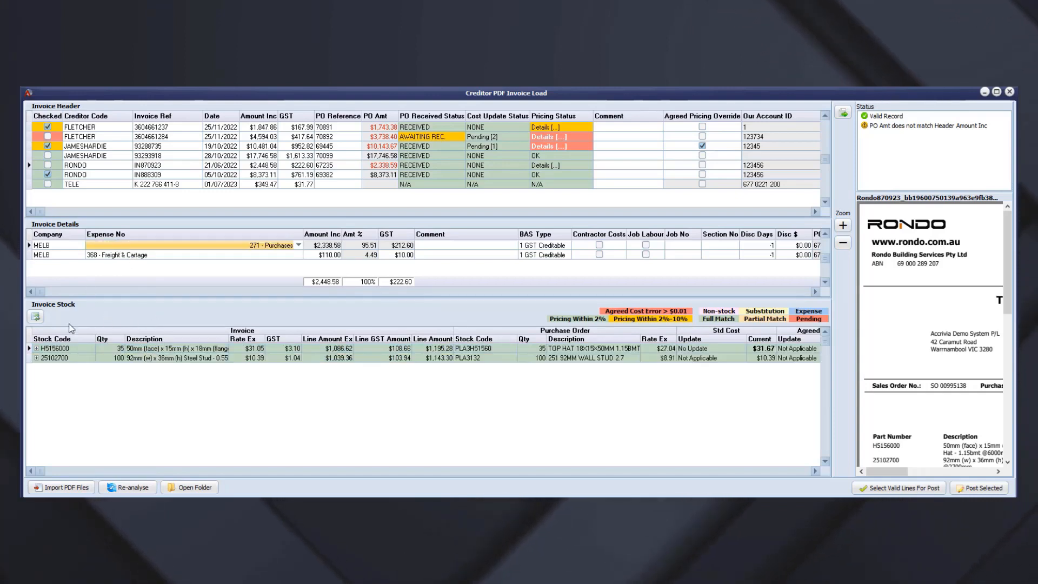
left_click(108, 256)
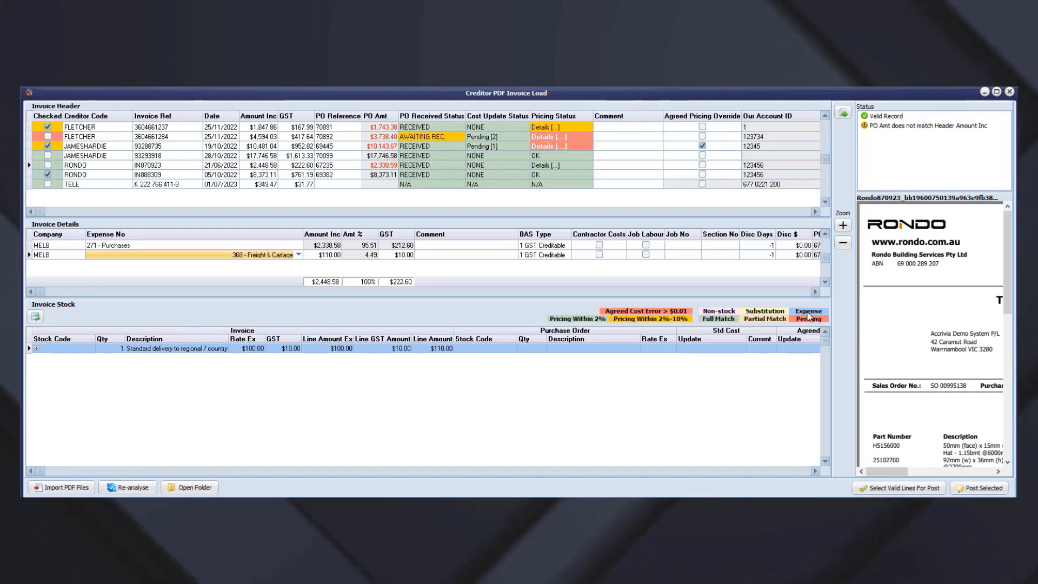
left_click(90, 166)
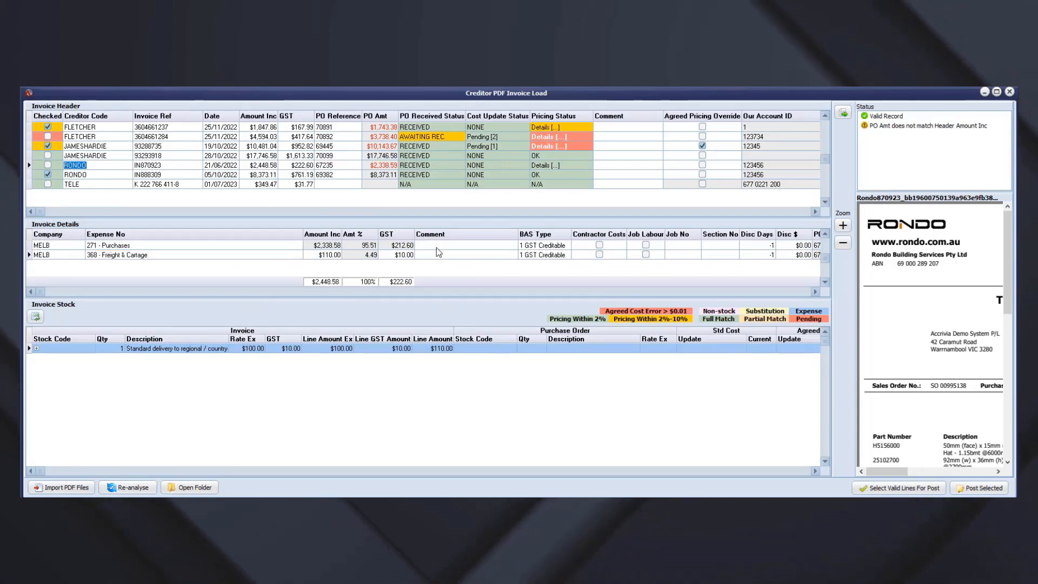
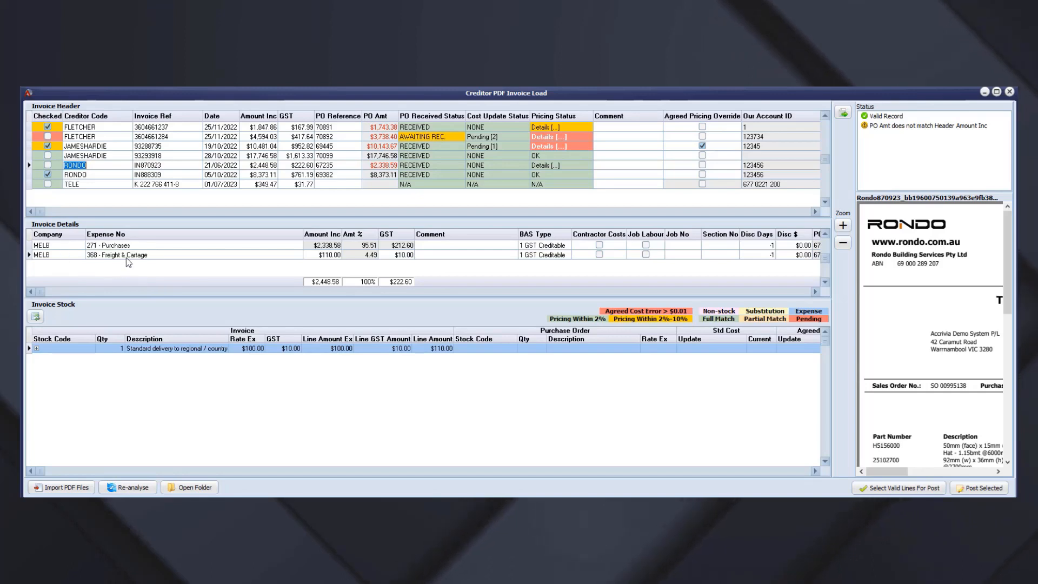
Step: Examine the second Fletcher invoice's expense split, including the 368 - Freight & Cartage line
left_click(106, 156)
left_click(105, 147)
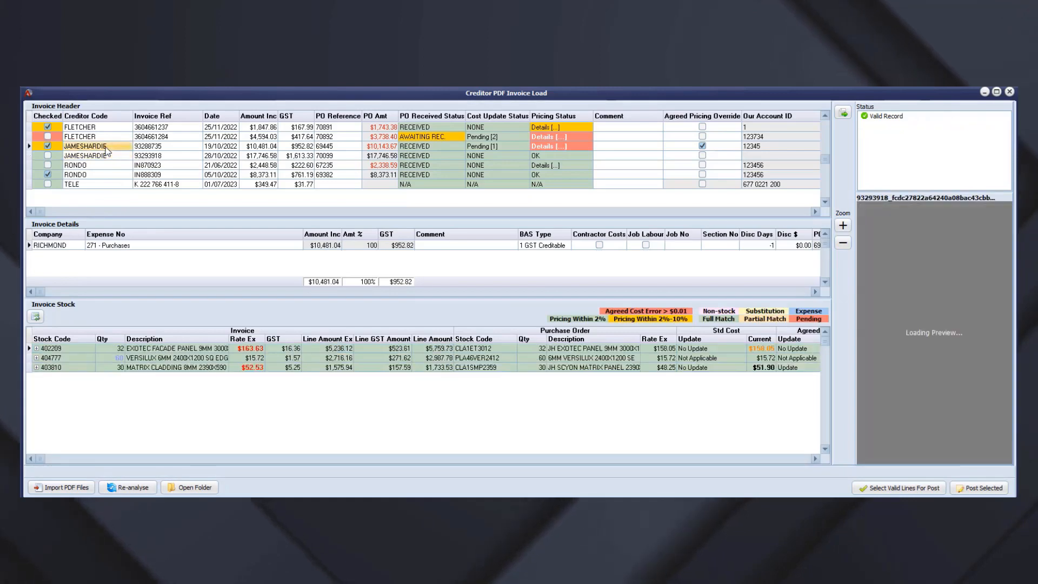
left_click(104, 137)
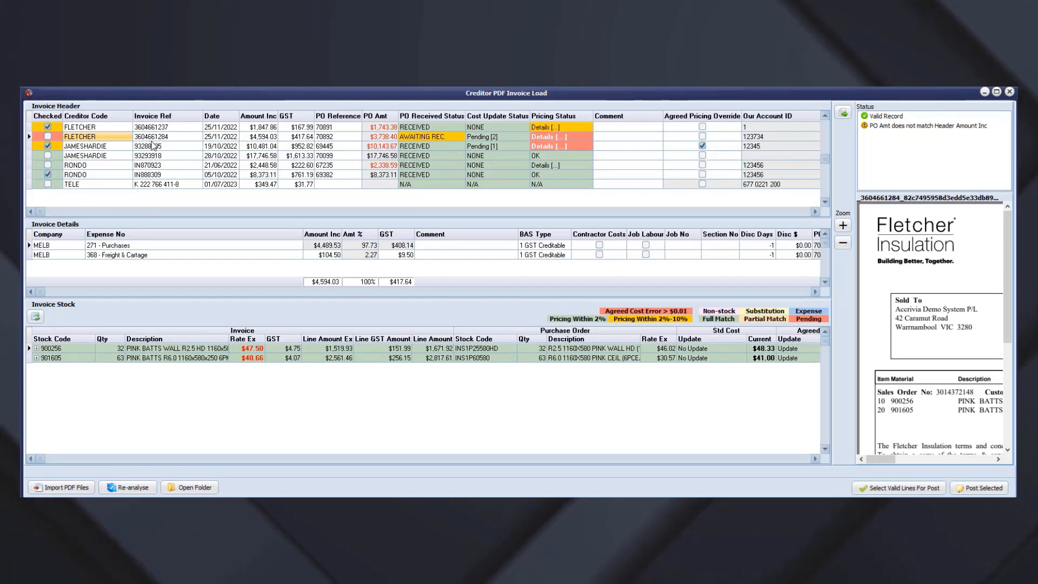
left_click(69, 256)
left_click(131, 255)
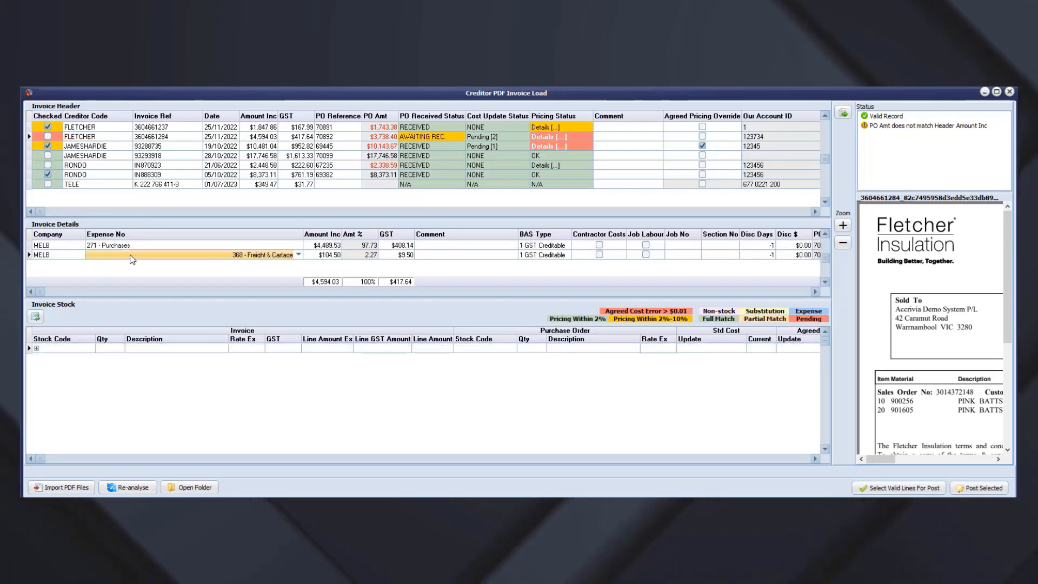
Step: Check the second Fletcher invoice's freight amount against the Freight Minimum line in its source PDF
left_click(330, 254)
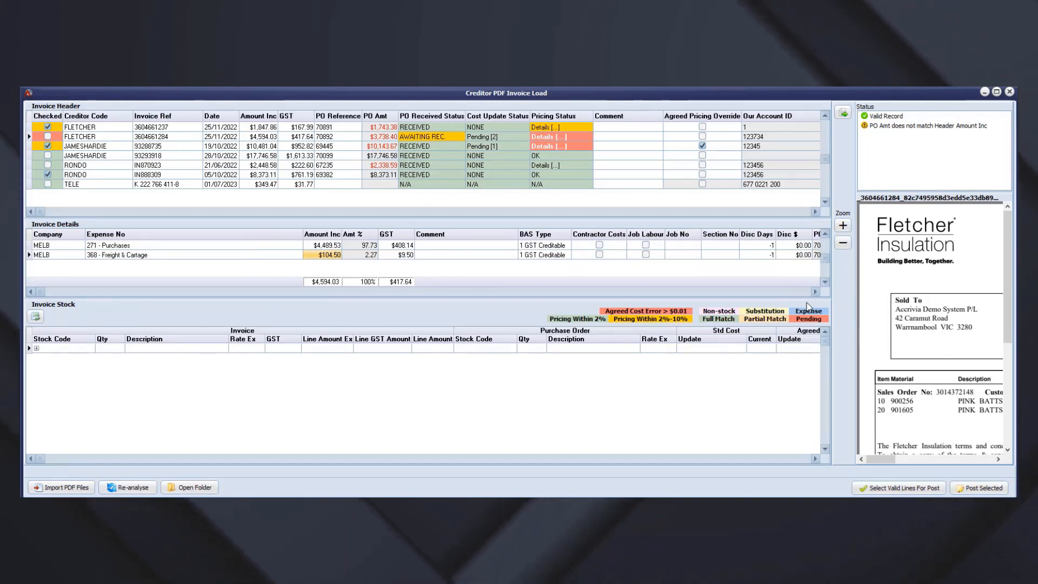
left_click(843, 112)
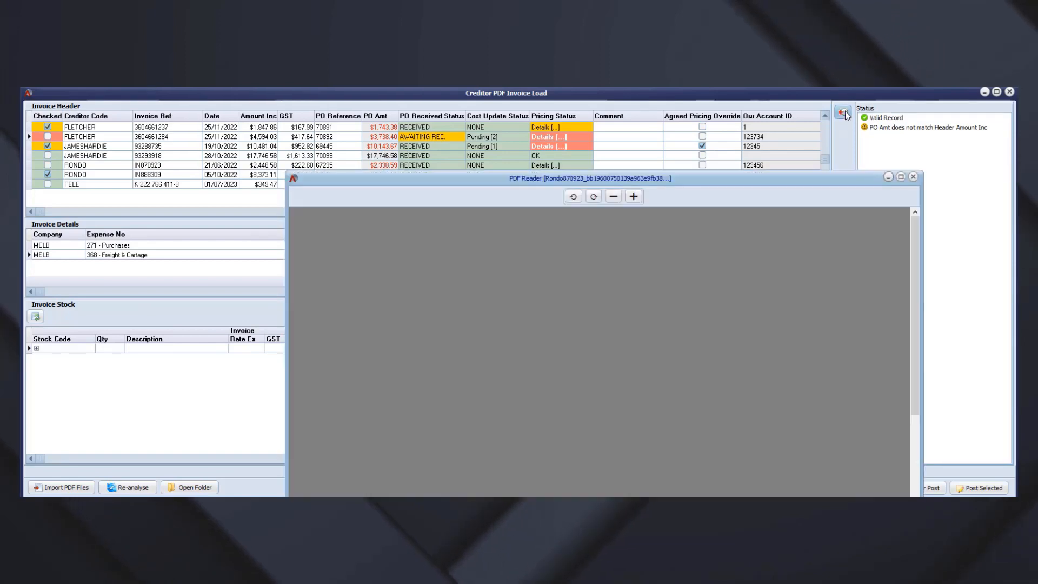
scroll(578, 430, "down", 3)
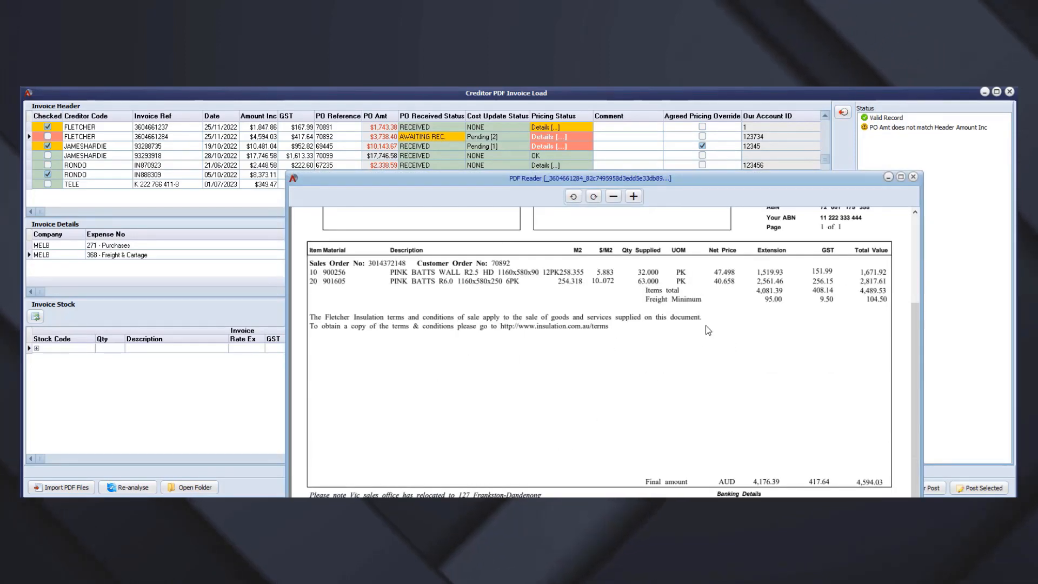
left_click(654, 298)
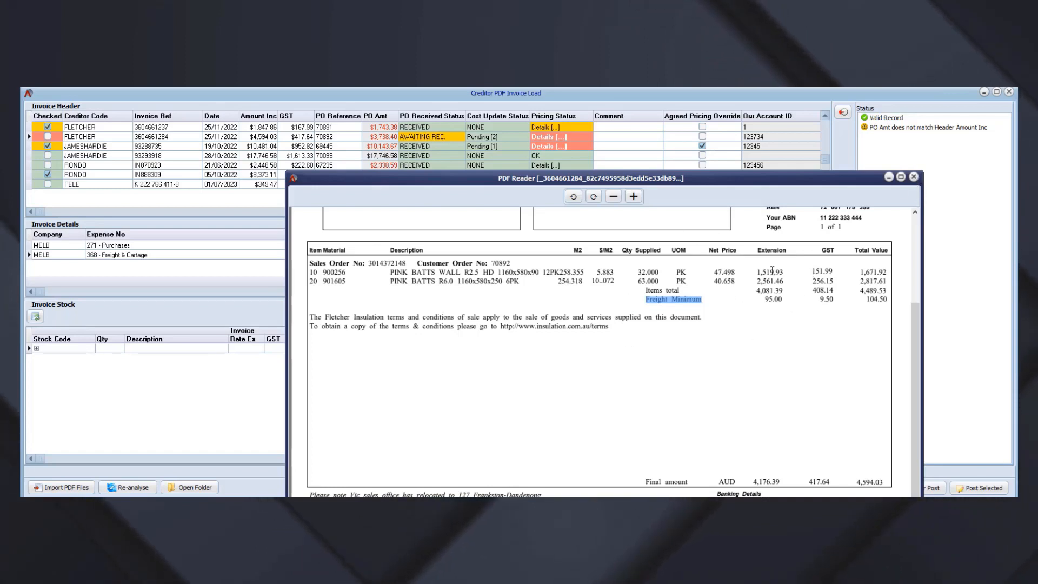
left_click(913, 177)
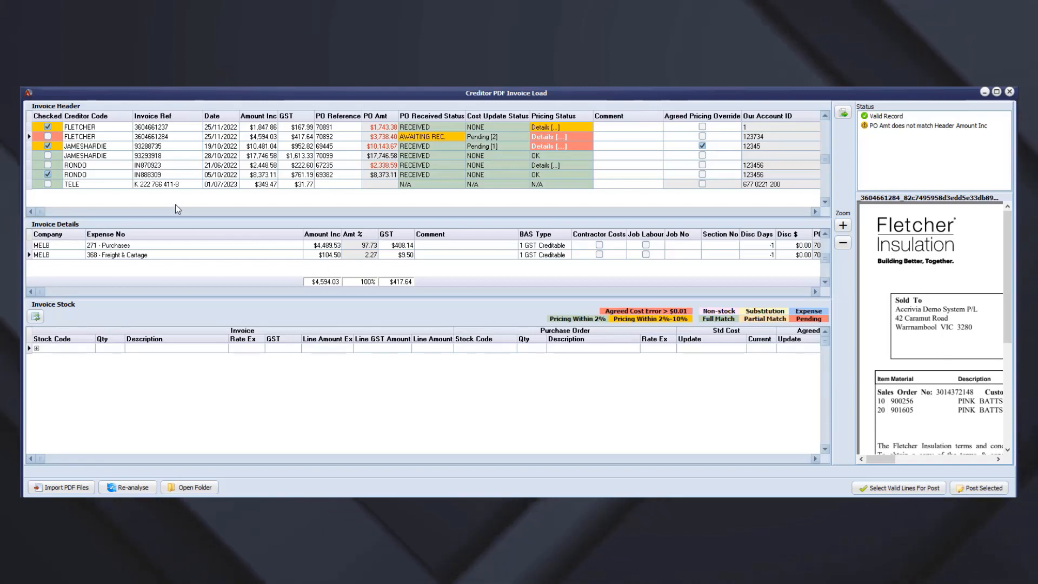
Step: Compare the receiving and pricing statuses of the Fletcher and James Hardie invoices before posting
left_click(106, 147)
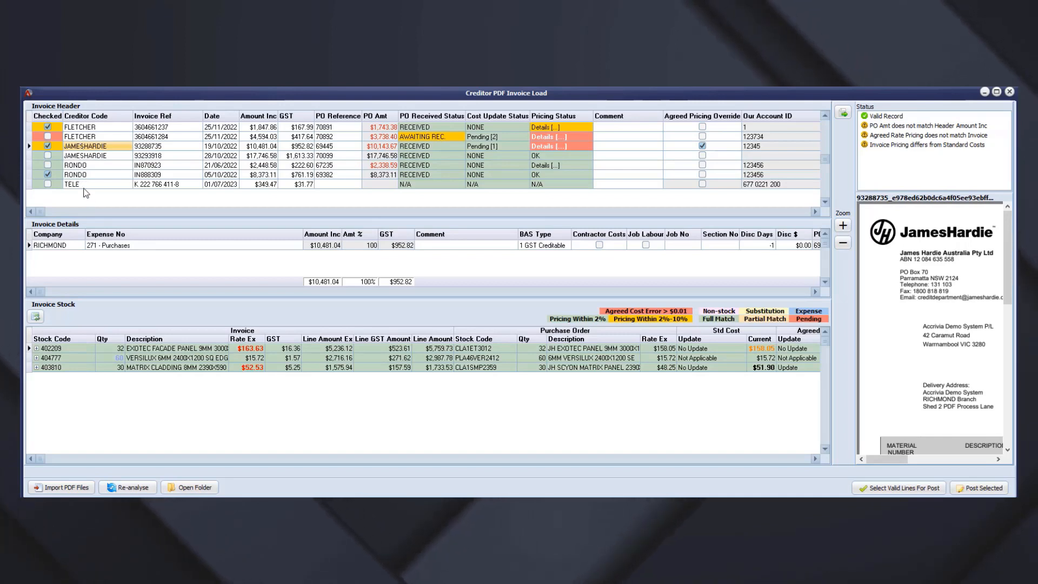
left_click(89, 137)
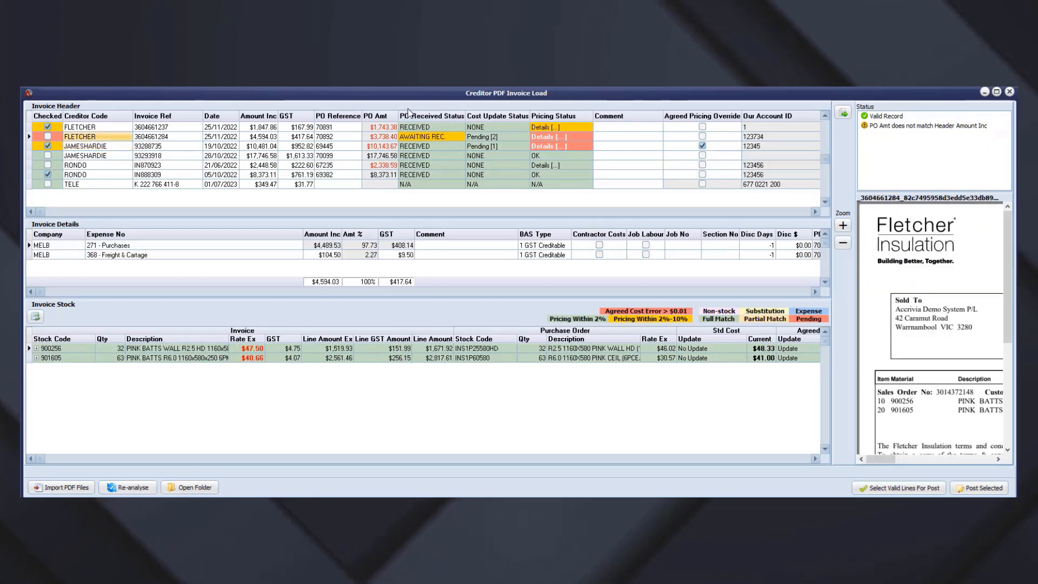
left_click(457, 154)
left_click(580, 128)
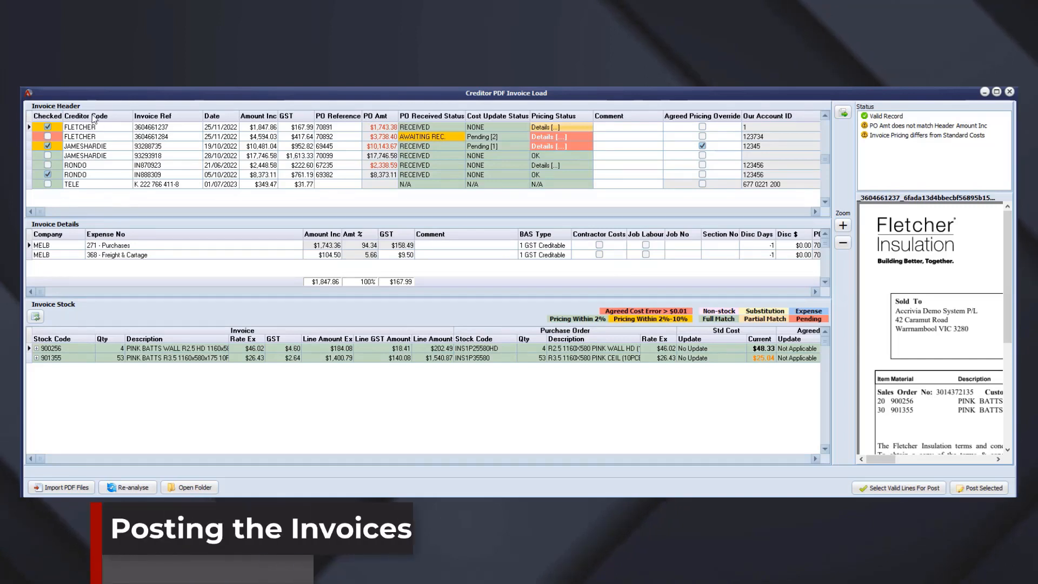
Step: Select all valid invoices for posting and post them, then review and close the posting results
left_click(901, 489)
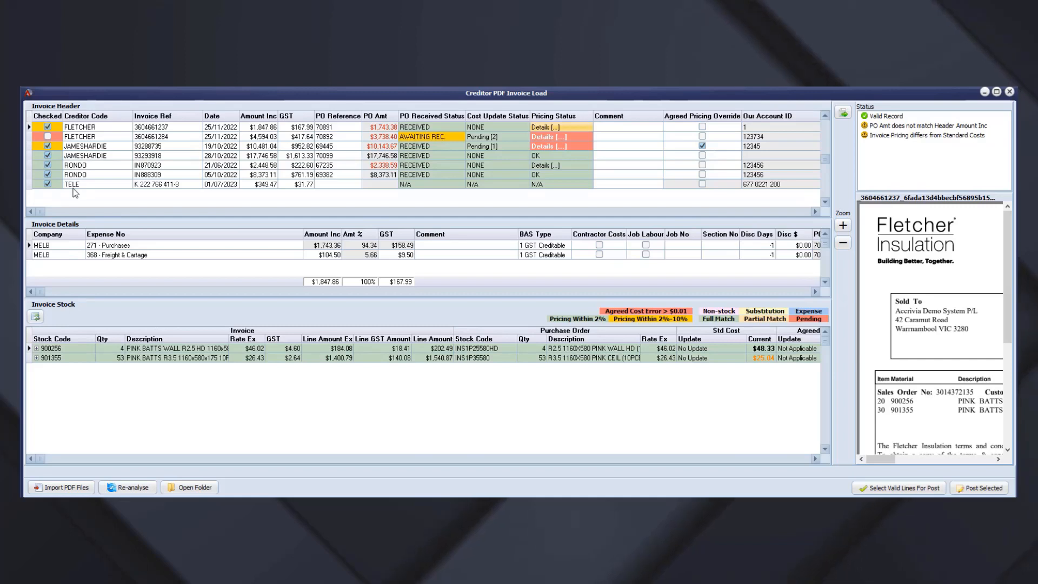
left_click(448, 136)
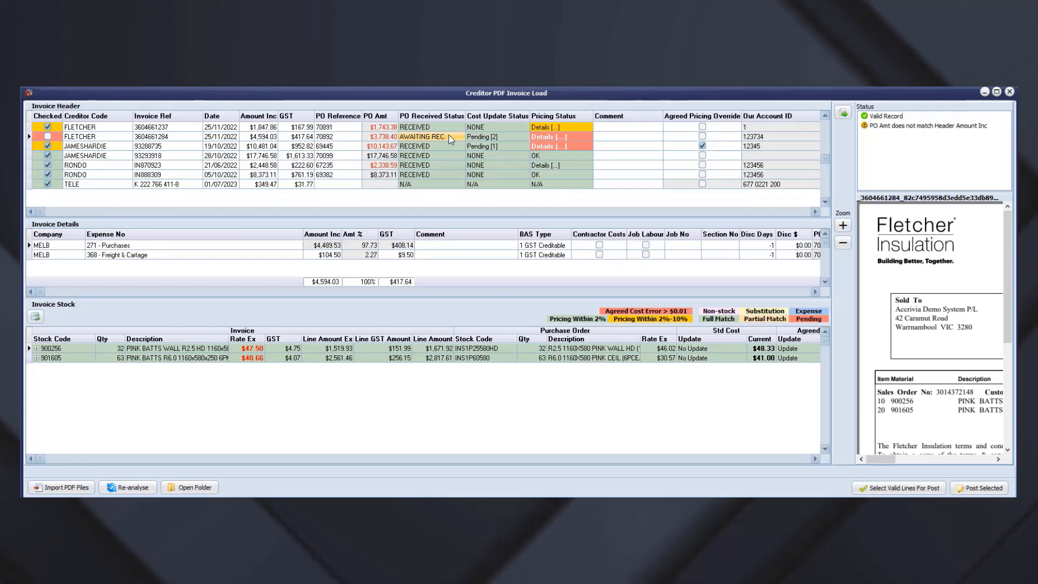
left_click(982, 487)
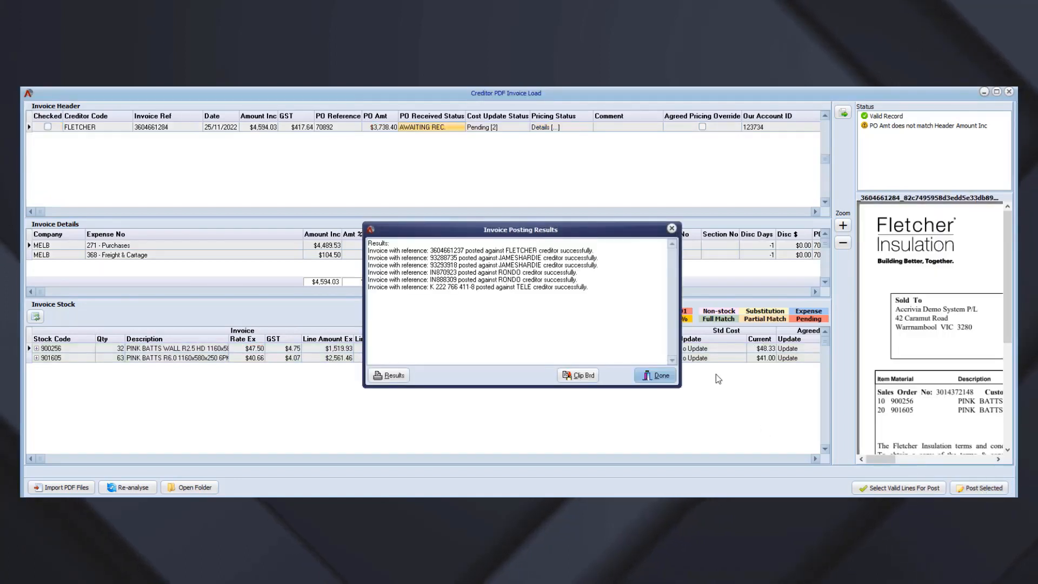
left_click_drag(608, 296, 354, 239)
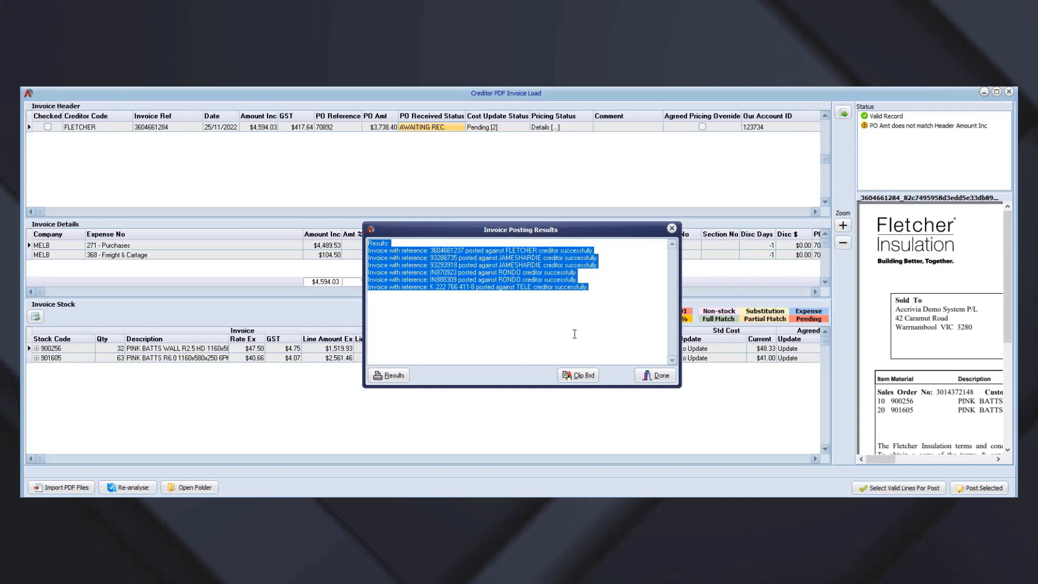
left_click(657, 375)
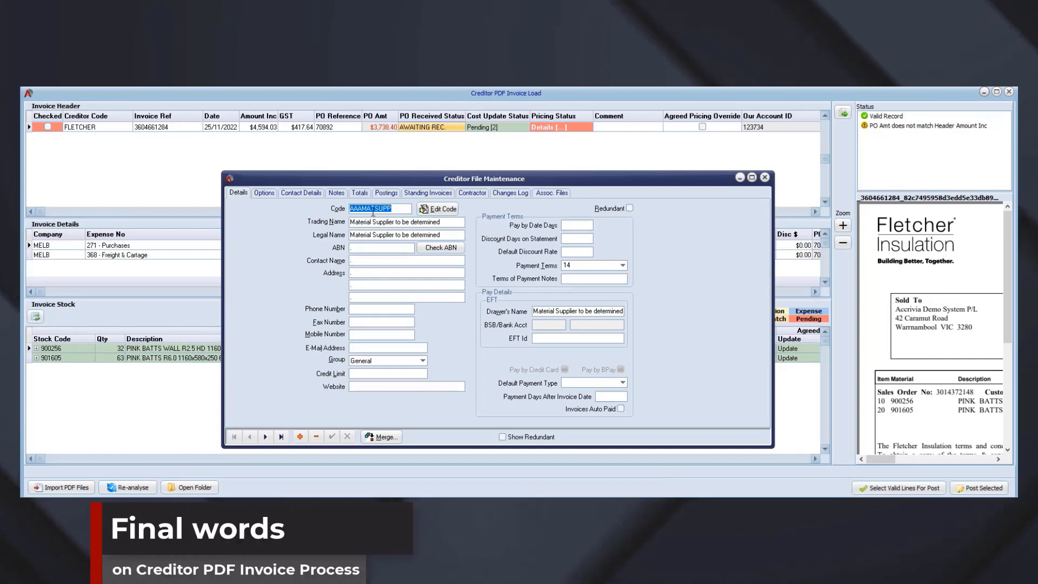
Step: Look up the RONDO creditor's postings and view the PDF attached to the 05/10/2022 invoice
double_click(372, 212)
type("ROND")
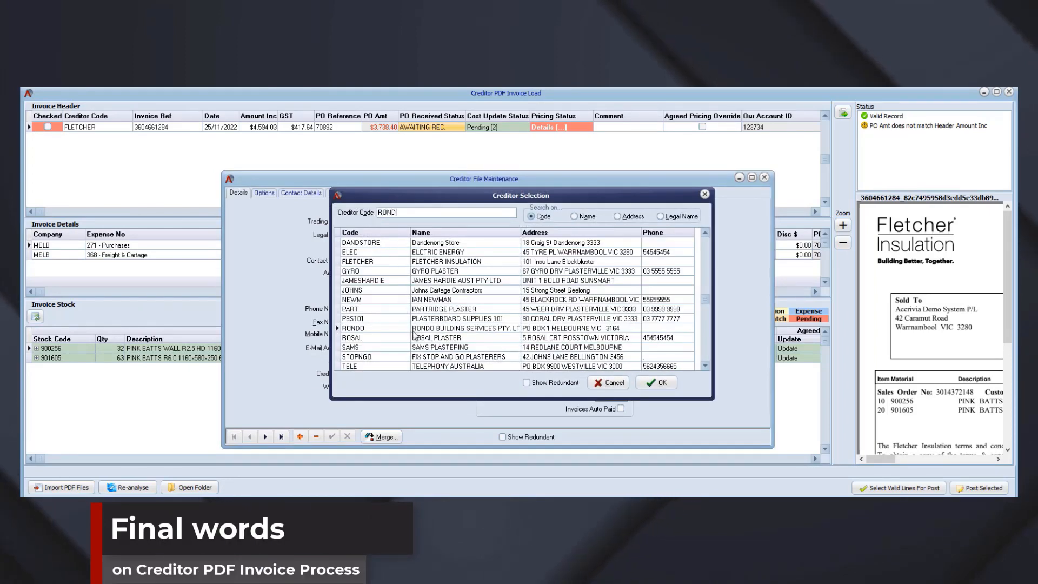
double_click(414, 329)
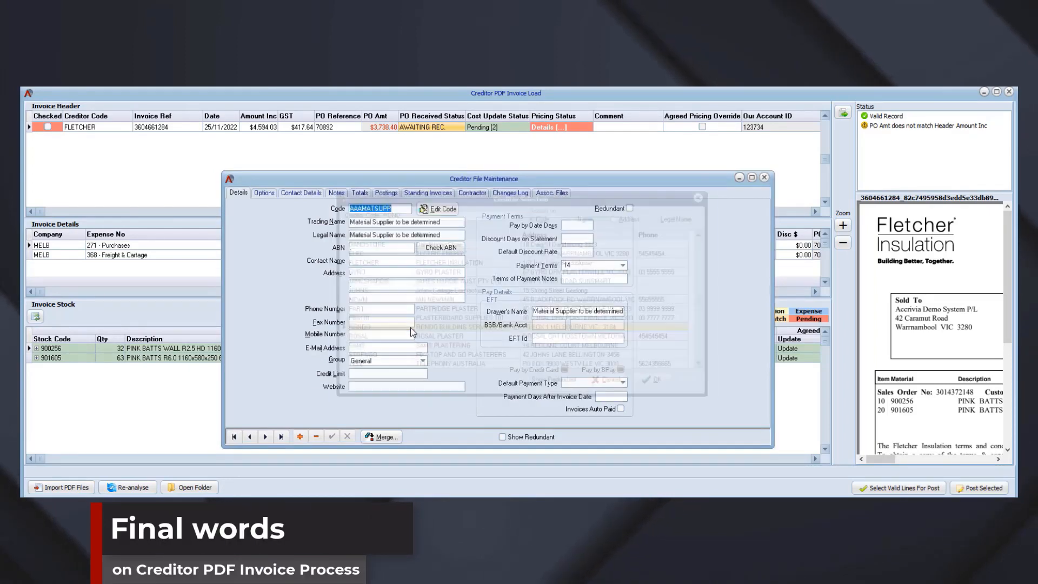
left_click(392, 194)
left_click(383, 255)
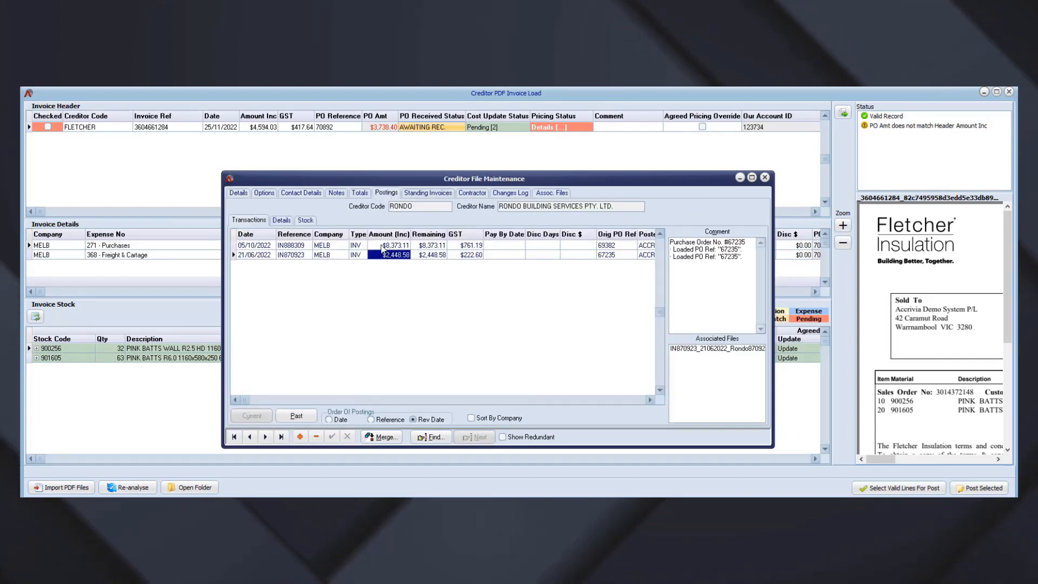
left_click(382, 246)
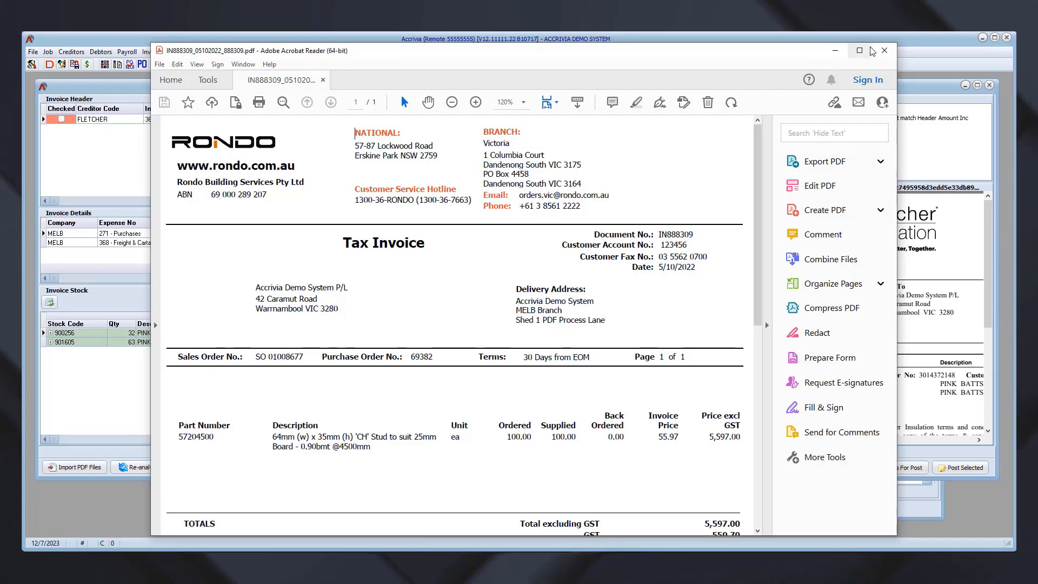
left_click(884, 51)
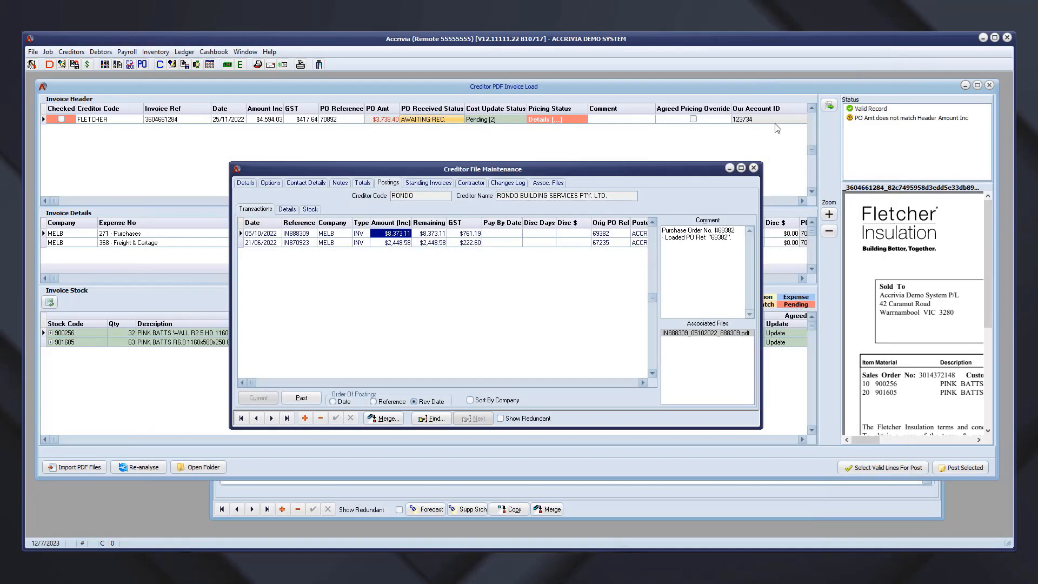
Step: Examine the expense details and stock movement of RONDO's posted 05/10/2022 invoice
left_click(287, 210)
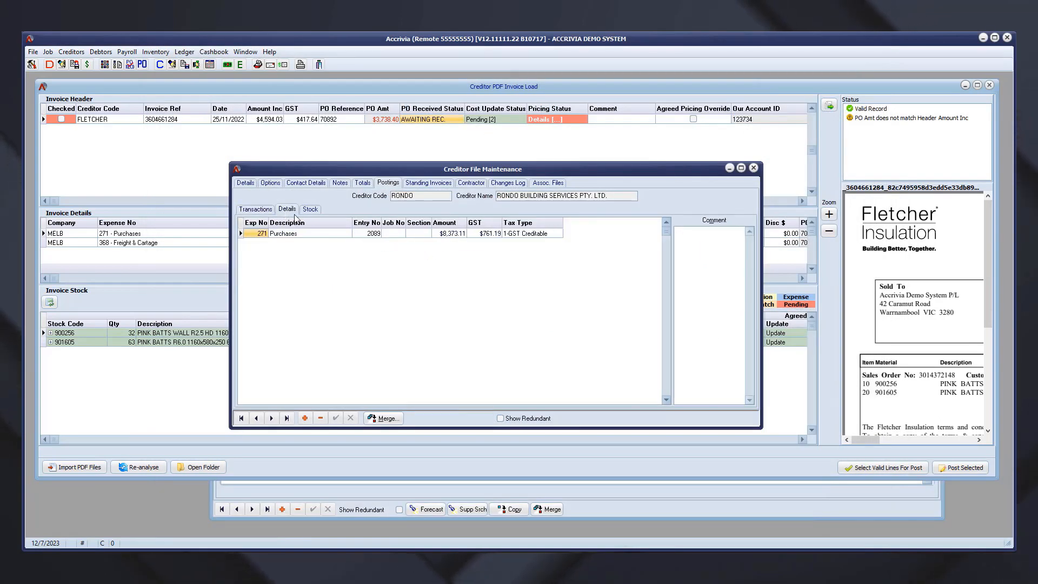
left_click(311, 209)
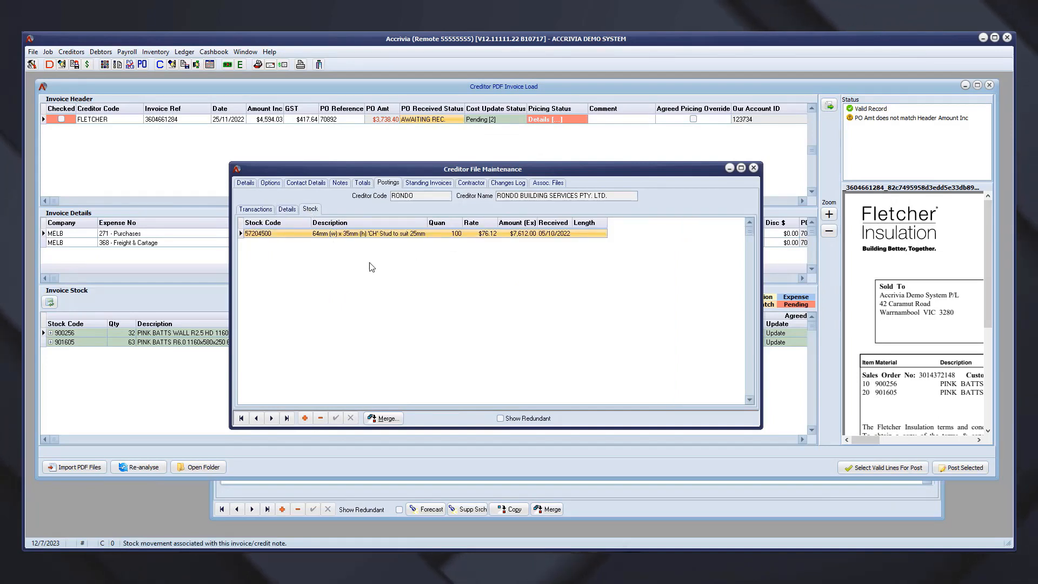
left_click(293, 209)
left_click(264, 210)
Step: Examine the stock movement and expense split of RONDO's posted 21/06/2022 invoice, then close the creditor record
left_click(296, 243)
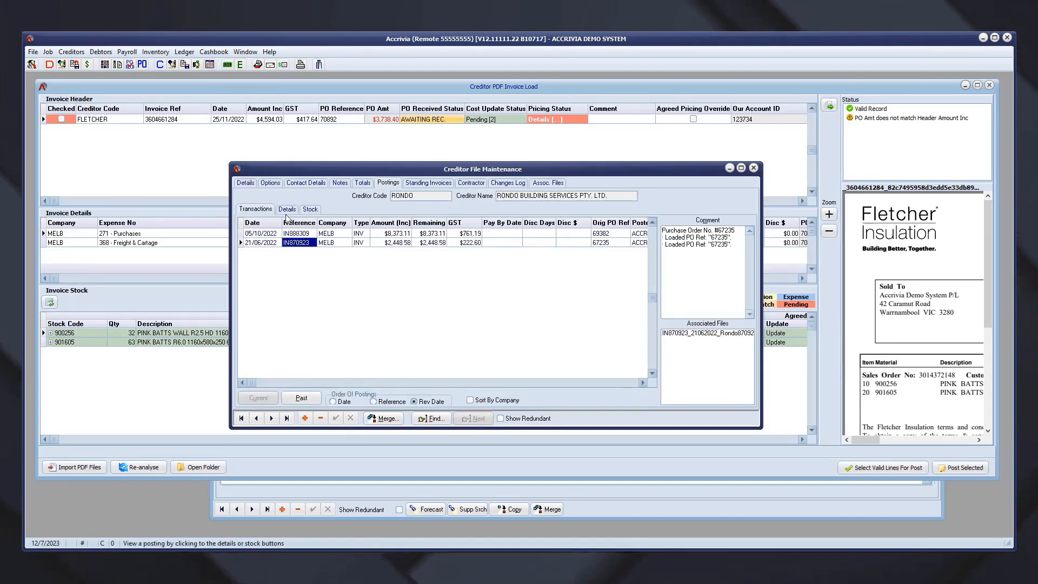
left_click(287, 209)
left_click(313, 209)
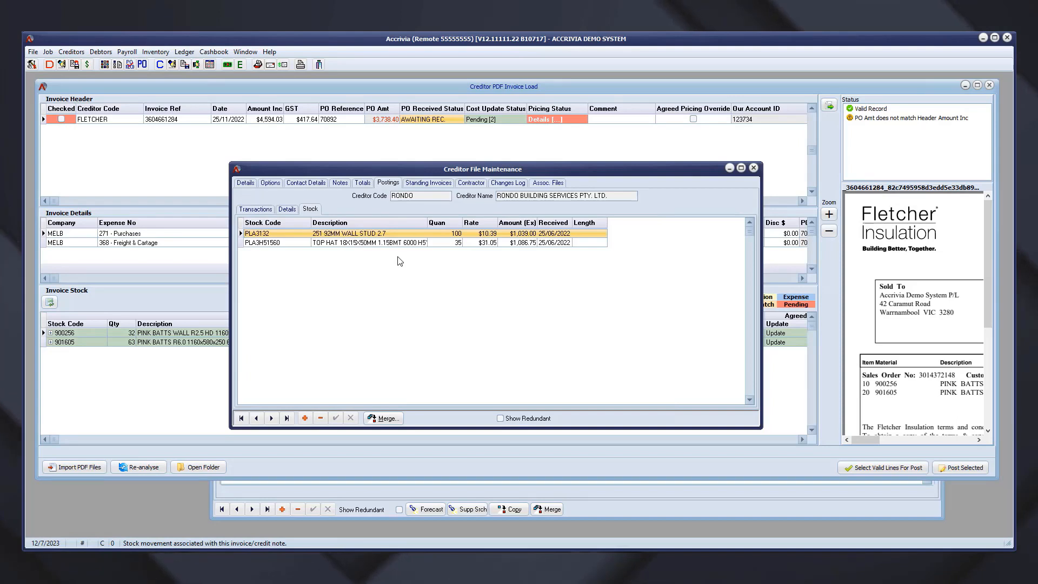
left_click(287, 210)
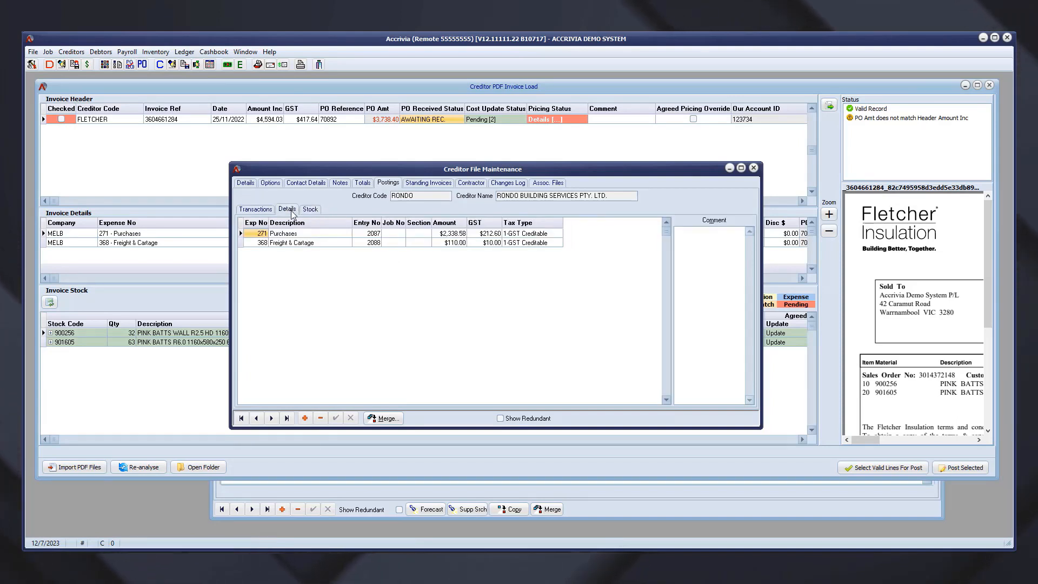
left_click(258, 211)
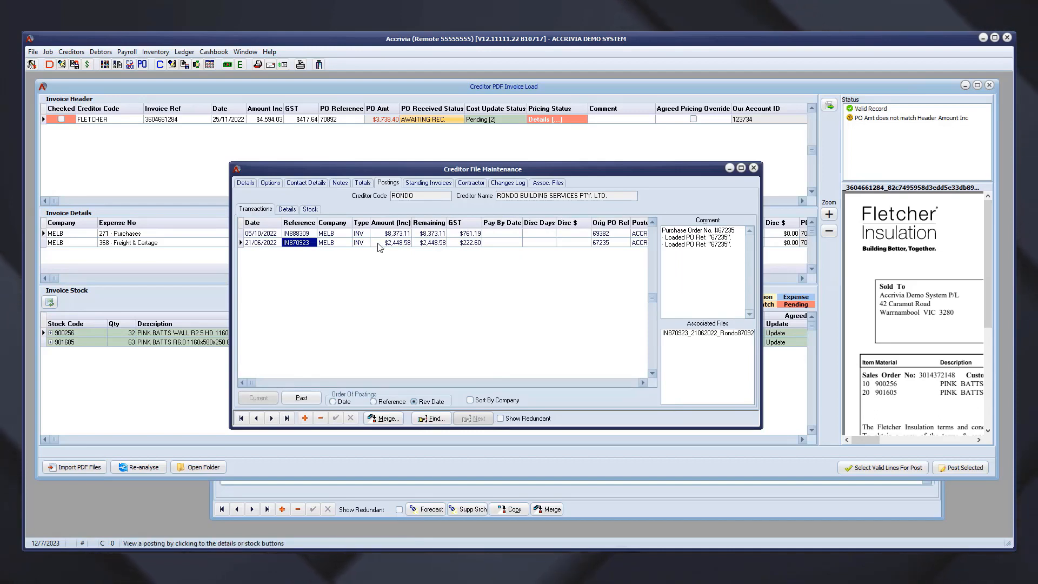
left_click(752, 168)
Step: Review the actions available for the remaining Fletcher invoice and its purchases line's Job No and Section No fields
left_click(71, 52)
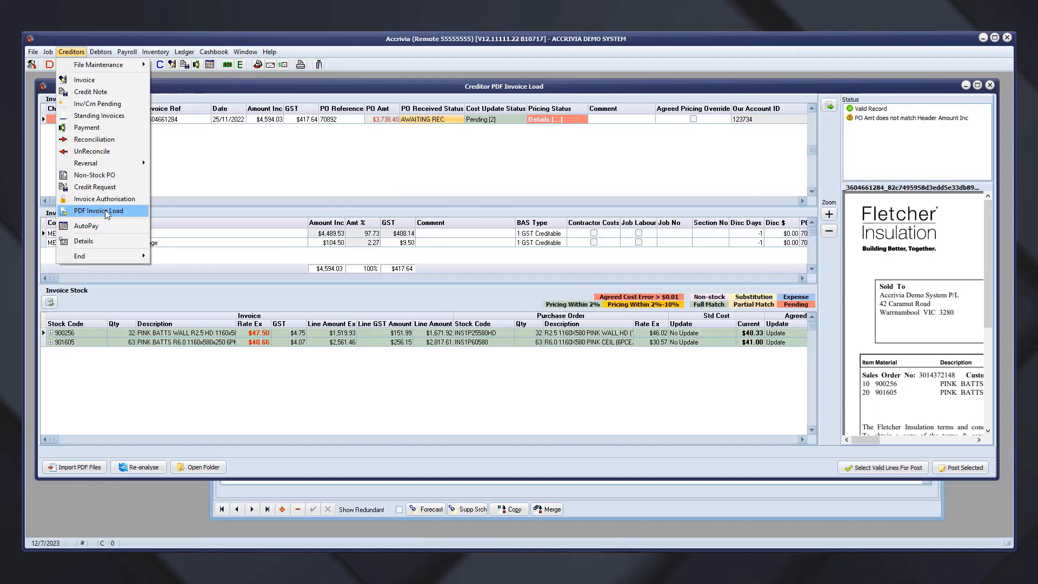
left_click(457, 87)
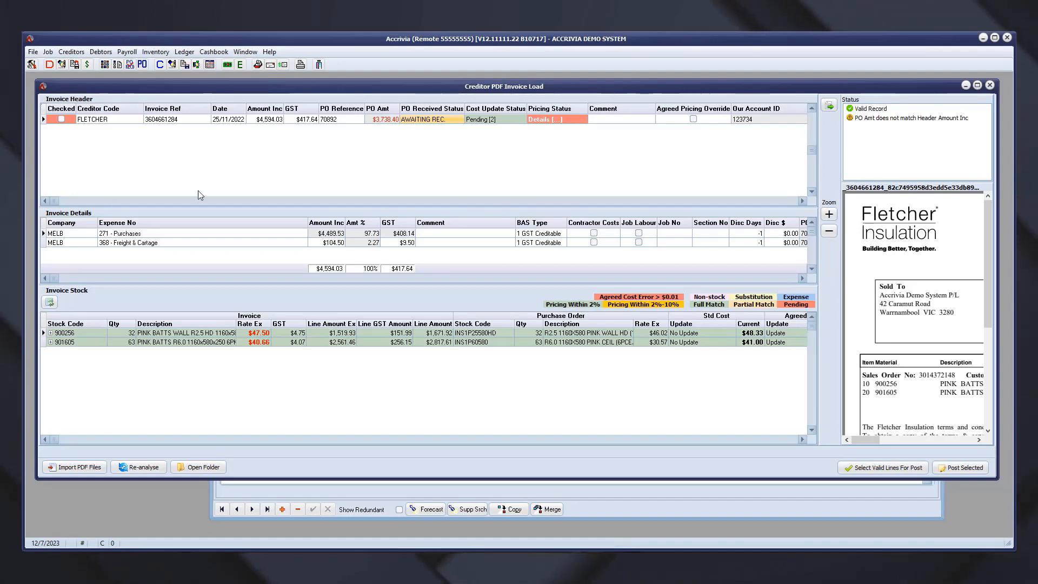
right_click(331, 121)
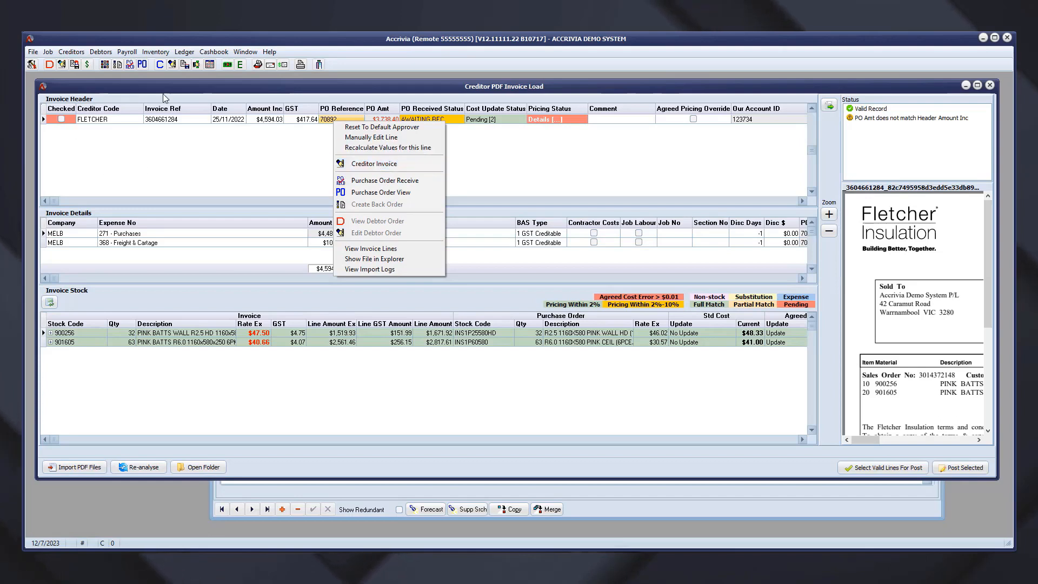
left_click(198, 92)
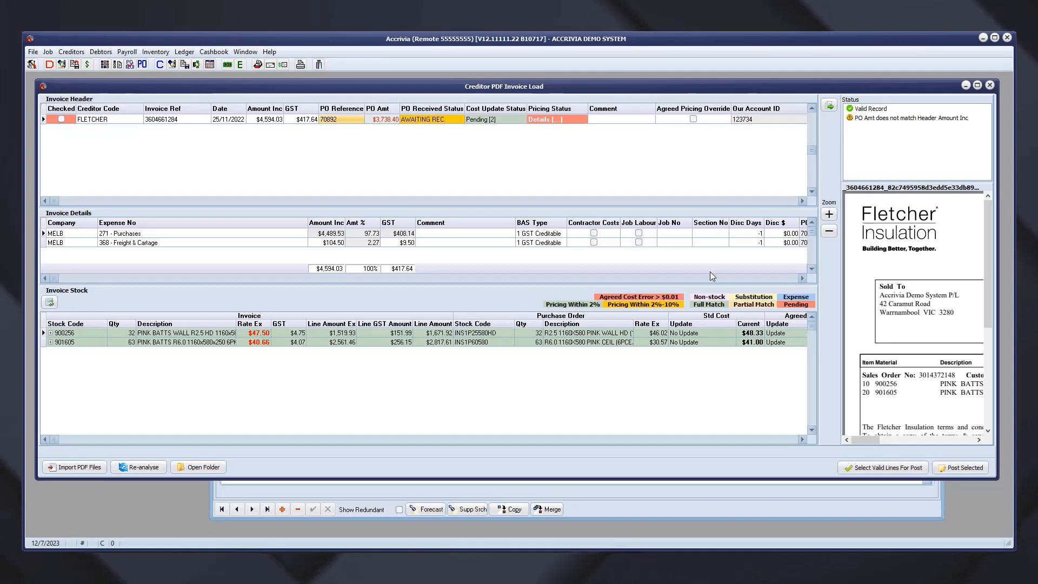
left_click(682, 233)
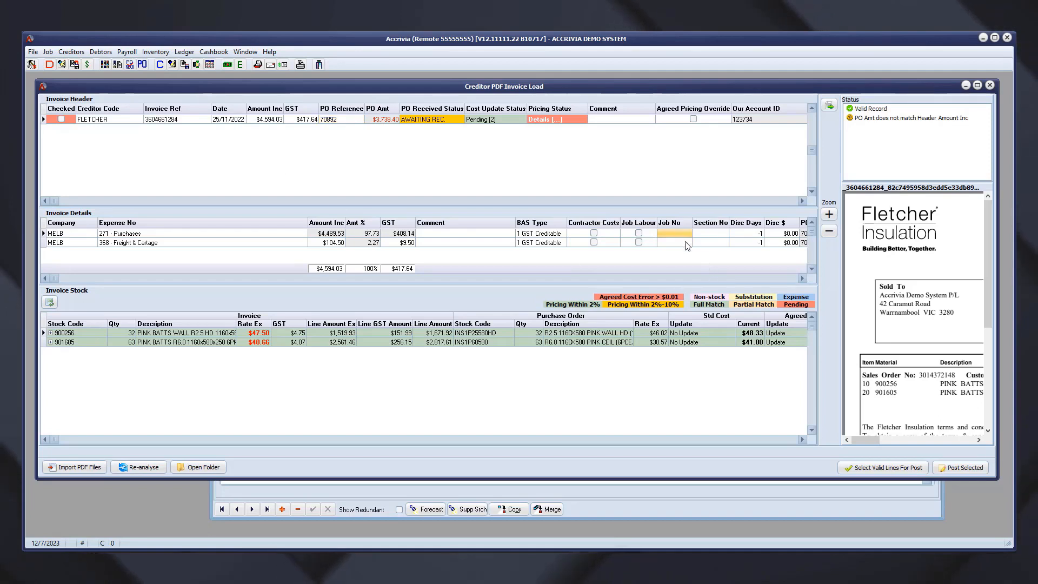
left_click(683, 241)
left_click(717, 233)
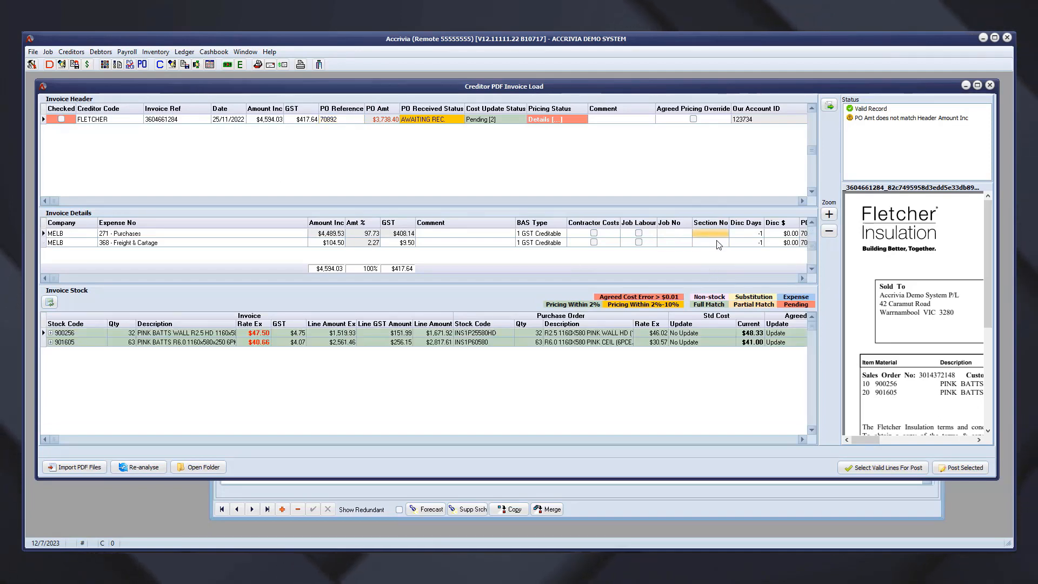